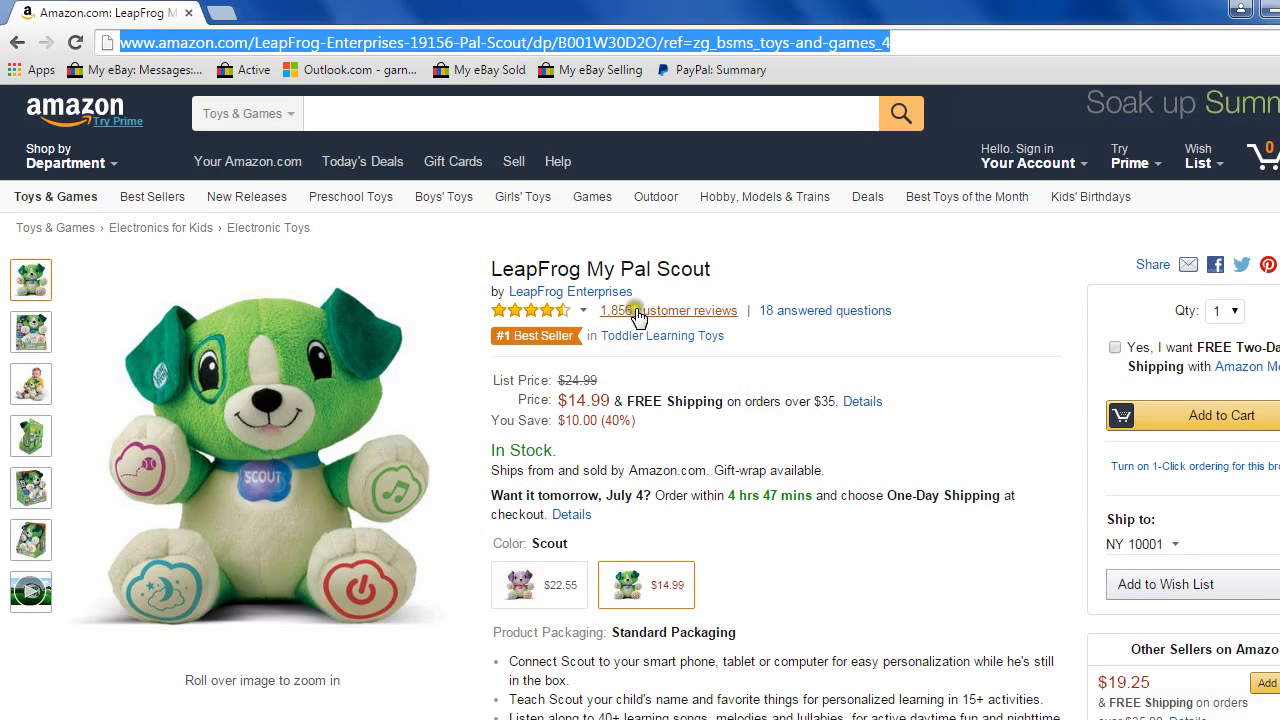
Copy the product title "LeapFrog My Pal Scout" from the Amazon listing.
{"action": "left_click_drag", "start_coordinate": [714, 266], "coordinate": [494, 270]}
{"action": "key", "text": "ctrl+c"}
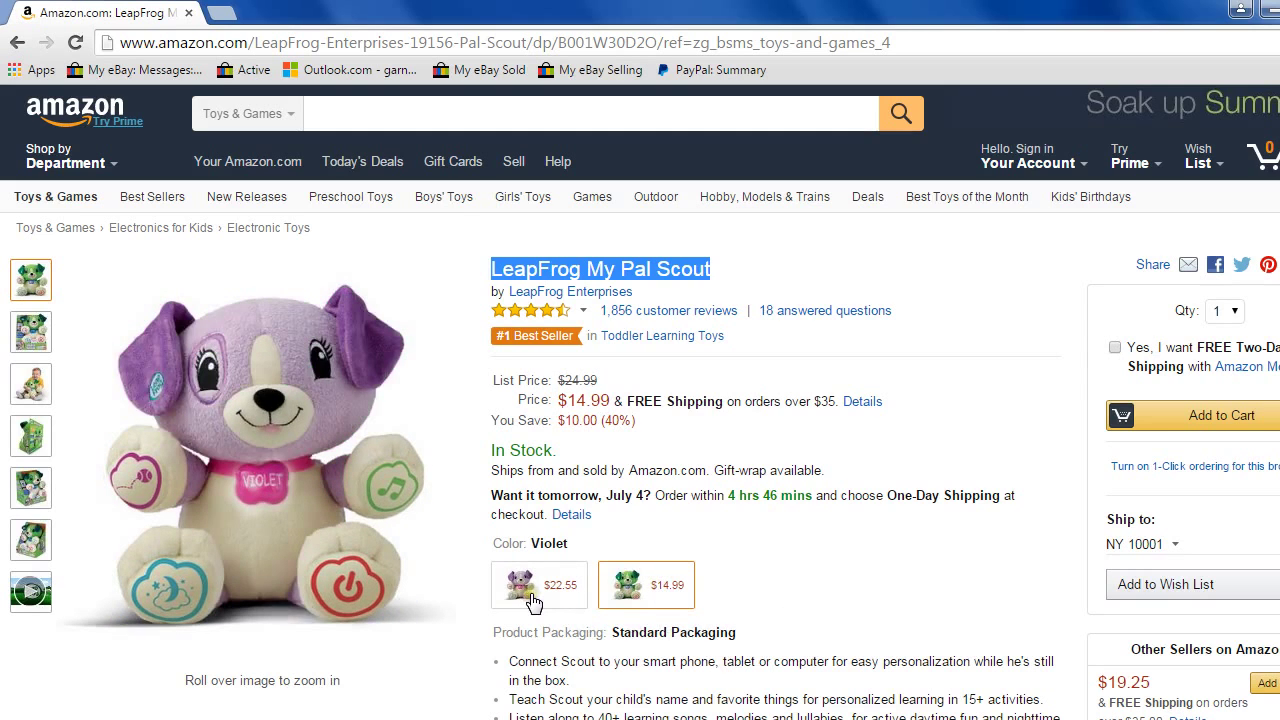
{"action": "left_click", "coordinate": [663, 719]}
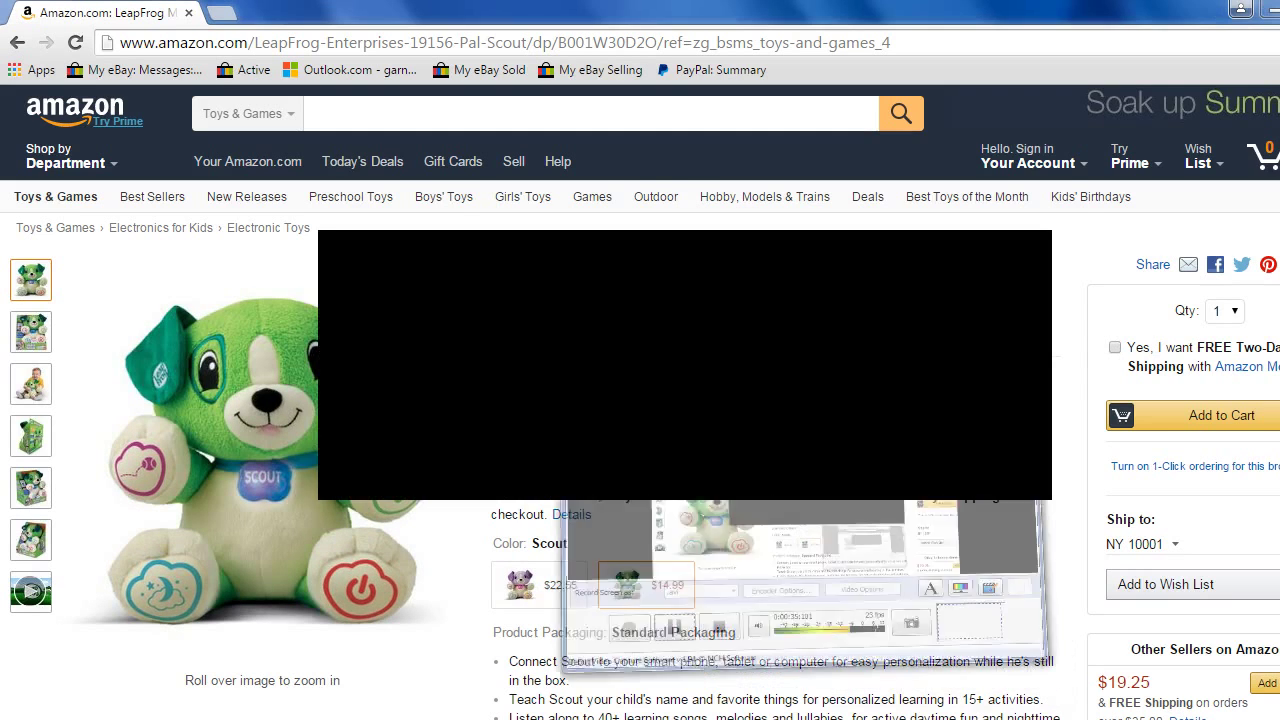
{"action": "left_click", "coordinate": [472, 576]}
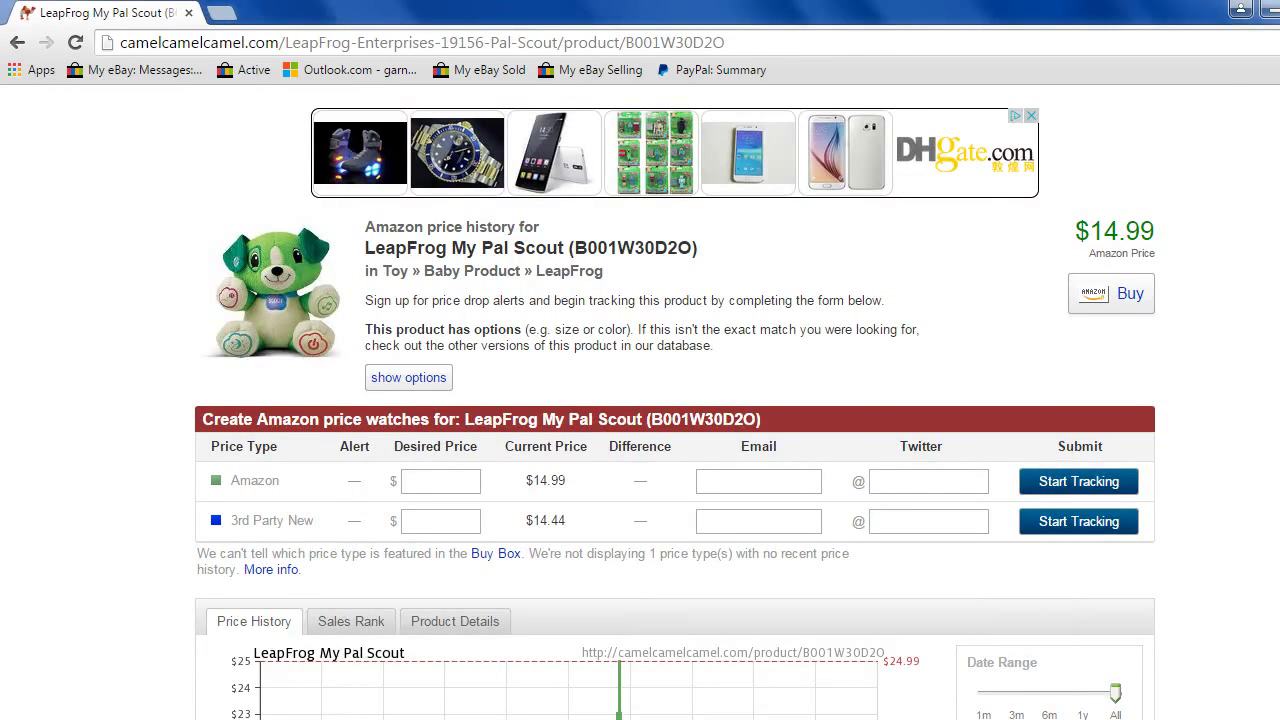
Examine the toy's Amazon price history chart, recent price changes and similar products on camelcamelcamel.com.
{"action": "scroll", "coordinate": [63, 366], "scroll_direction": "up", "scroll_amount": 1}
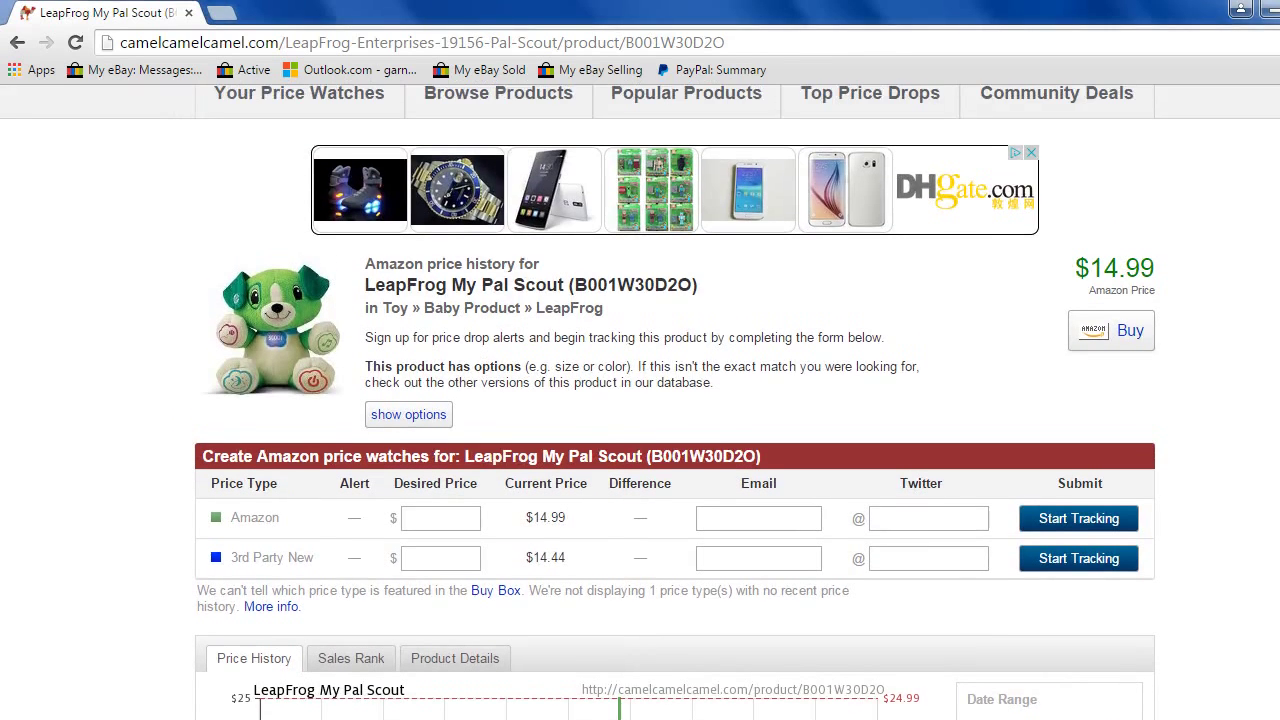
{"action": "scroll", "coordinate": [640, 400], "scroll_direction": "down", "scroll_amount": 1}
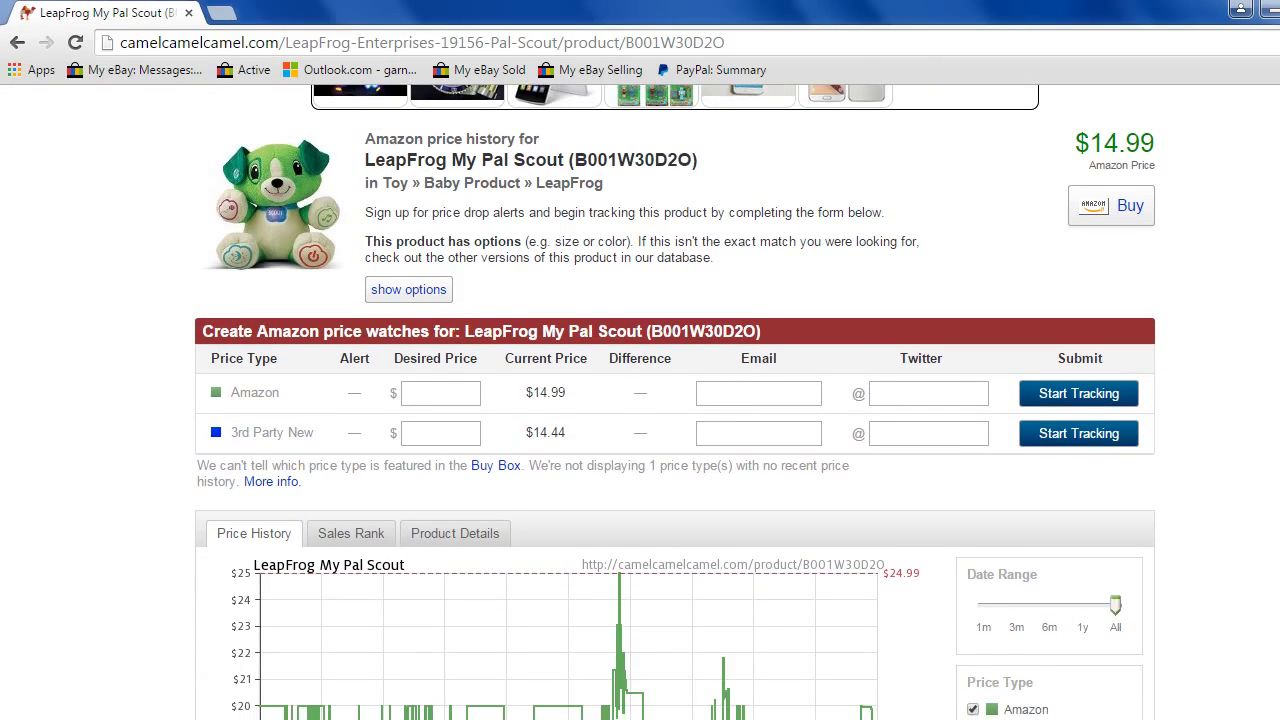
{"action": "scroll", "coordinate": [640, 400], "scroll_direction": "down", "scroll_amount": 2}
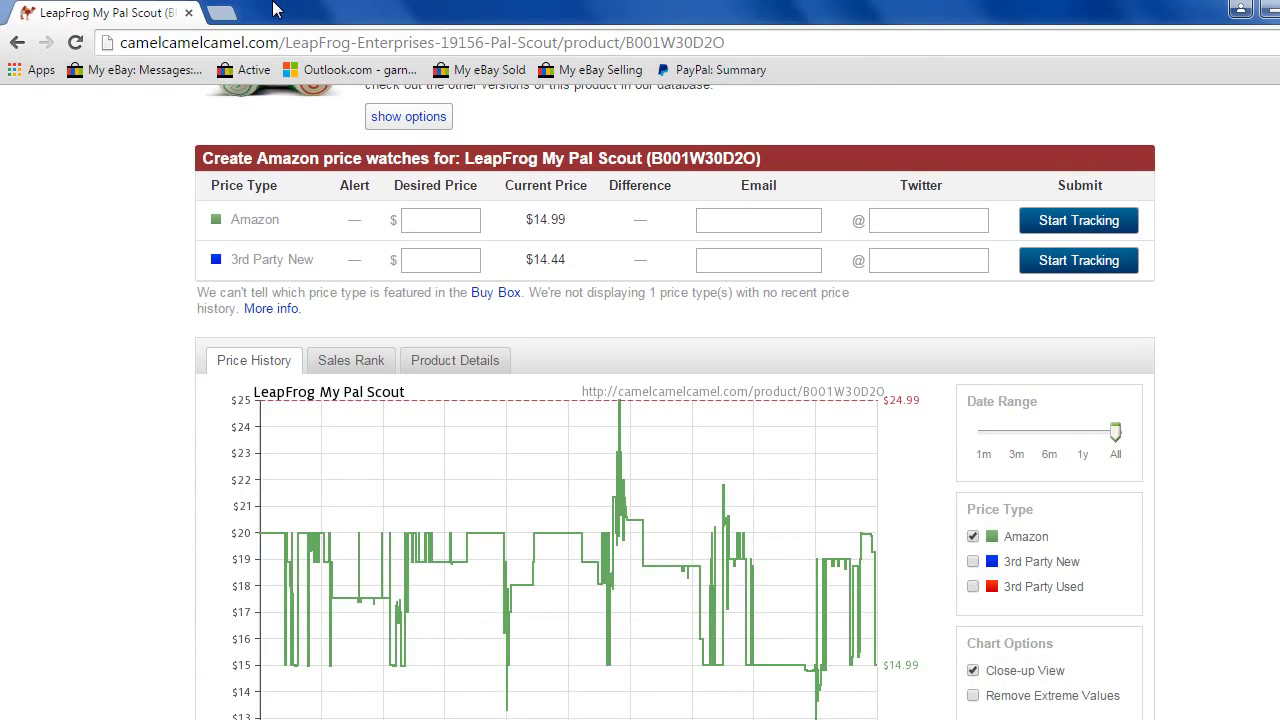
{"action": "left_click_drag", "start_coordinate": [278, 43], "coordinate": [117, 43]}
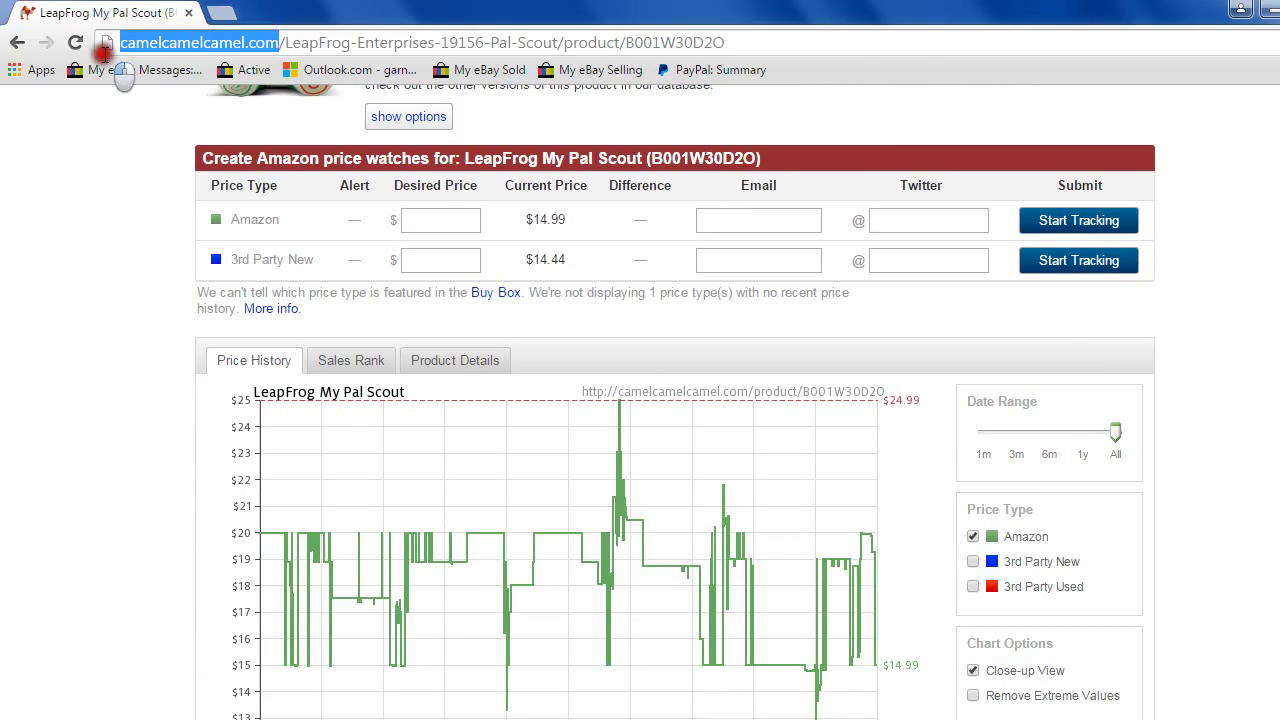
{"action": "scroll", "coordinate": [640, 400], "scroll_direction": "down", "scroll_amount": 3}
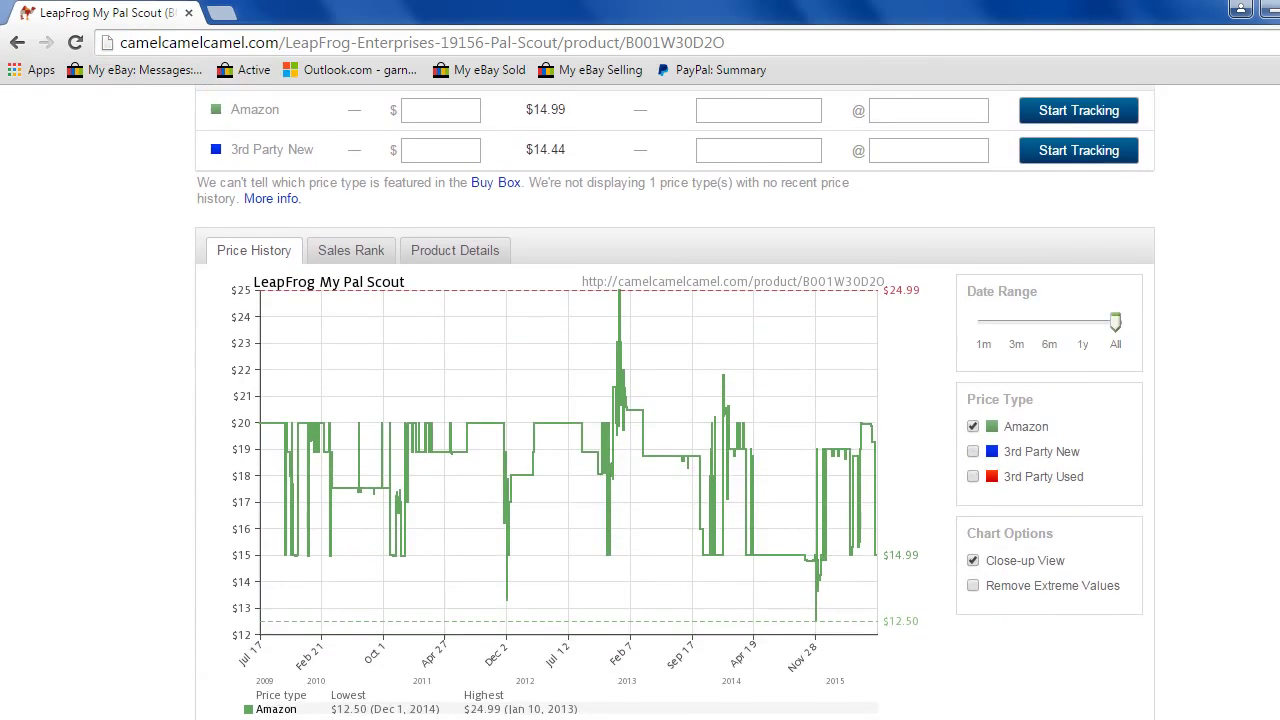
{"action": "scroll", "coordinate": [675, 402], "scroll_direction": "up", "scroll_amount": 1}
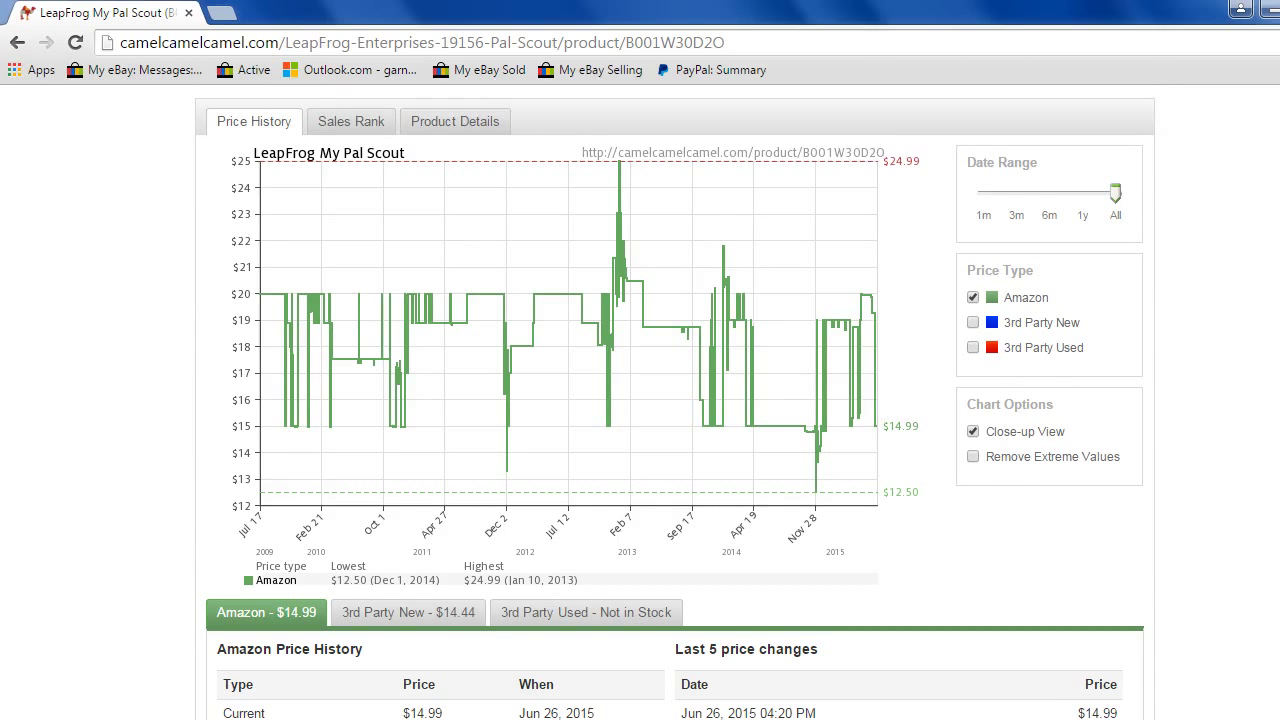
{"action": "scroll", "coordinate": [675, 400], "scroll_direction": "down", "scroll_amount": 6}
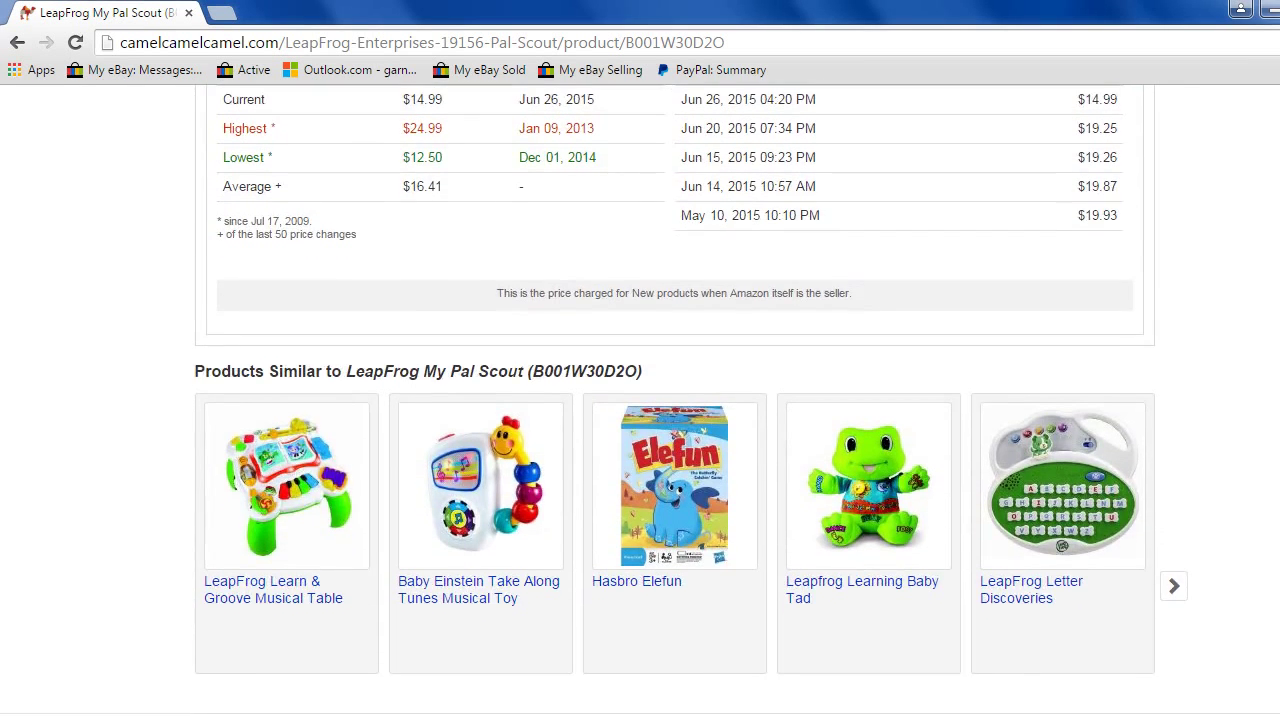
{"action": "scroll", "coordinate": [640, 400], "scroll_direction": "down", "scroll_amount": 1}
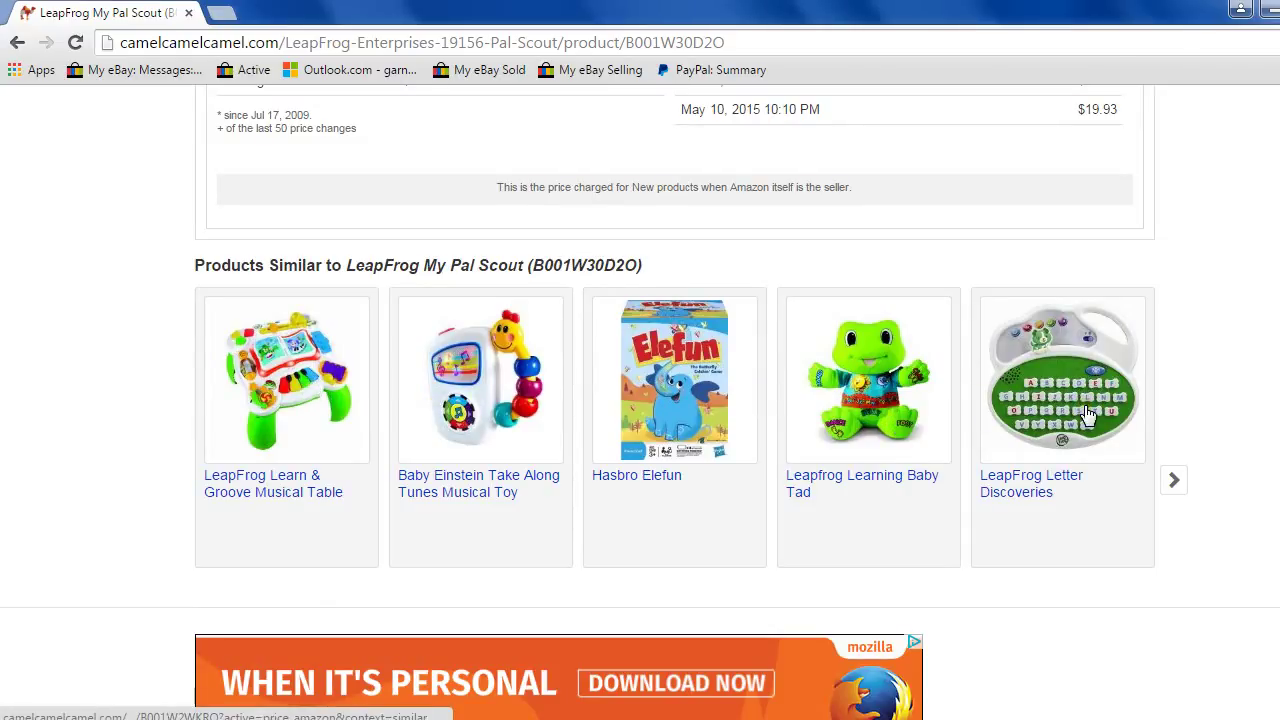
Select the toy's ASIN in the Product Details of its Amazon page.
{"action": "mouse_move", "coordinate": [1049, 719]}
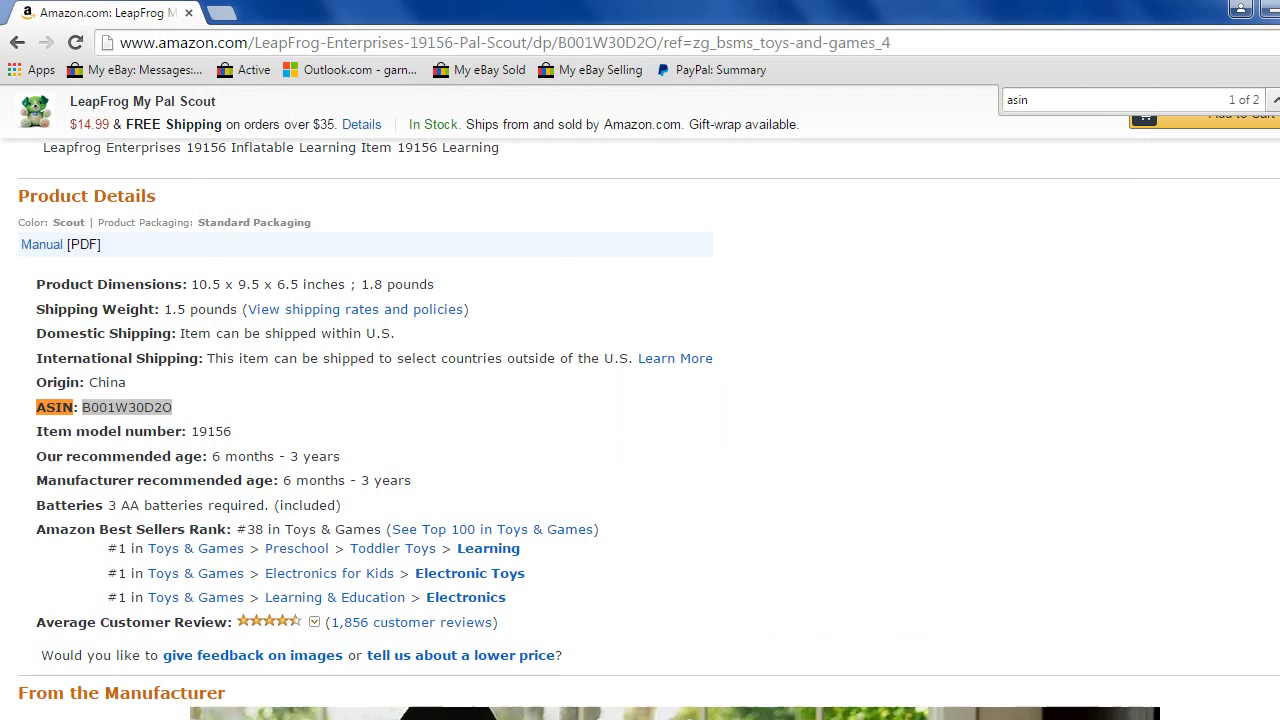
{"action": "double_click", "coordinate": [127, 407]}
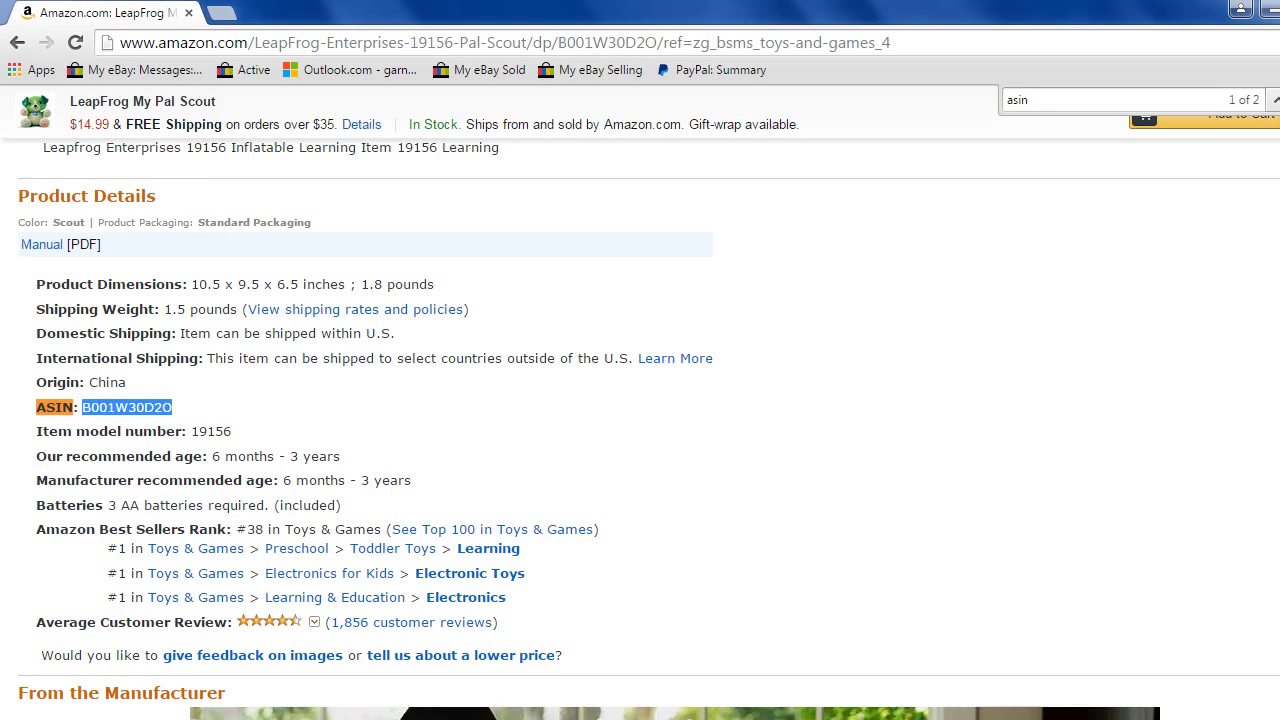
{"action": "key", "text": "Home"}
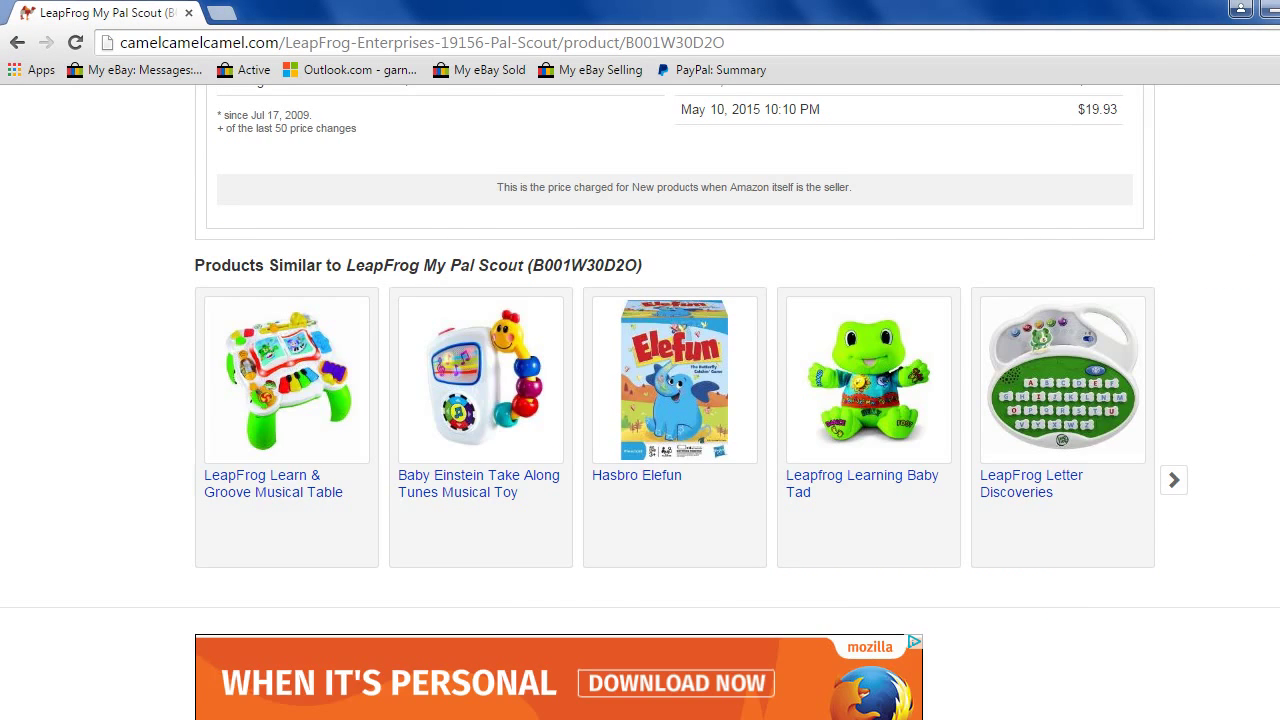
Take the title "LeapFrog My Pal Scout" from the price history page and search for it on ebay.com.
{"action": "scroll", "coordinate": [640, 402], "scroll_direction": "up", "scroll_amount": 12}
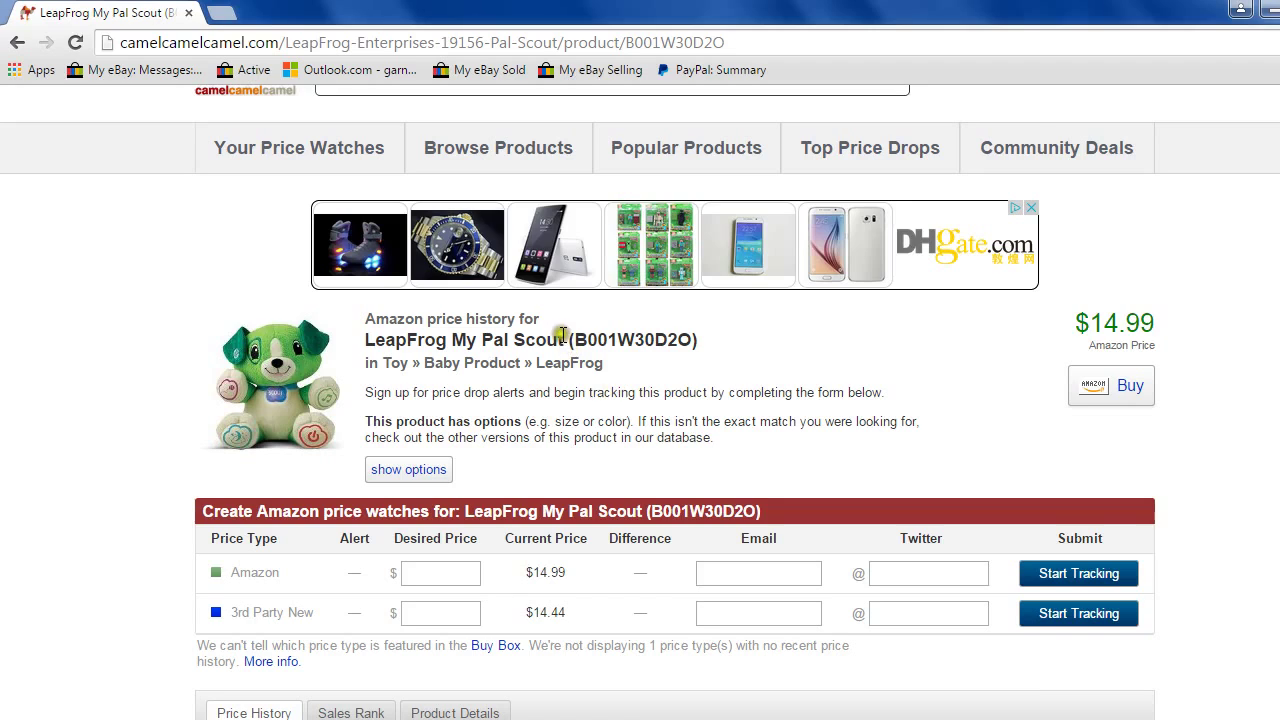
{"action": "left_click_drag", "start_coordinate": [564, 340], "coordinate": [372, 340]}
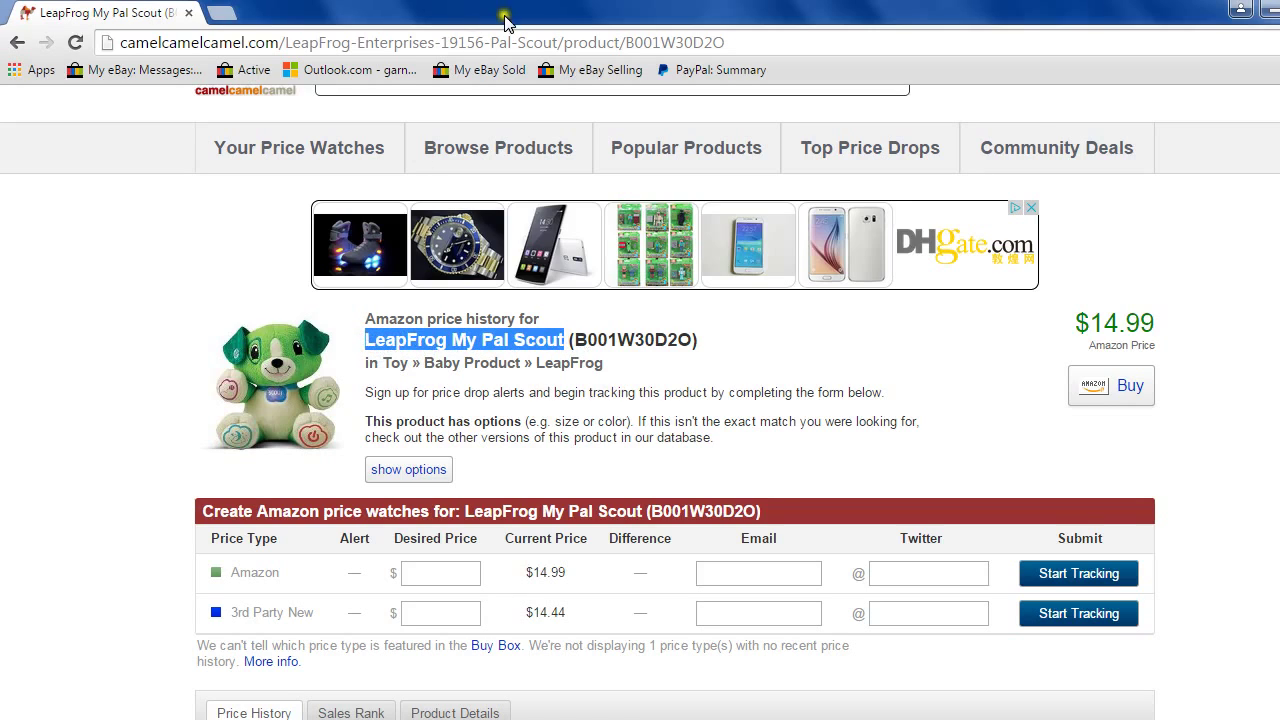
{"action": "left_click", "coordinate": [523, 44]}
{"action": "type", "text": "eb"}
{"action": "key", "text": "Return"}
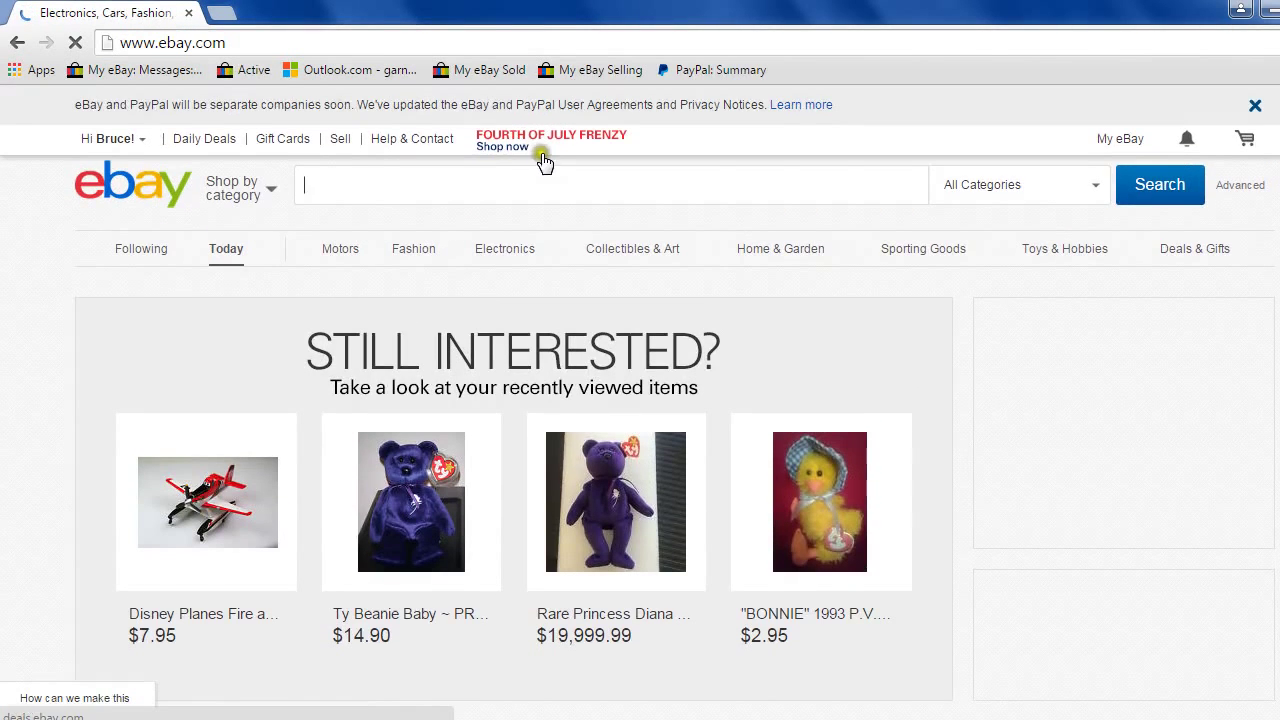
{"action": "left_click", "coordinate": [557, 197]}
{"action": "key", "text": "ctrl+v"}
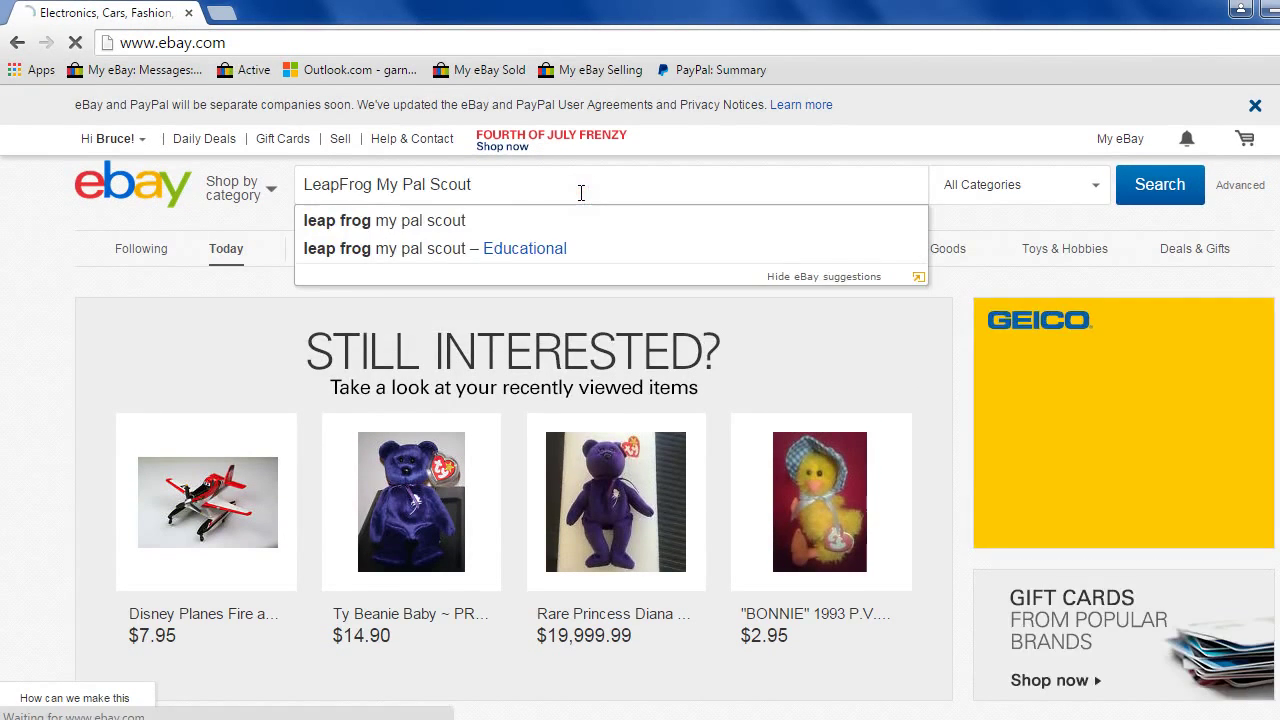
{"action": "key", "text": "Return"}
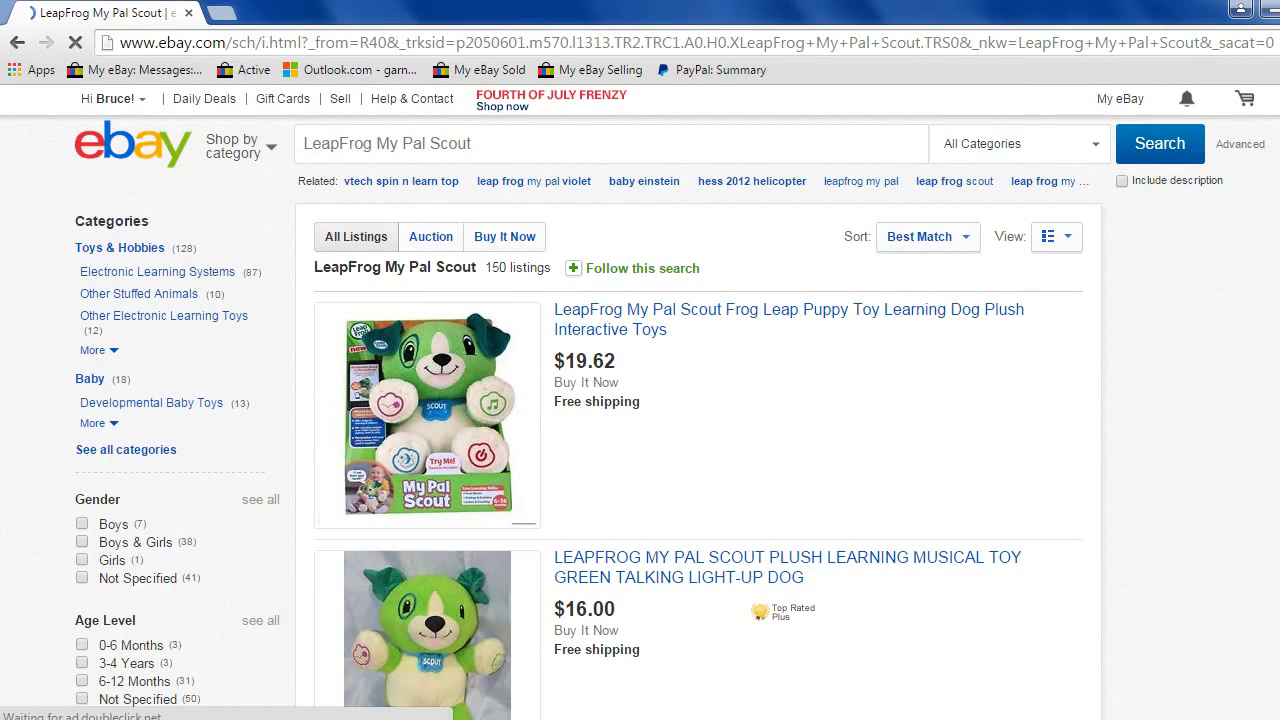
Check only the sold listings for the eBay search, and return to the unfiltered results.
{"action": "scroll", "coordinate": [580, 193], "scroll_direction": "down", "scroll_amount": 2}
{"action": "scroll", "coordinate": [640, 400], "scroll_direction": "down", "scroll_amount": 5}
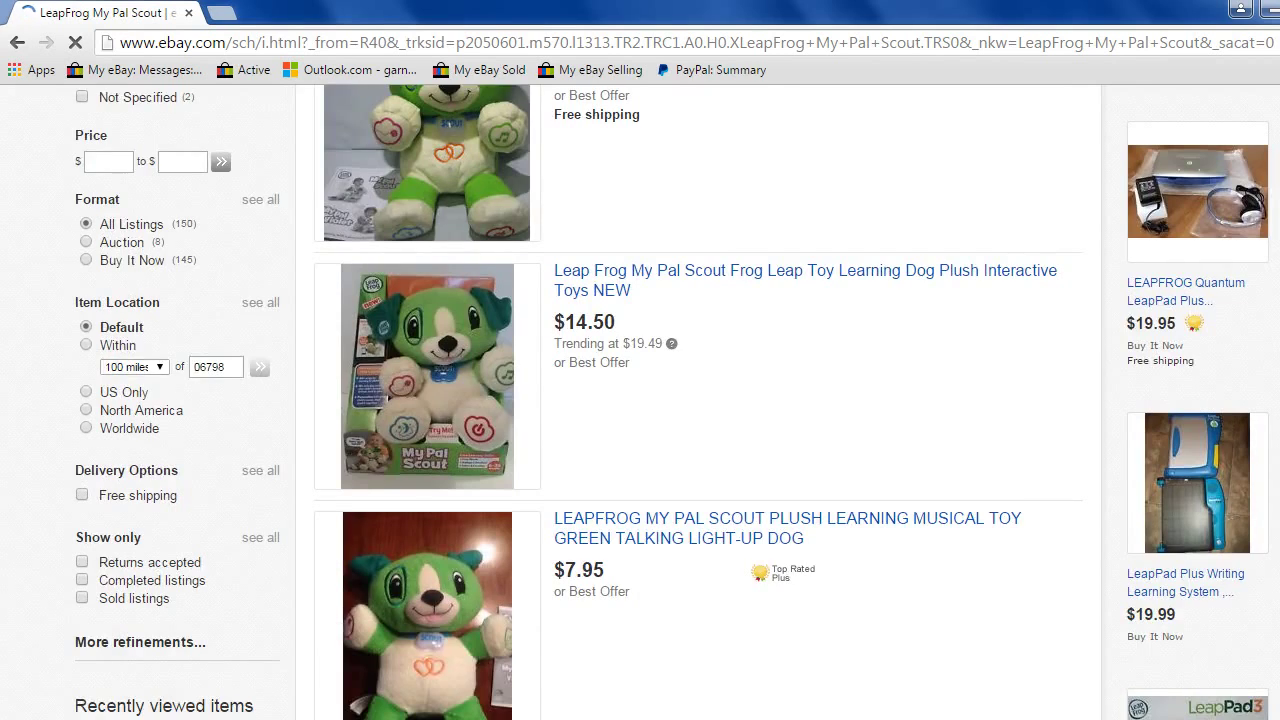
{"action": "scroll", "coordinate": [640, 400], "scroll_direction": "down", "scroll_amount": 2}
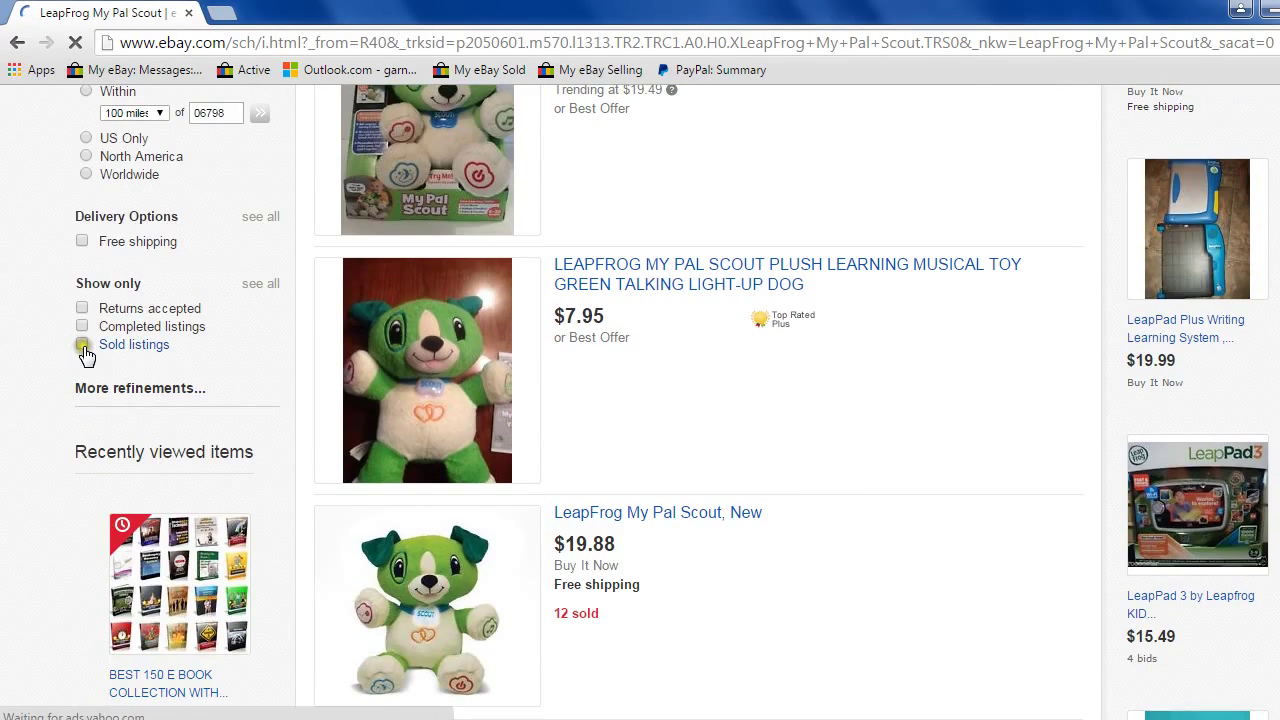
{"action": "left_click", "coordinate": [84, 348]}
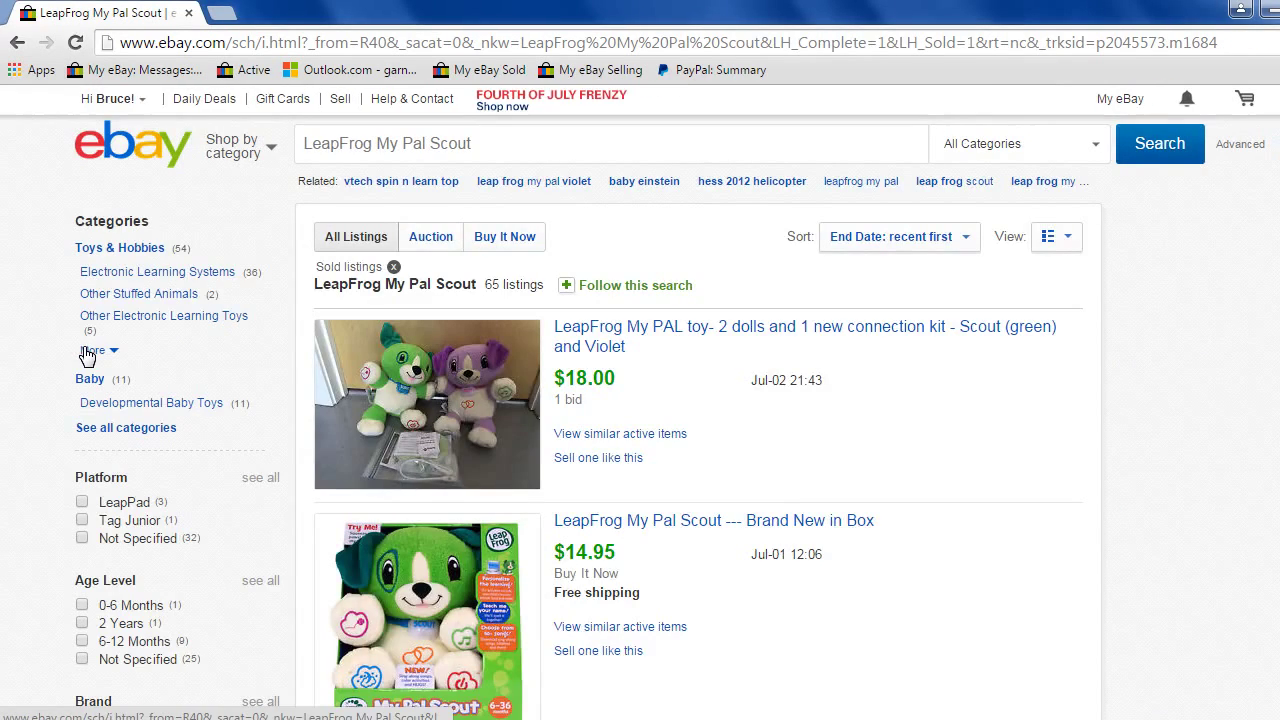
{"action": "left_click", "coordinate": [22, 44]}
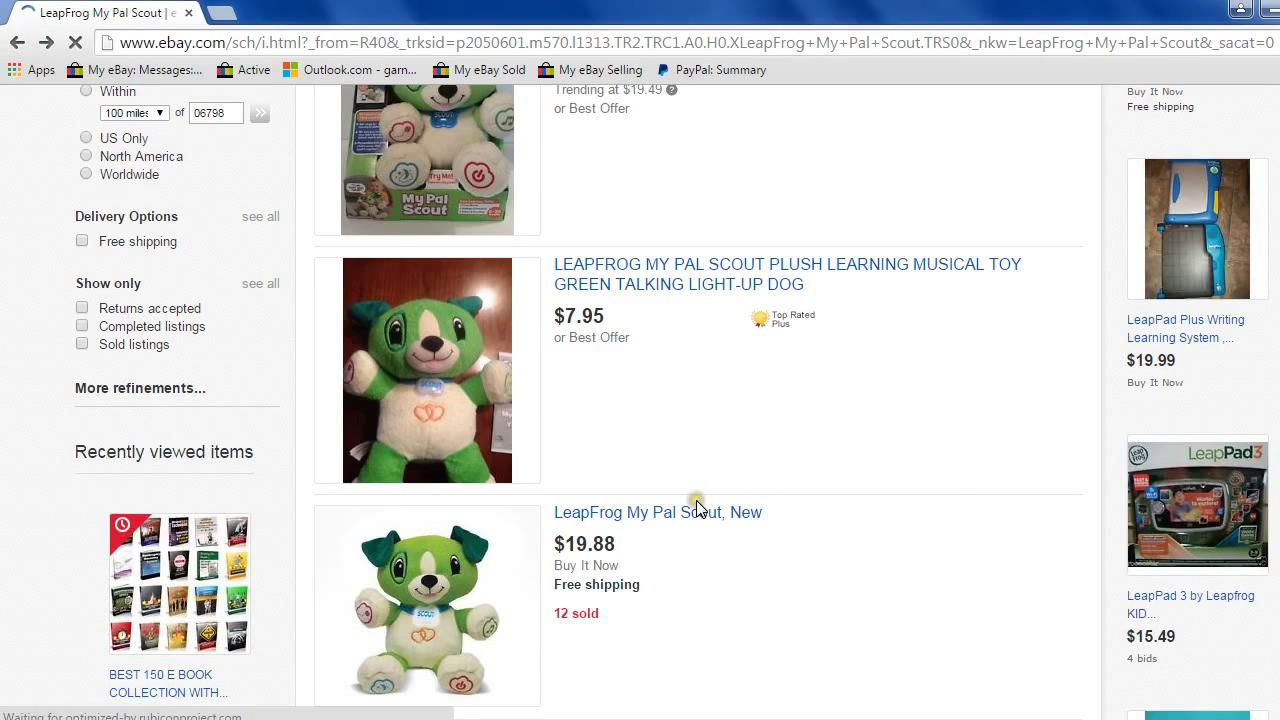
Open the "LeapFrog My Pal Scout, New" listing with free shipping, view its purchase history and return to the listing.
{"action": "left_click", "coordinate": [658, 515]}
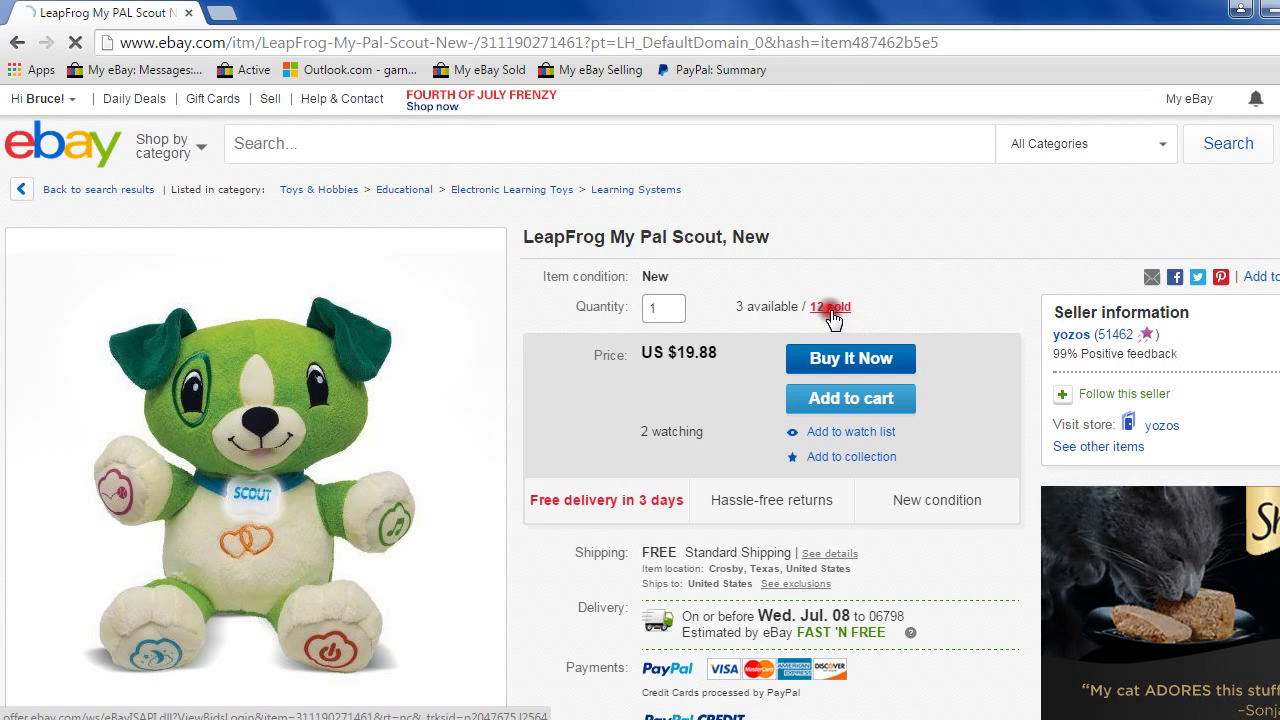
{"action": "left_click", "coordinate": [831, 312]}
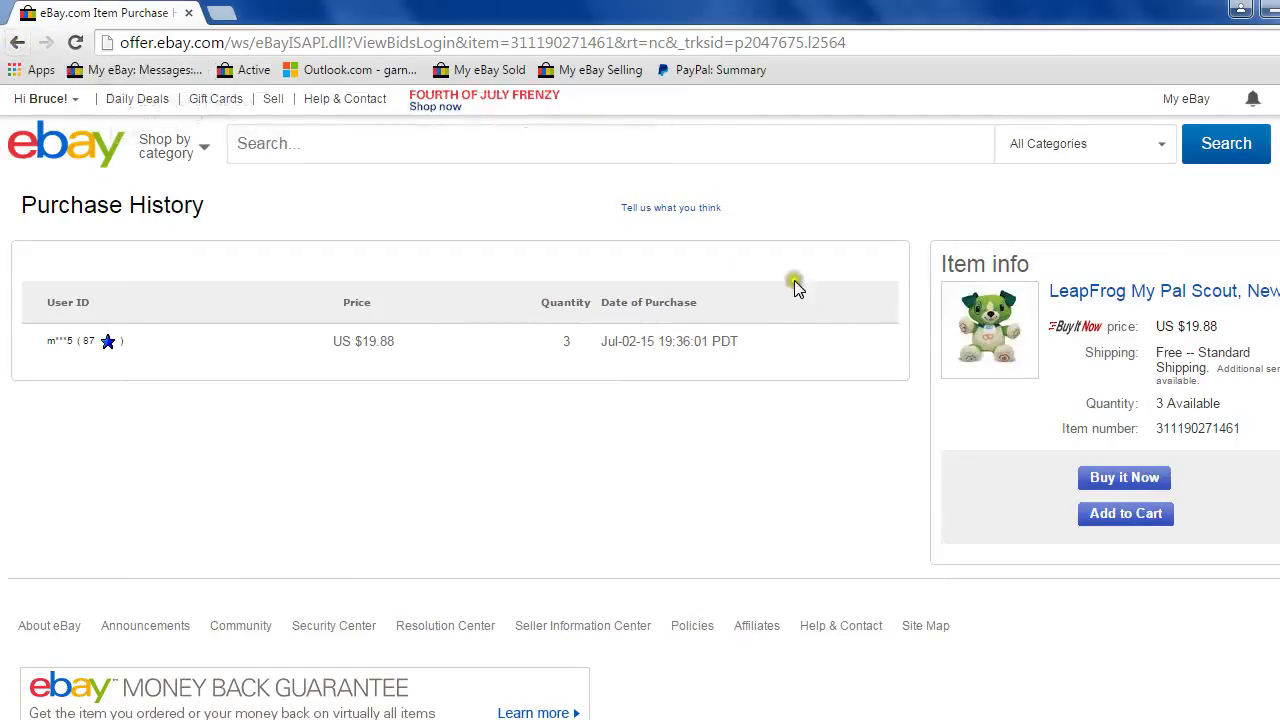
{"action": "left_click", "coordinate": [16, 42]}
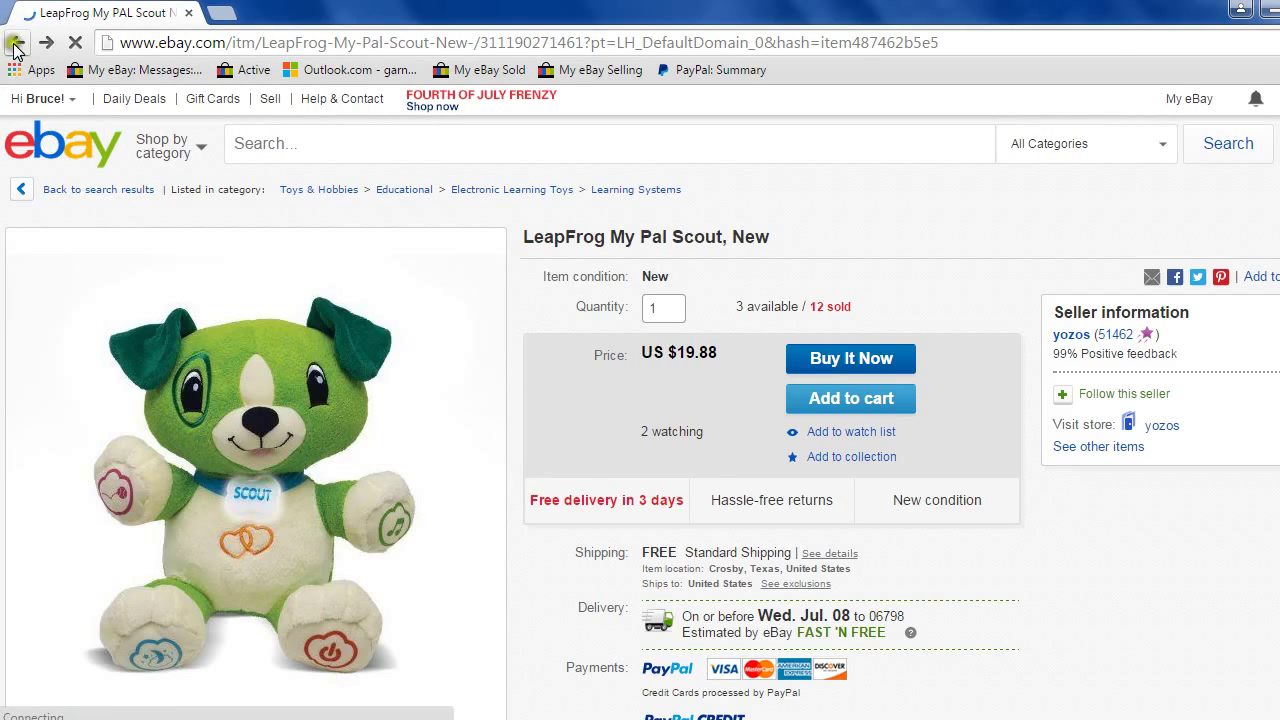
{"action": "left_click", "coordinate": [930, 719]}
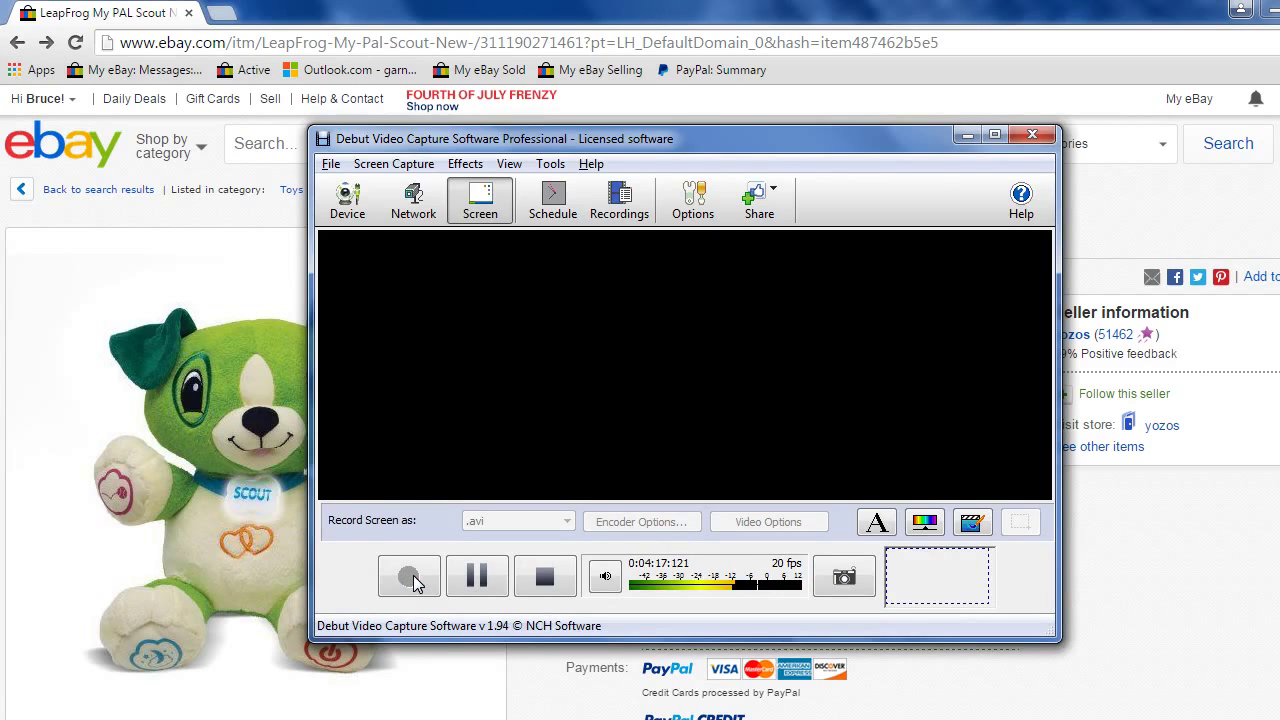
{"action": "left_click", "coordinate": [530, 42]}
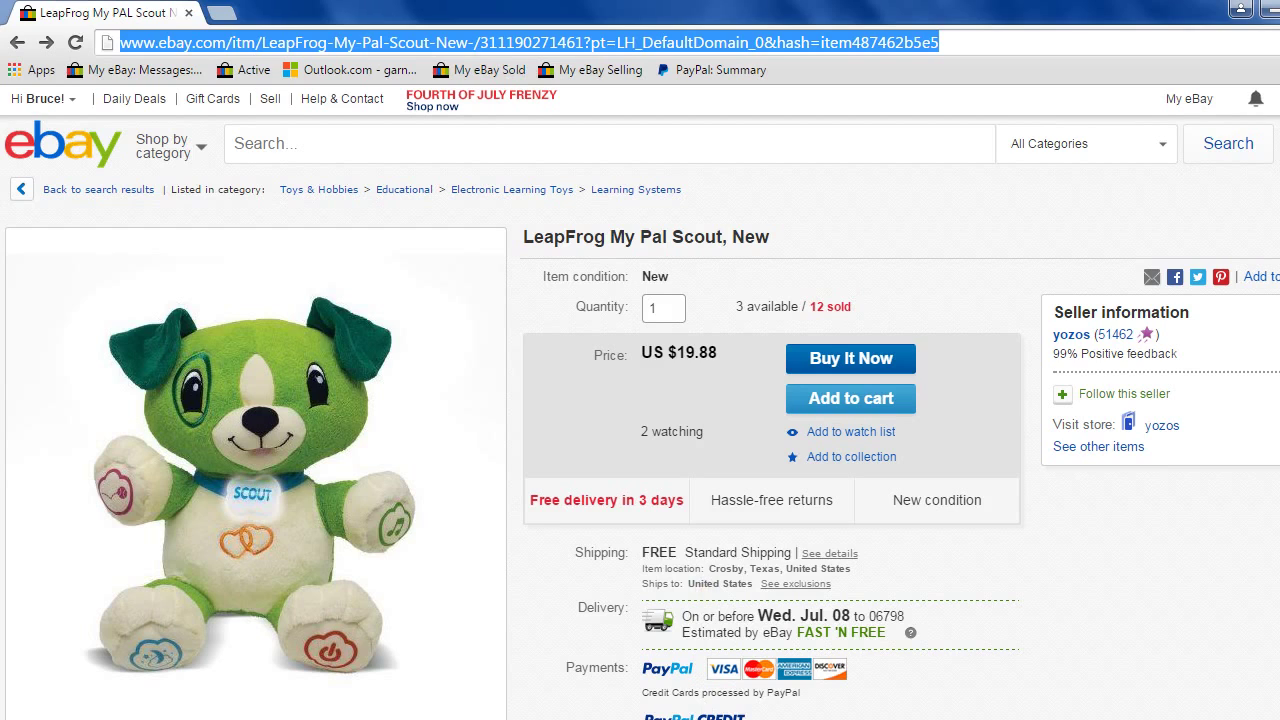
Switch to the Amazon window, review the Movers & Shakers in Toys & Games and open LeapFrog My Pal Scout from the list.
{"action": "key", "text": "alt+Tab"}
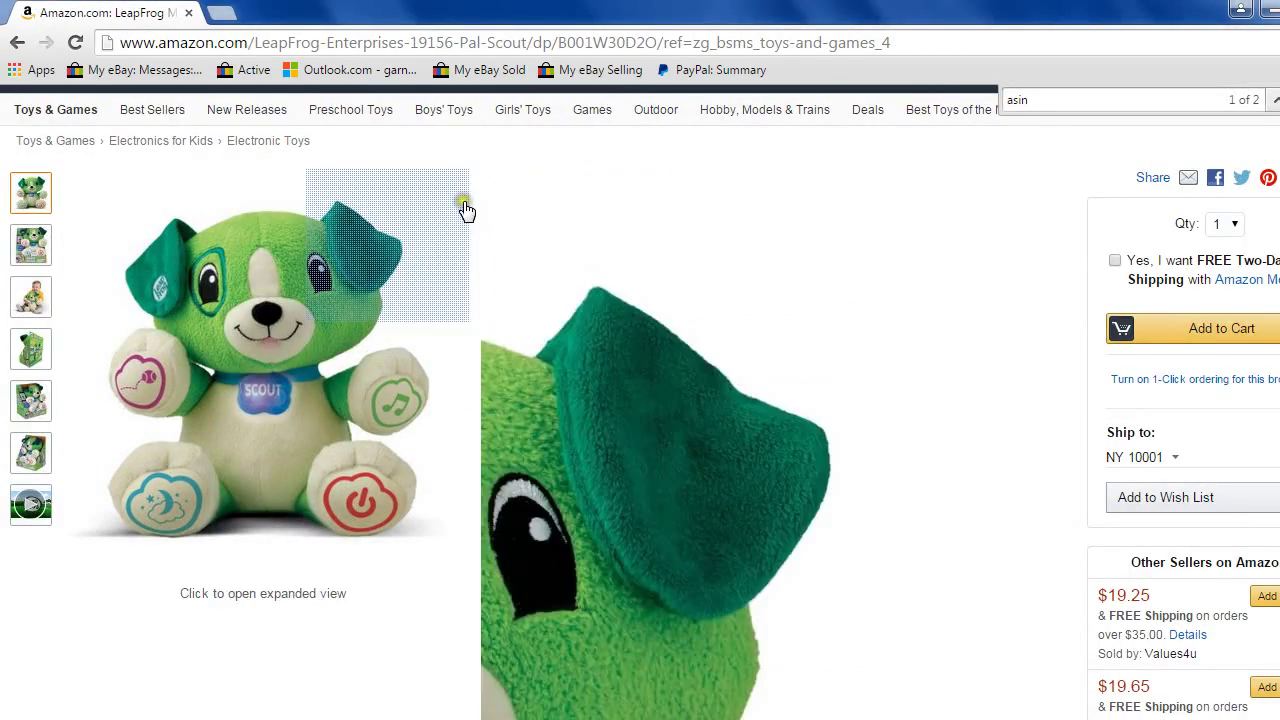
{"action": "left_click", "coordinate": [14, 50]}
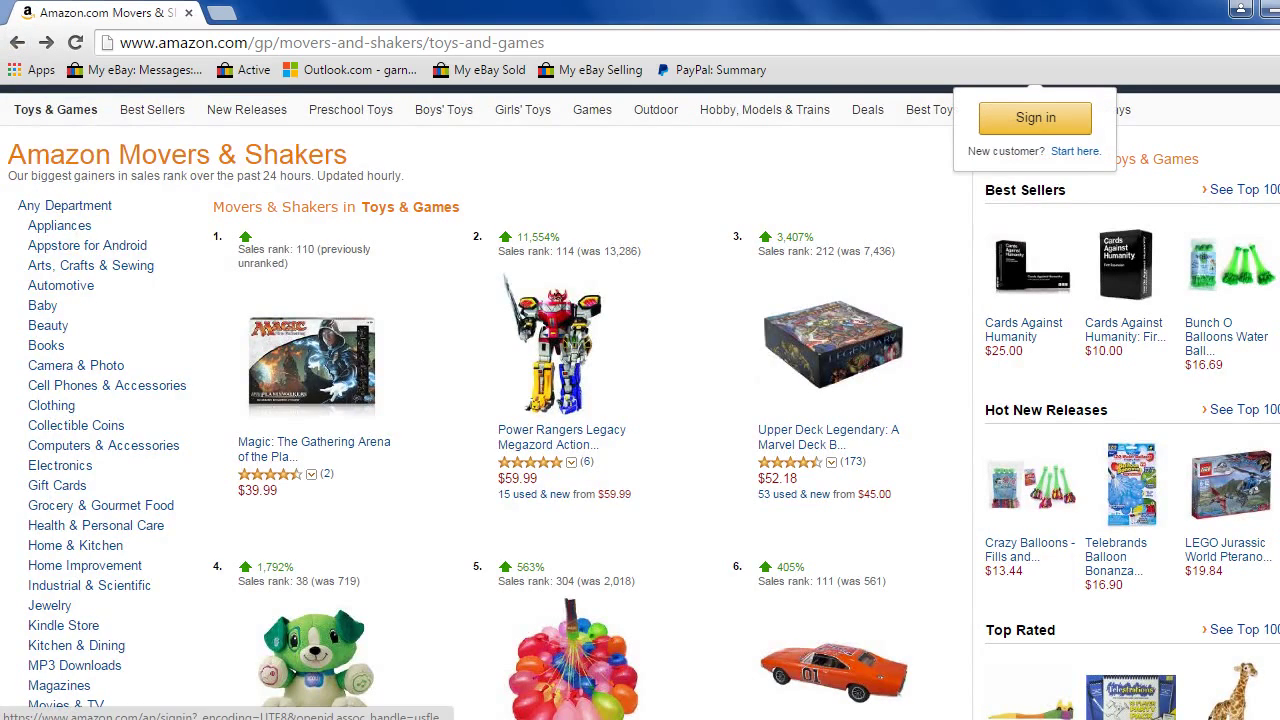
{"action": "scroll", "coordinate": [640, 400], "scroll_direction": "down", "scroll_amount": 1}
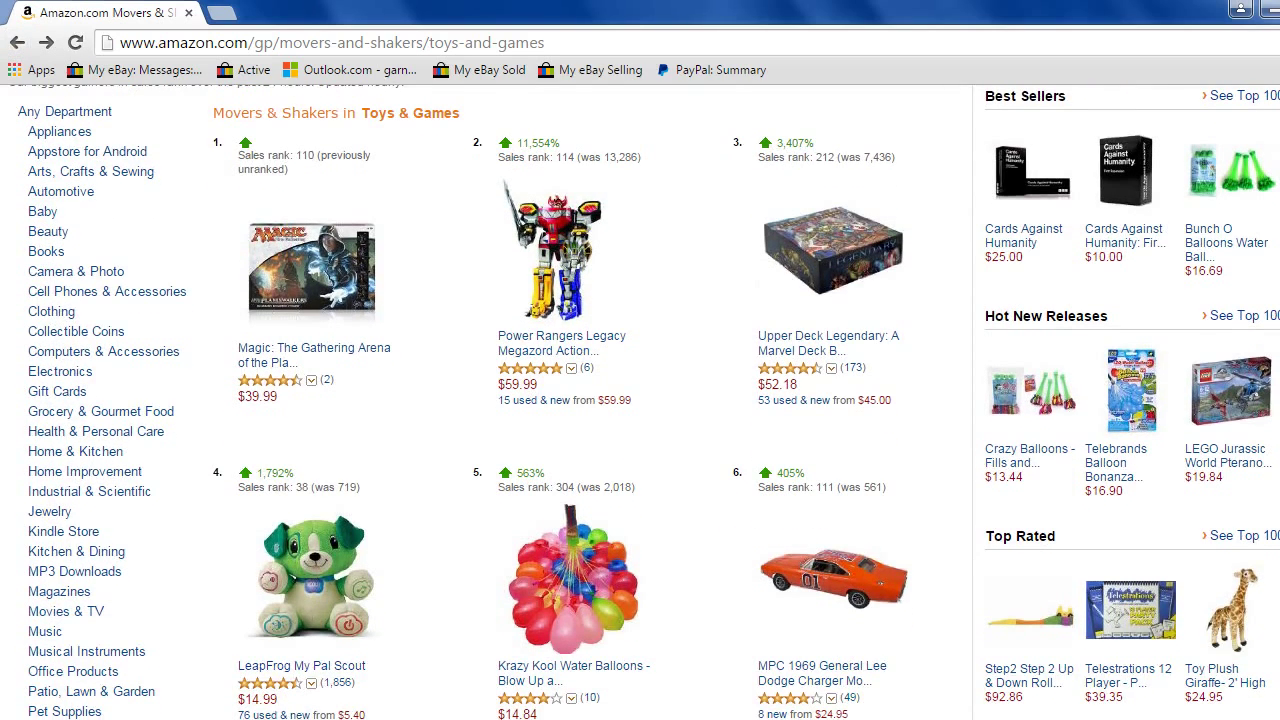
{"action": "scroll", "coordinate": [640, 400], "scroll_direction": "down", "scroll_amount": 2}
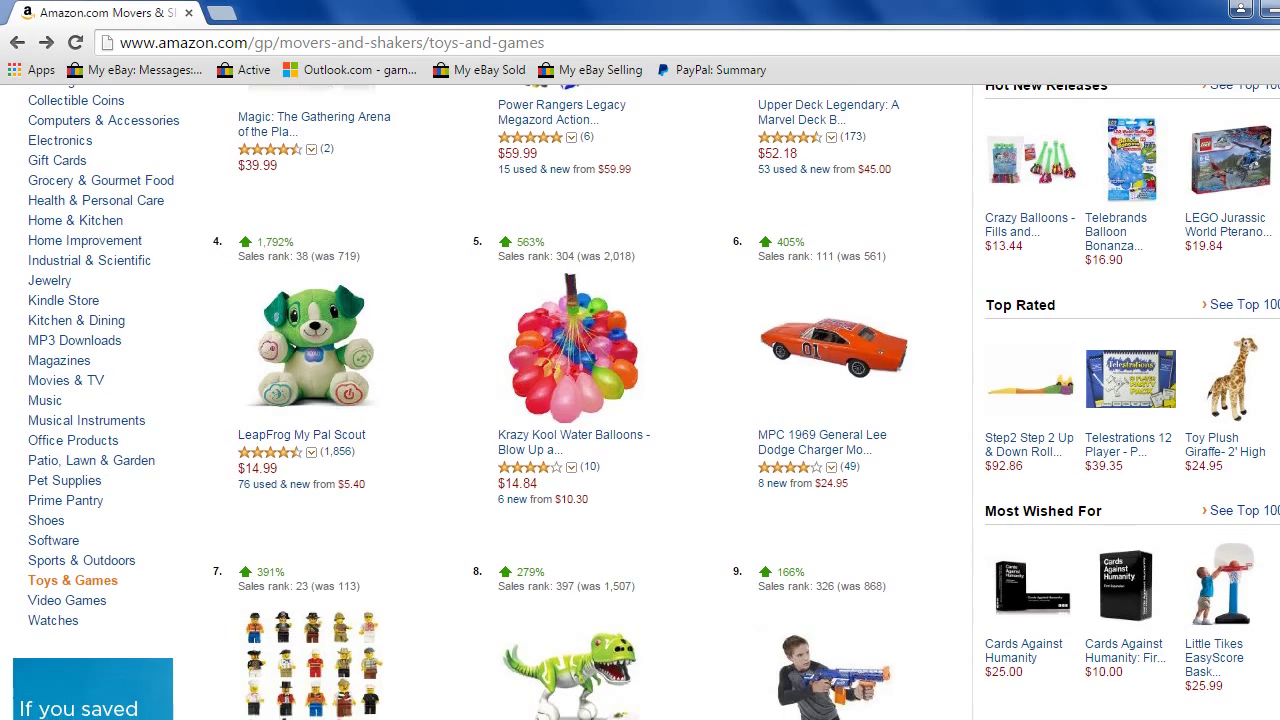
{"action": "scroll", "coordinate": [590, 400], "scroll_direction": "up", "scroll_amount": 4}
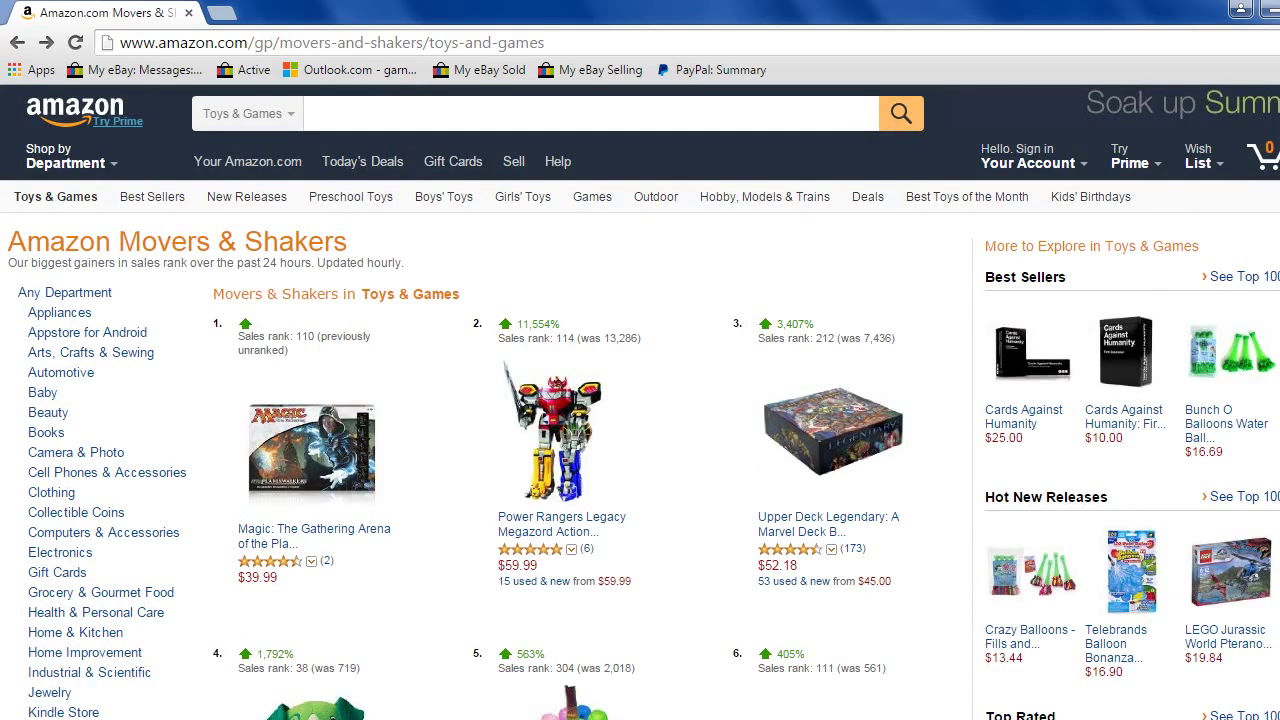
{"action": "scroll", "coordinate": [1143, 191], "scroll_direction": "down", "scroll_amount": 2}
{"action": "scroll", "coordinate": [640, 400], "scroll_direction": "down", "scroll_amount": 2}
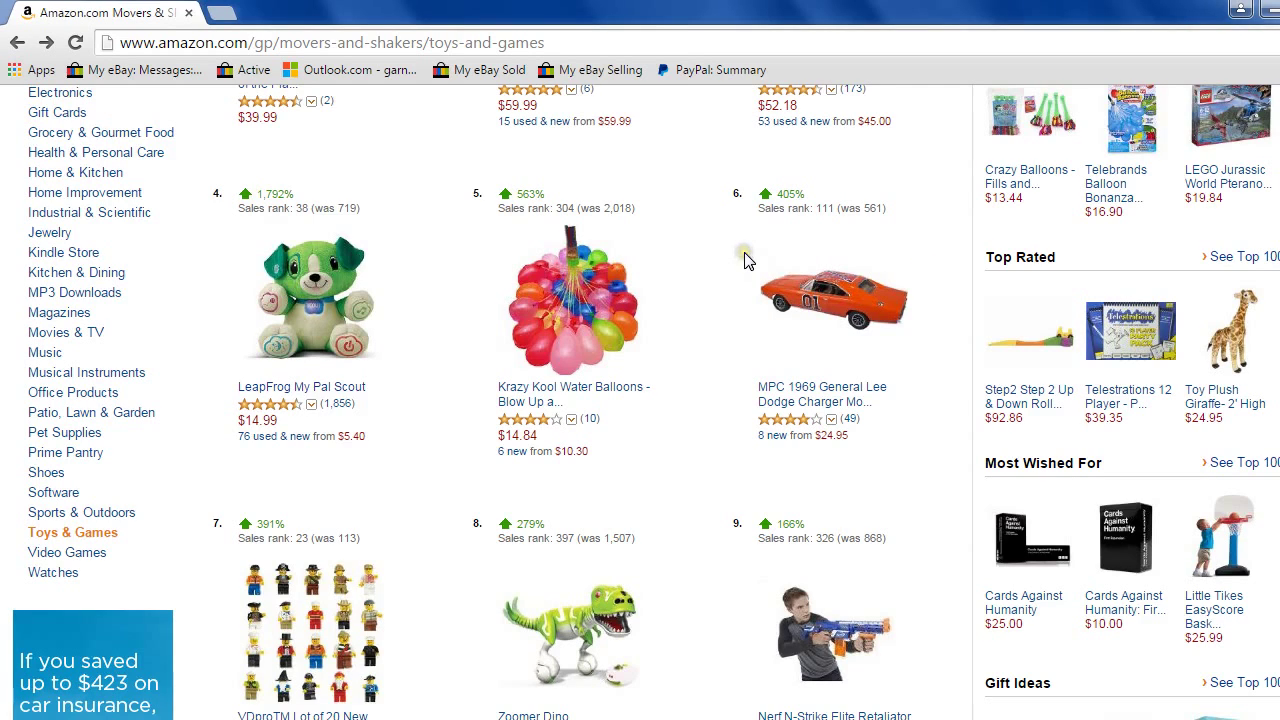
{"action": "left_click", "coordinate": [330, 314]}
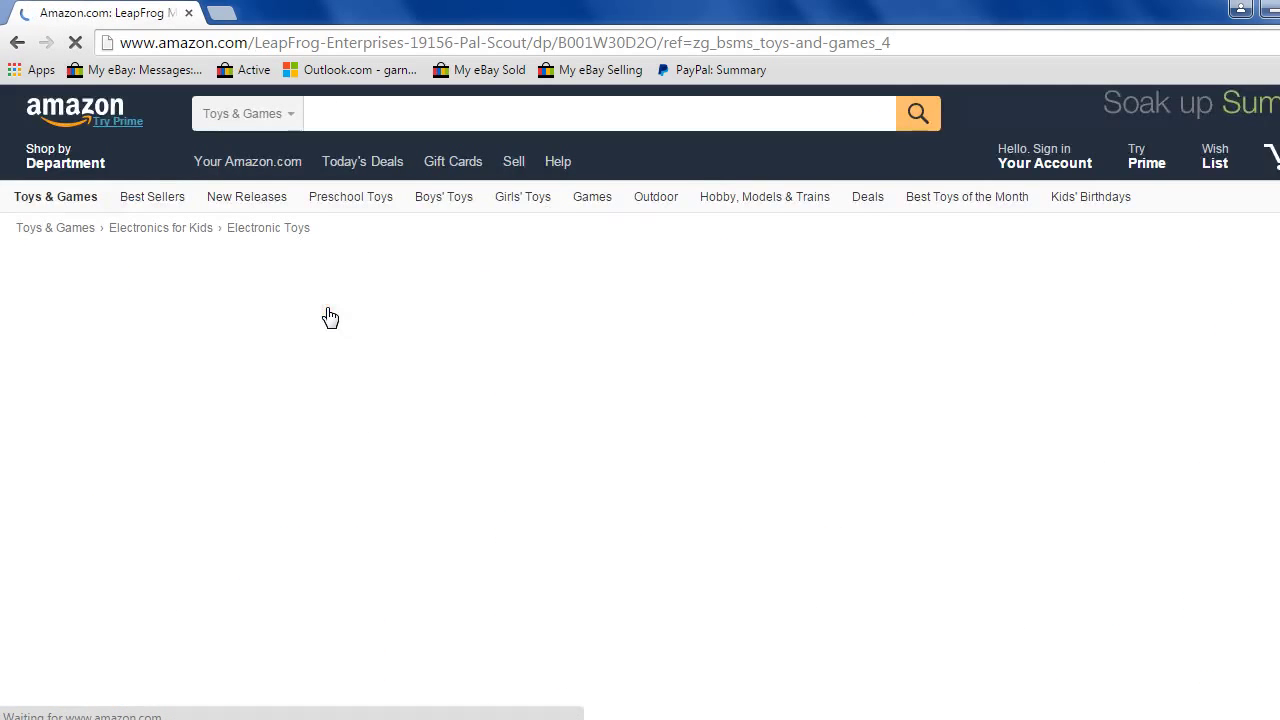
Return to the Movers & Shakers list, check LeapFrog My Pal Scout's sales rank and reopen its product page.
{"action": "left_click", "coordinate": [18, 44]}
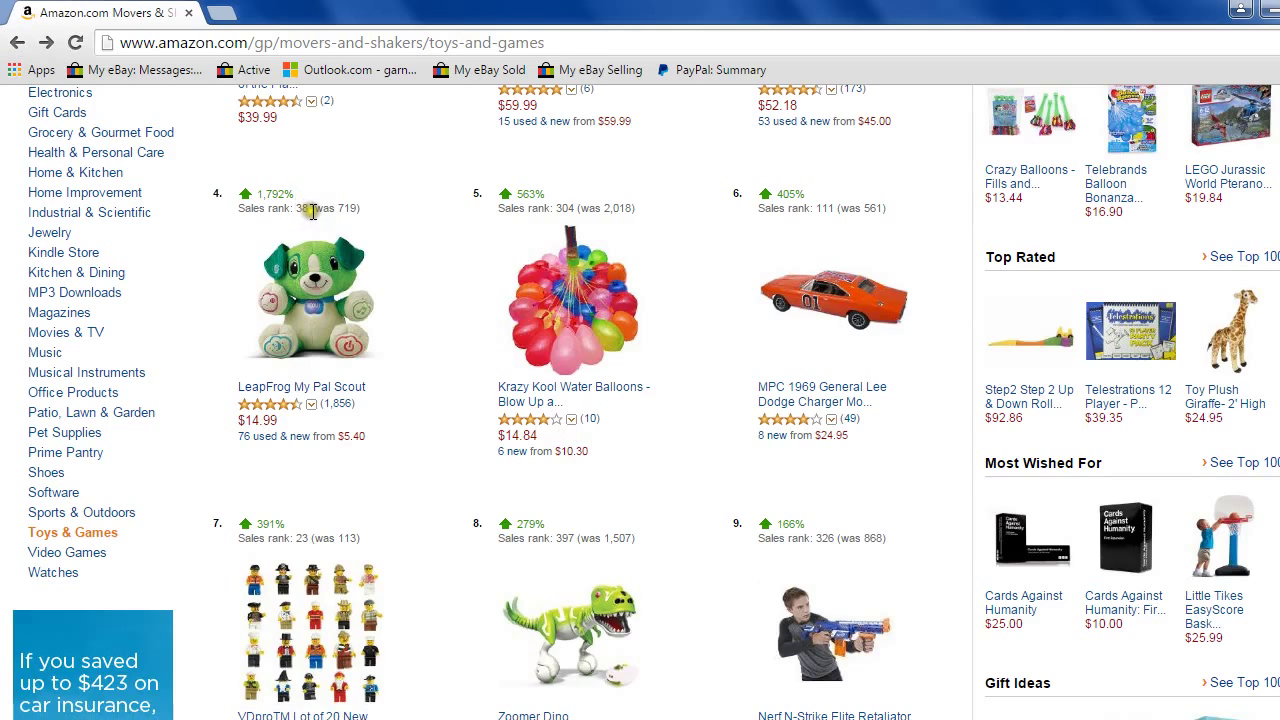
{"action": "mouse_move", "coordinate": [312, 209]}
{"action": "left_mouse_down"}
{"action": "mouse_move", "coordinate": [299, 210]}
{"action": "mouse_move", "coordinate": [340, 209]}
{"action": "mouse_move", "coordinate": [300, 210]}
{"action": "left_mouse_up"}
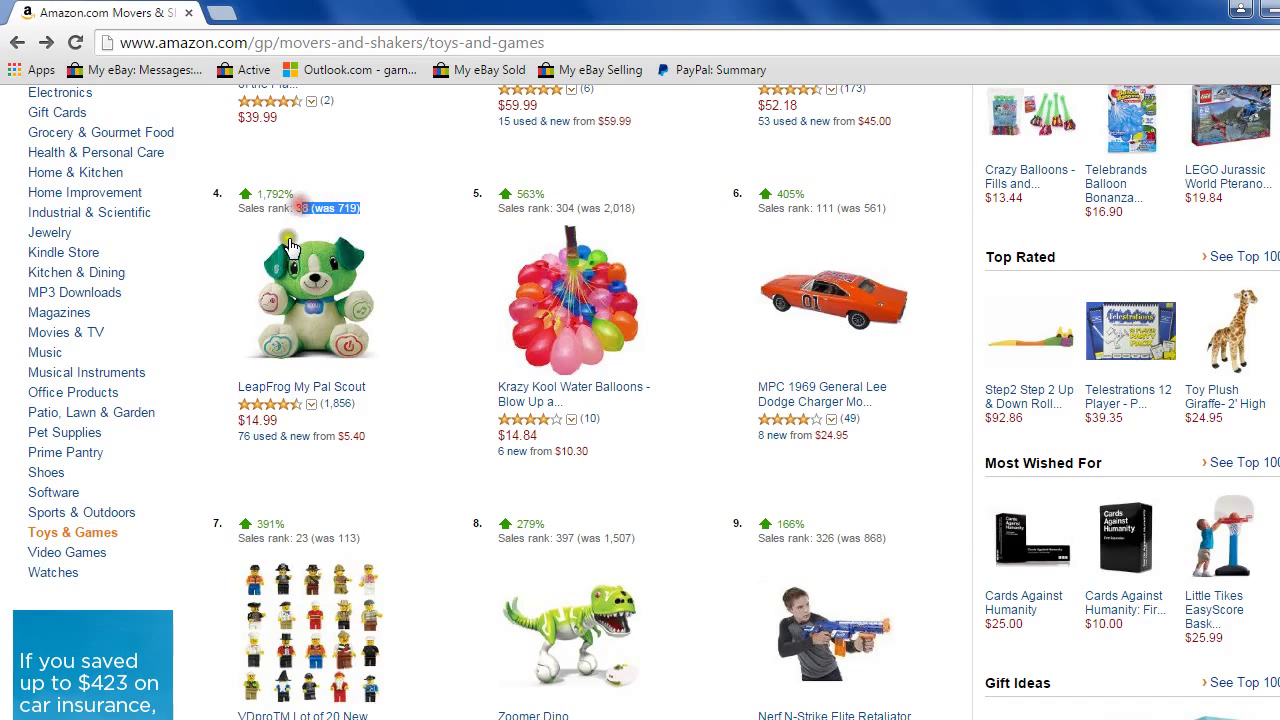
{"action": "left_click", "coordinate": [290, 388]}
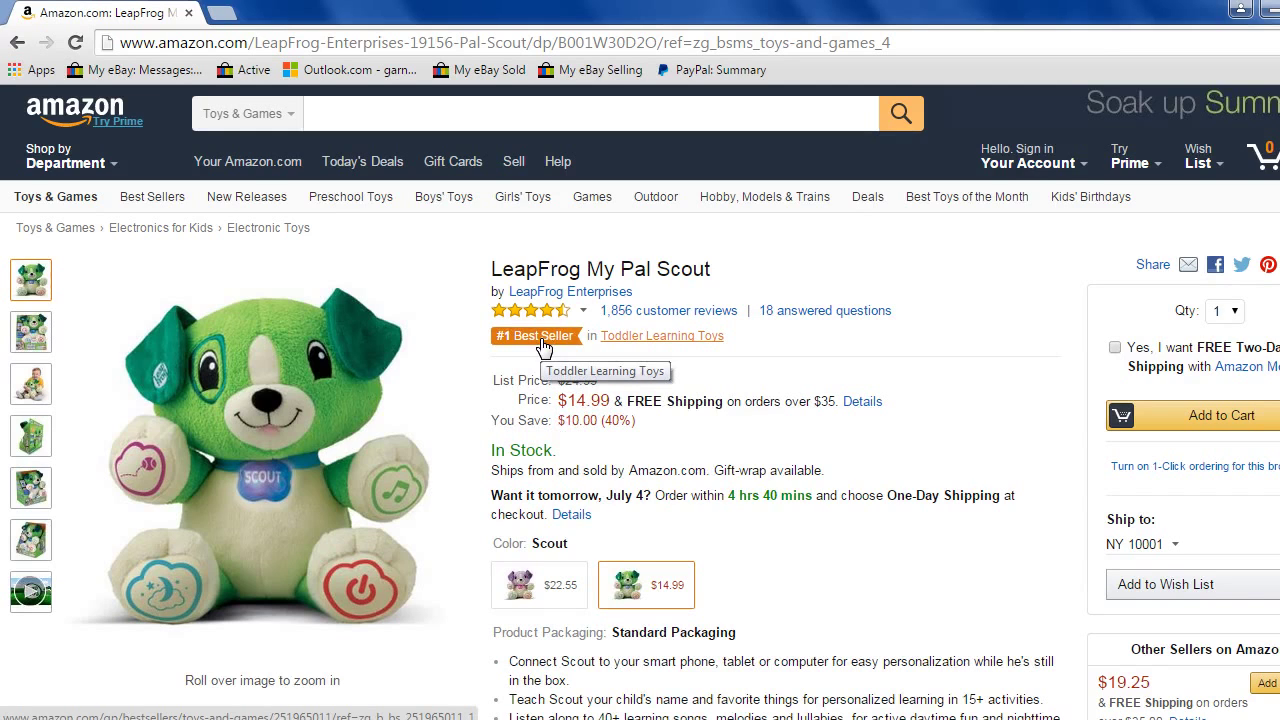
Choose the Scout color on the Amazon product page and highlight the product title "LeapFrog My Pal Scout".
{"action": "left_click", "coordinate": [668, 590]}
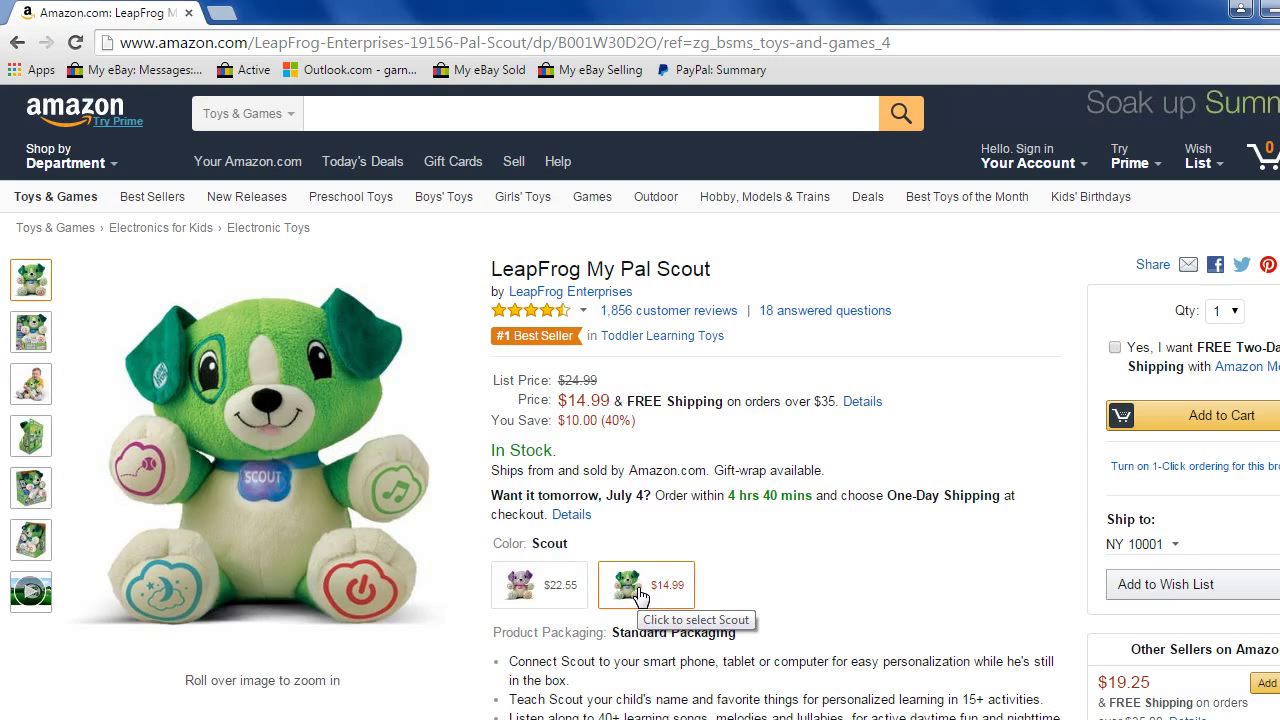
{"action": "left_click", "coordinate": [725, 267]}
{"action": "left_click_drag", "start_coordinate": [725, 270], "coordinate": [494, 268]}
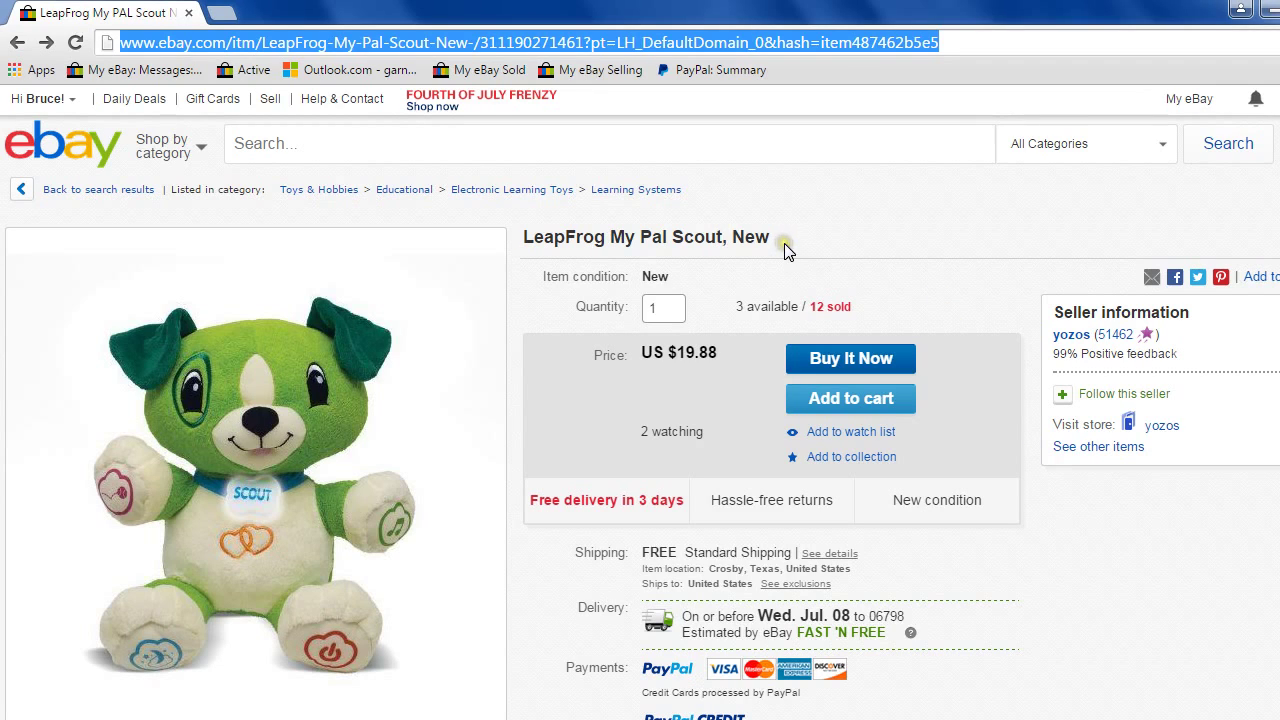
Switch to the eBay listing and highlight its full title, followed by only the word "New".
{"action": "left_click_drag", "start_coordinate": [775, 237], "coordinate": [524, 238]}
{"action": "left_click", "coordinate": [750, 237]}
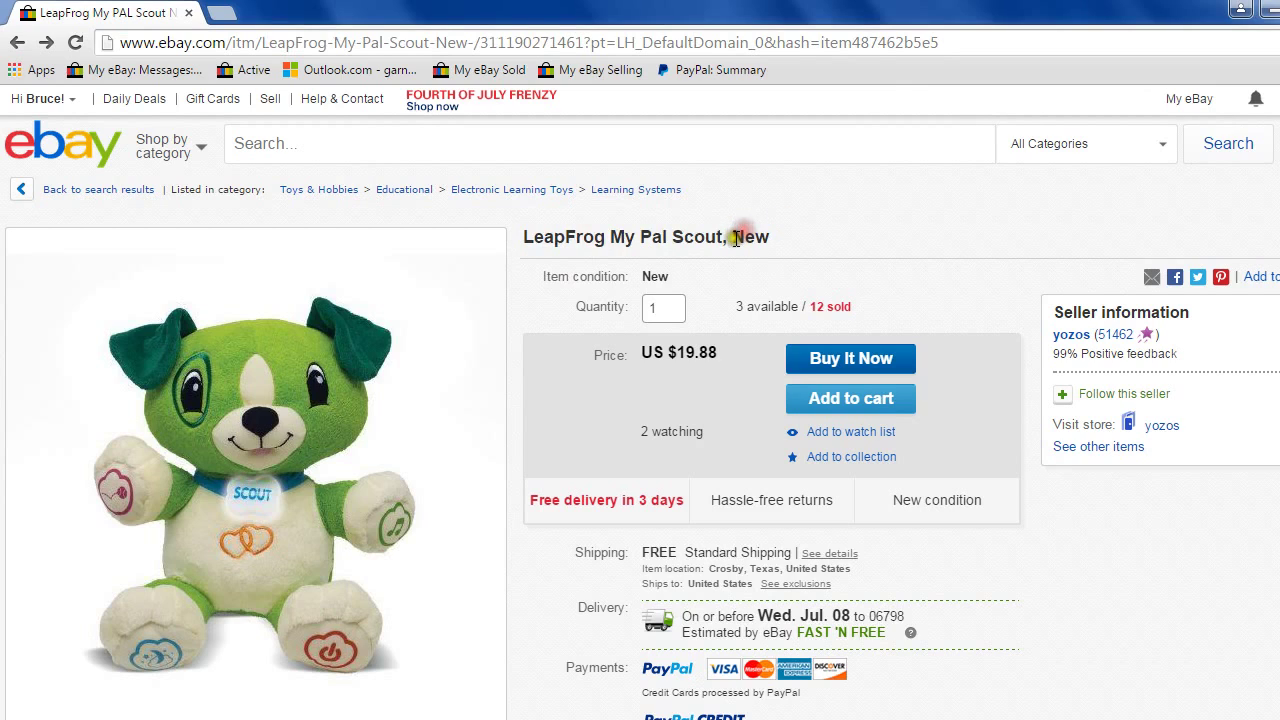
{"action": "left_click_drag", "start_coordinate": [729, 238], "coordinate": [771, 234]}
{"action": "left_click", "coordinate": [765, 240]}
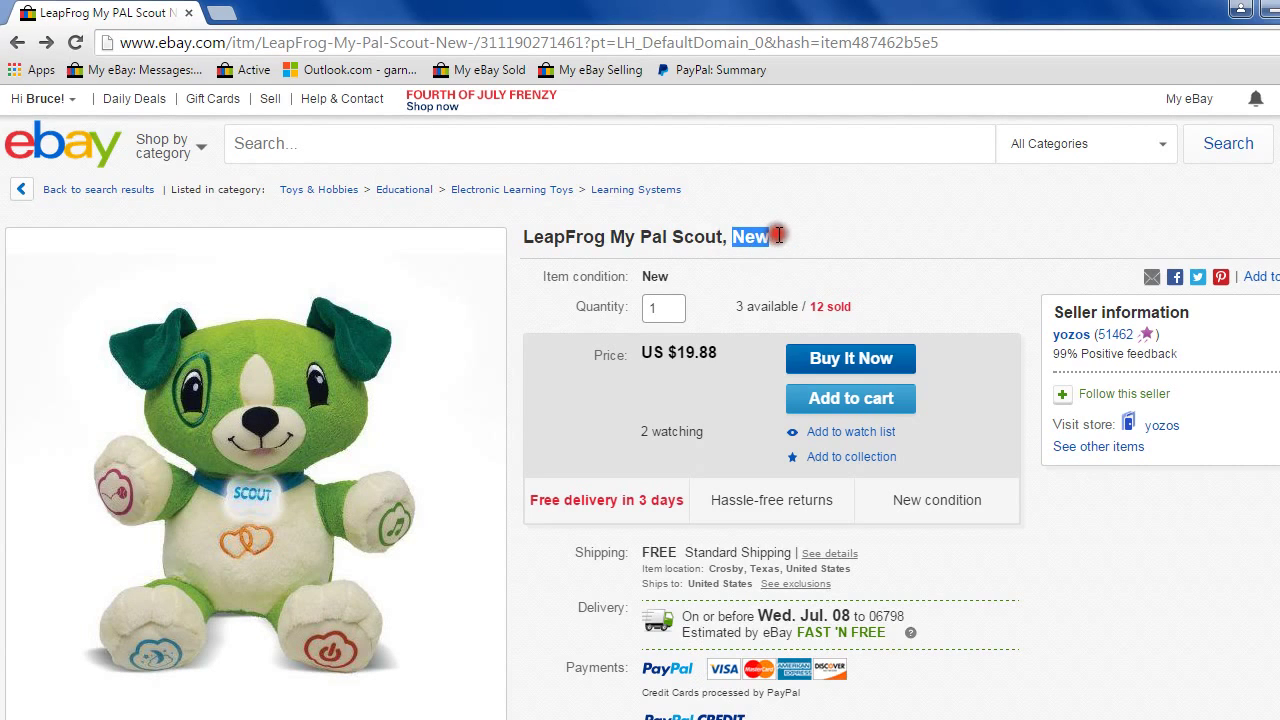
Open the other items offered by the seller yozos and look through the listings.
{"action": "left_click", "coordinate": [1097, 447]}
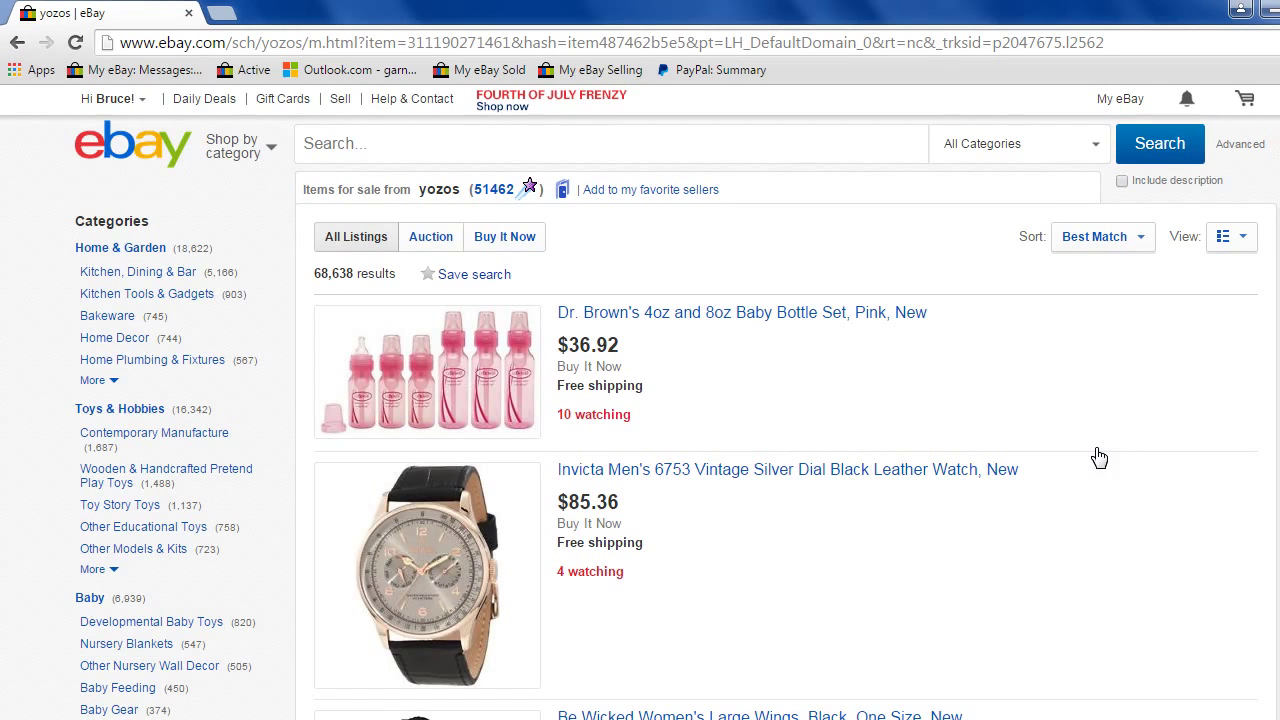
{"action": "scroll", "coordinate": [640, 400], "scroll_direction": "down", "scroll_amount": 2}
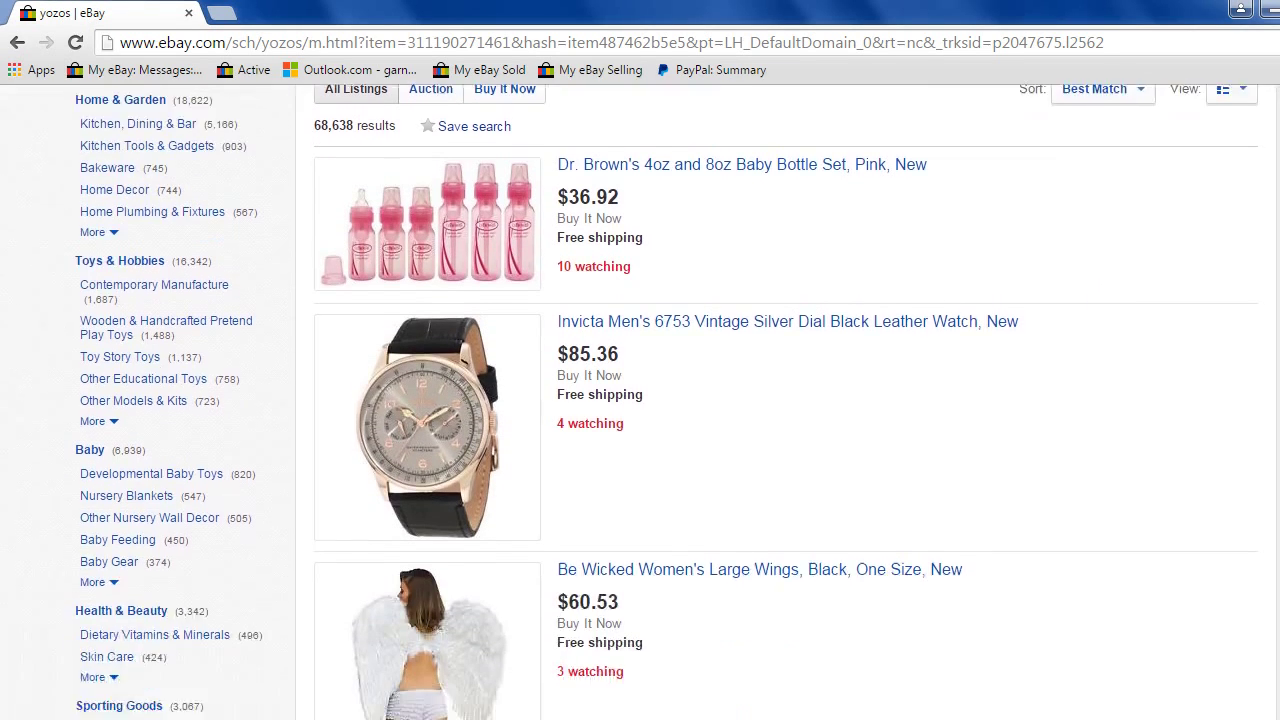
{"action": "scroll", "coordinate": [640, 400], "scroll_direction": "down", "scroll_amount": 6}
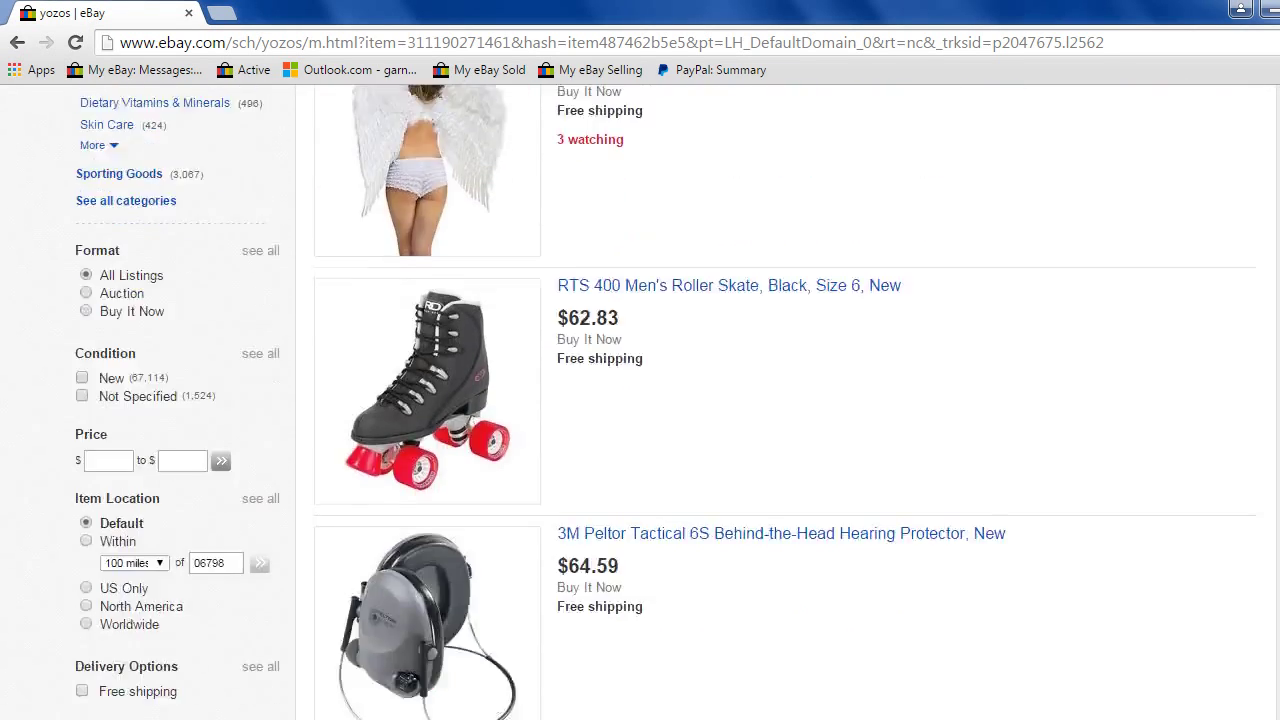
{"action": "scroll", "coordinate": [36, 192], "scroll_direction": "down", "scroll_amount": 4}
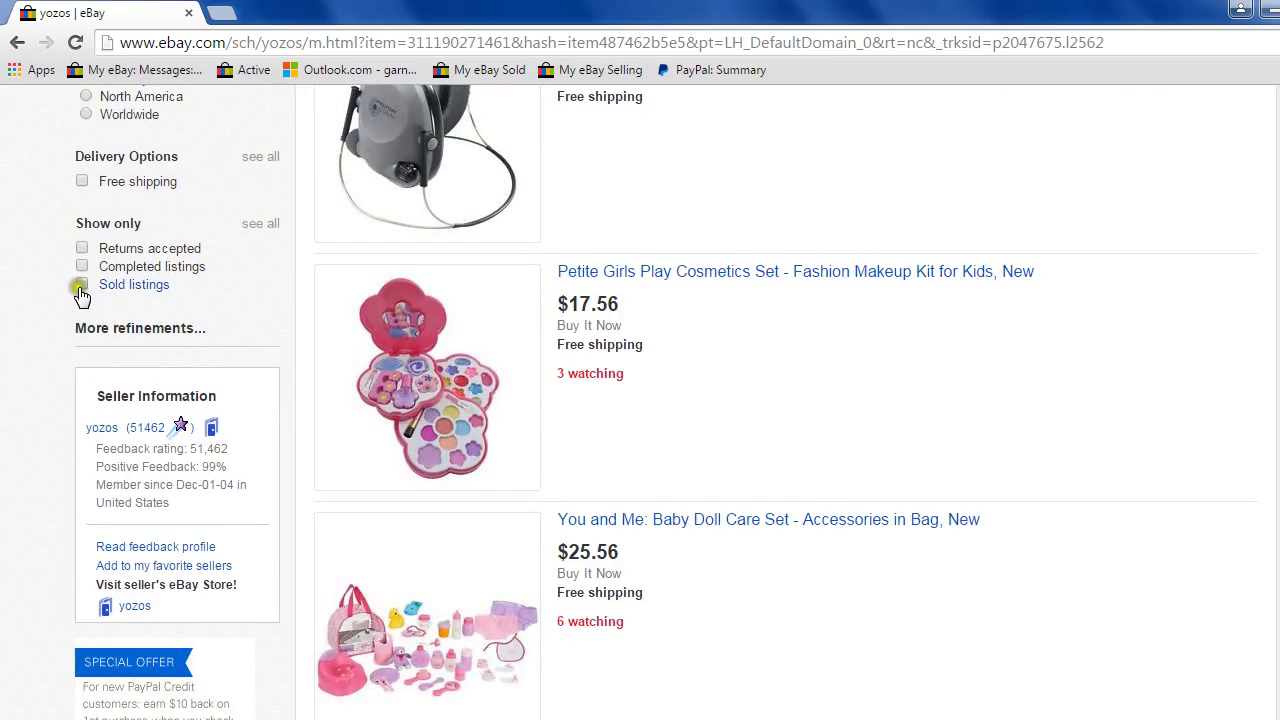
Filter the seller's items to sold listings, review them and return to the unfiltered items.
{"action": "left_click", "coordinate": [81, 286]}
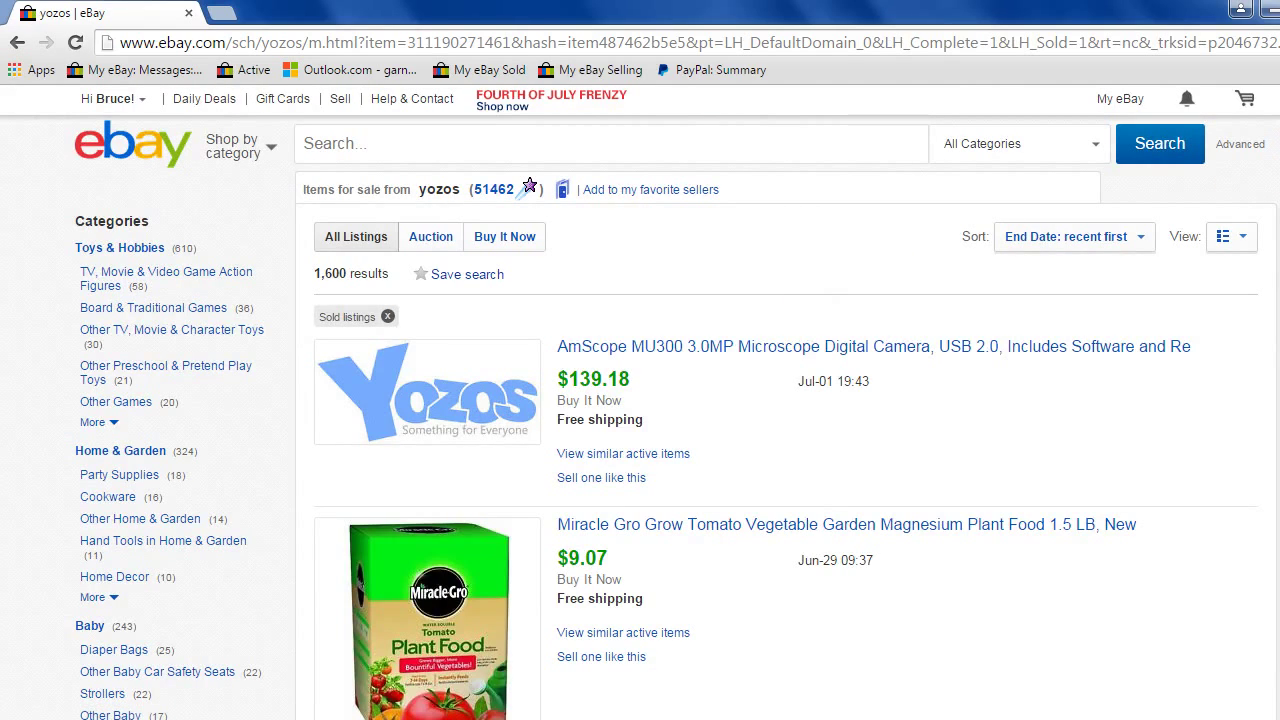
{"action": "scroll", "coordinate": [640, 400], "scroll_direction": "down", "scroll_amount": 3}
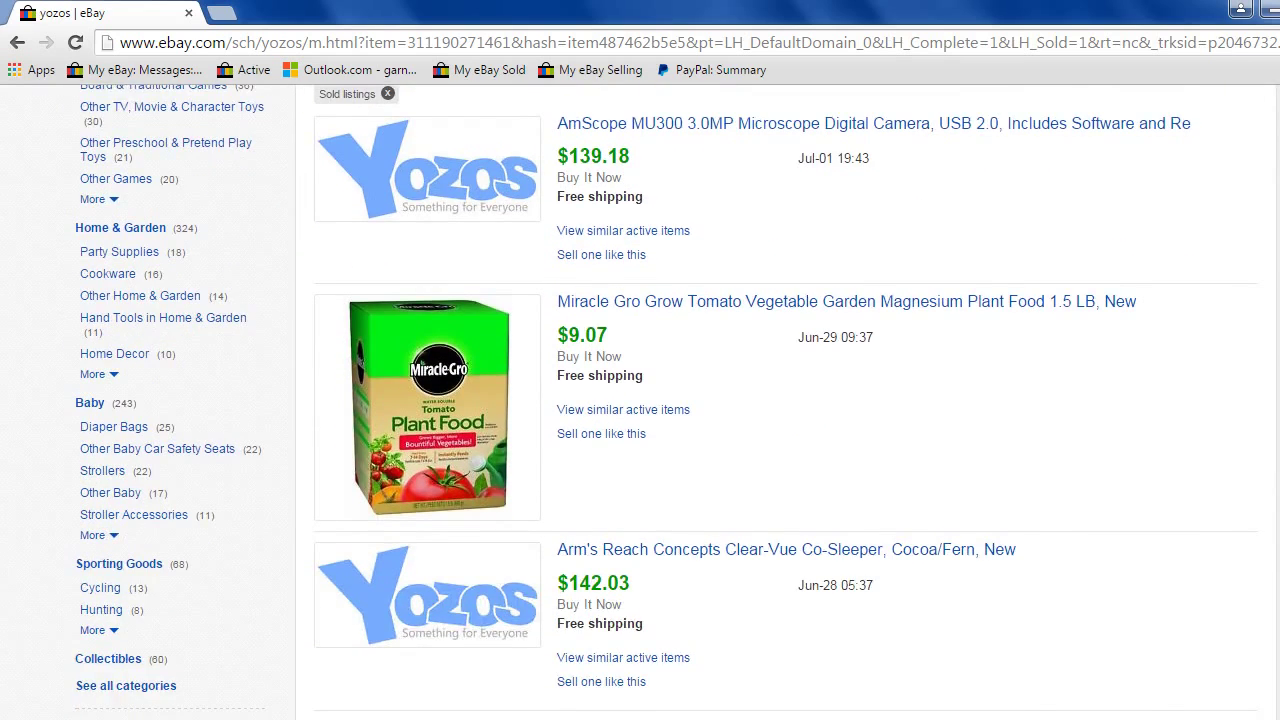
{"action": "scroll", "coordinate": [640, 400], "scroll_direction": "down", "scroll_amount": 1}
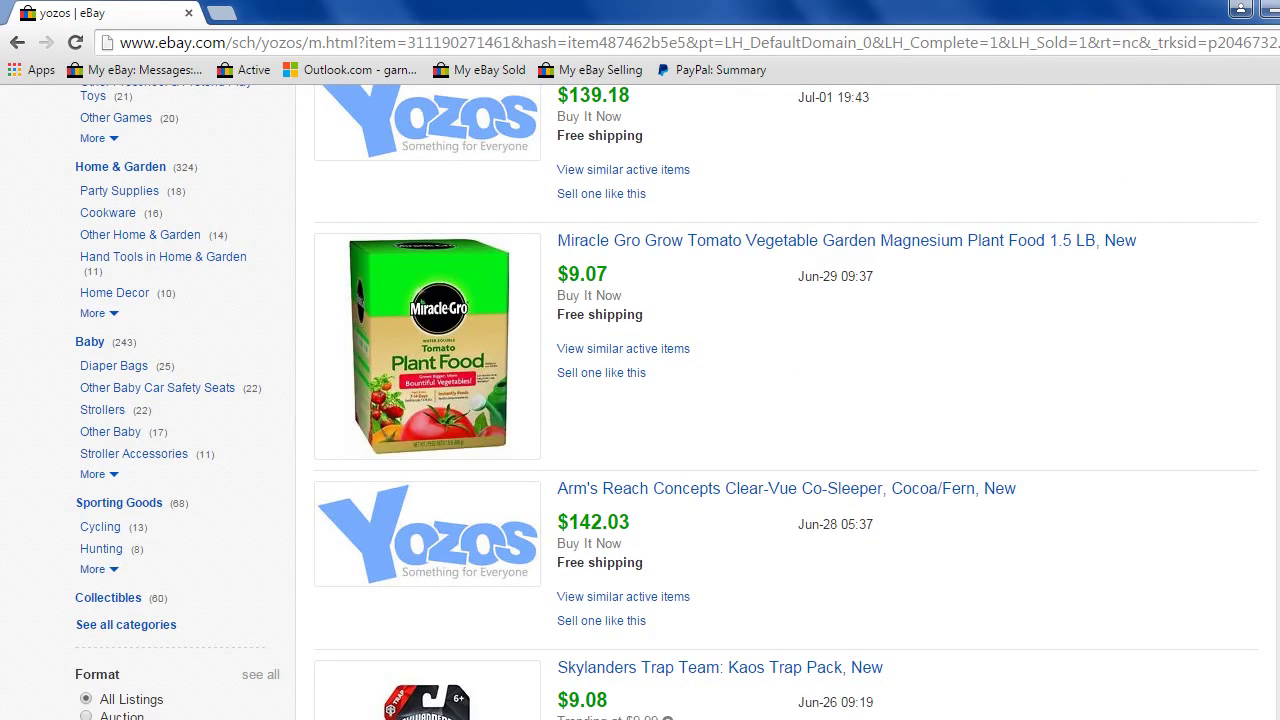
{"action": "scroll", "coordinate": [529, 187], "scroll_direction": "up", "scroll_amount": 5}
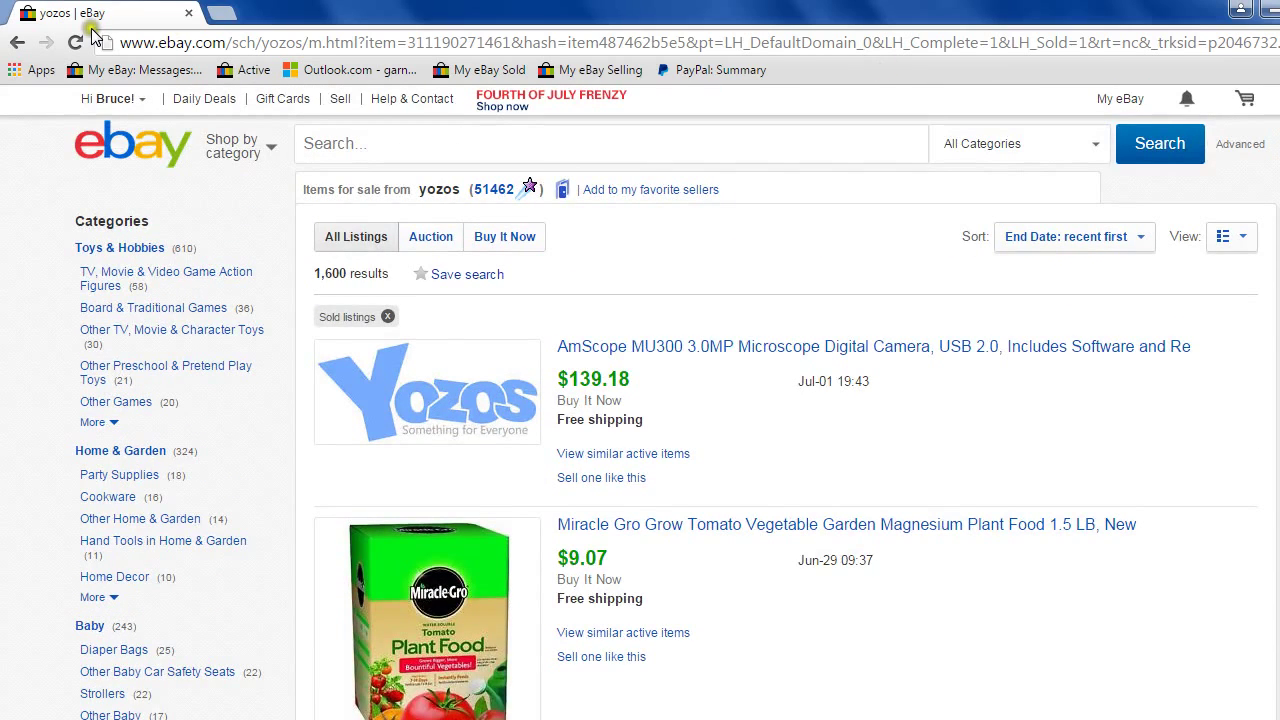
{"action": "left_click", "coordinate": [17, 44]}
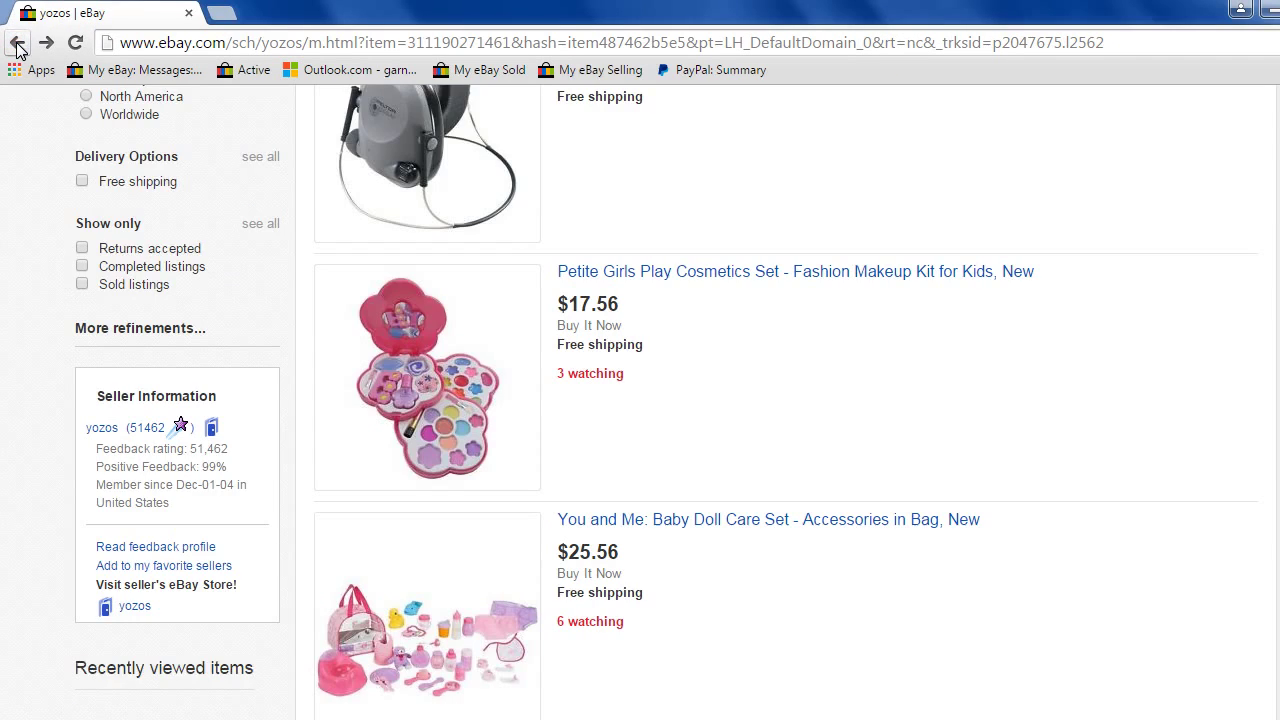
Filter the seller's items to completed listings and examine the range of products, prices and end dates.
{"action": "left_click", "coordinate": [83, 267]}
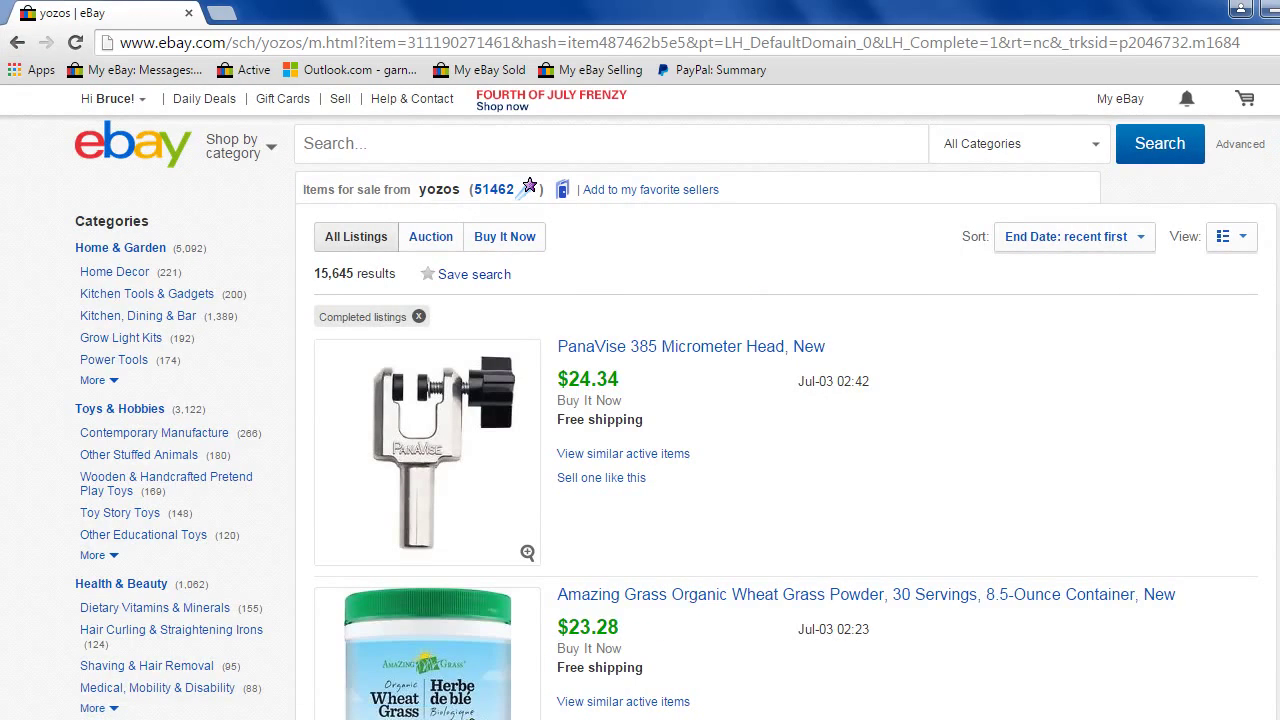
{"action": "scroll", "coordinate": [640, 400], "scroll_direction": "down", "scroll_amount": 5}
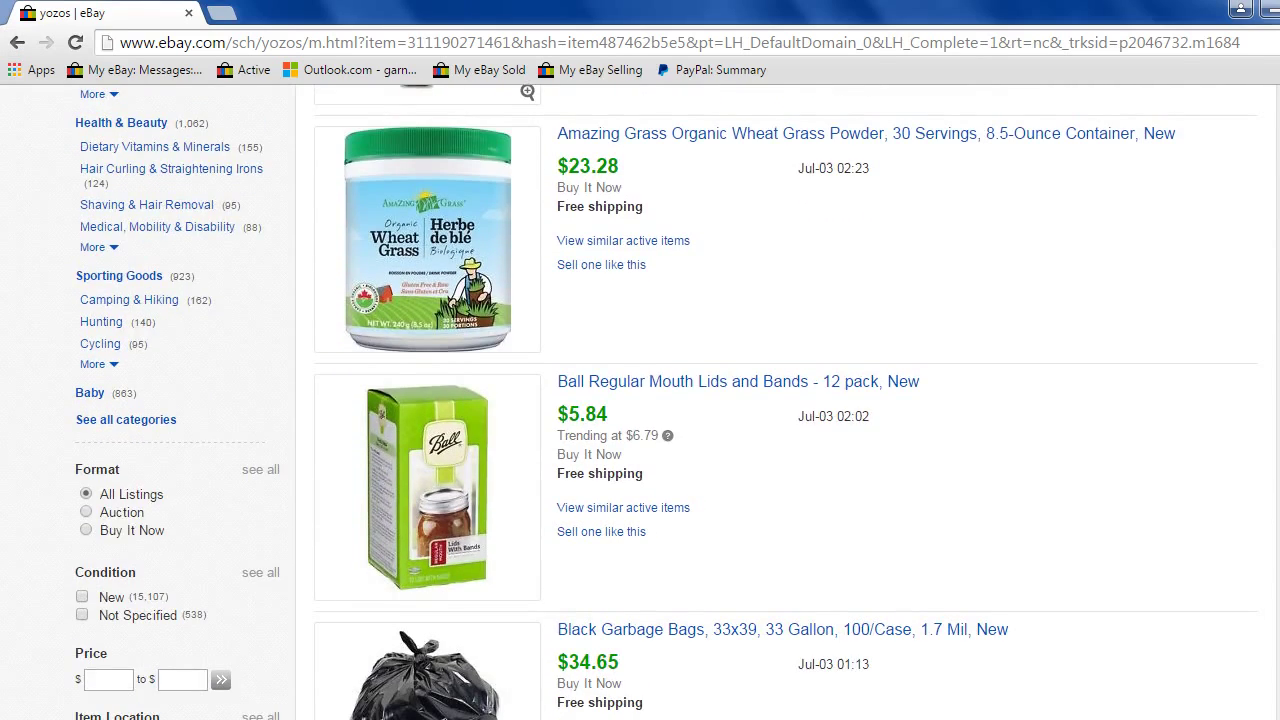
{"action": "scroll", "coordinate": [640, 400], "scroll_direction": "down", "scroll_amount": 2}
{"action": "scroll", "coordinate": [640, 400], "scroll_direction": "down", "scroll_amount": 3}
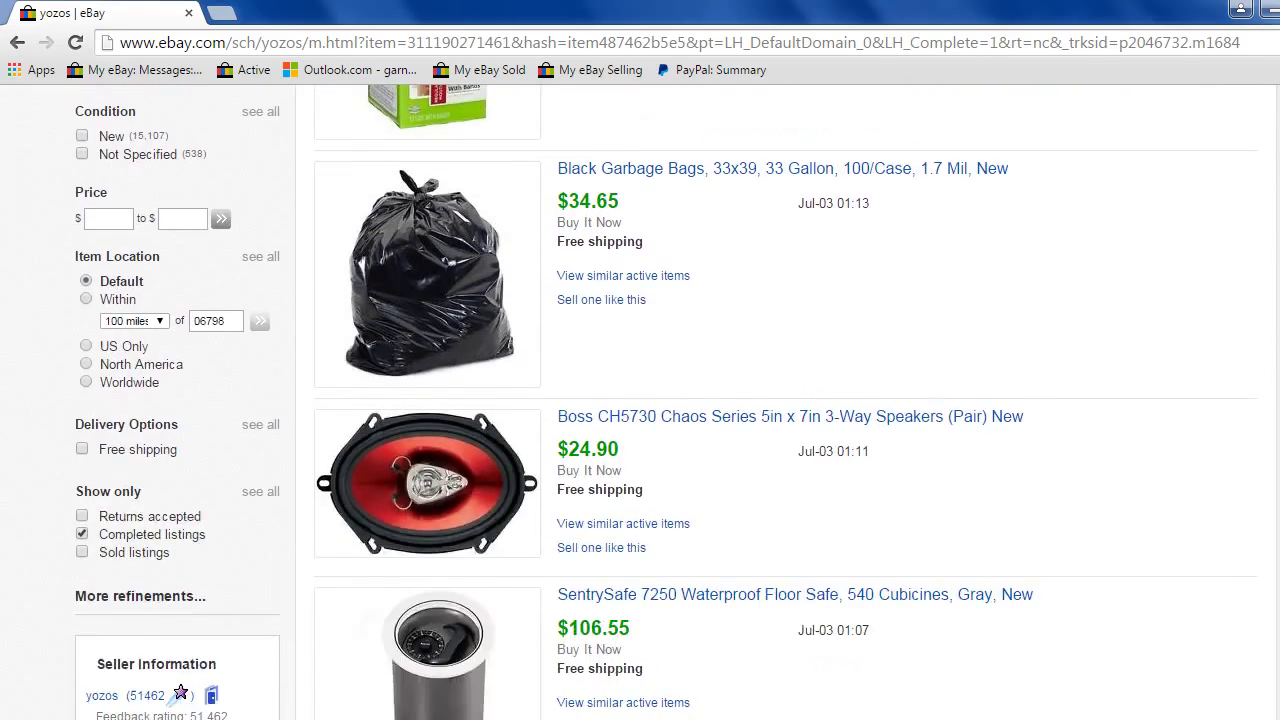
{"action": "scroll", "coordinate": [640, 400], "scroll_direction": "up", "scroll_amount": 6}
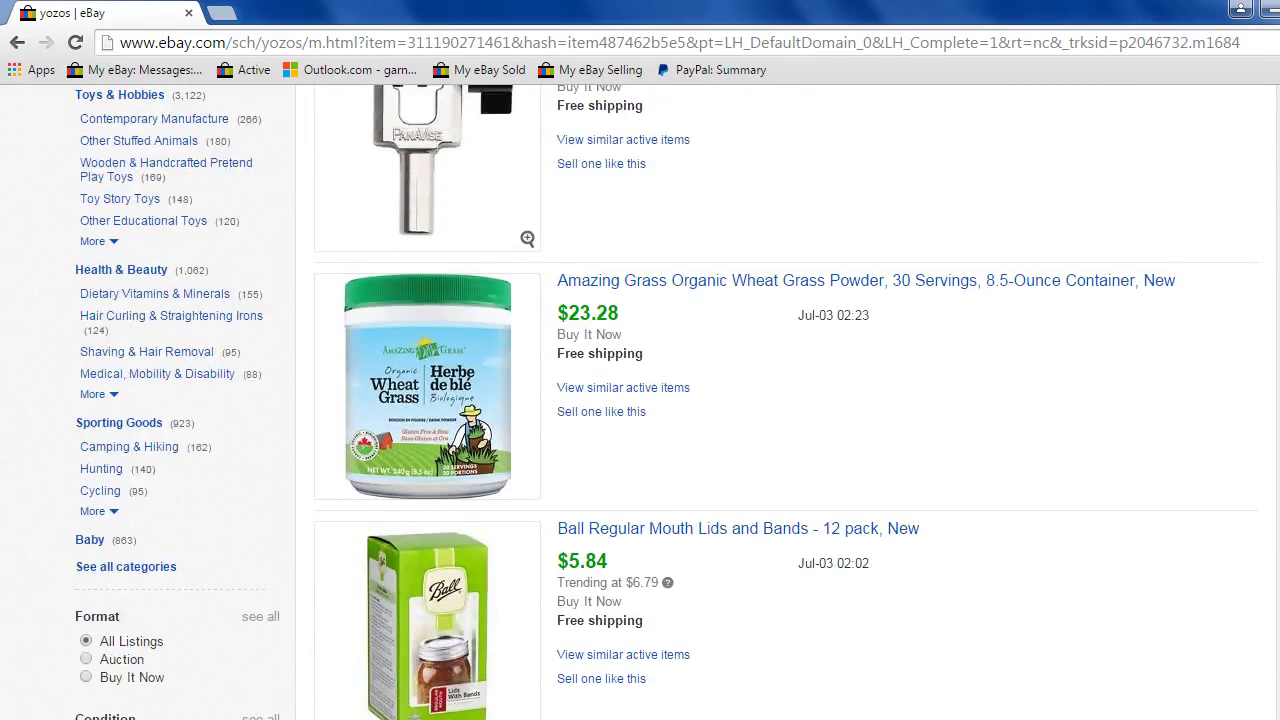
{"action": "scroll", "coordinate": [530, 122], "scroll_direction": "up", "scroll_amount": 3}
{"action": "scroll", "coordinate": [640, 400], "scroll_direction": "down", "scroll_amount": 12}
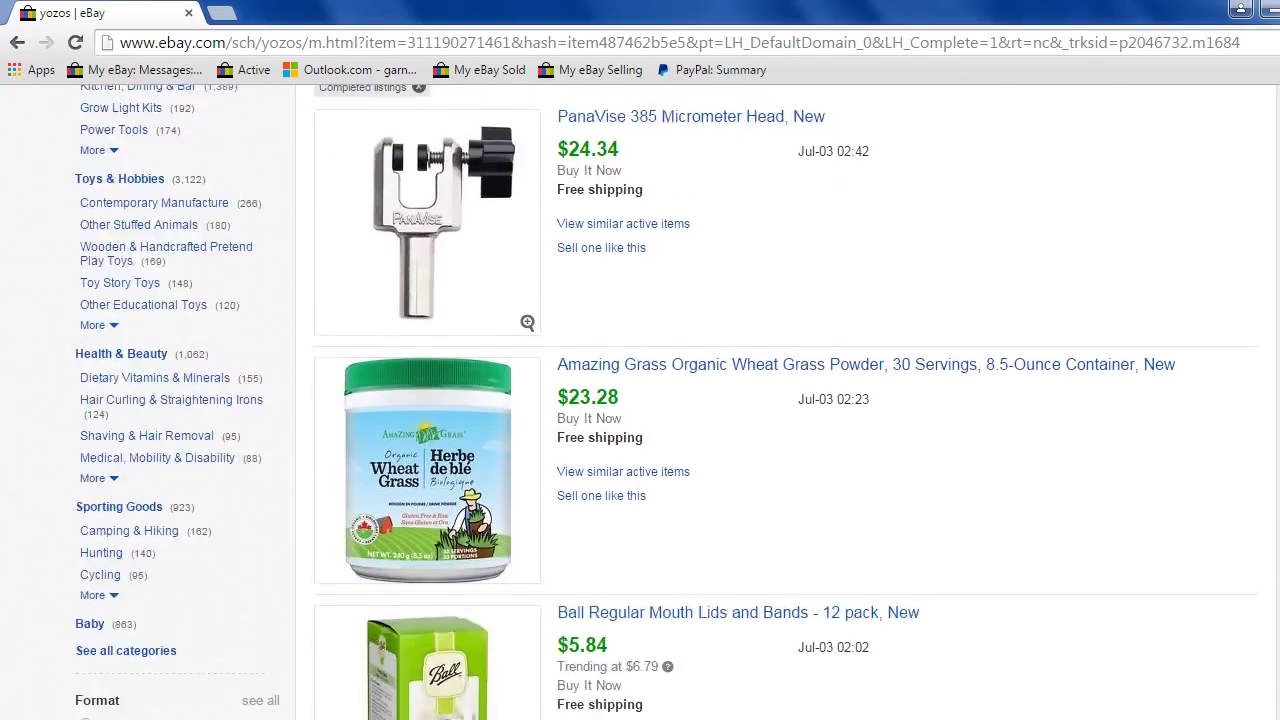
{"action": "scroll", "coordinate": [640, 400], "scroll_direction": "down", "scroll_amount": 14}
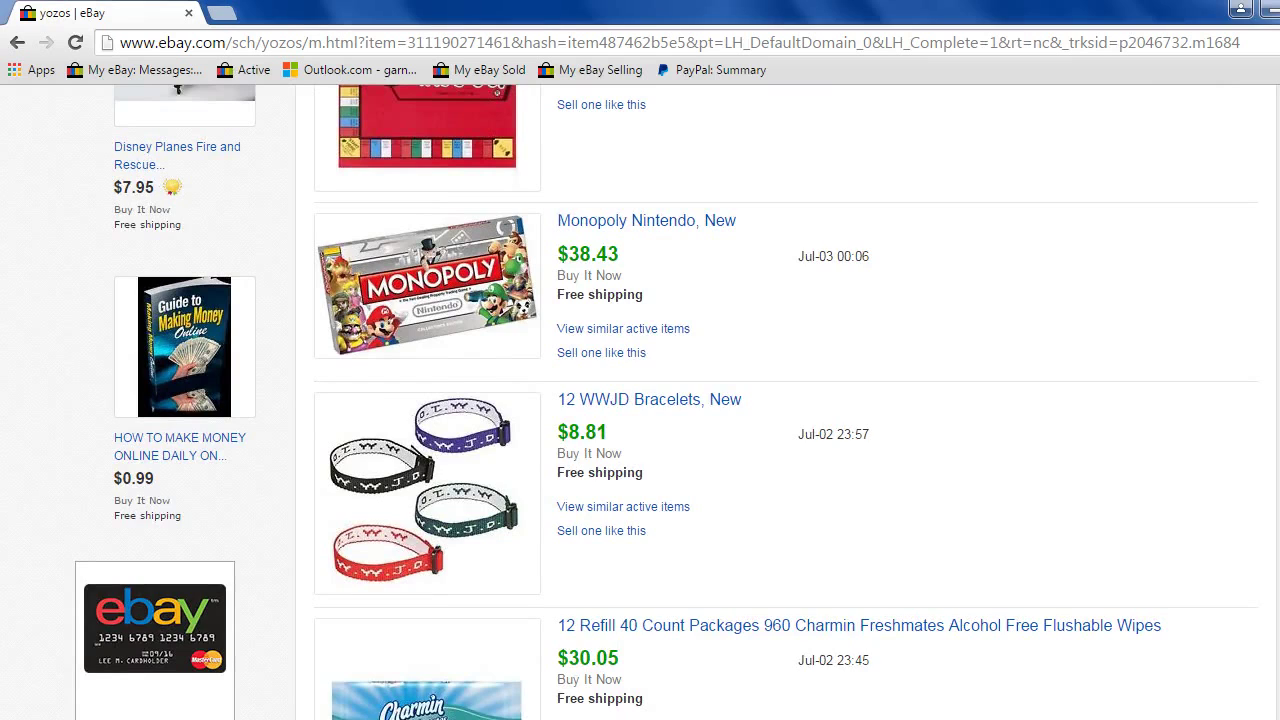
{"action": "scroll", "coordinate": [640, 400], "scroll_direction": "up", "scroll_amount": 2}
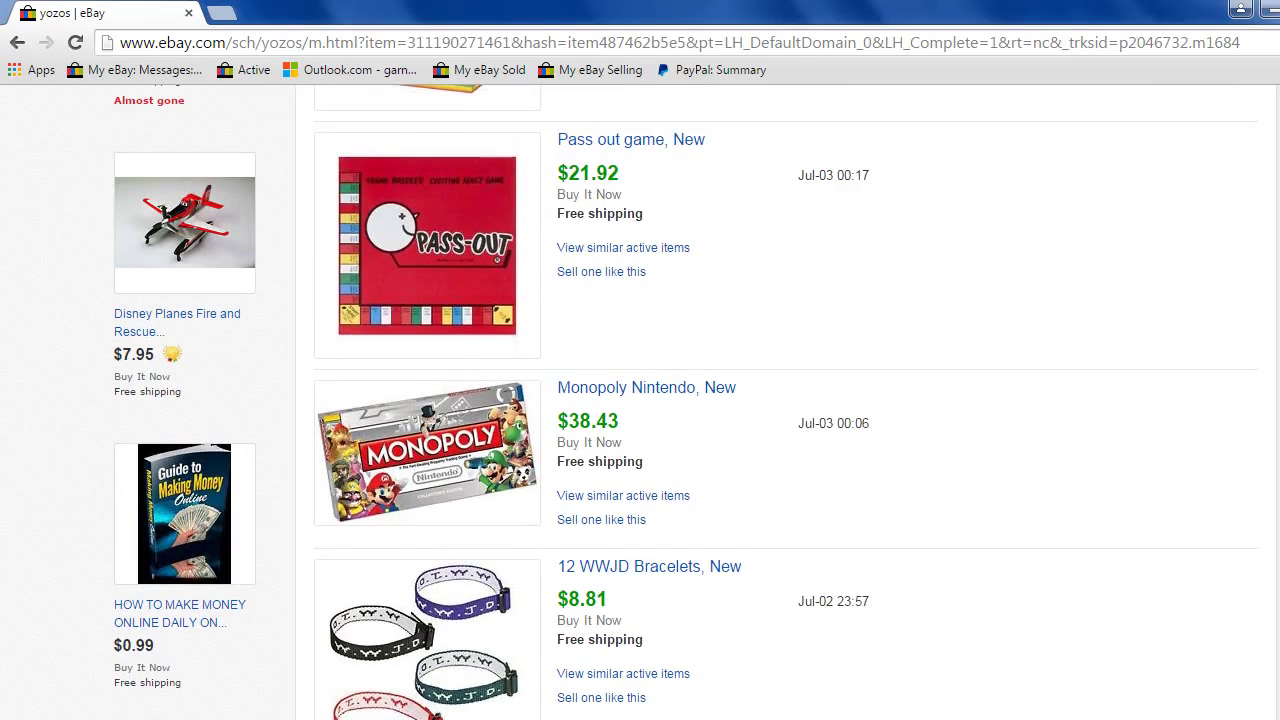
{"action": "scroll", "coordinate": [640, 400], "scroll_direction": "down", "scroll_amount": 5}
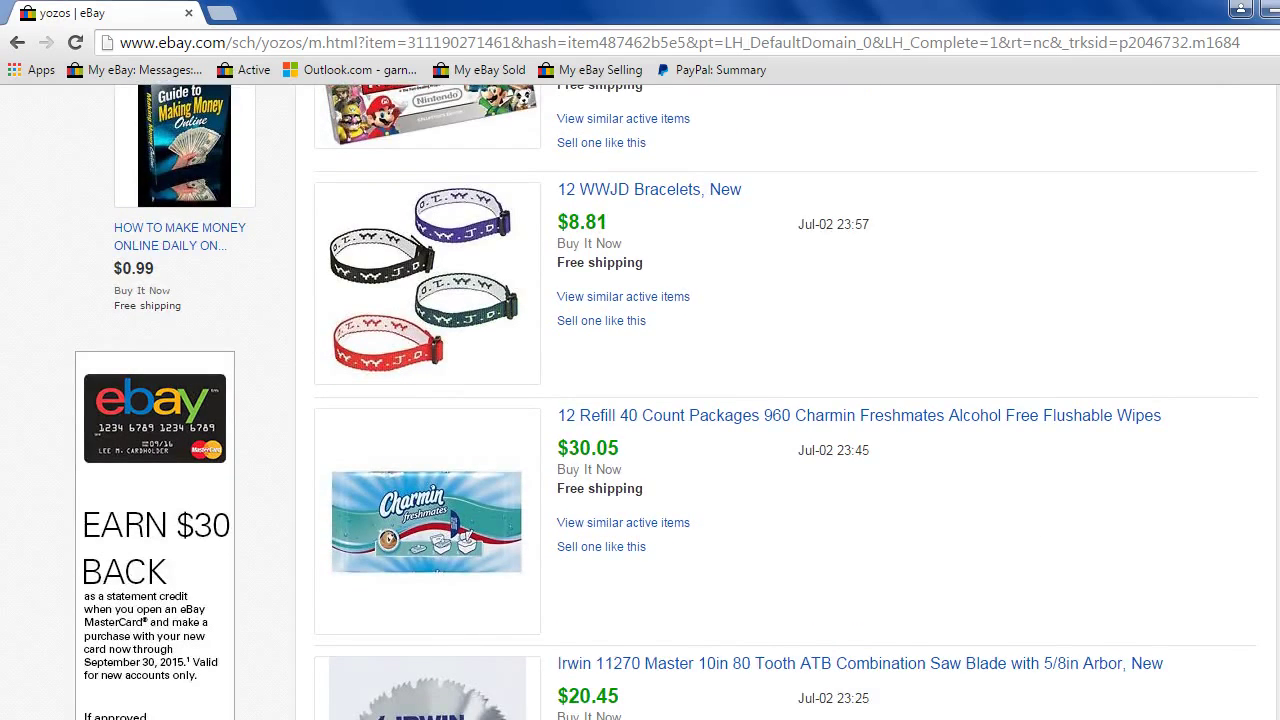
{"action": "scroll", "coordinate": [640, 400], "scroll_direction": "down", "scroll_amount": 8}
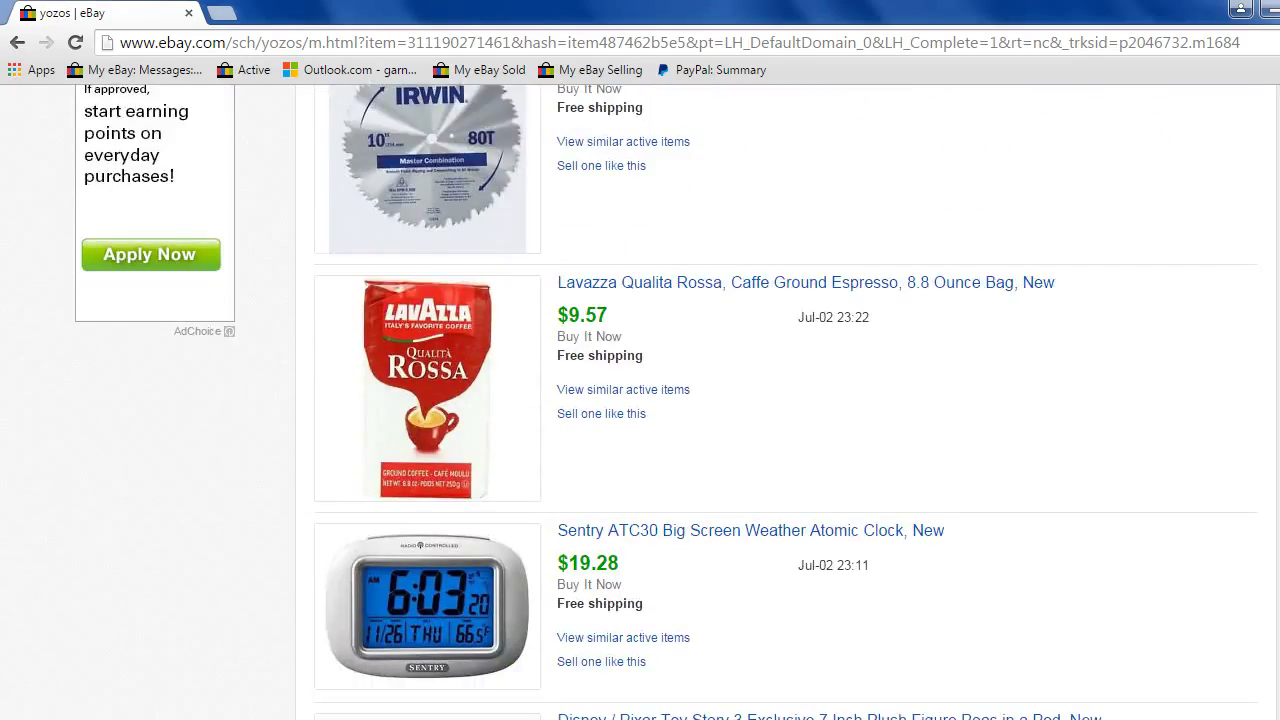
{"action": "scroll", "coordinate": [640, 400], "scroll_direction": "down", "scroll_amount": 4}
{"action": "scroll", "coordinate": [640, 400], "scroll_direction": "up", "scroll_amount": 15}
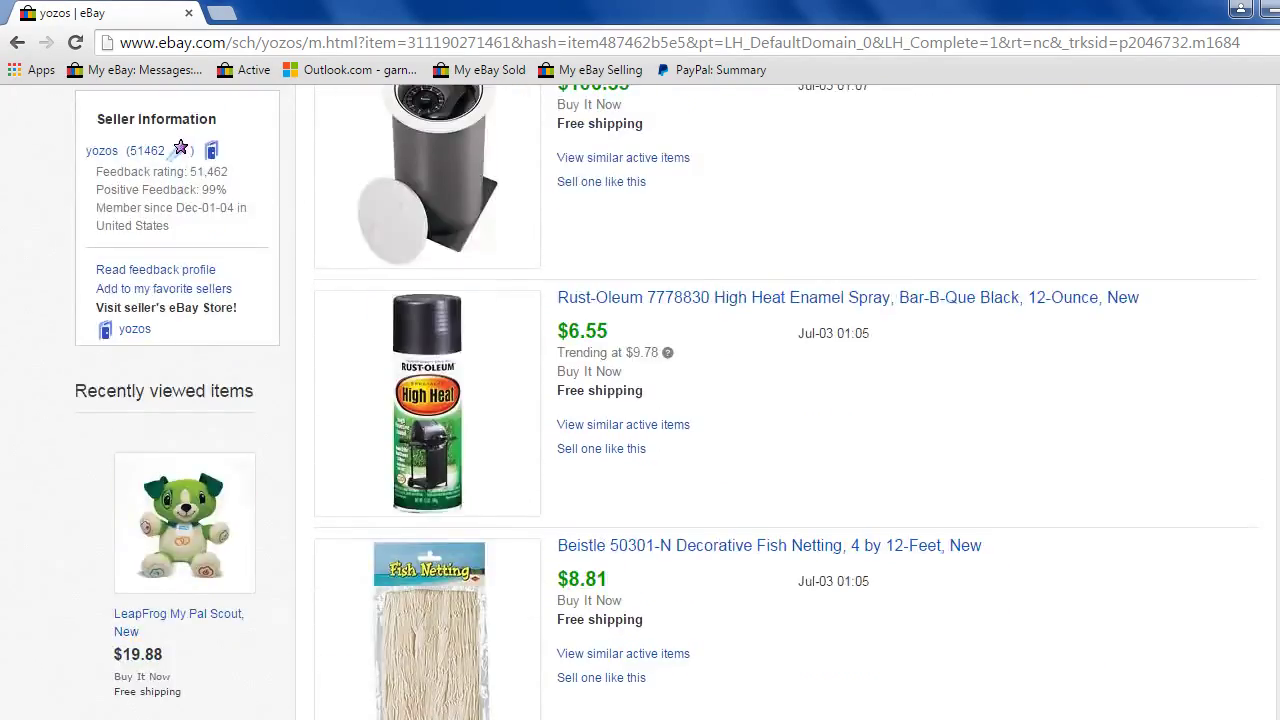
{"action": "scroll", "coordinate": [640, 400], "scroll_direction": "up", "scroll_amount": 10}
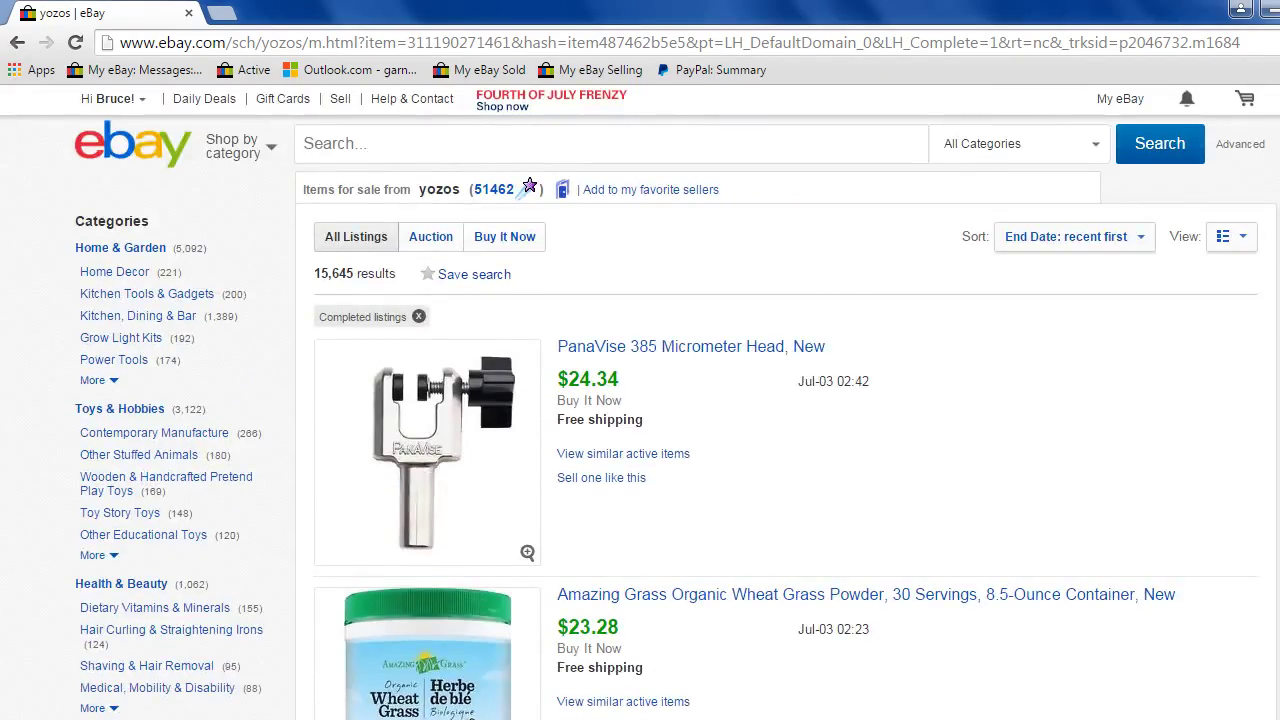
{"action": "scroll", "coordinate": [640, 400], "scroll_direction": "down", "scroll_amount": 10}
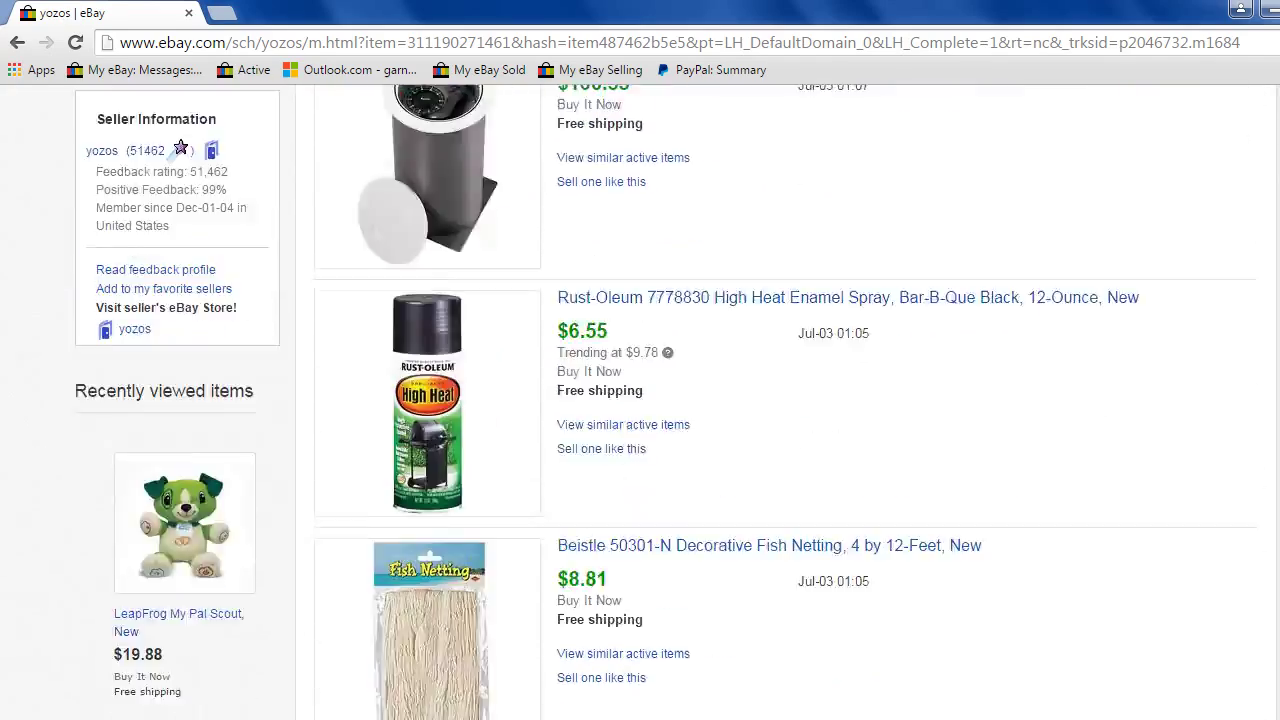
{"action": "scroll", "coordinate": [640, 400], "scroll_direction": "down", "scroll_amount": 15}
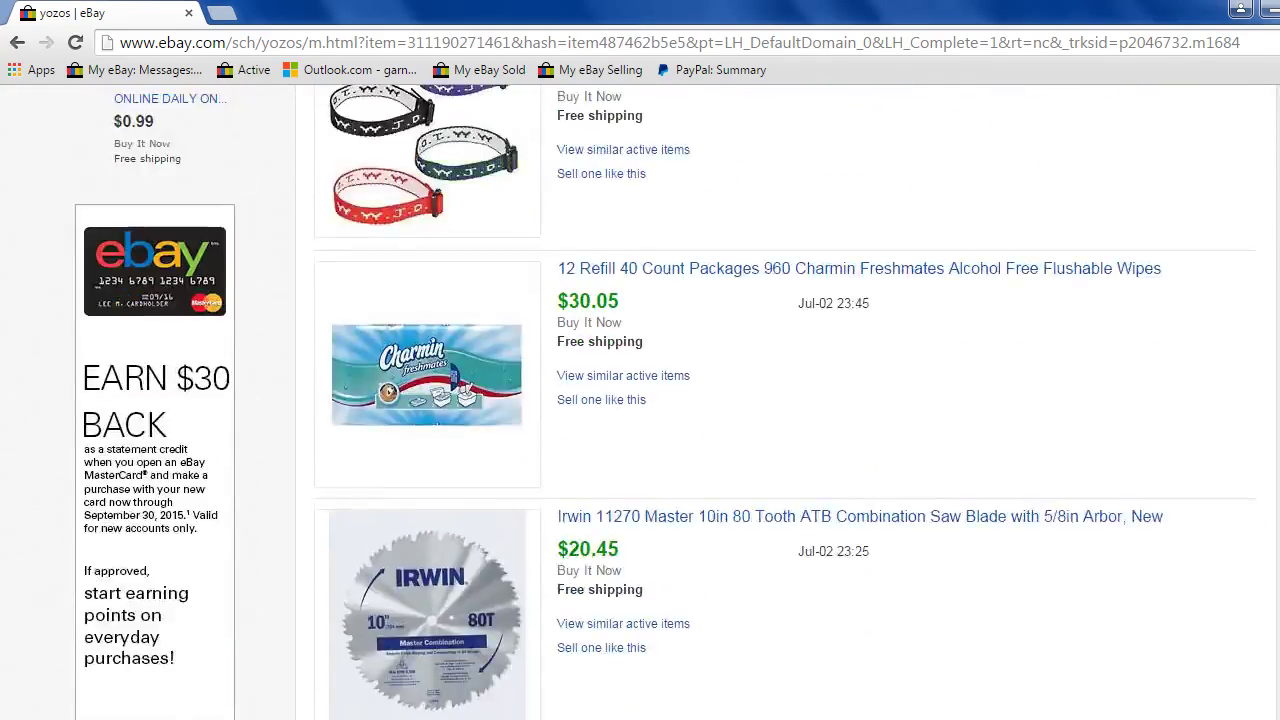
{"action": "scroll", "coordinate": [640, 400], "scroll_direction": "down", "scroll_amount": 15}
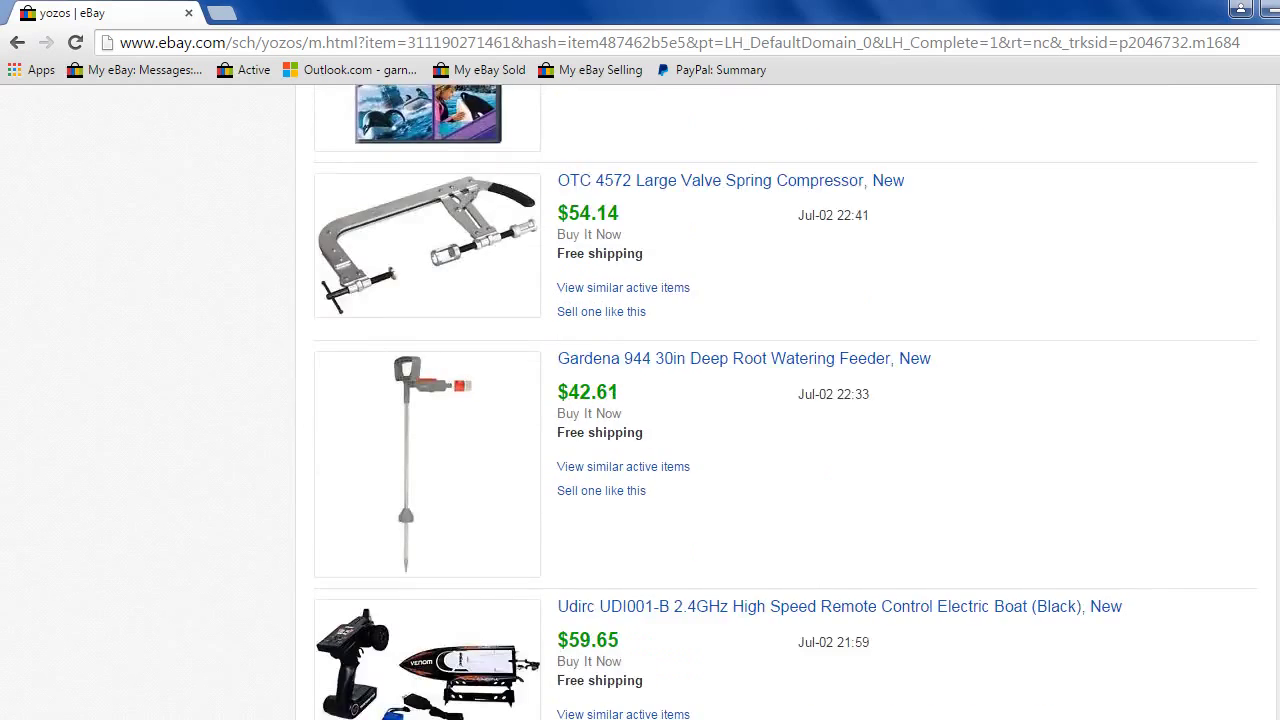
{"action": "scroll", "coordinate": [640, 400], "scroll_direction": "down", "scroll_amount": 1}
{"action": "scroll", "coordinate": [640, 400], "scroll_direction": "down", "scroll_amount": 8}
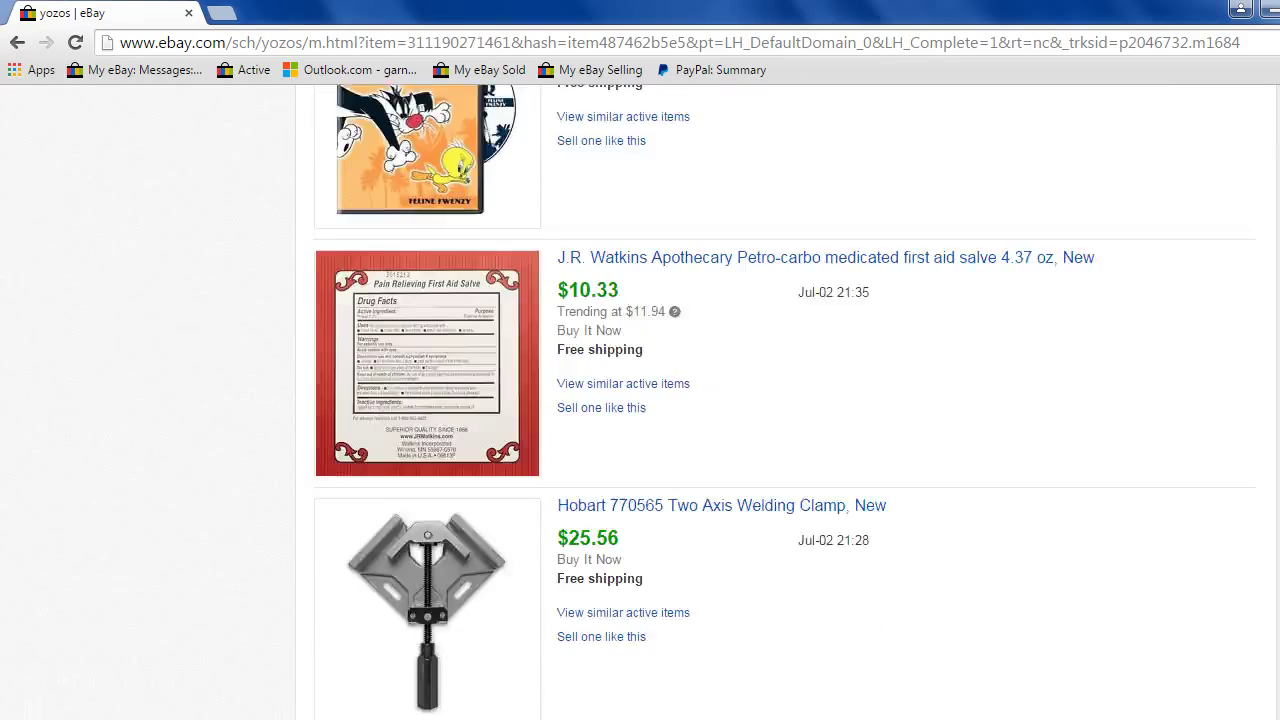
{"action": "scroll", "coordinate": [640, 400], "scroll_direction": "down", "scroll_amount": 1}
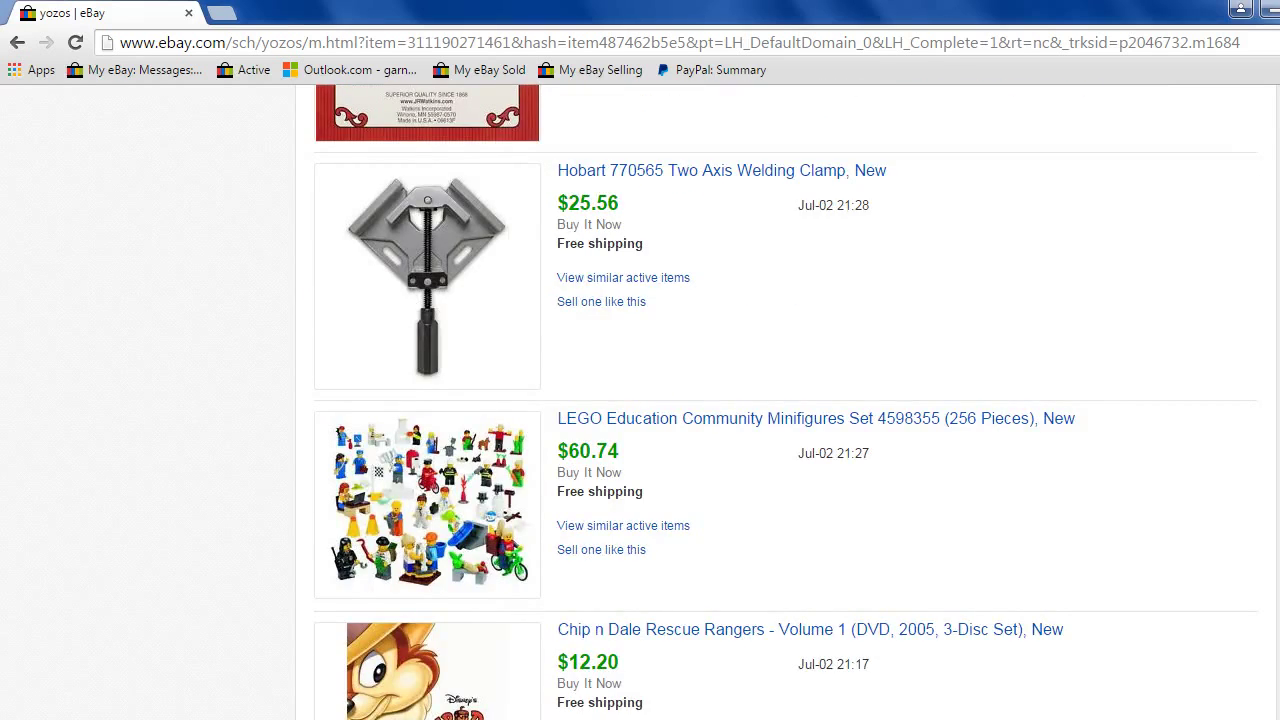
{"action": "scroll", "coordinate": [640, 400], "scroll_direction": "down", "scroll_amount": 1}
{"action": "scroll", "coordinate": [640, 400], "scroll_direction": "down", "scroll_amount": 13}
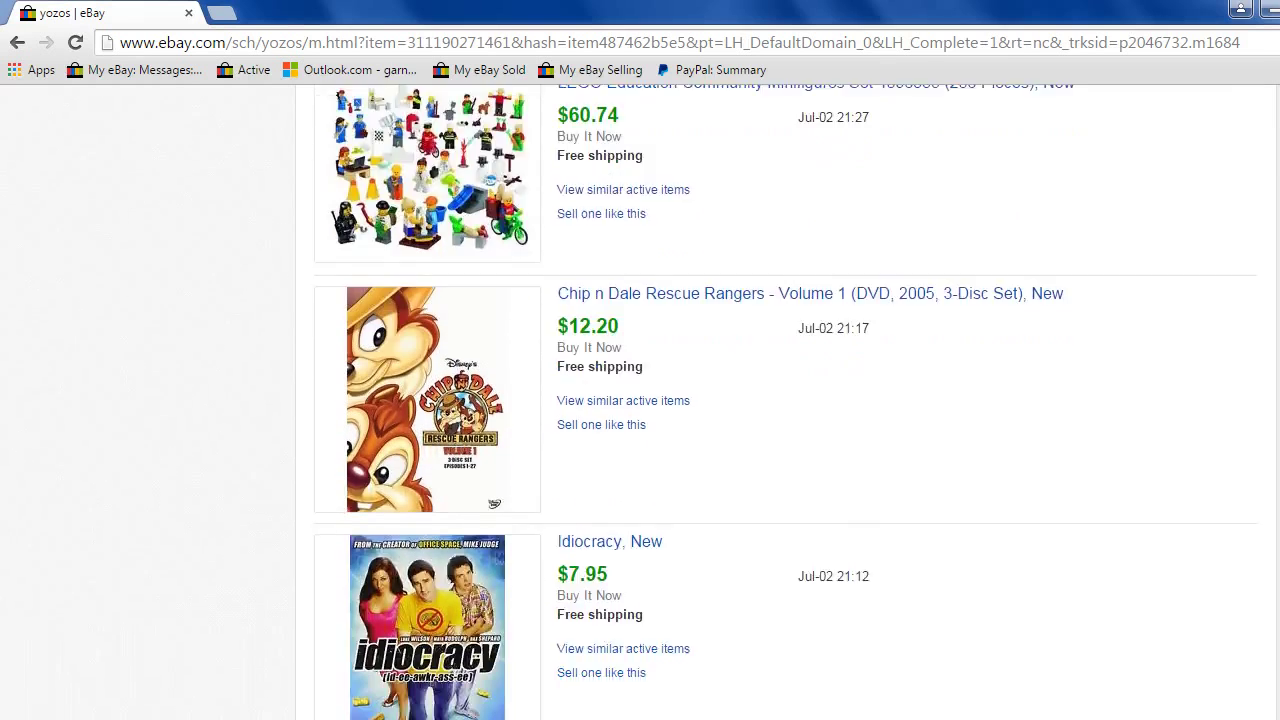
{"action": "scroll", "coordinate": [640, 400], "scroll_direction": "down", "scroll_amount": 9}
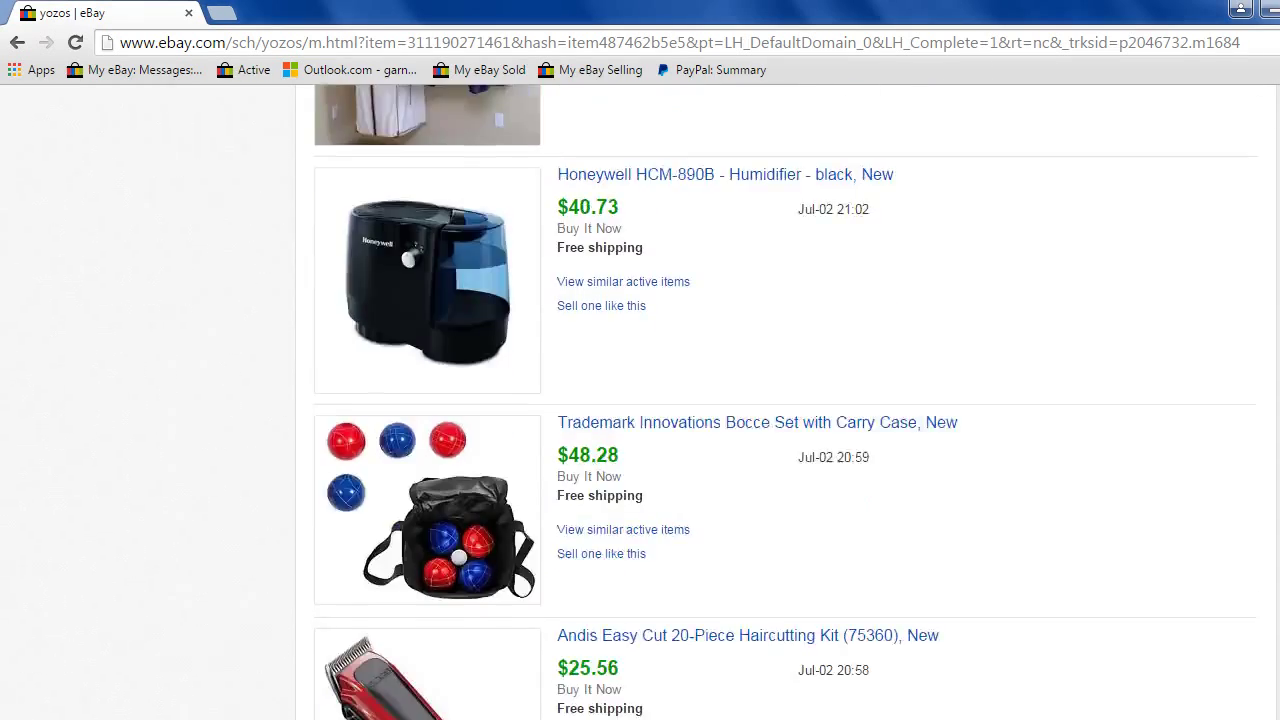
{"action": "scroll", "coordinate": [640, 400], "scroll_direction": "down", "scroll_amount": 7}
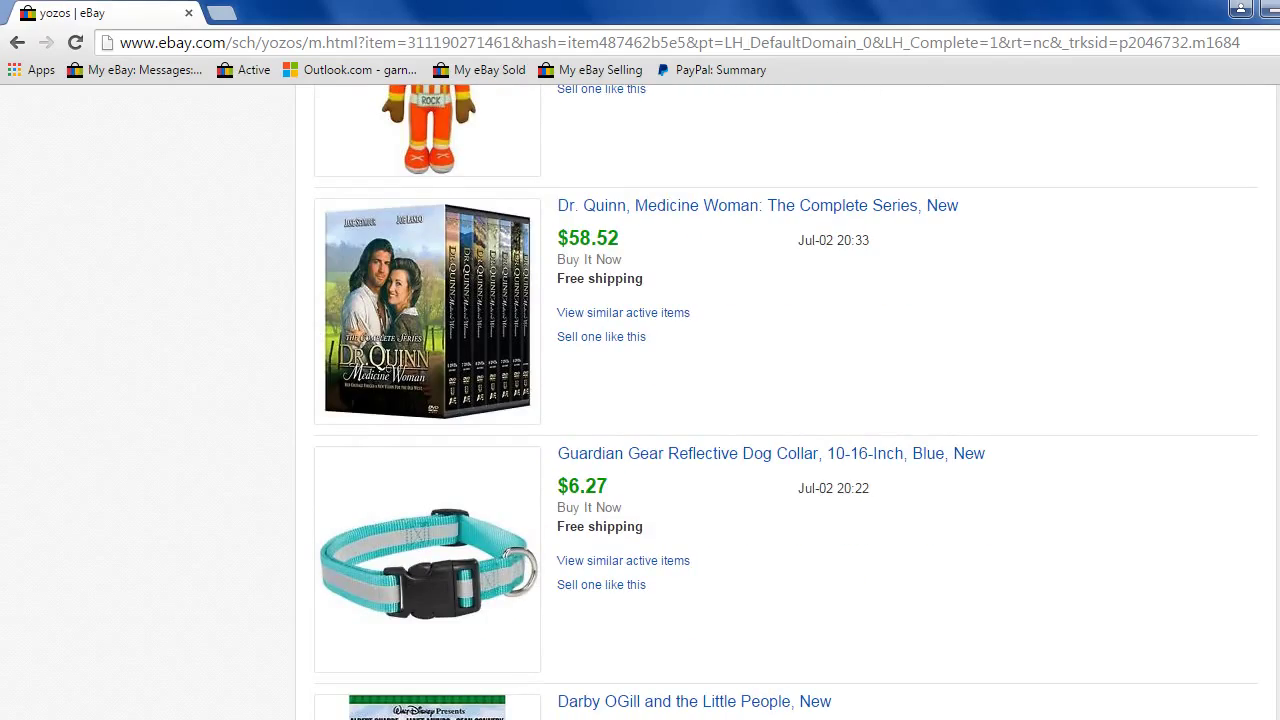
{"action": "scroll", "coordinate": [640, 400], "scroll_direction": "up", "scroll_amount": 20}
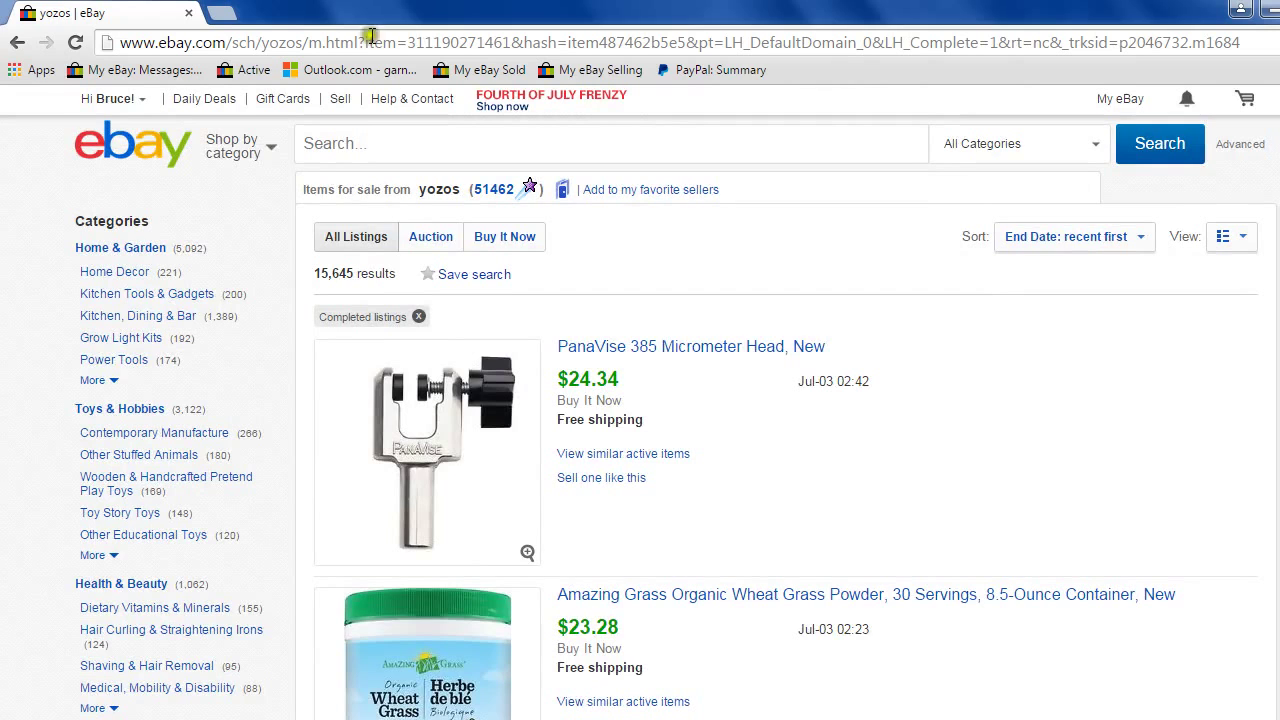
{"action": "left_click", "coordinate": [14, 42]}
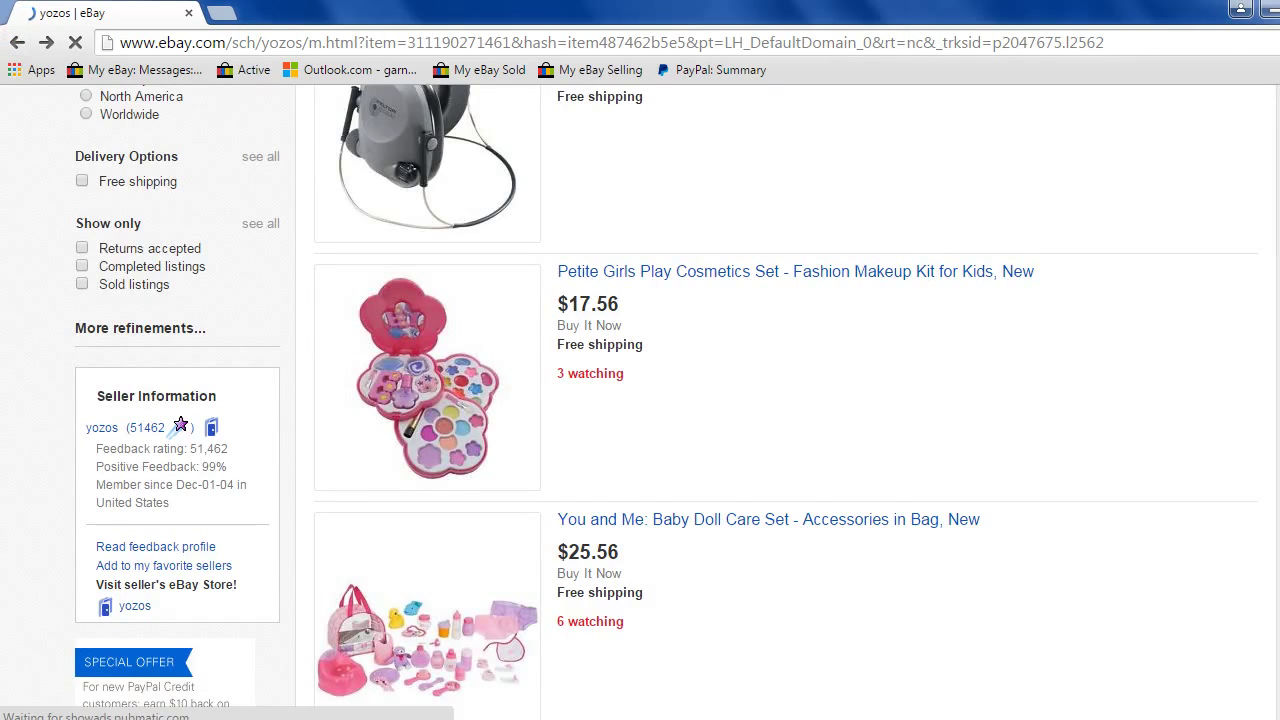
{"action": "scroll", "coordinate": [640, 400], "scroll_direction": "up", "scroll_amount": 4}
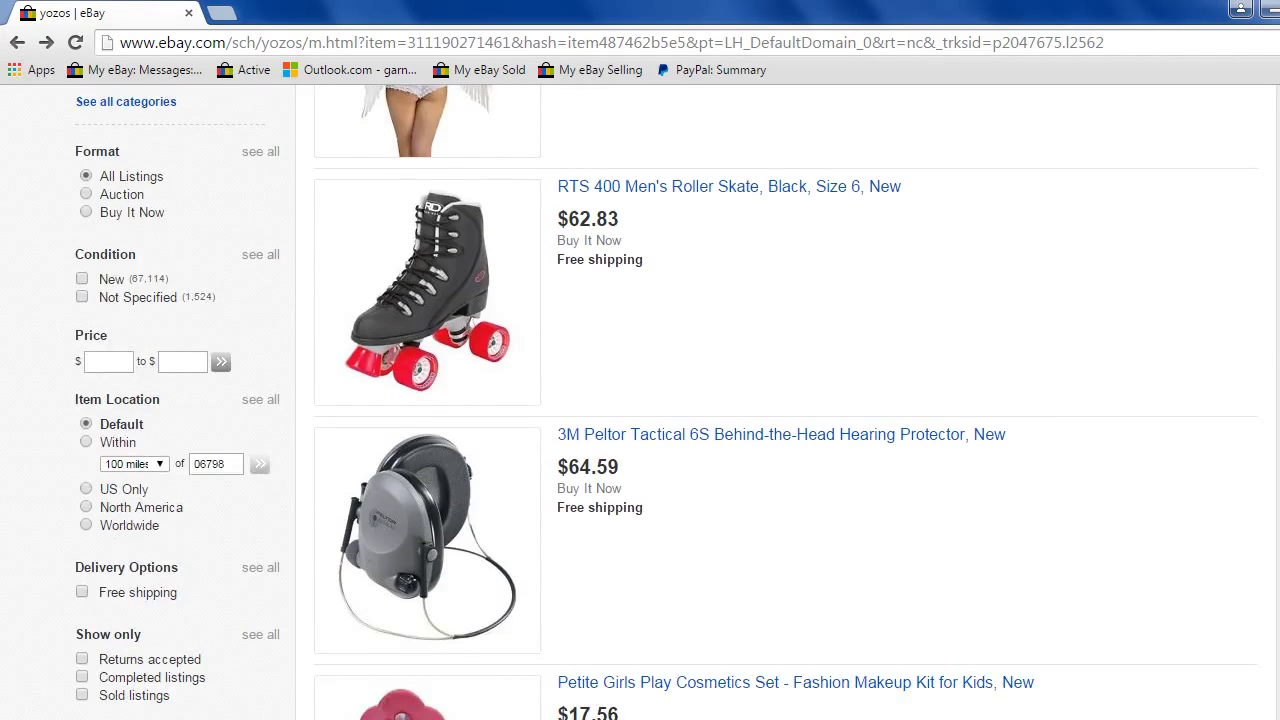
{"action": "scroll", "coordinate": [529, 187], "scroll_direction": "up", "scroll_amount": 8}
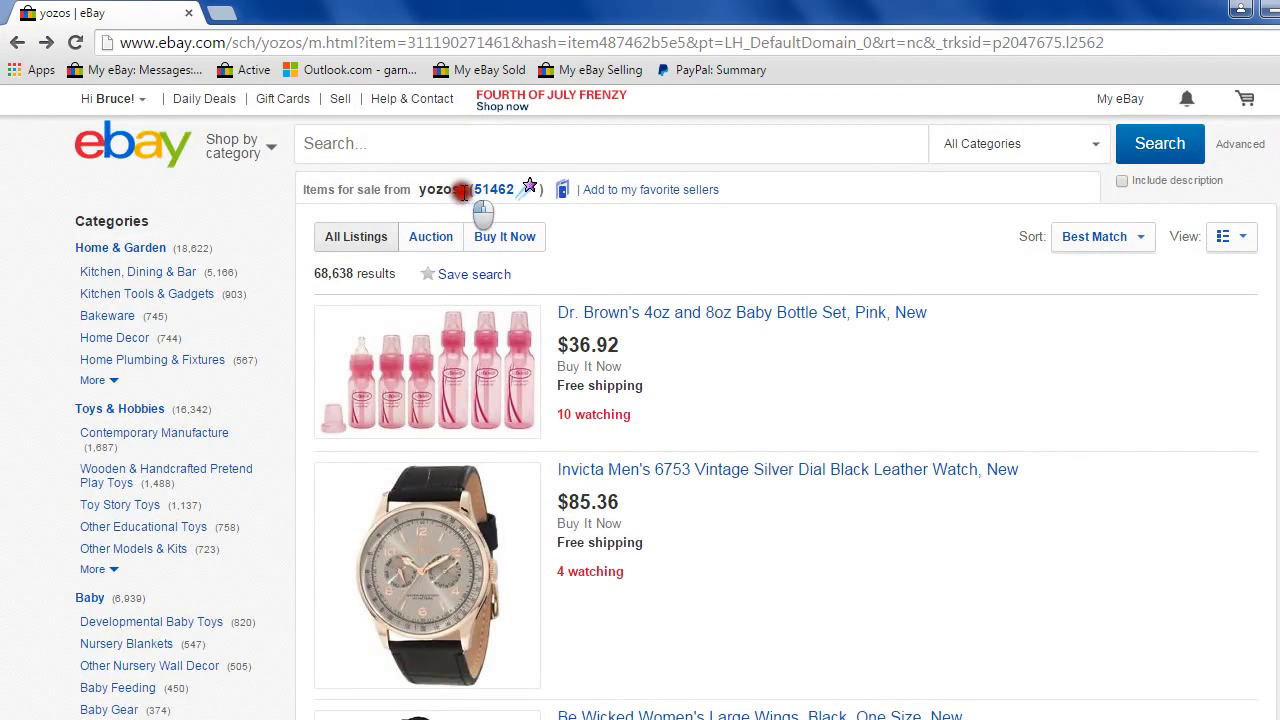
{"action": "left_click_drag", "start_coordinate": [461, 190], "coordinate": [424, 200]}
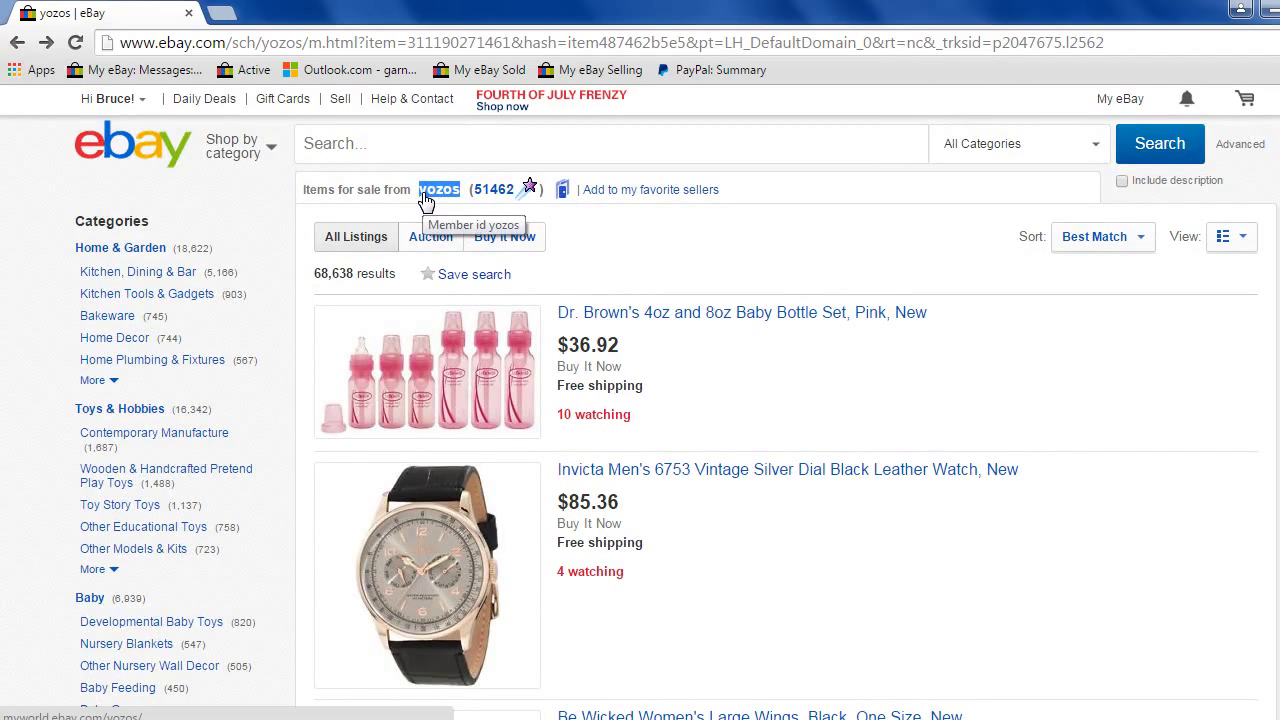
{"action": "key", "text": "super+r"}
{"action": "key", "text": "Return"}
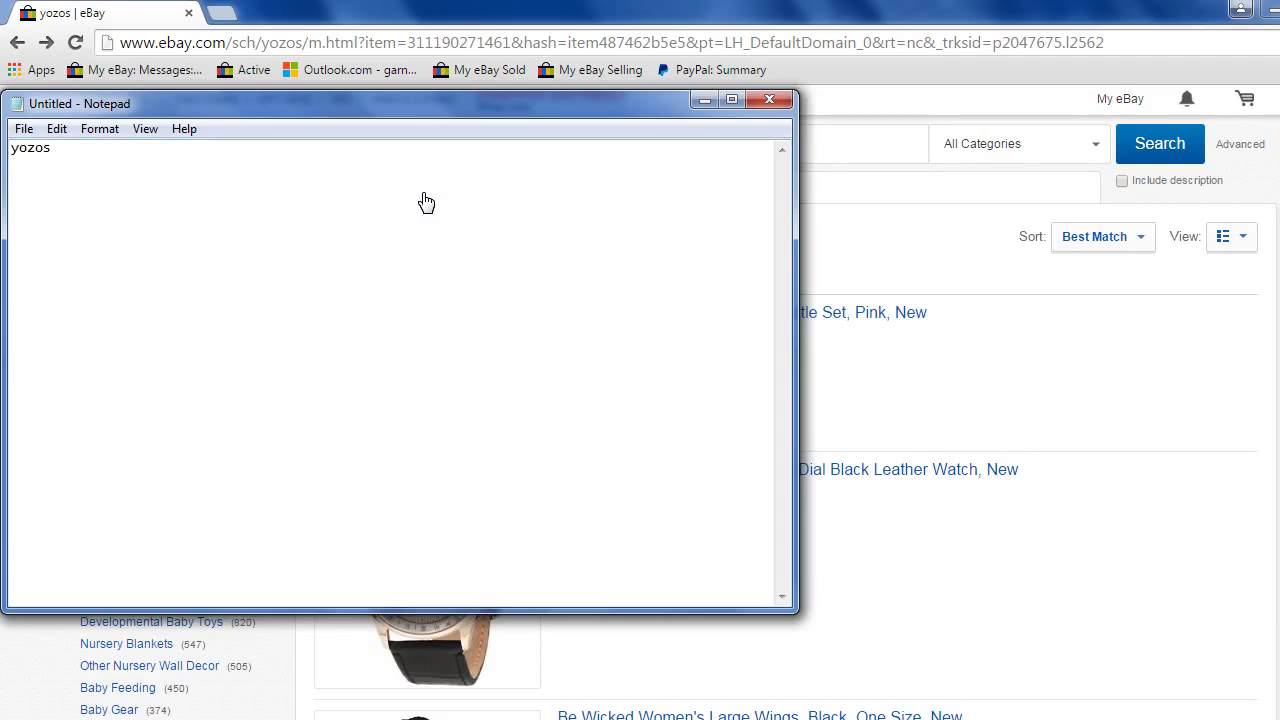
Save the note to the Desktop as "ebay selelrs to watch" and return to the seller's eBay items.
{"action": "key", "text": "ctrl+s"}
{"action": "type", "text": "ebay "}
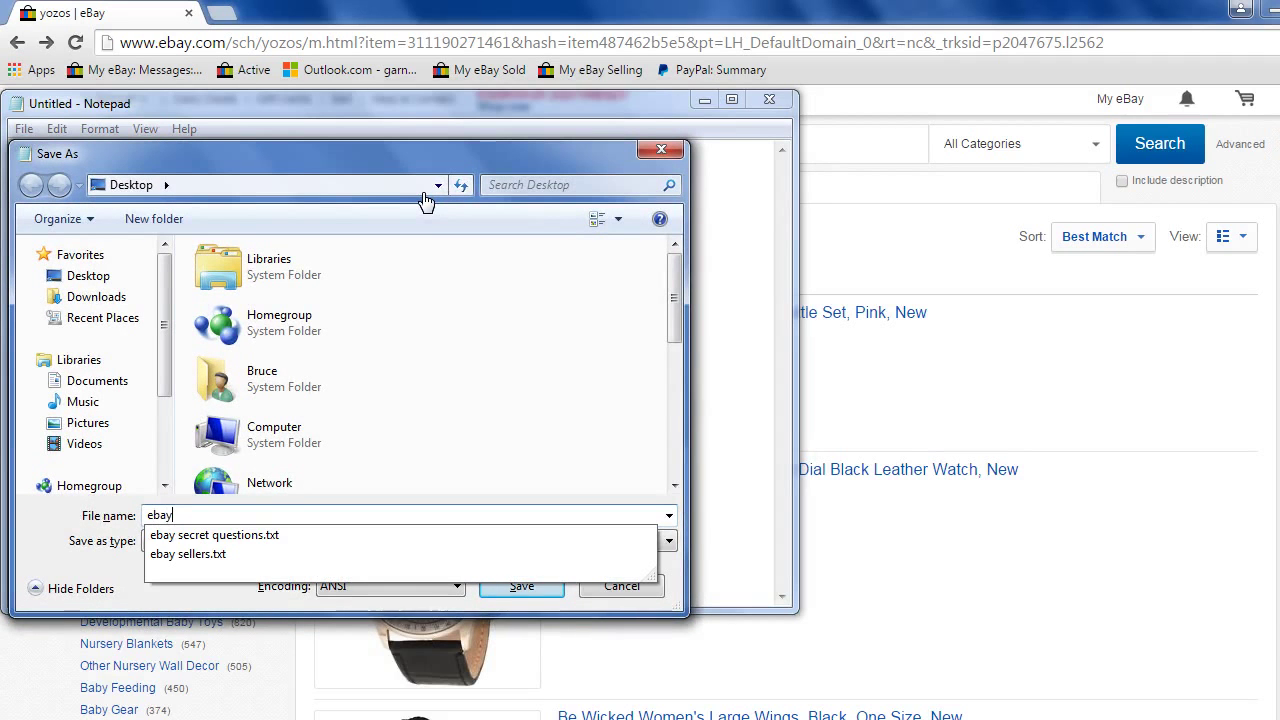
{"action": "type", "text": "selelrs to wat"}
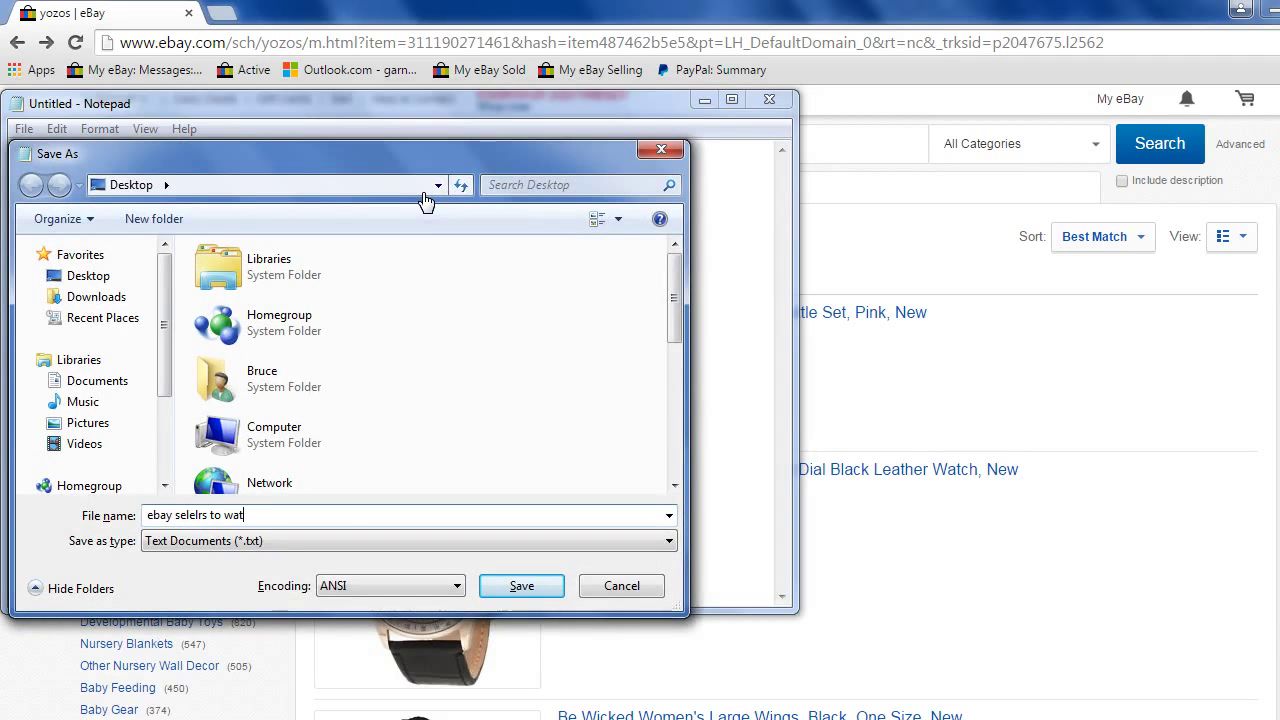
{"action": "type", "text": "ch"}
{"action": "key", "text": "Return"}
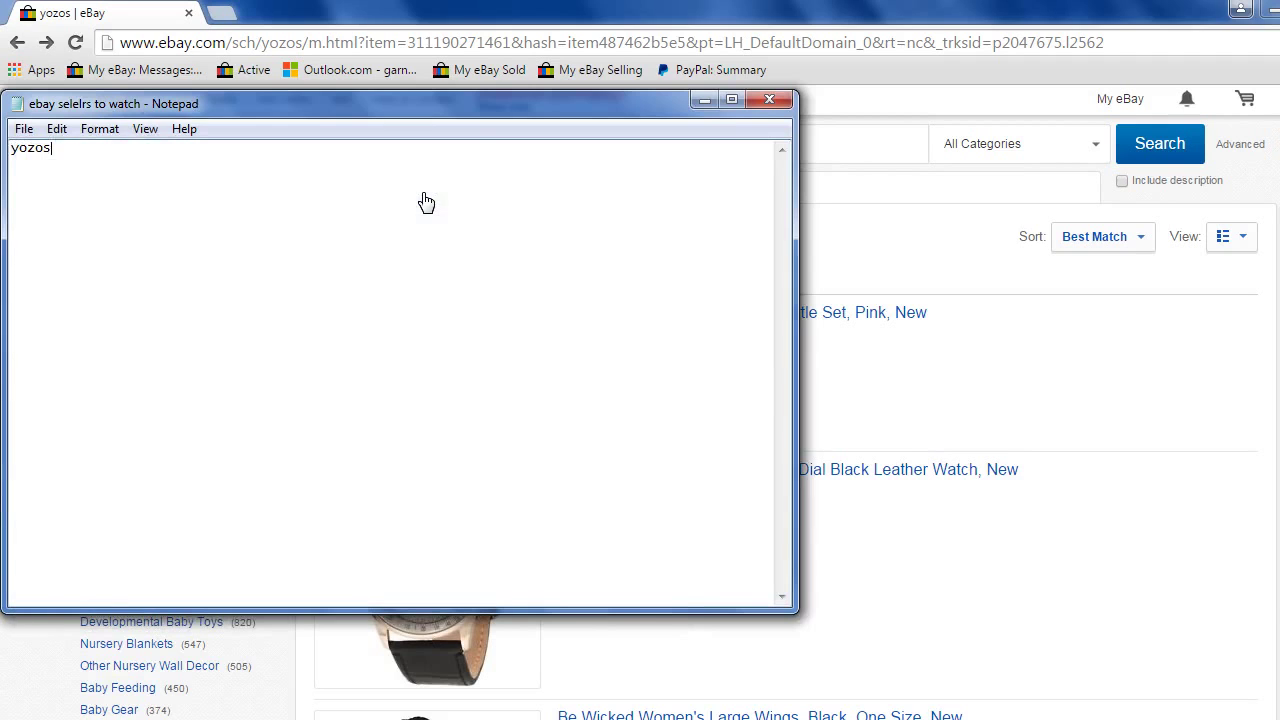
{"action": "left_click", "coordinate": [594, 10]}
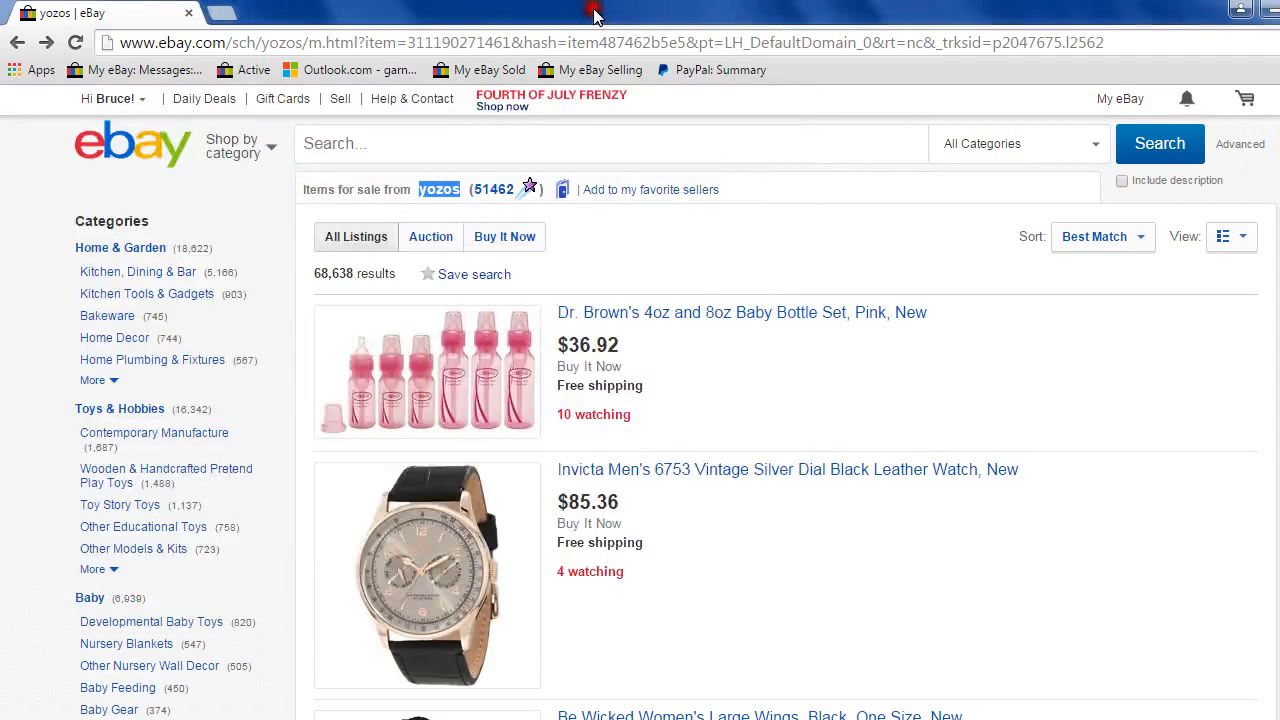
Go back to the seller's toy listing and search eBay for its product name, "LeapFrog My Pal Scout".
{"action": "left_click", "coordinate": [16, 44]}
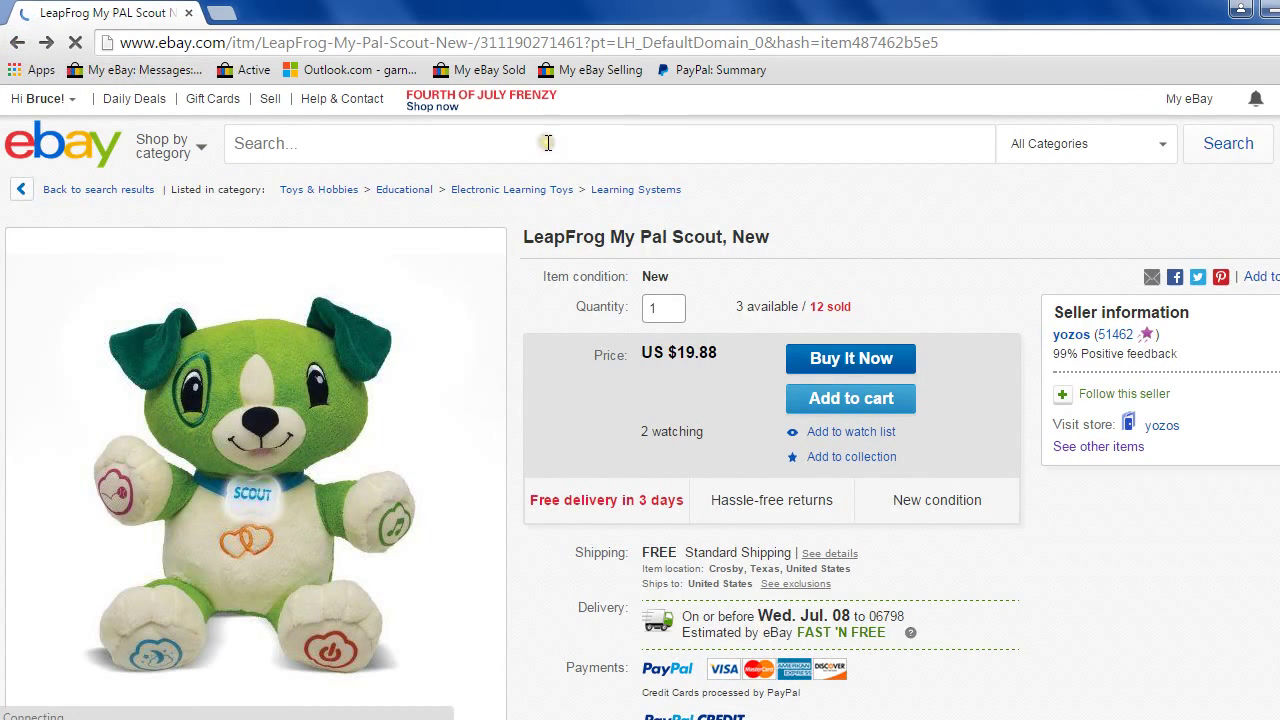
{"action": "left_click_drag", "start_coordinate": [724, 236], "coordinate": [524, 238]}
{"action": "key", "text": "ctrl+c"}
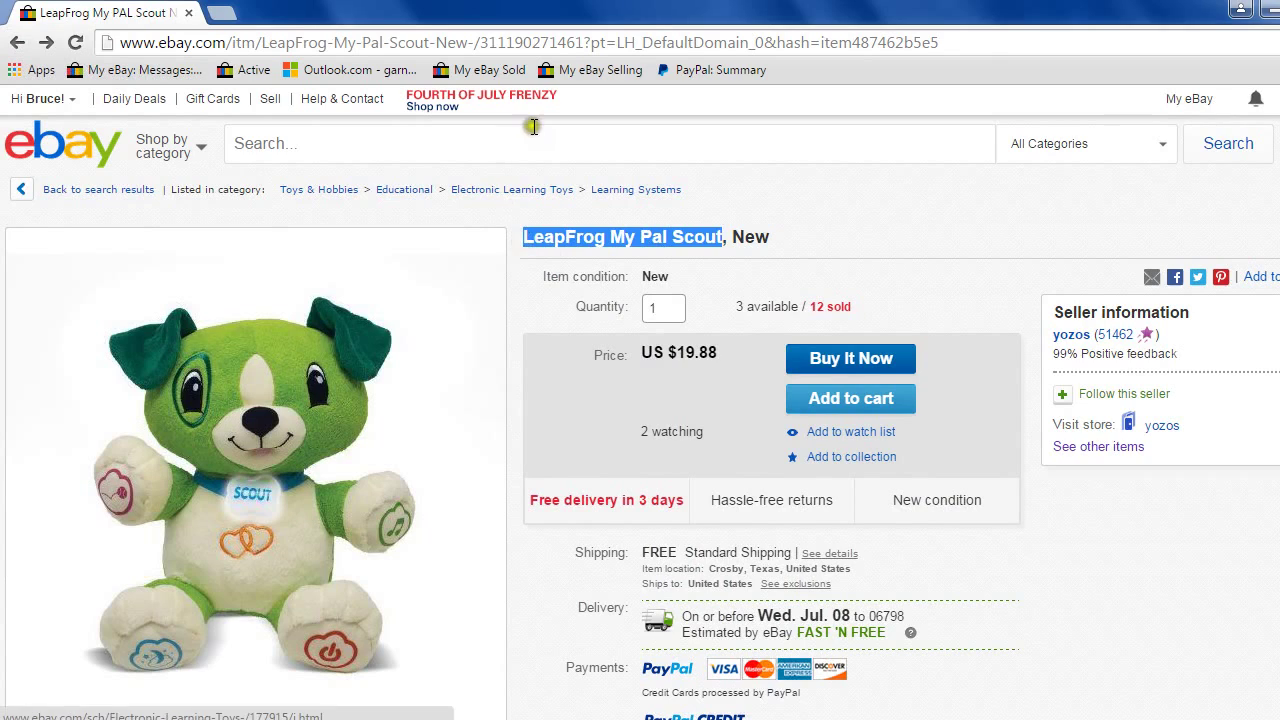
{"action": "left_click", "coordinate": [540, 146]}
{"action": "key", "text": "ctrl+v"}
{"action": "key", "text": "Return"}
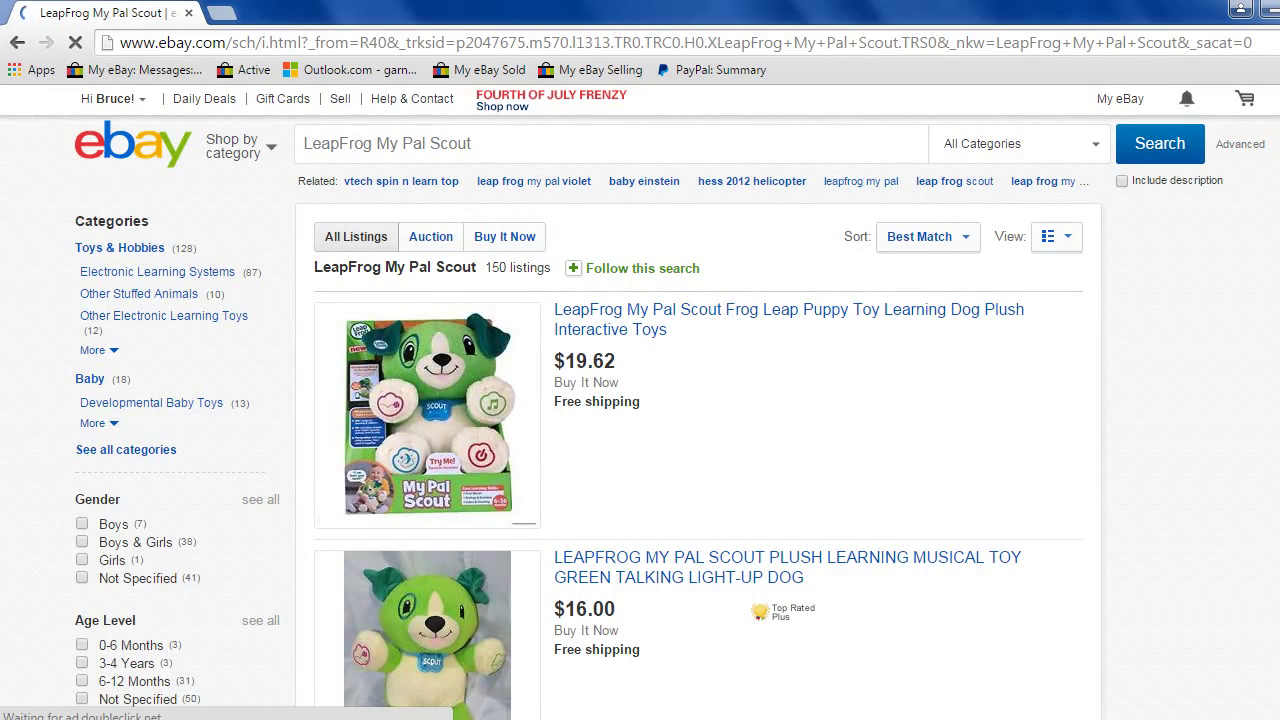
Look through the search results and open the listing "Leap Frog My Pal Scout 12" Interactive Plush Bear LeapFrog Puppy USB Hearts".
{"action": "scroll", "coordinate": [698, 400], "scroll_direction": "down", "scroll_amount": 10}
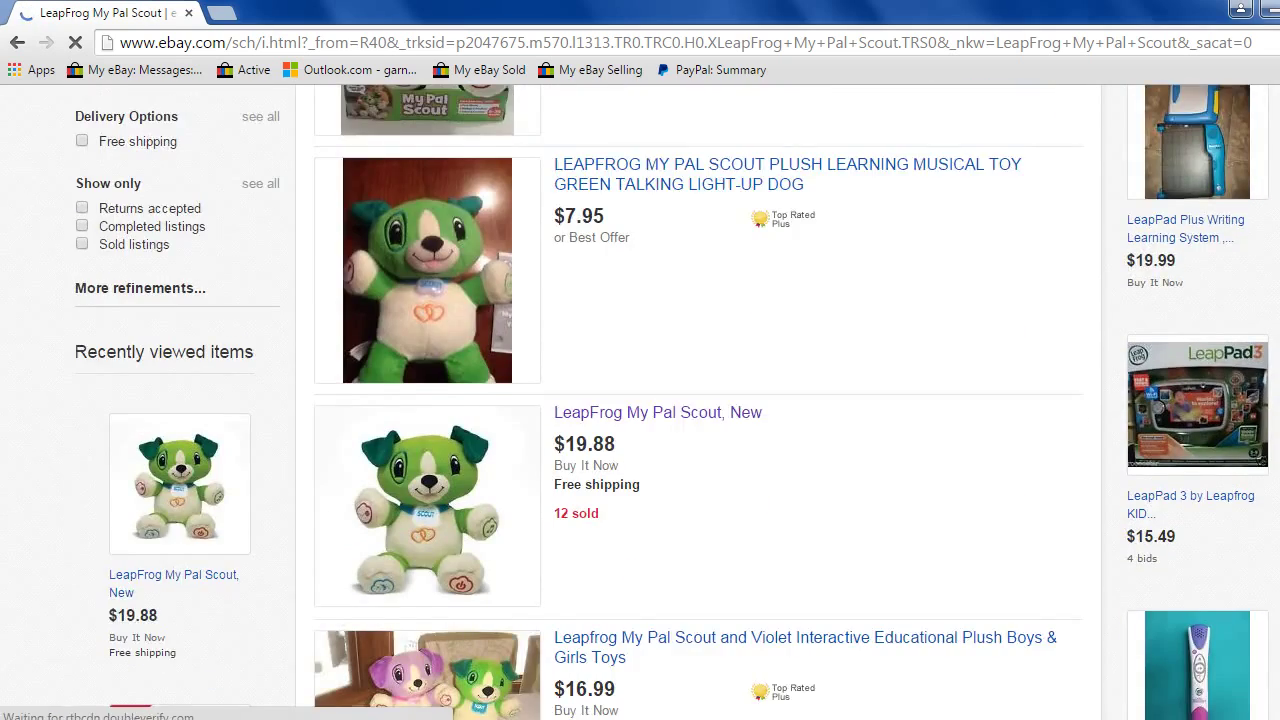
{"action": "scroll", "coordinate": [698, 400], "scroll_direction": "down", "scroll_amount": 2}
{"action": "scroll", "coordinate": [698, 400], "scroll_direction": "down", "scroll_amount": 2}
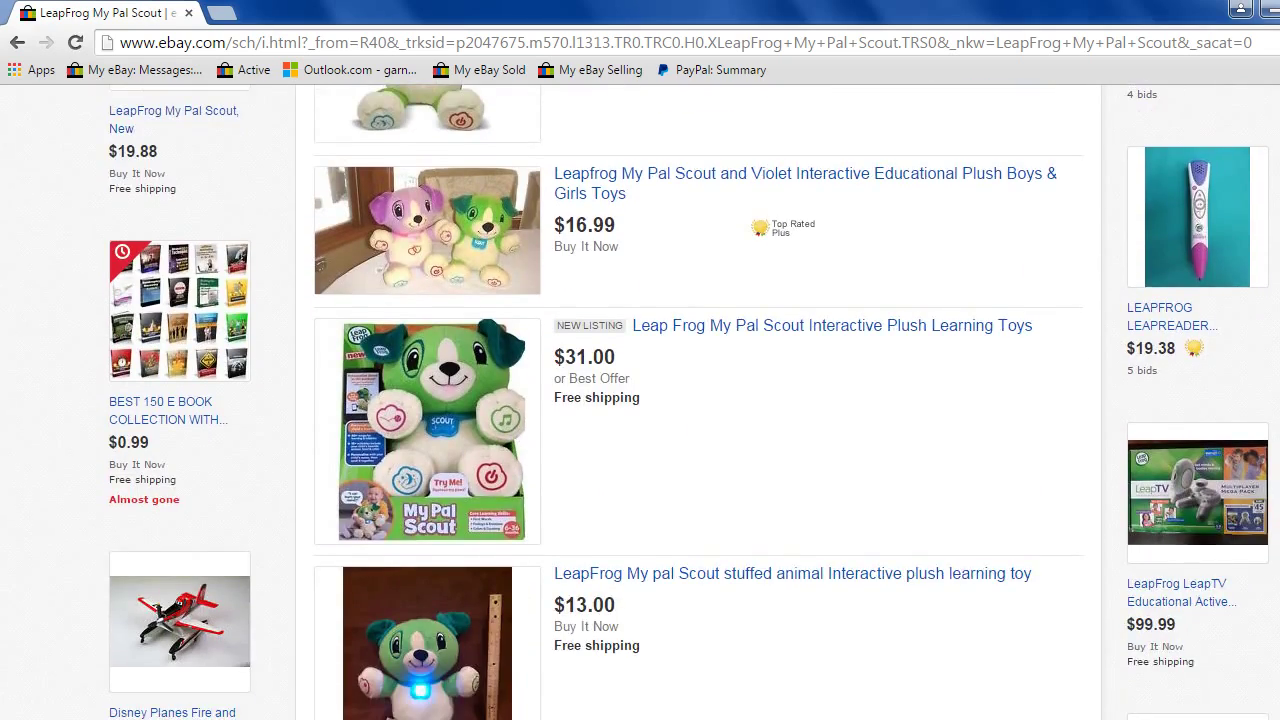
{"action": "scroll", "coordinate": [698, 400], "scroll_direction": "down", "scroll_amount": 10}
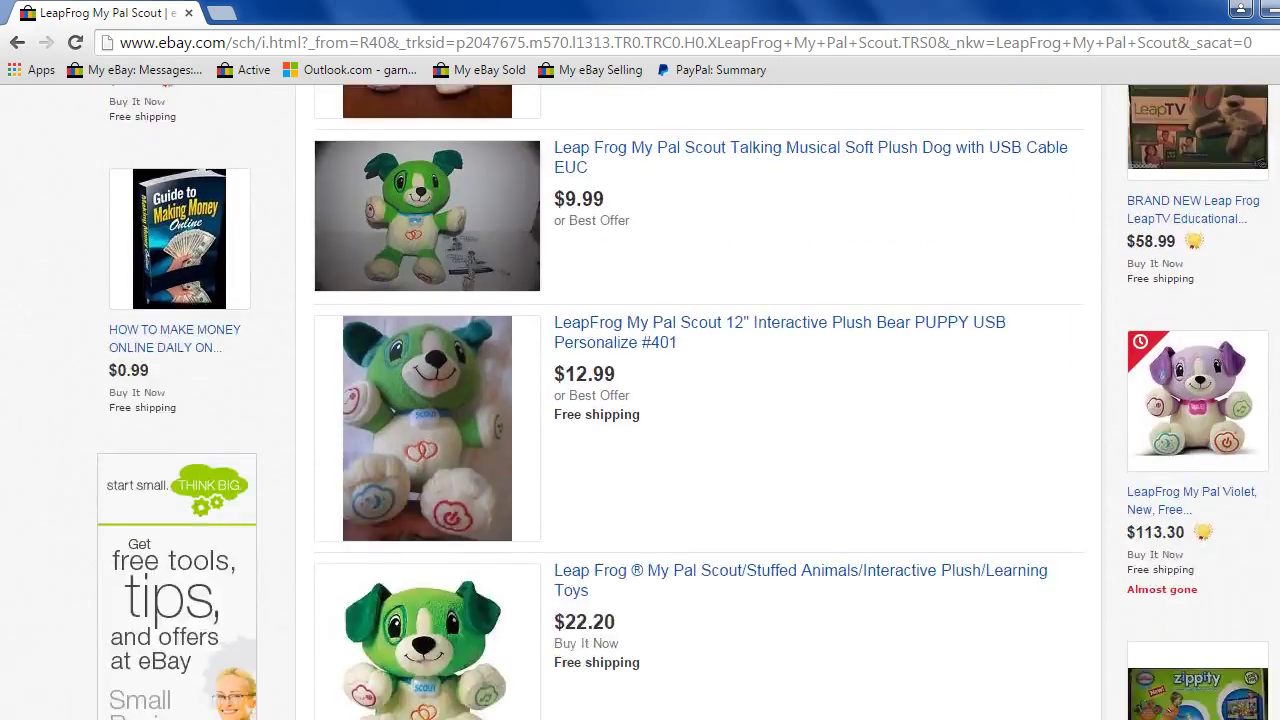
{"action": "scroll", "coordinate": [698, 400], "scroll_direction": "down", "scroll_amount": 14}
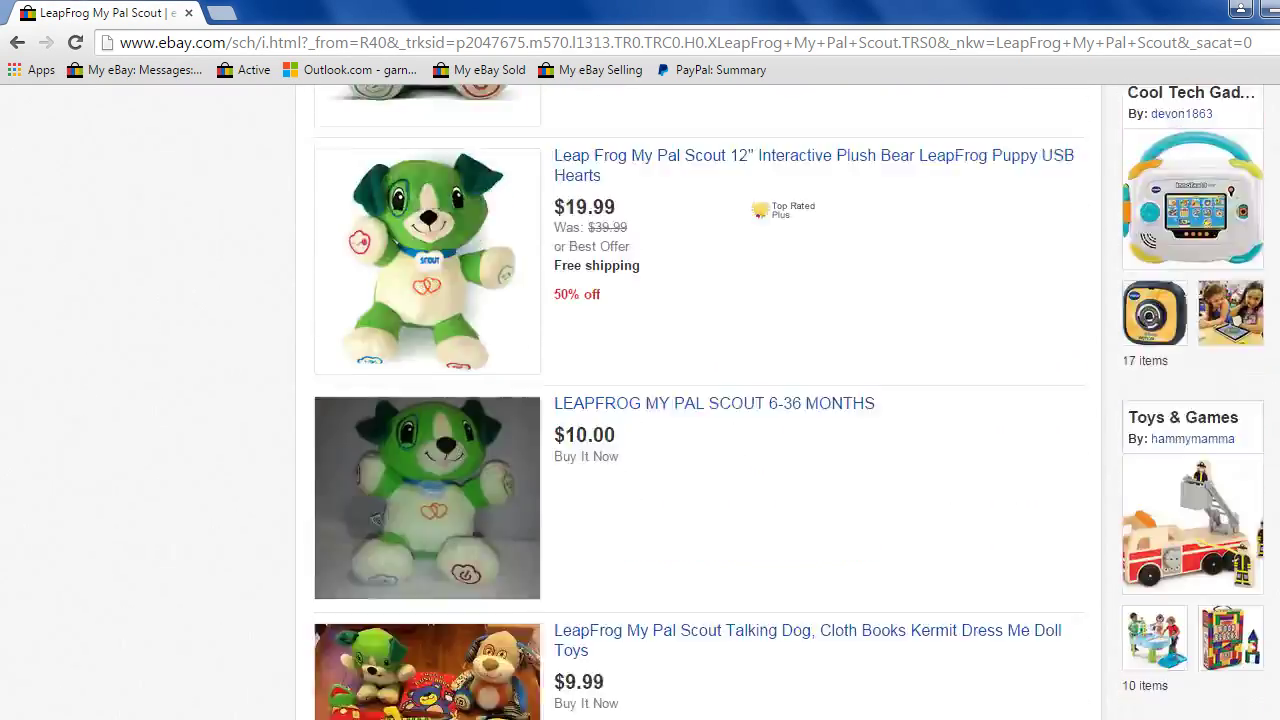
{"action": "scroll", "coordinate": [698, 400], "scroll_direction": "up", "scroll_amount": 4}
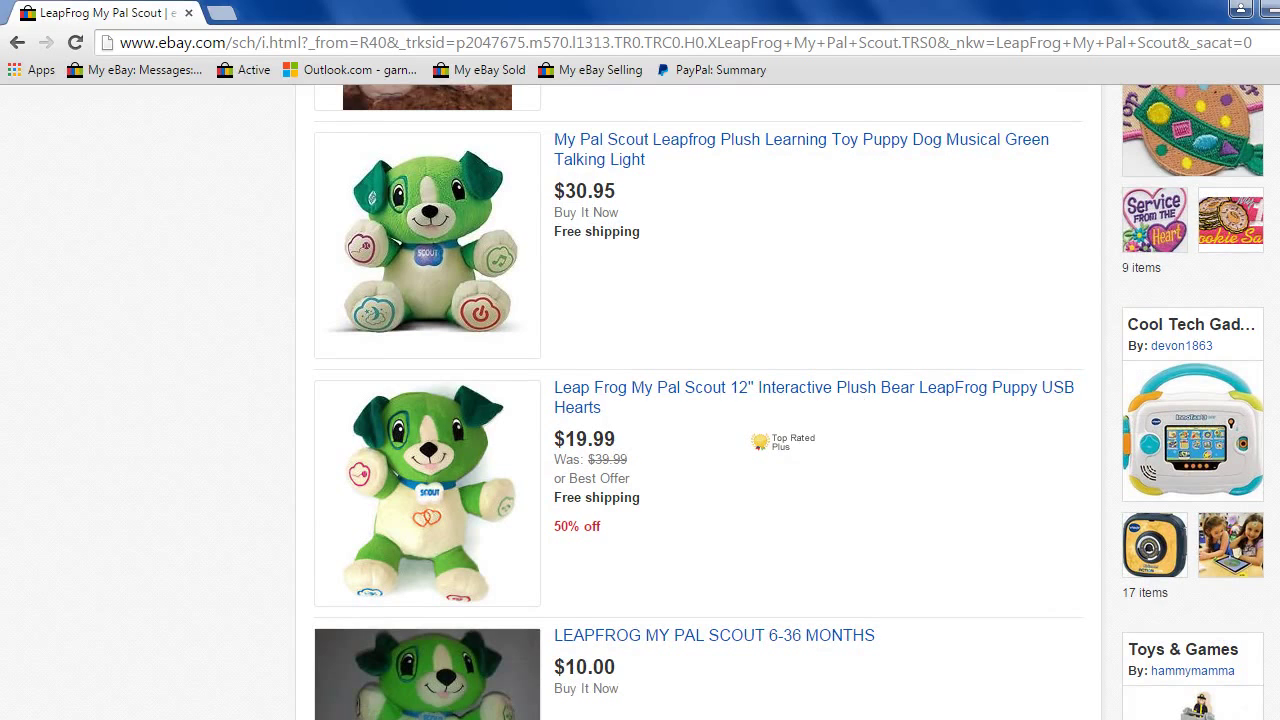
{"action": "scroll", "coordinate": [698, 400], "scroll_direction": "down", "scroll_amount": 4}
{"action": "scroll", "coordinate": [698, 400], "scroll_direction": "up", "scroll_amount": 2}
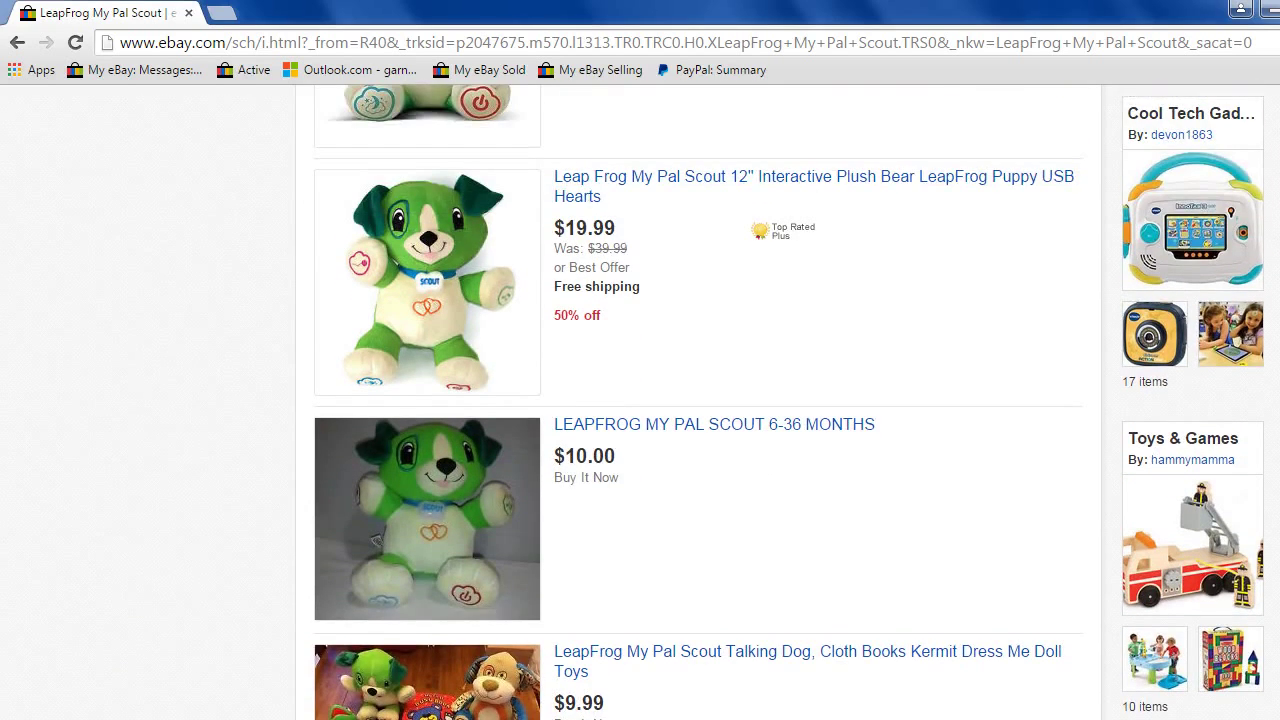
{"action": "left_click", "coordinate": [800, 180]}
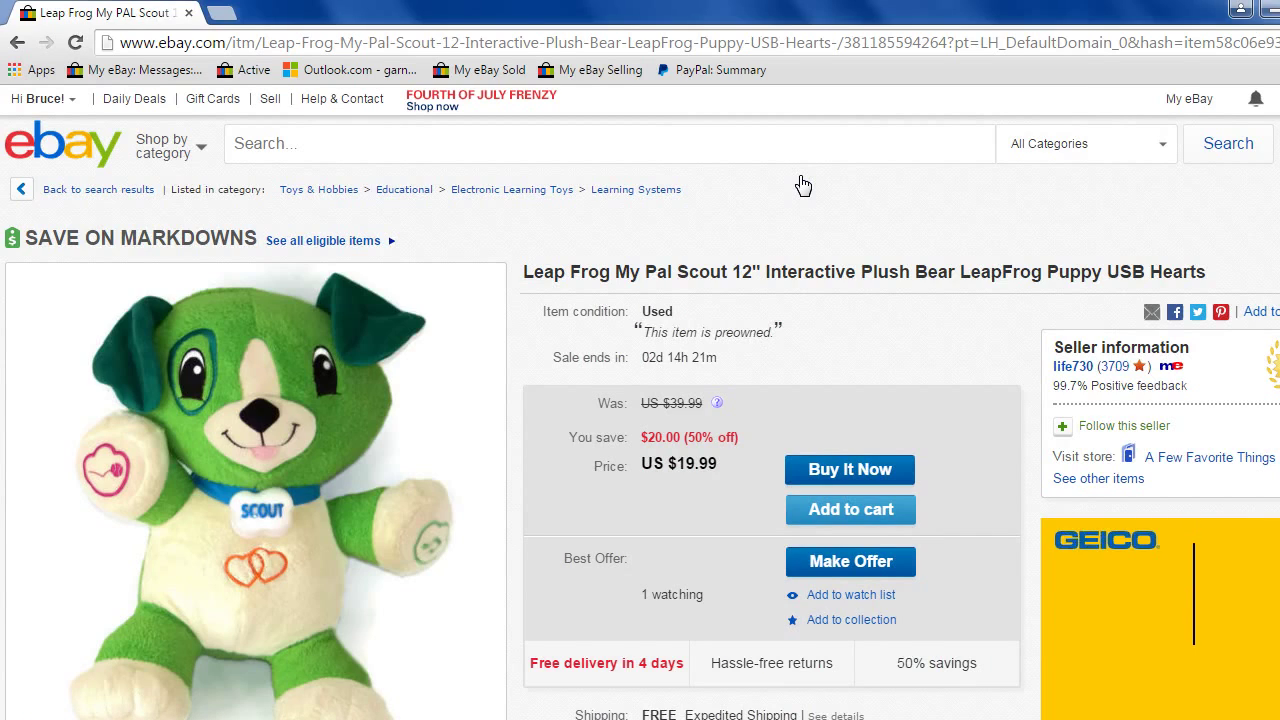
Copy the listing's full title and paste it as the eBay listing title in the DS Domination listing builder.
{"action": "left_click_drag", "start_coordinate": [525, 268], "coordinate": [1209, 274]}
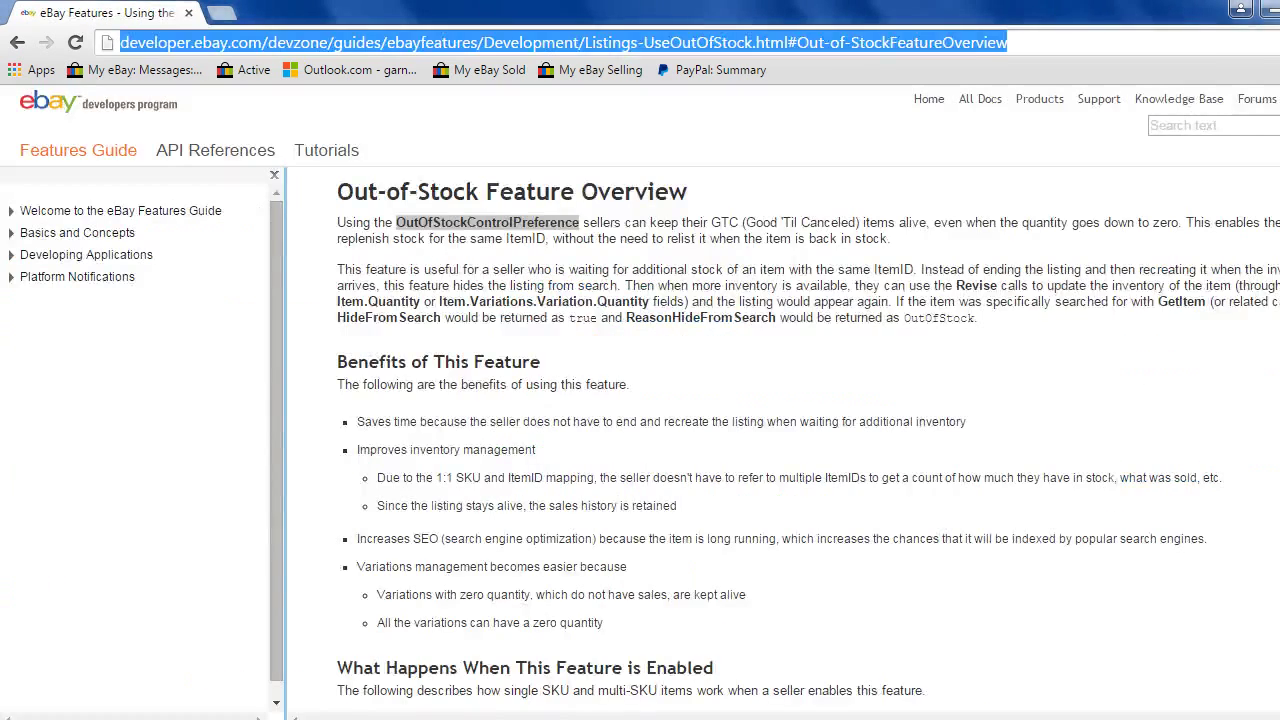
{"action": "left_click", "coordinate": [658, 524]}
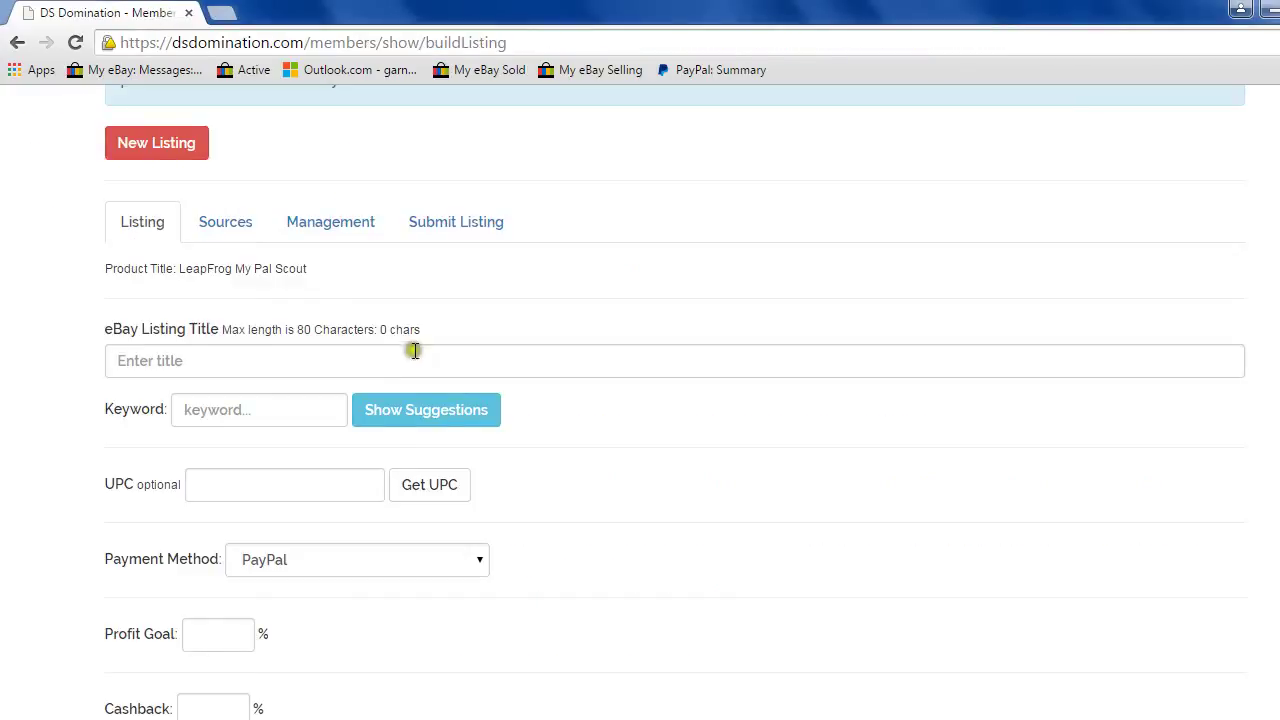
{"action": "left_click", "coordinate": [428, 361]}
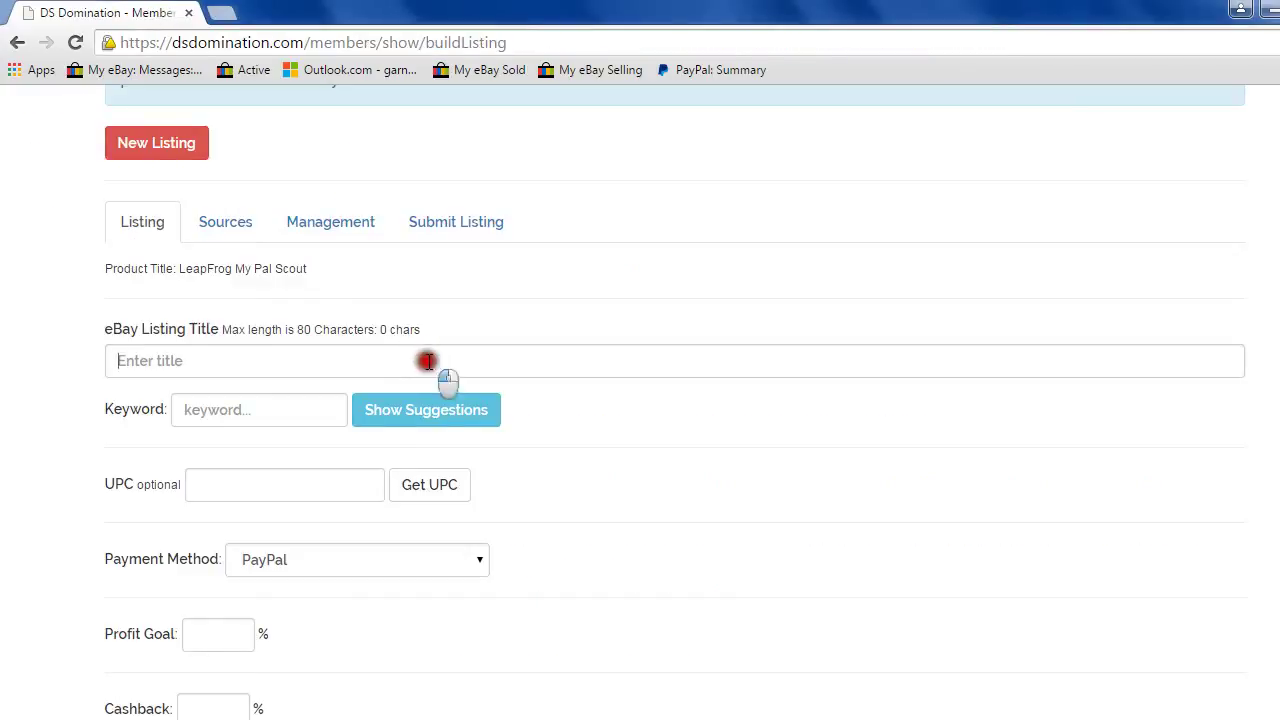
{"action": "key", "text": "ctrl+v"}
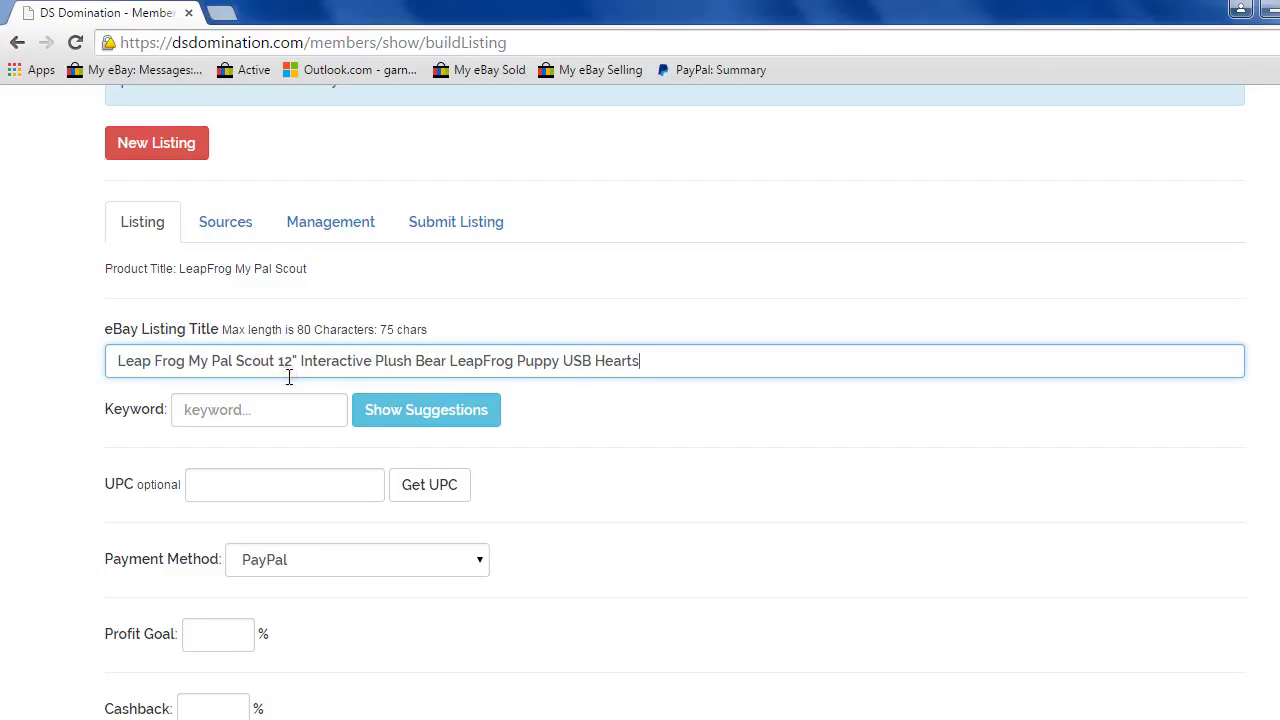
Remove the word "USB" from the eBay listing title.
{"action": "left_click", "coordinate": [483, 362]}
{"action": "left_click_drag", "start_coordinate": [451, 358], "coordinate": [513, 361]}
{"action": "left_click", "coordinate": [511, 361]}
{"action": "left_click", "coordinate": [565, 358]}
{"action": "key", "text": "Delete"}
{"action": "key", "text": "Delete"}
{"action": "key", "text": "Delete"}
{"action": "key", "text": "Delete"}
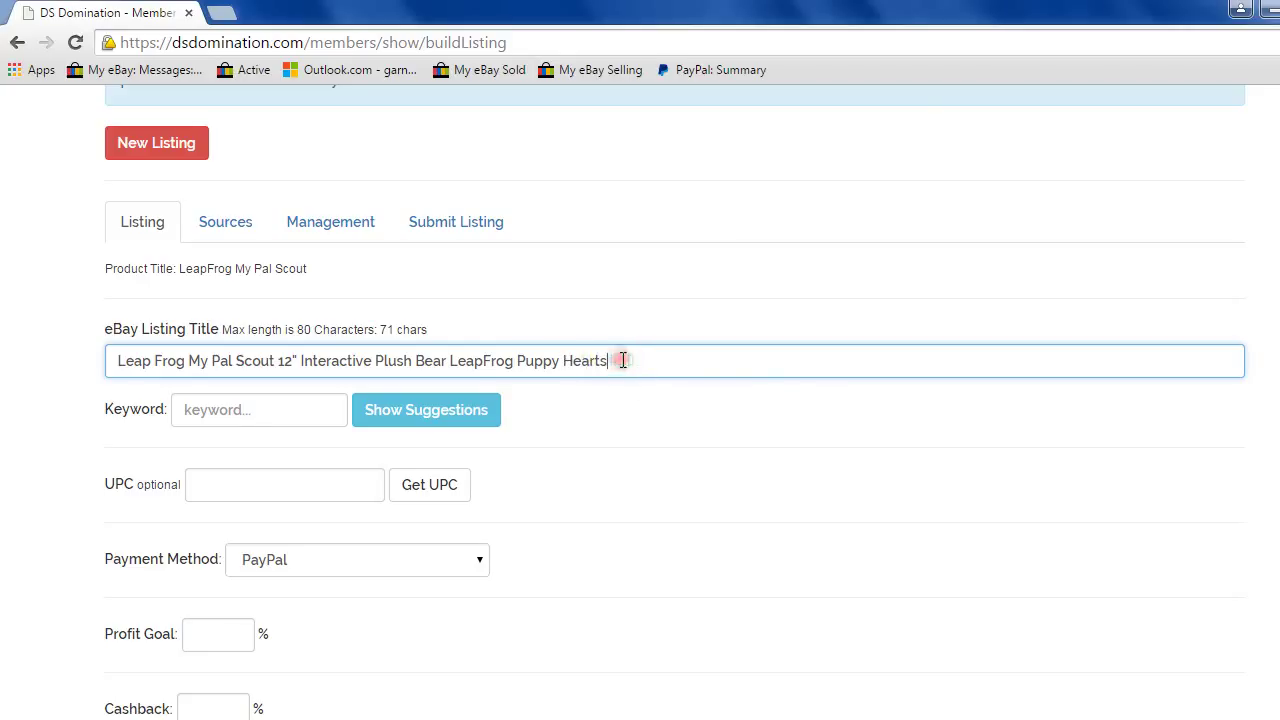
Show suggestions for the keyword "Leap Frog My Pall" and choose the Toys & Hobbies/Educational/Learning Systems category, 158695.
{"action": "left_click", "coordinate": [231, 412]}
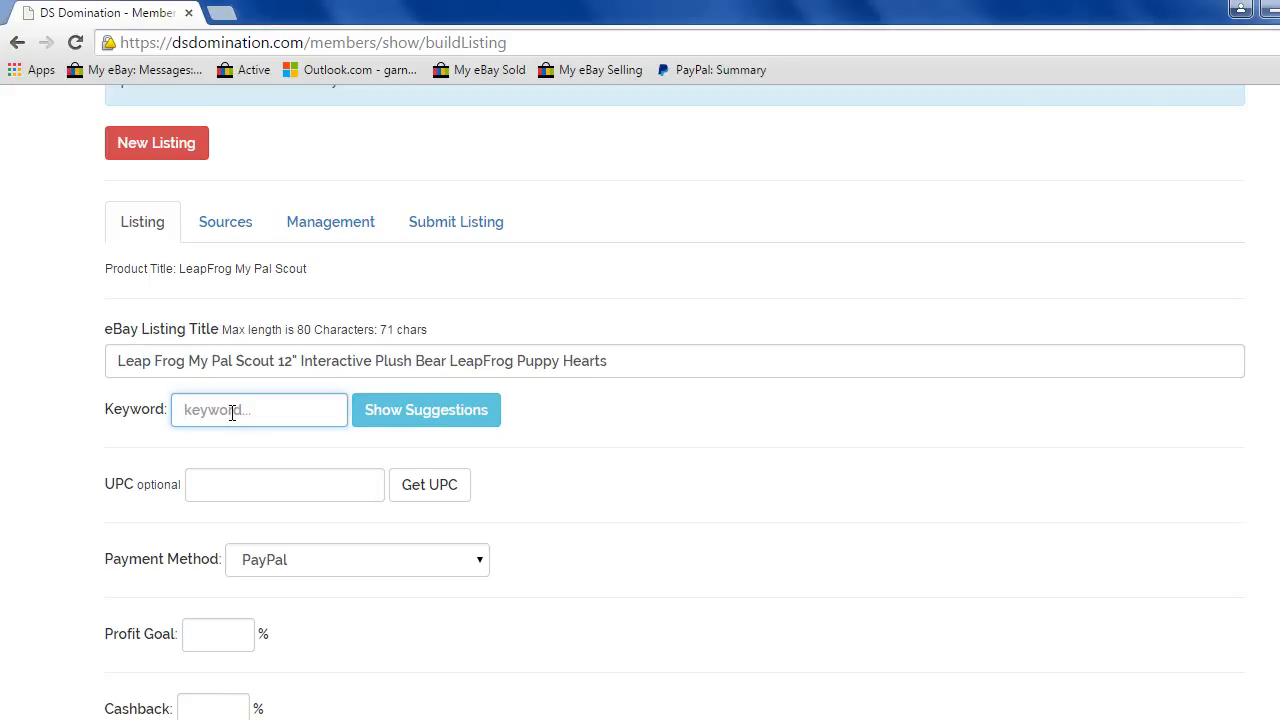
{"action": "type", "text": "Leap Frog My Pall"}
{"action": "left_click", "coordinate": [231, 412]}
{"action": "left_click", "coordinate": [424, 426]}
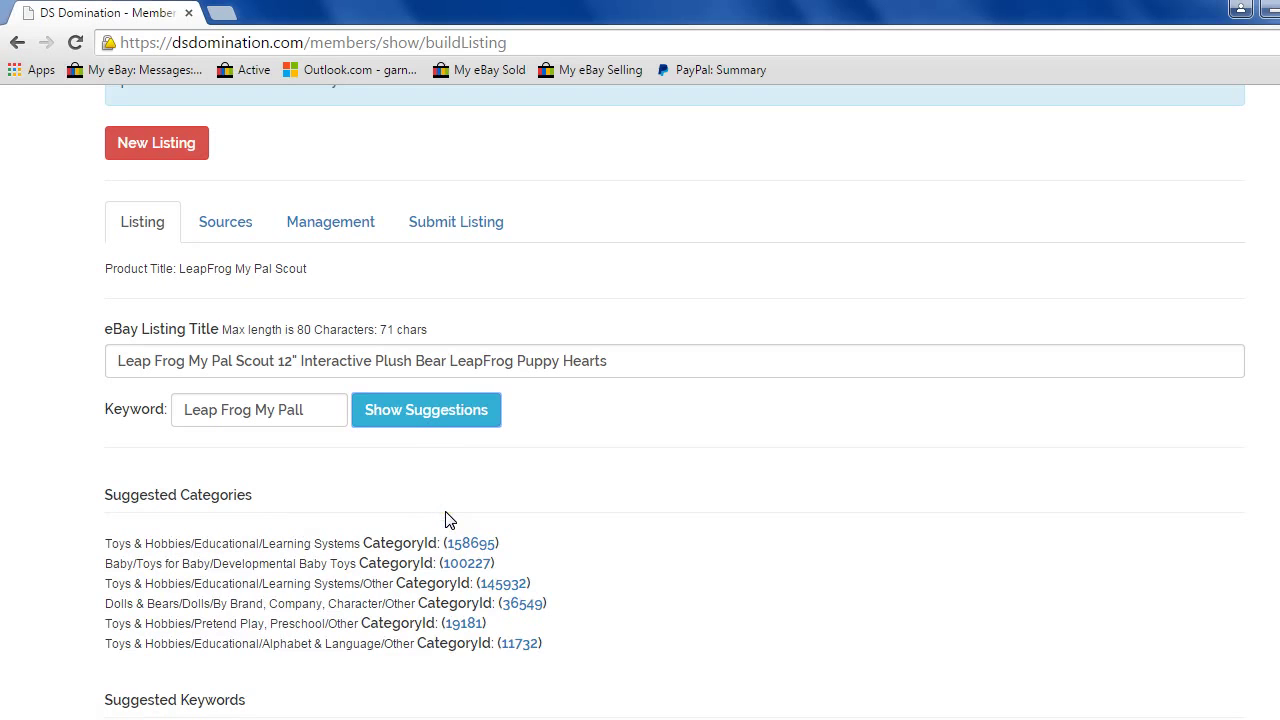
{"action": "left_click", "coordinate": [470, 545]}
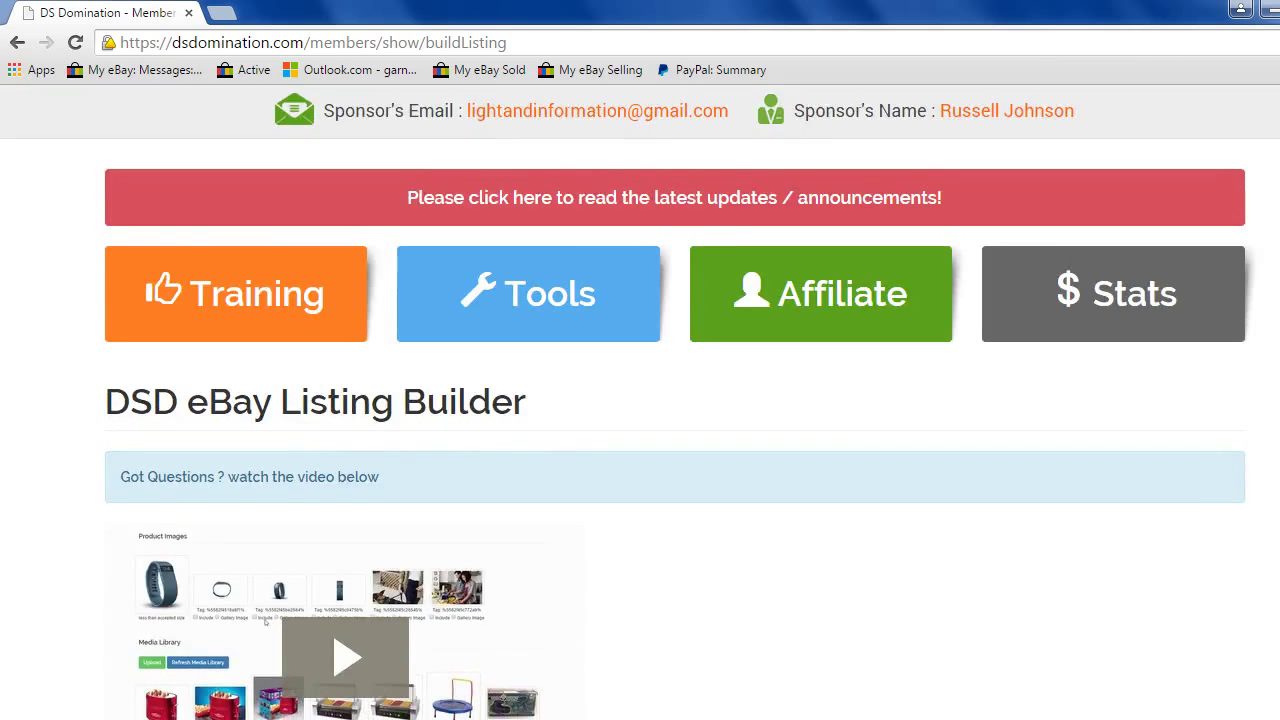
Paste the copied eBay title into the suggested keywords.
{"action": "scroll", "coordinate": [675, 400], "scroll_direction": "down", "scroll_amount": 3}
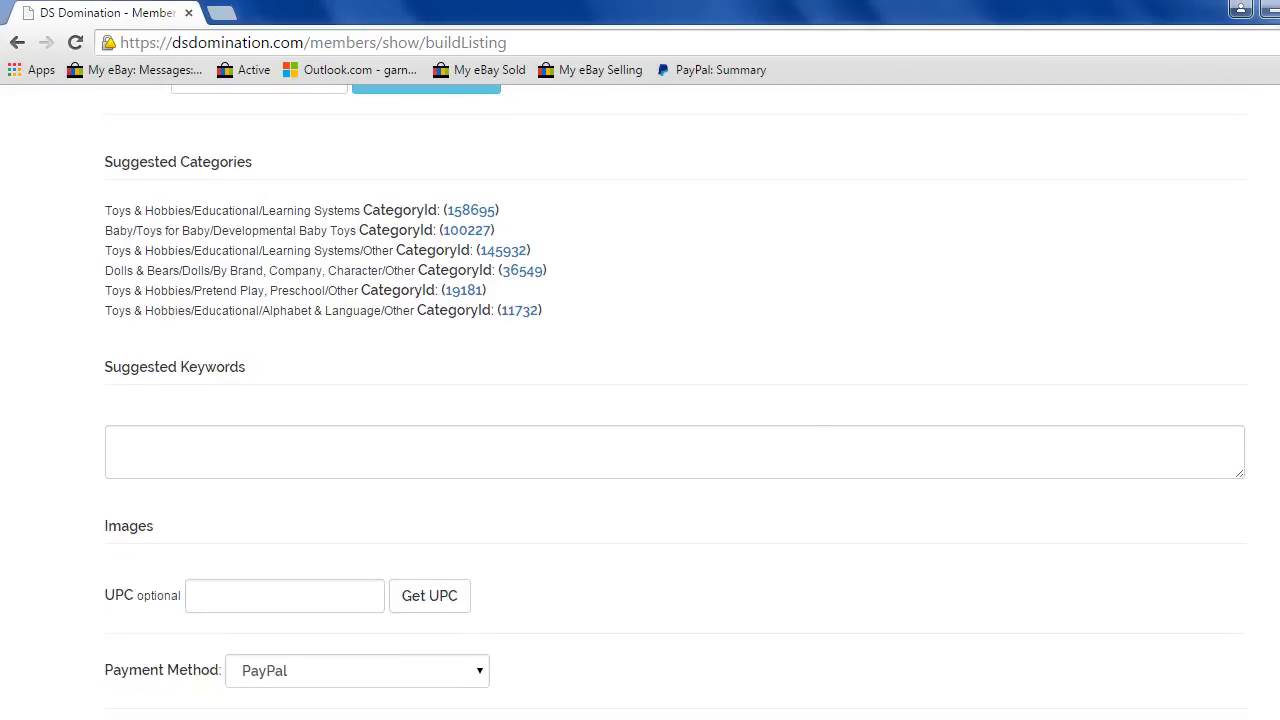
{"action": "left_click", "coordinate": [715, 443]}
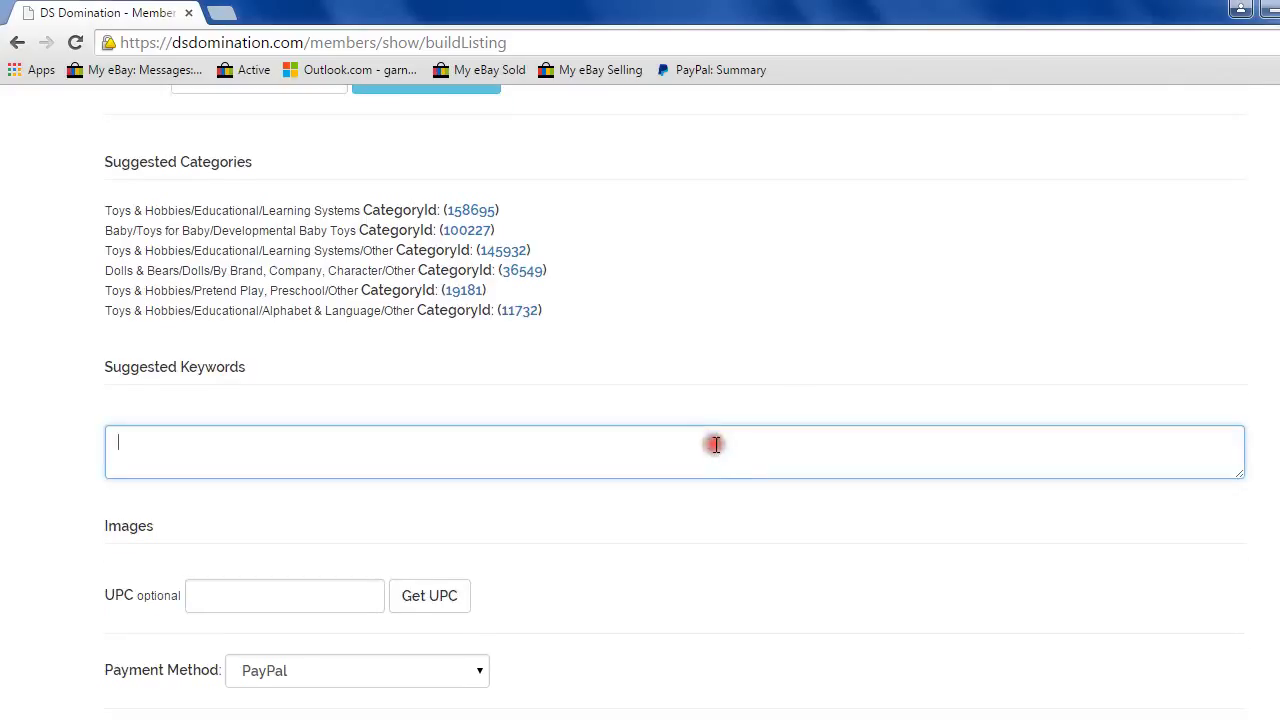
{"action": "key", "text": "ctrl+v"}
{"action": "key", "text": "Tab"}
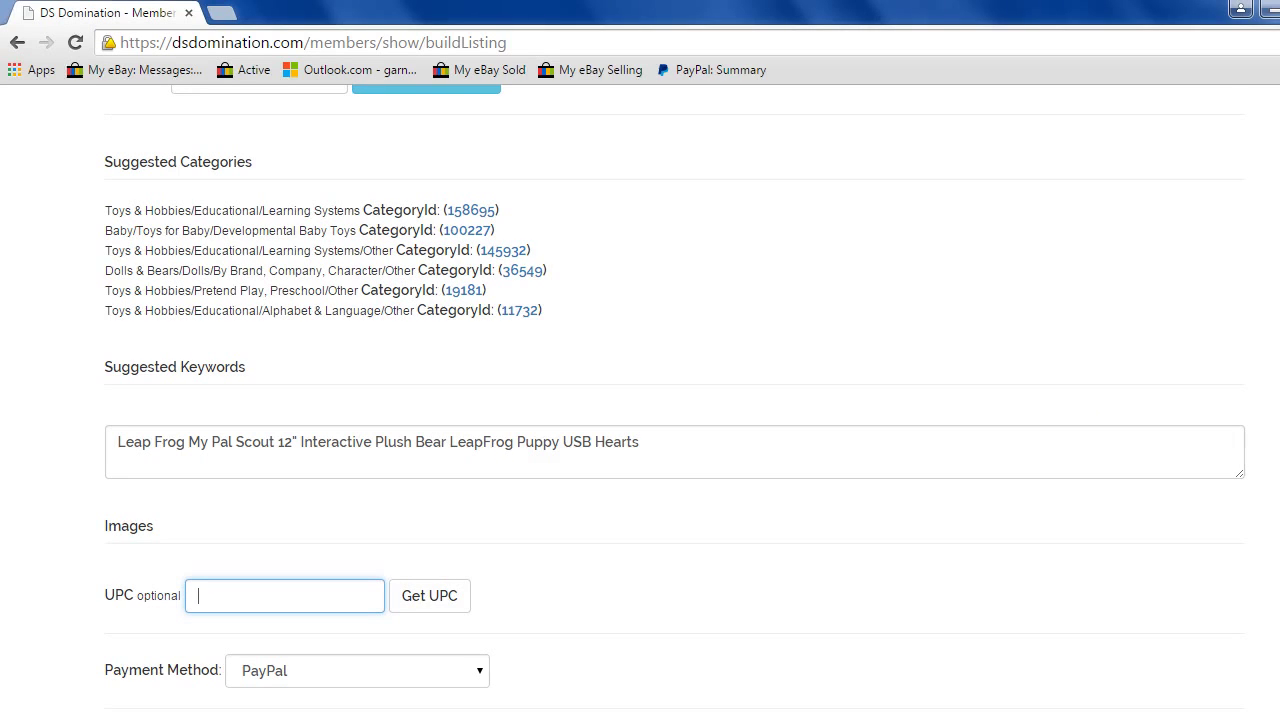
{"action": "scroll", "coordinate": [685, 395], "scroll_direction": "down", "scroll_amount": 1}
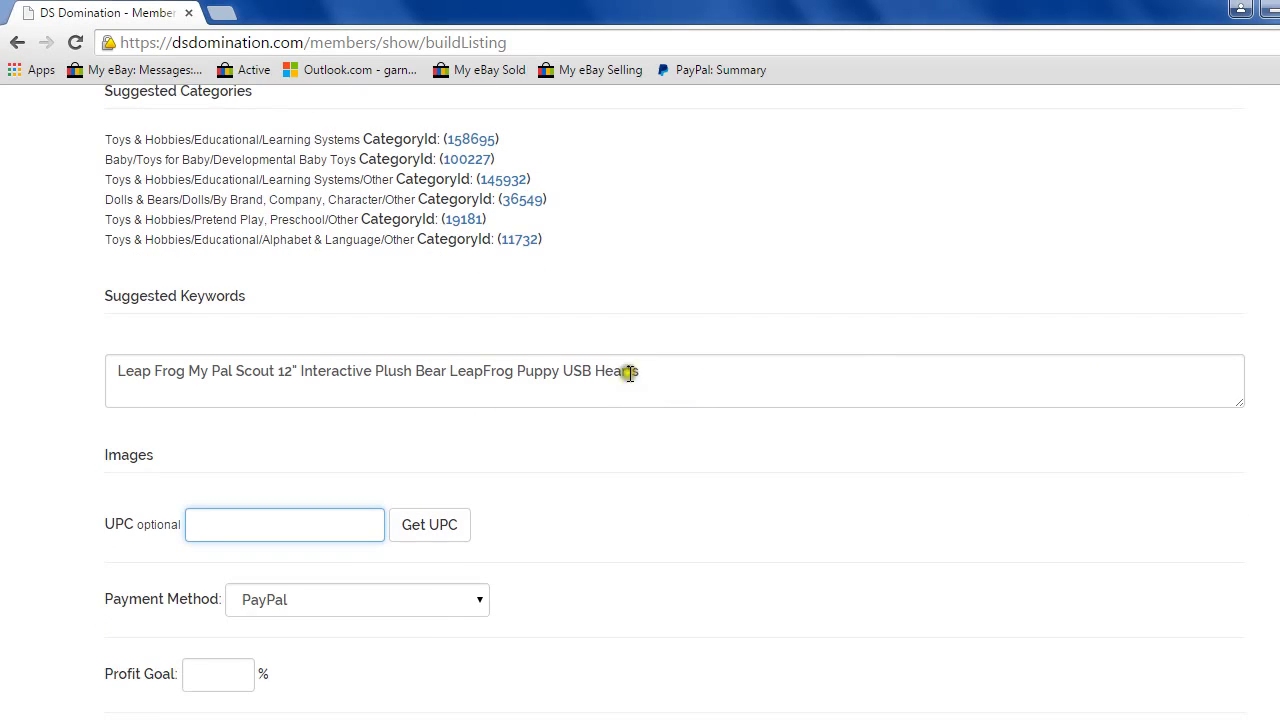
Delete "USB" from the suggested keywords and review the listing title and keyword entries.
{"action": "left_click", "coordinate": [598, 371]}
{"action": "key", "text": "BackSpace"}
{"action": "key", "text": "BackSpace"}
{"action": "key", "text": "BackSpace"}
{"action": "key", "text": "BackSpace"}
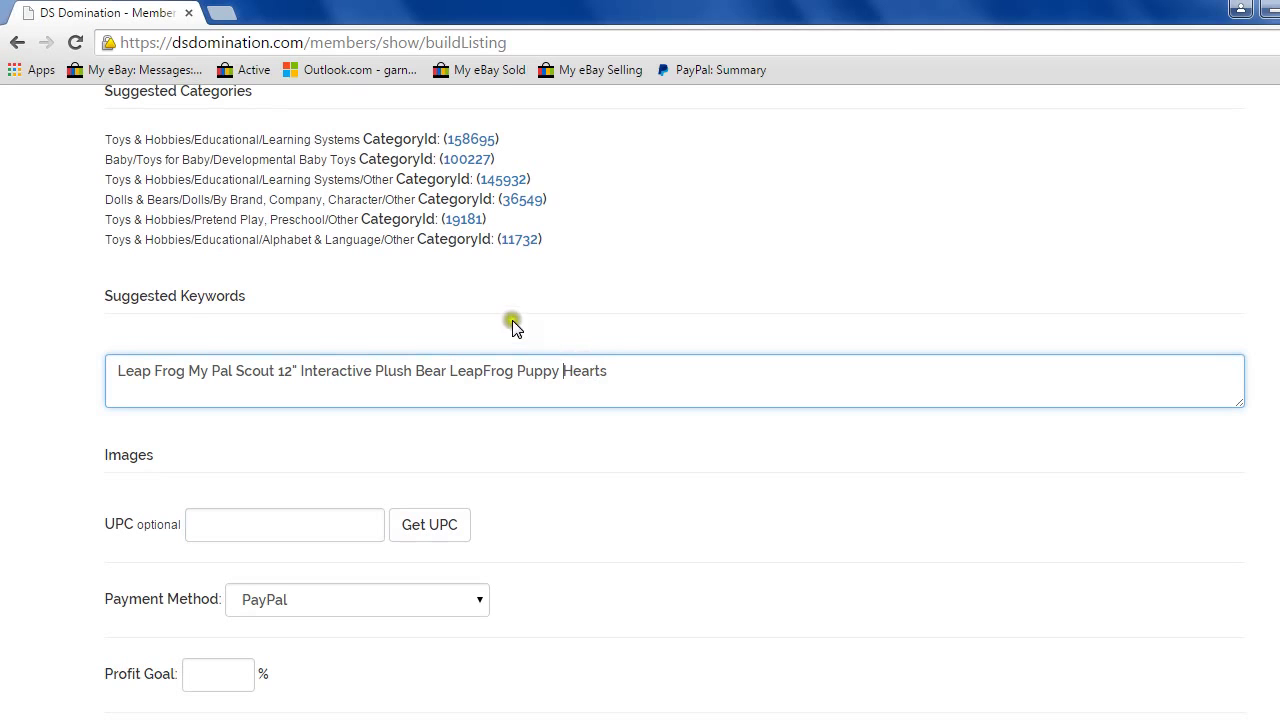
{"action": "left_click", "coordinate": [164, 294]}
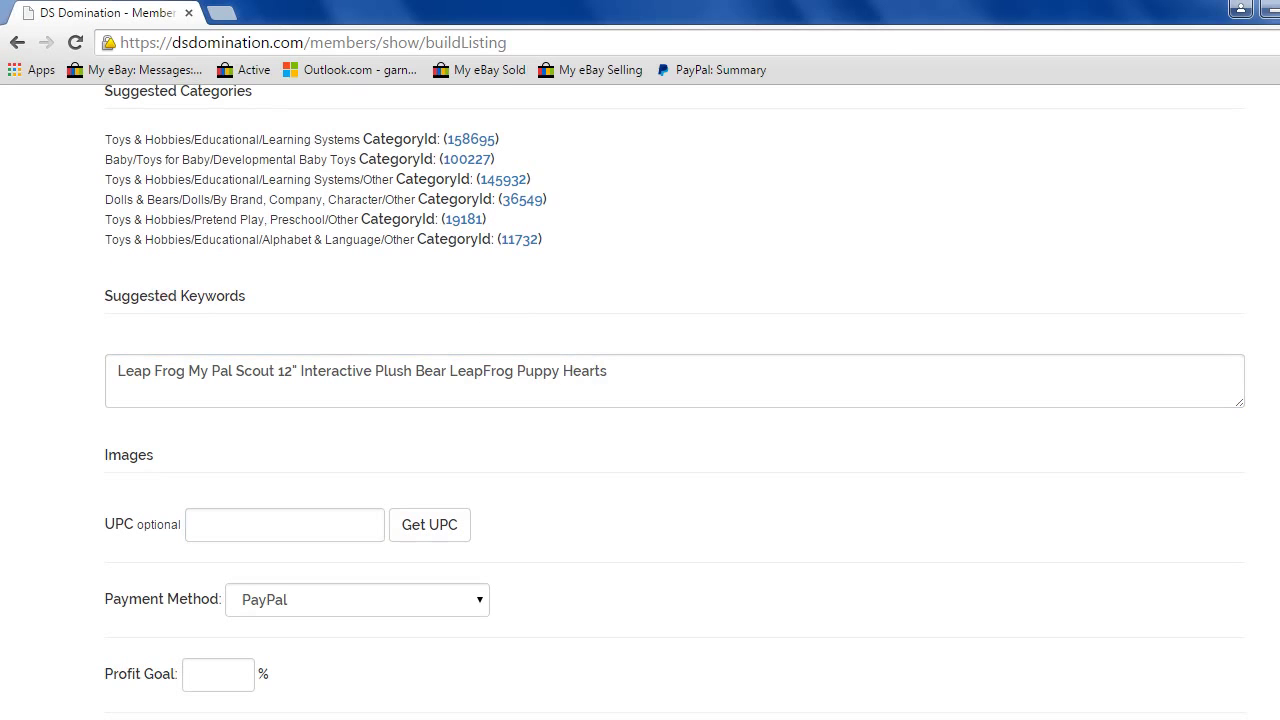
{"action": "scroll", "coordinate": [675, 402], "scroll_direction": "up", "scroll_amount": 12}
{"action": "scroll", "coordinate": [675, 402], "scroll_direction": "down", "scroll_amount": 6}
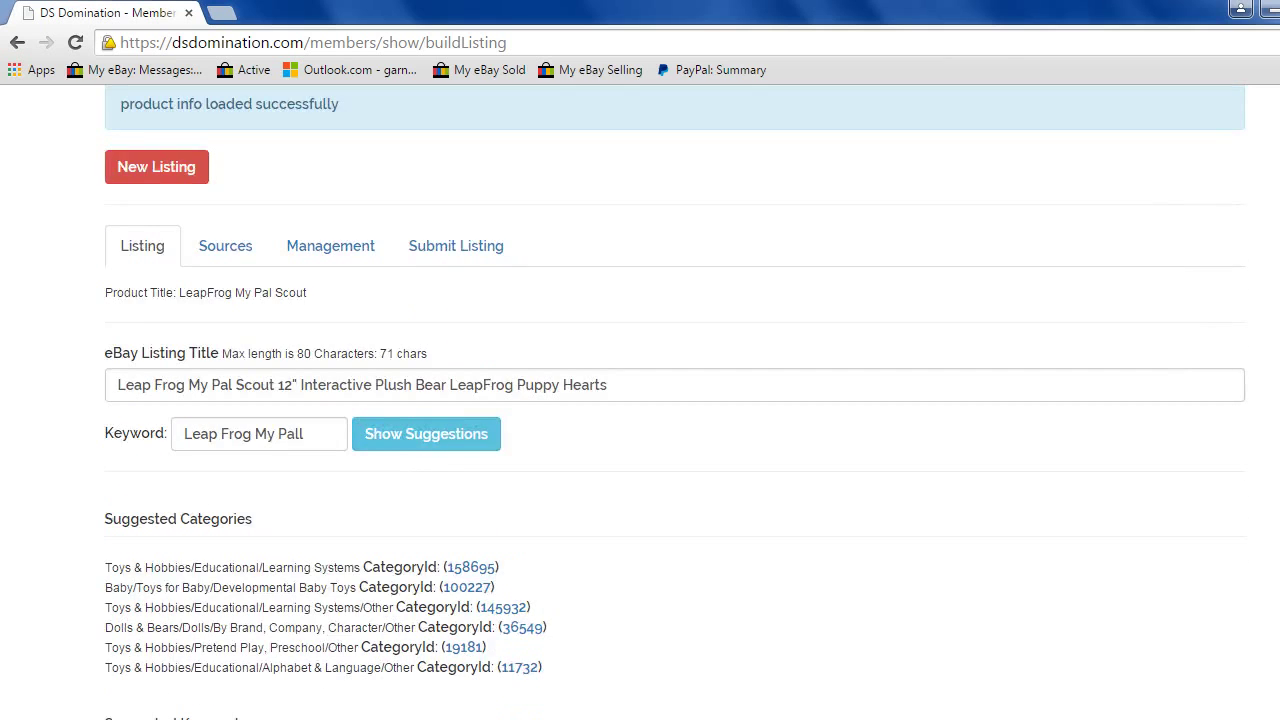
Set the listing's profit goal to 12% and the cashback to 3%.
{"action": "scroll", "coordinate": [675, 402], "scroll_direction": "down", "scroll_amount": 5}
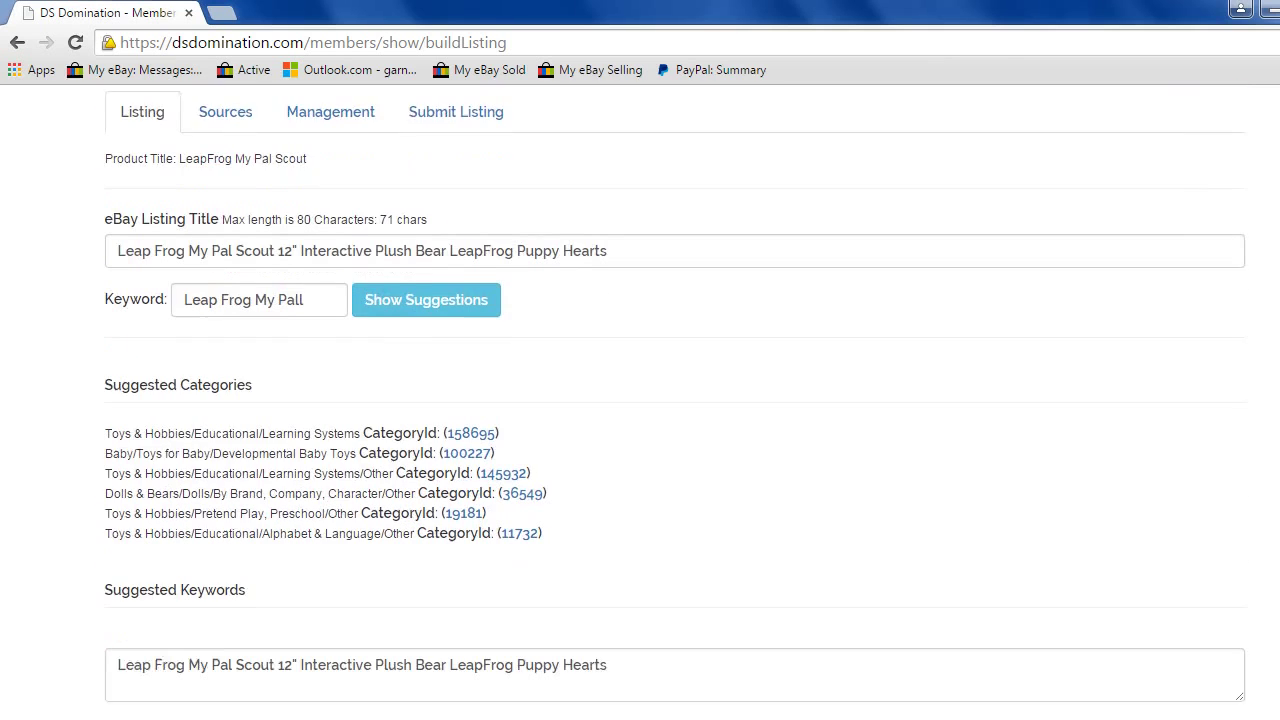
{"action": "scroll", "coordinate": [675, 402], "scroll_direction": "down", "scroll_amount": 4}
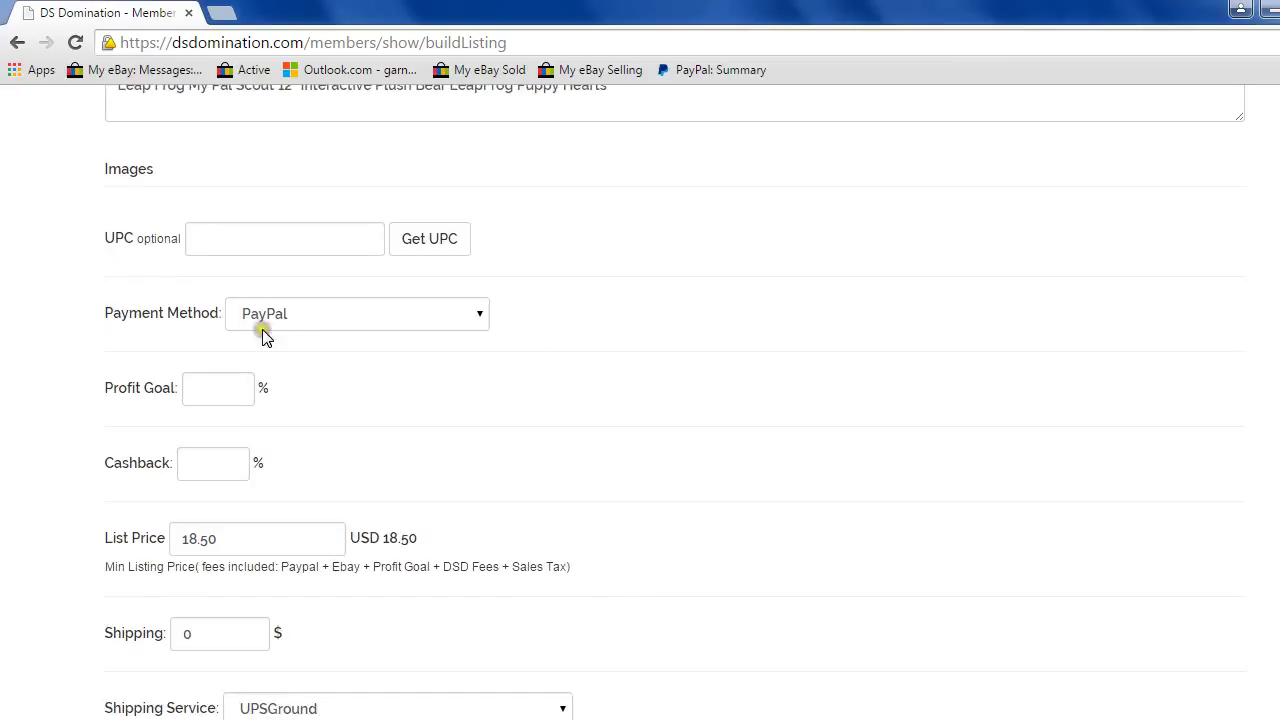
{"action": "left_click", "coordinate": [217, 388]}
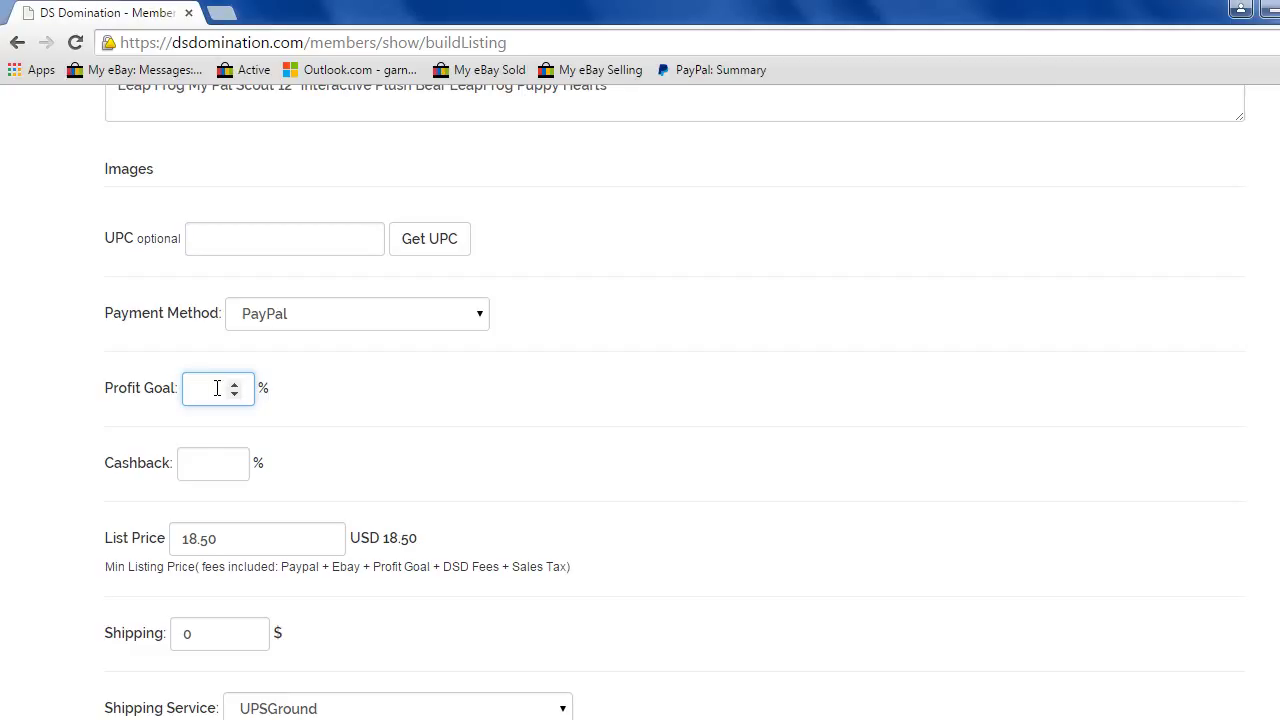
{"action": "type", "text": "12"}
{"action": "key", "text": "Tab"}
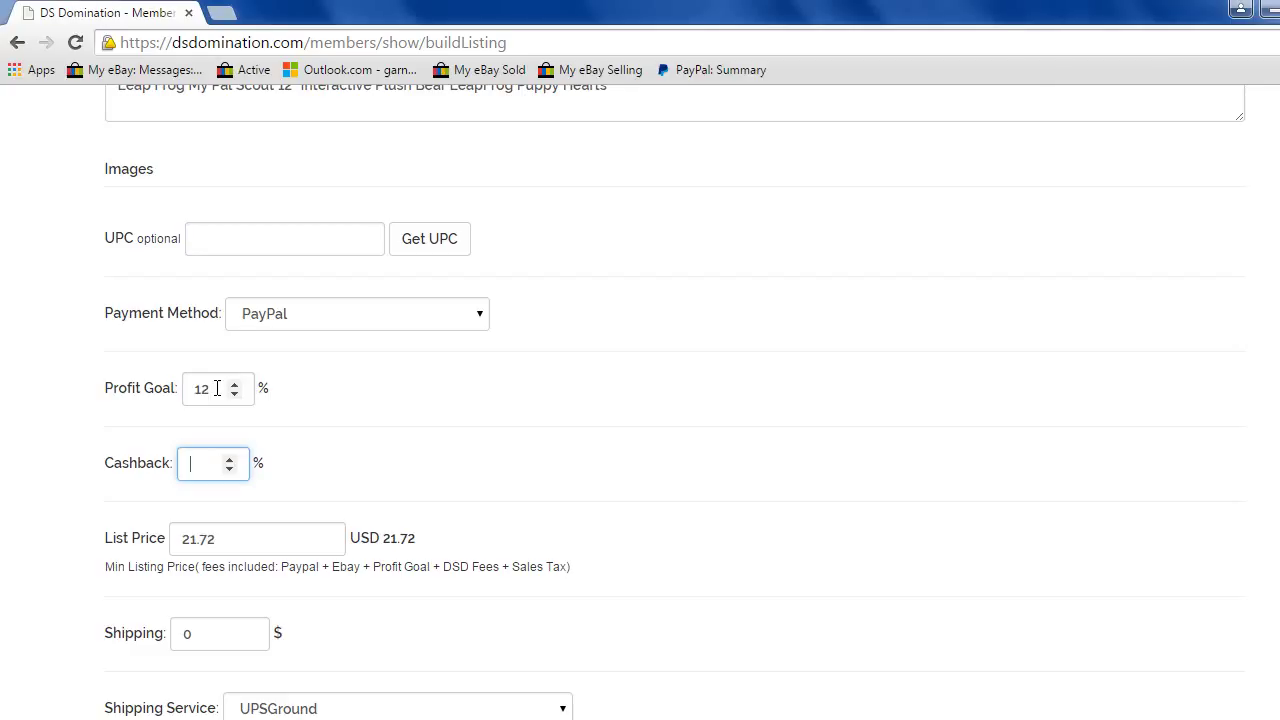
{"action": "type", "text": "3"}
{"action": "key", "text": "Tab"}
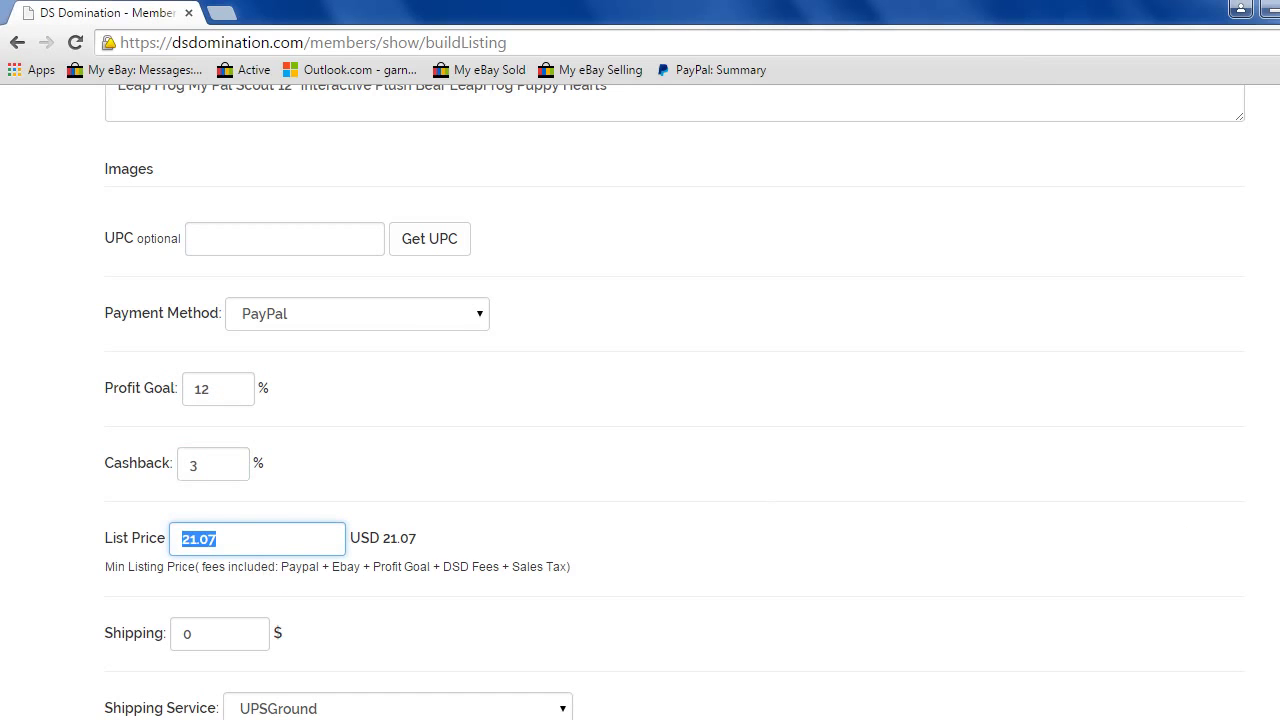
Examine the calculated list price, the fees included in it, and the shipping and duration settings.
{"action": "scroll", "coordinate": [640, 400], "scroll_direction": "down", "scroll_amount": 3}
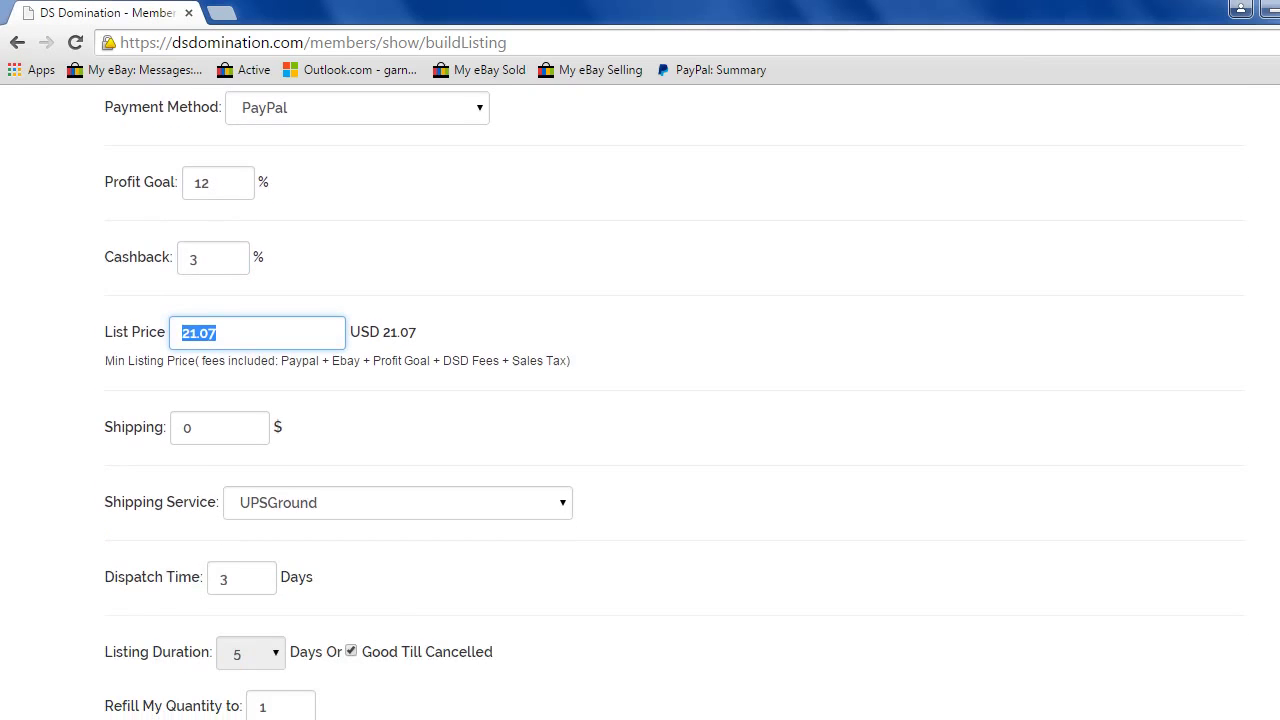
{"action": "scroll", "coordinate": [673, 402], "scroll_direction": "down", "scroll_amount": 1}
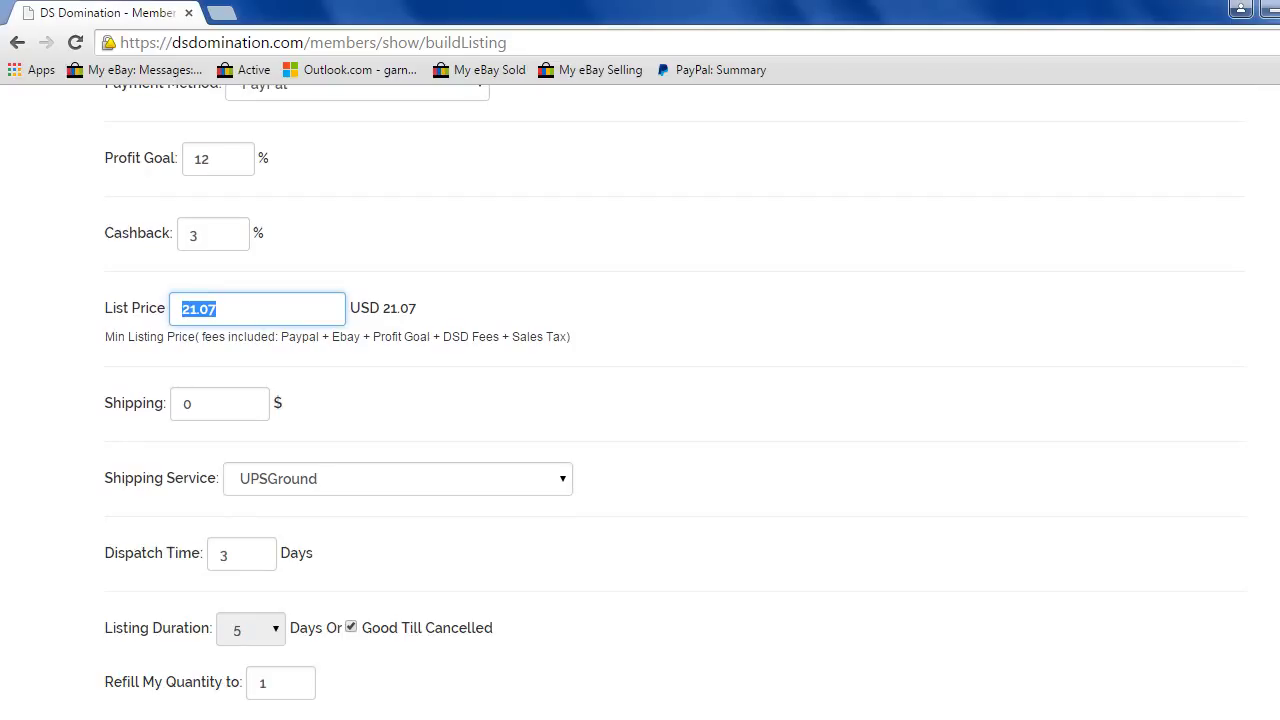
{"action": "scroll", "coordinate": [673, 402], "scroll_direction": "down", "scroll_amount": 1}
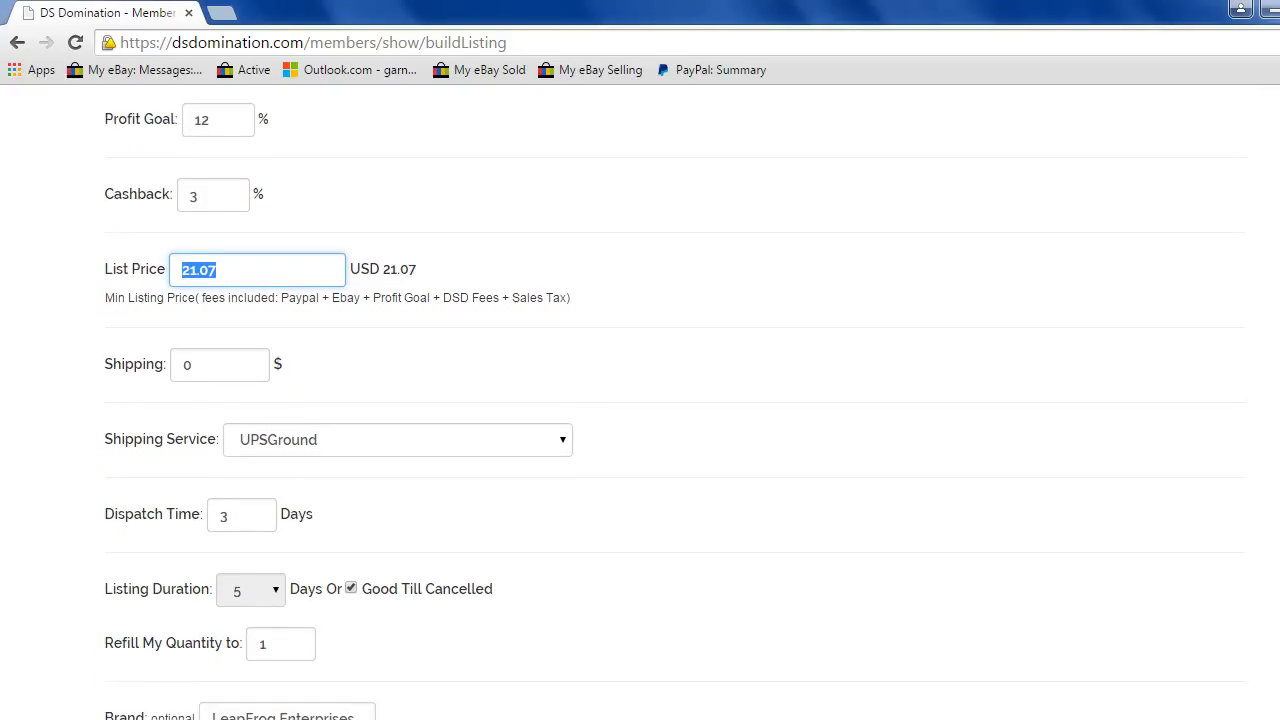
{"action": "left_click", "coordinate": [299, 271]}
{"action": "left_click", "coordinate": [224, 373]}
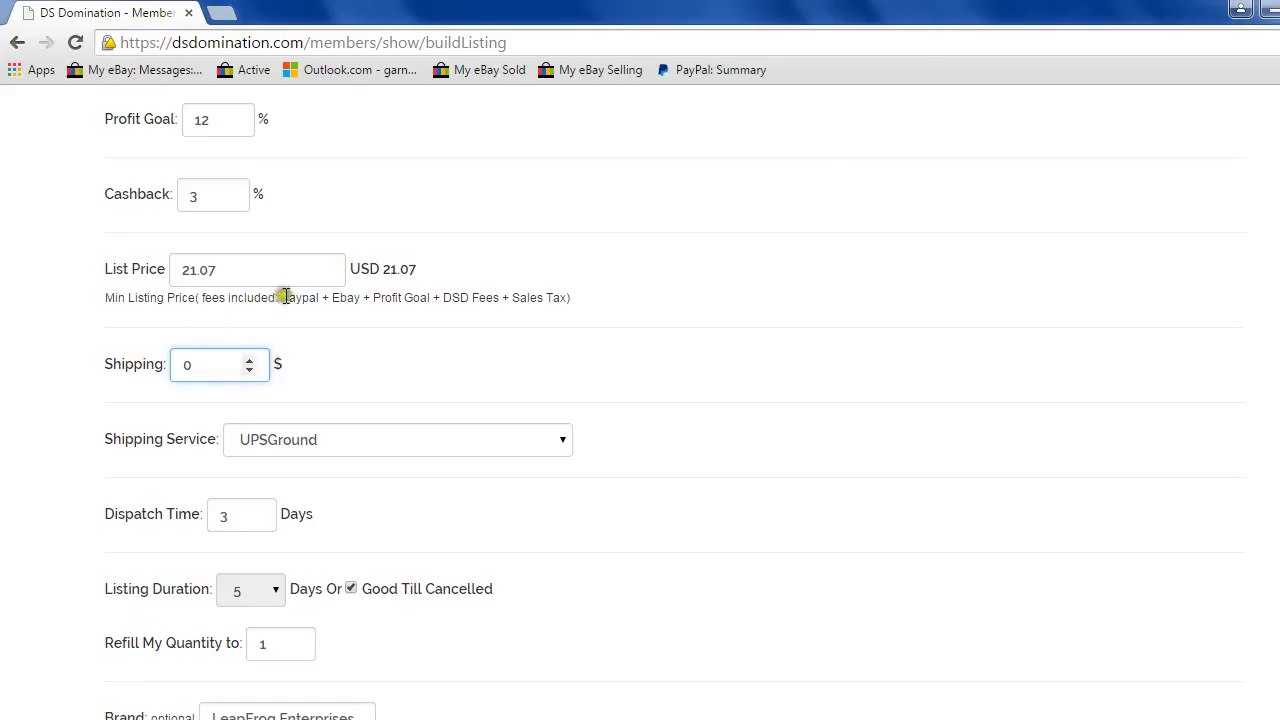
{"action": "left_click_drag", "start_coordinate": [281, 298], "coordinate": [577, 302]}
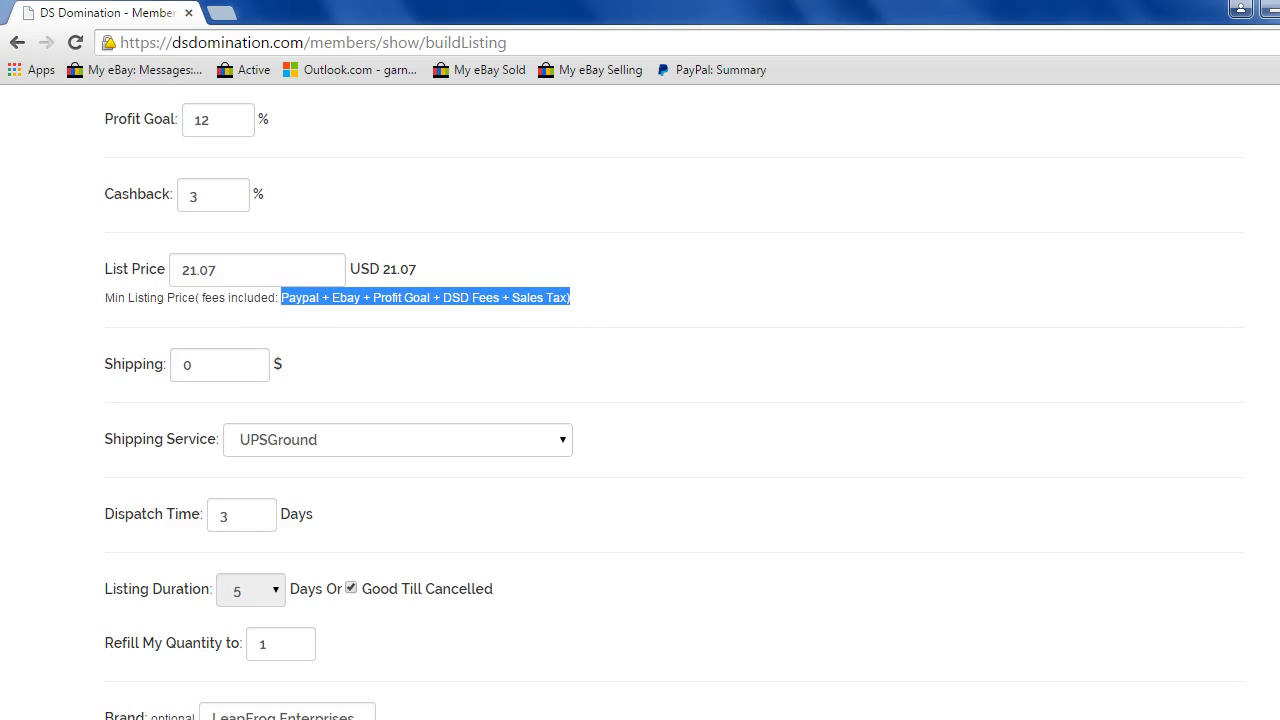
{"action": "scroll", "coordinate": [640, 400], "scroll_direction": "up", "scroll_amount": 1}
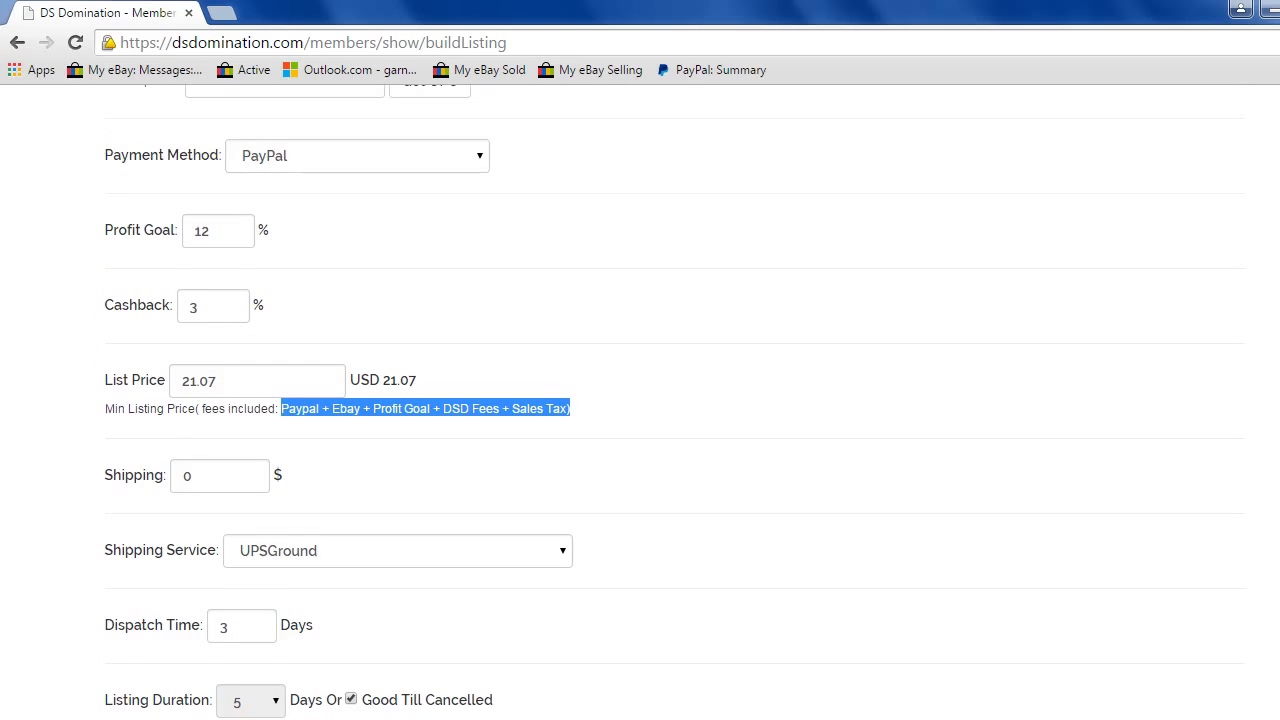
{"action": "scroll", "coordinate": [342, 397], "scroll_direction": "up", "scroll_amount": 3}
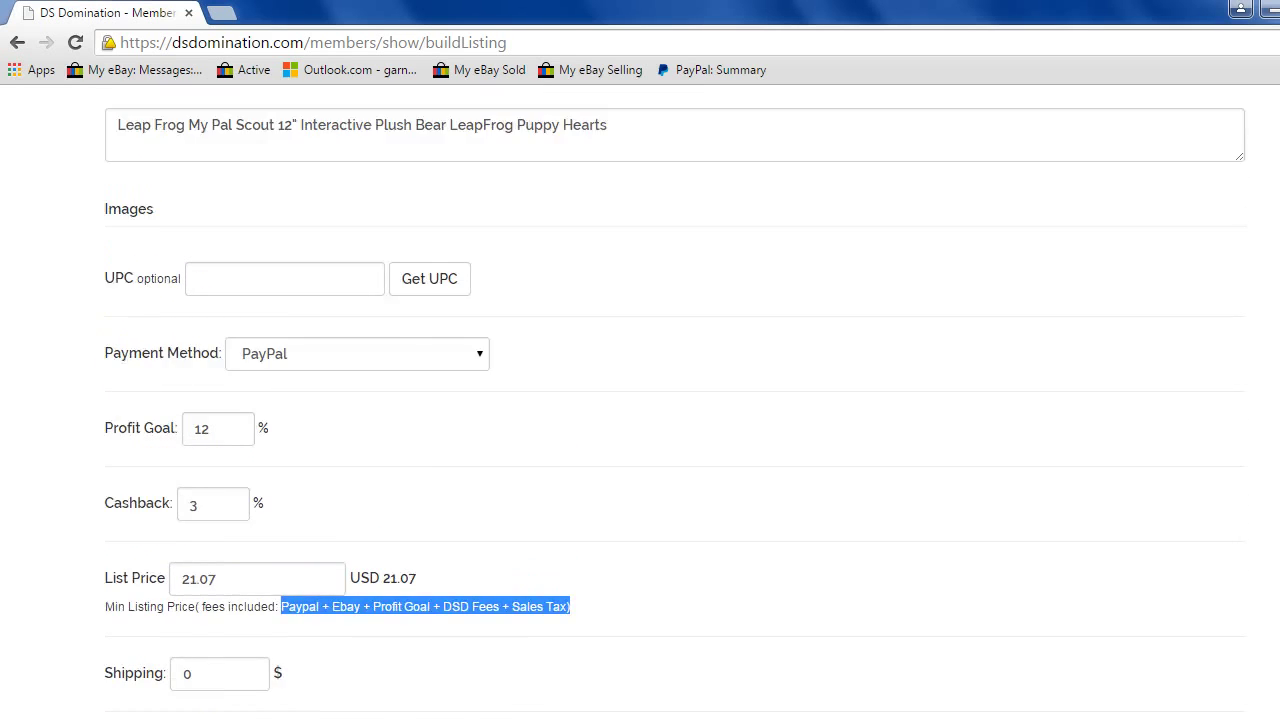
{"action": "scroll", "coordinate": [342, 397], "scroll_direction": "down", "scroll_amount": 2}
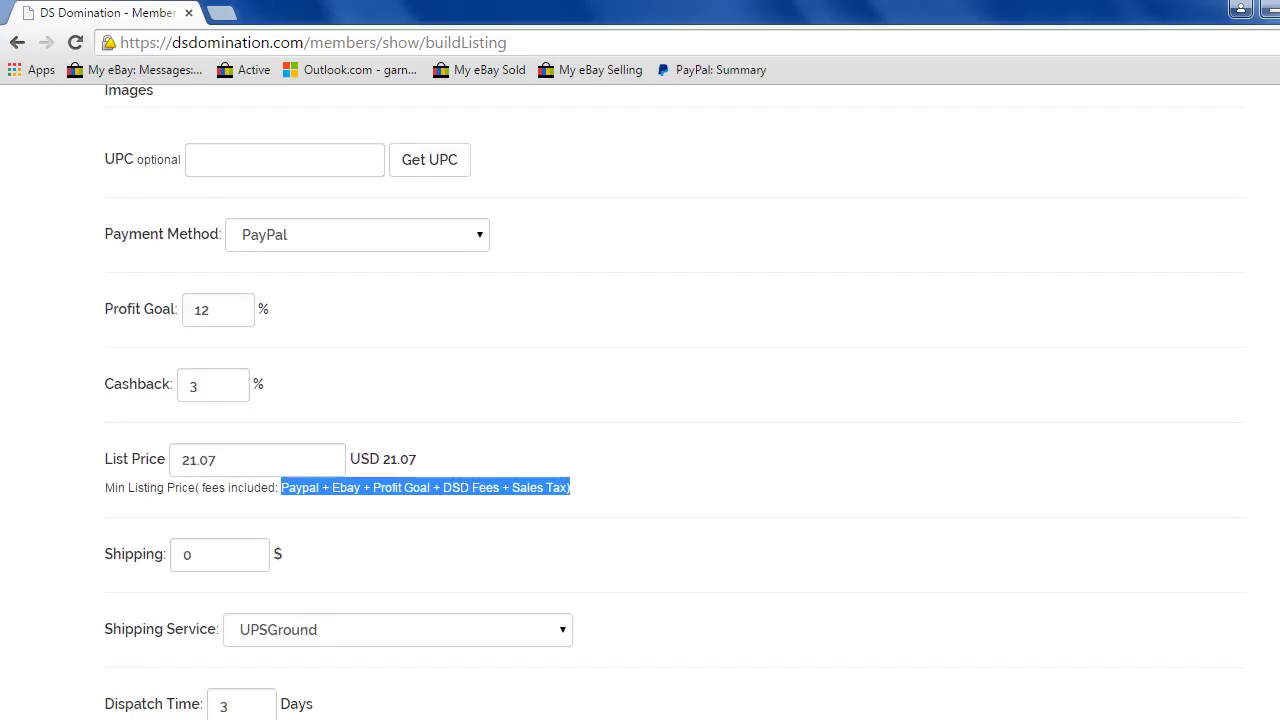
Compare the list price with the competing eBay seller's price for Leap Frog My Pal Scout, returning to the listing builder.
{"action": "left_click", "coordinate": [223, 460]}
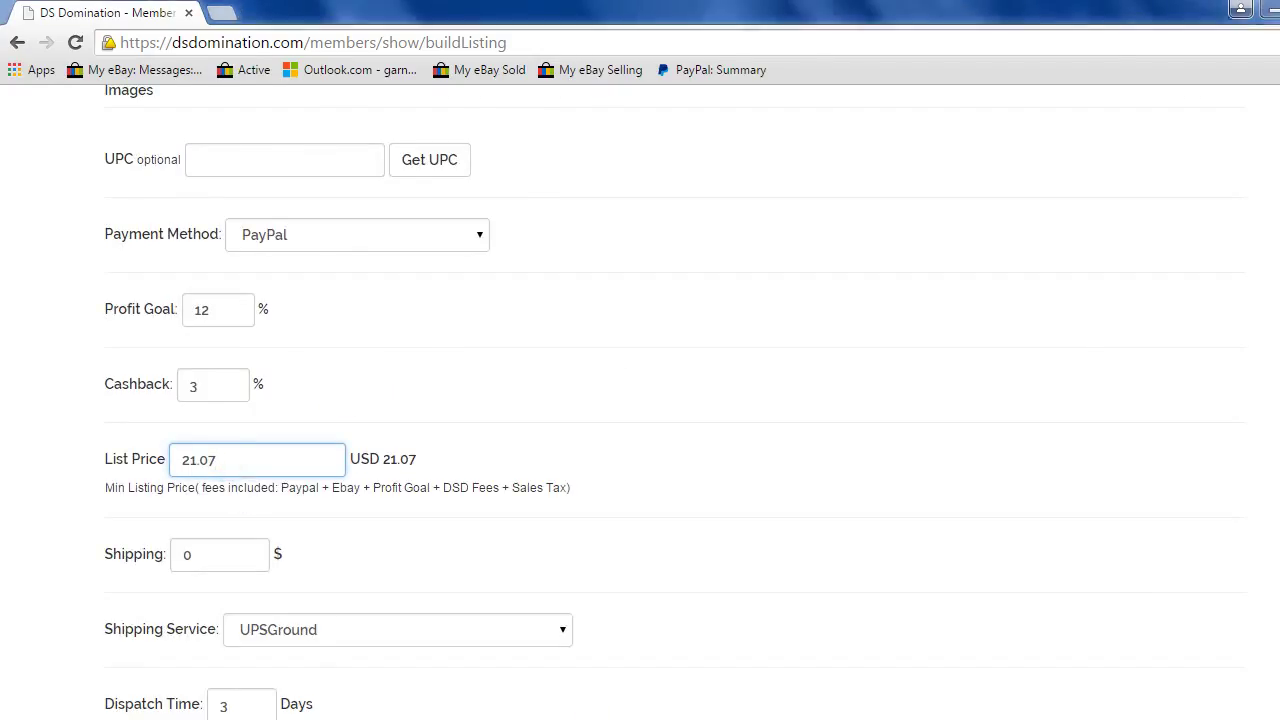
{"action": "key", "text": "alt+Tab"}
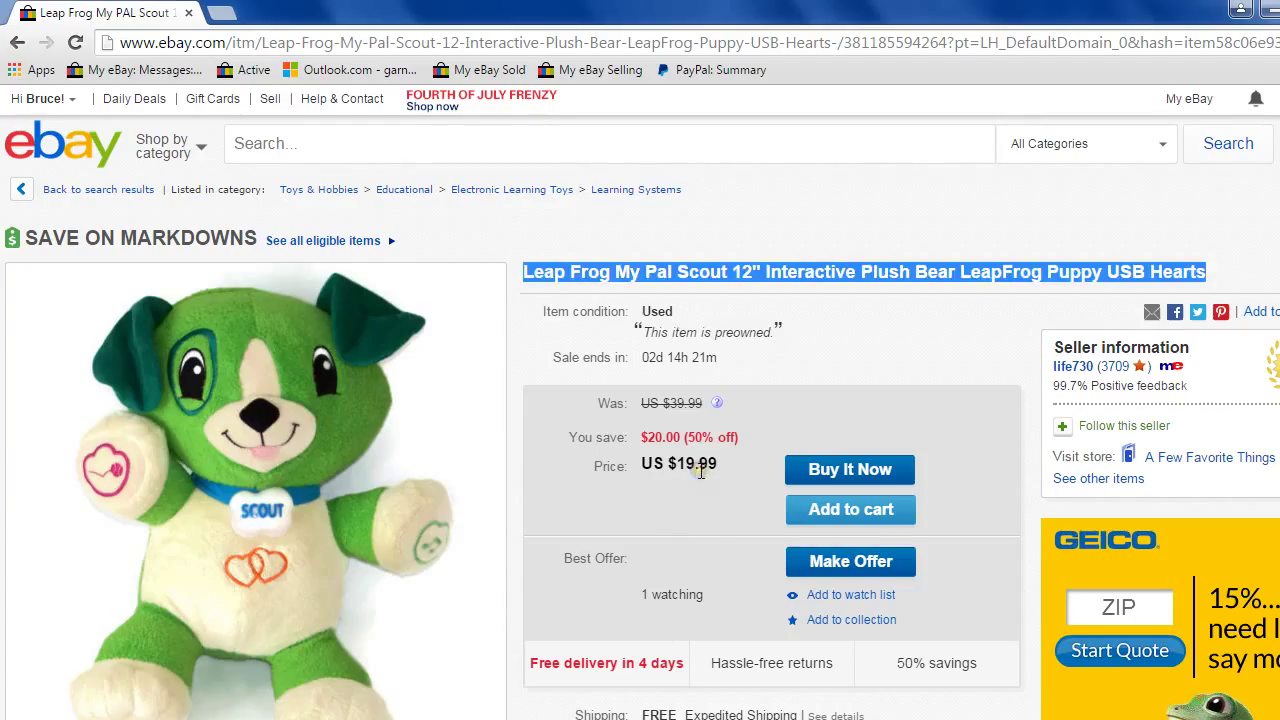
{"action": "key", "text": "alt+Tab"}
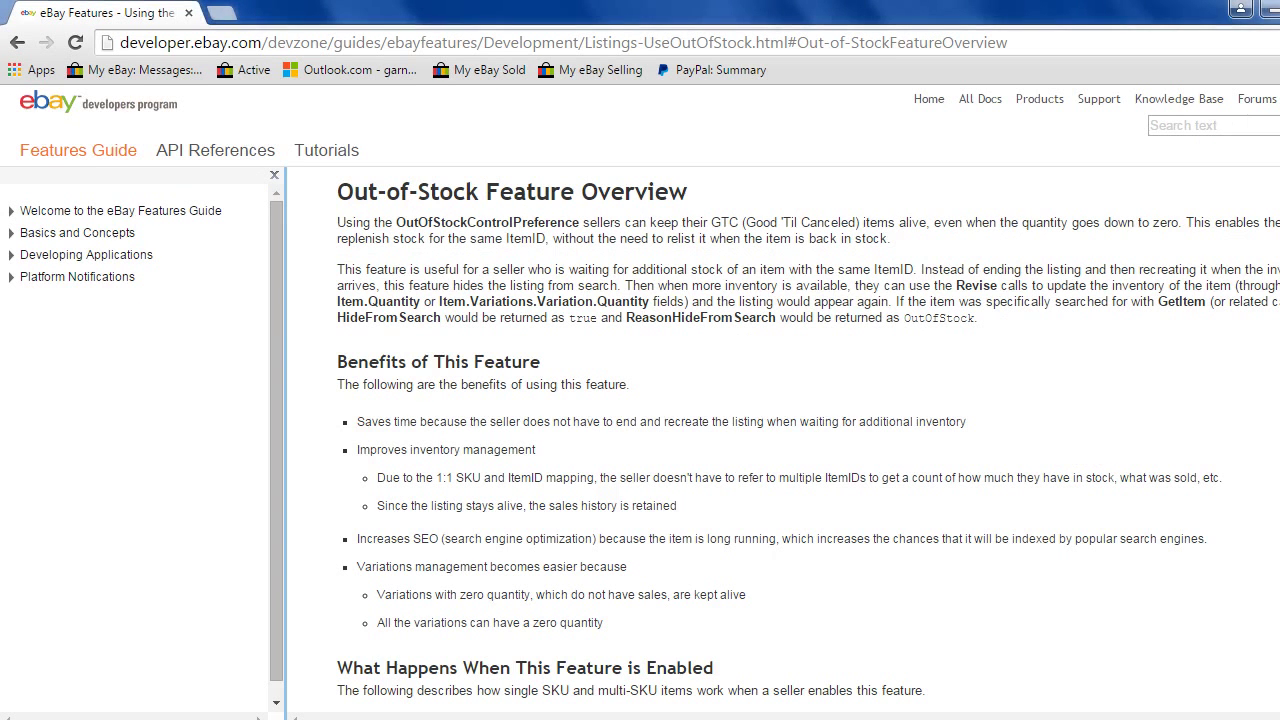
{"action": "key", "text": "alt+Tab"}
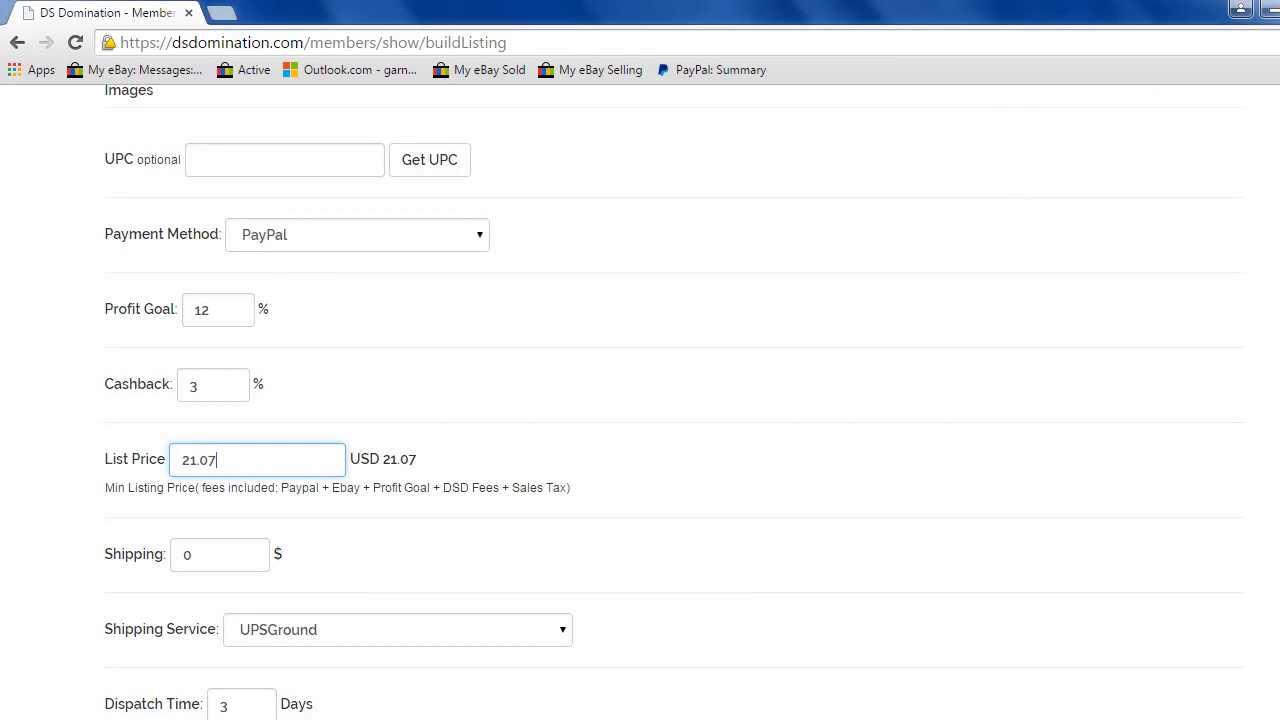
Lower the profit goal to 4%, trying 3% first, and keep the recalculated list price.
{"action": "left_click", "coordinate": [167, 310]}
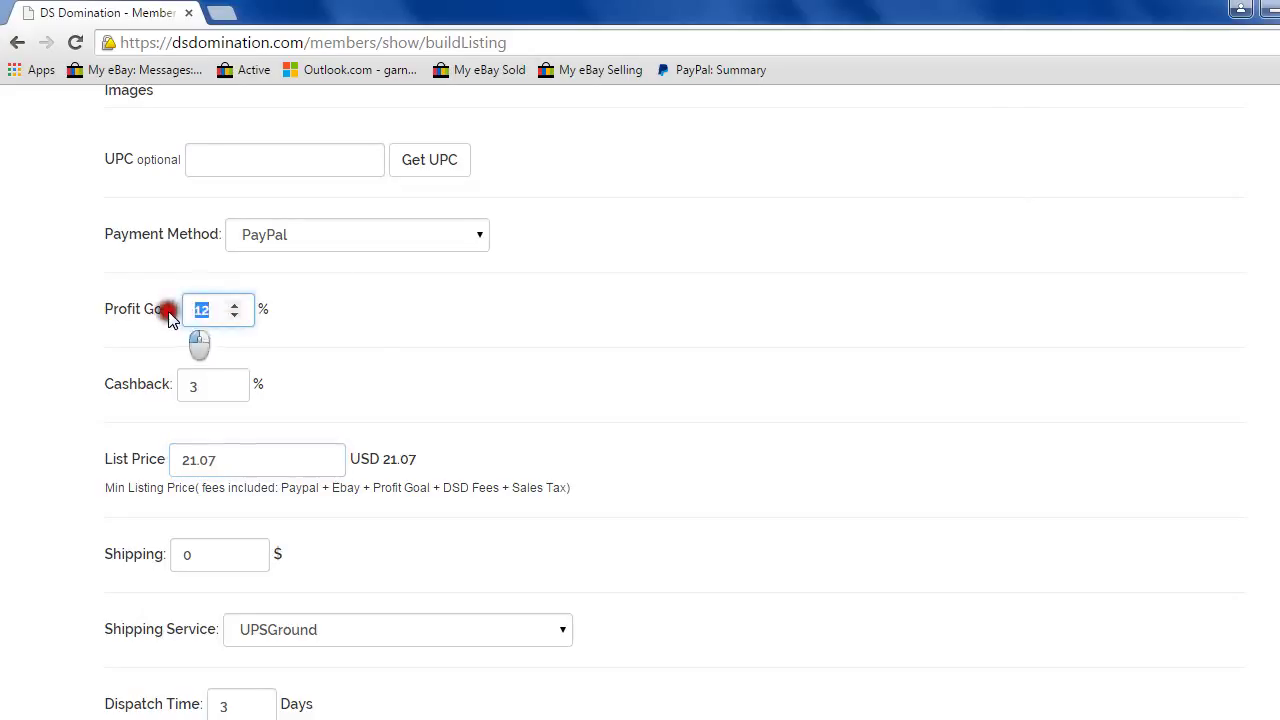
{"action": "type", "text": "3"}
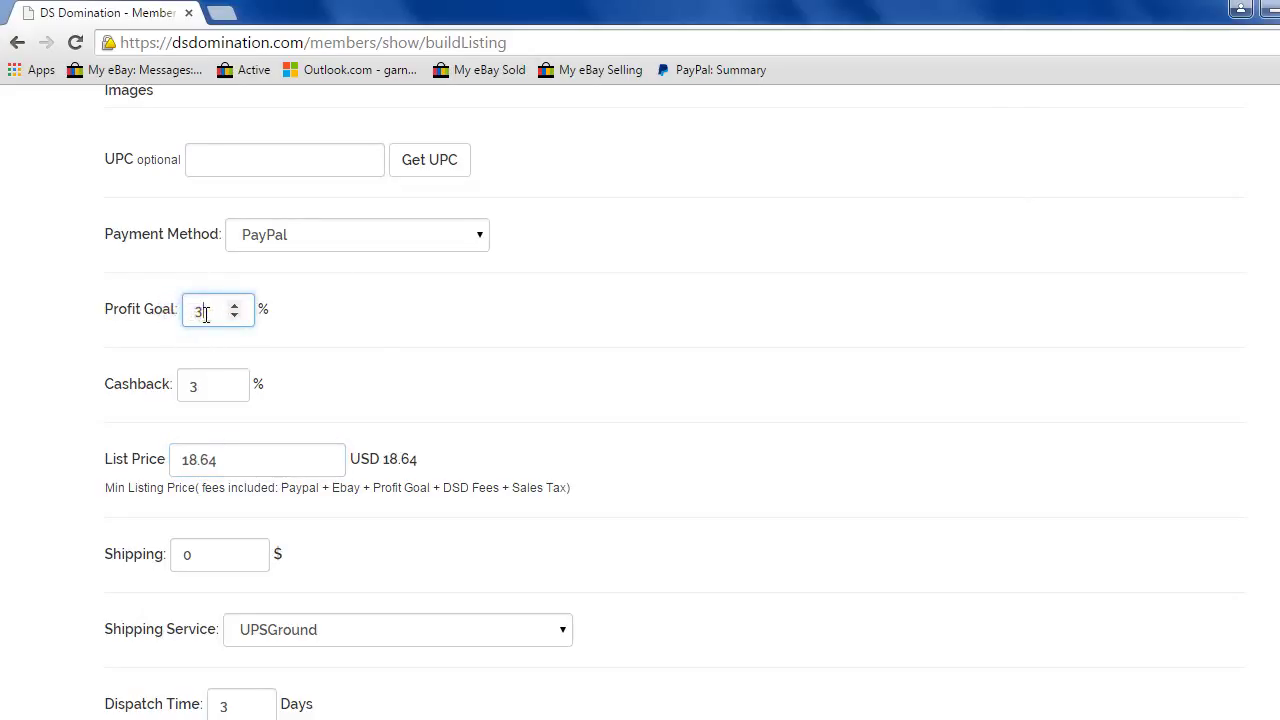
{"action": "key", "text": "BackSpace"}
{"action": "type", "text": "4"}
{"action": "key", "text": "Tab"}
{"action": "key", "text": "Tab"}
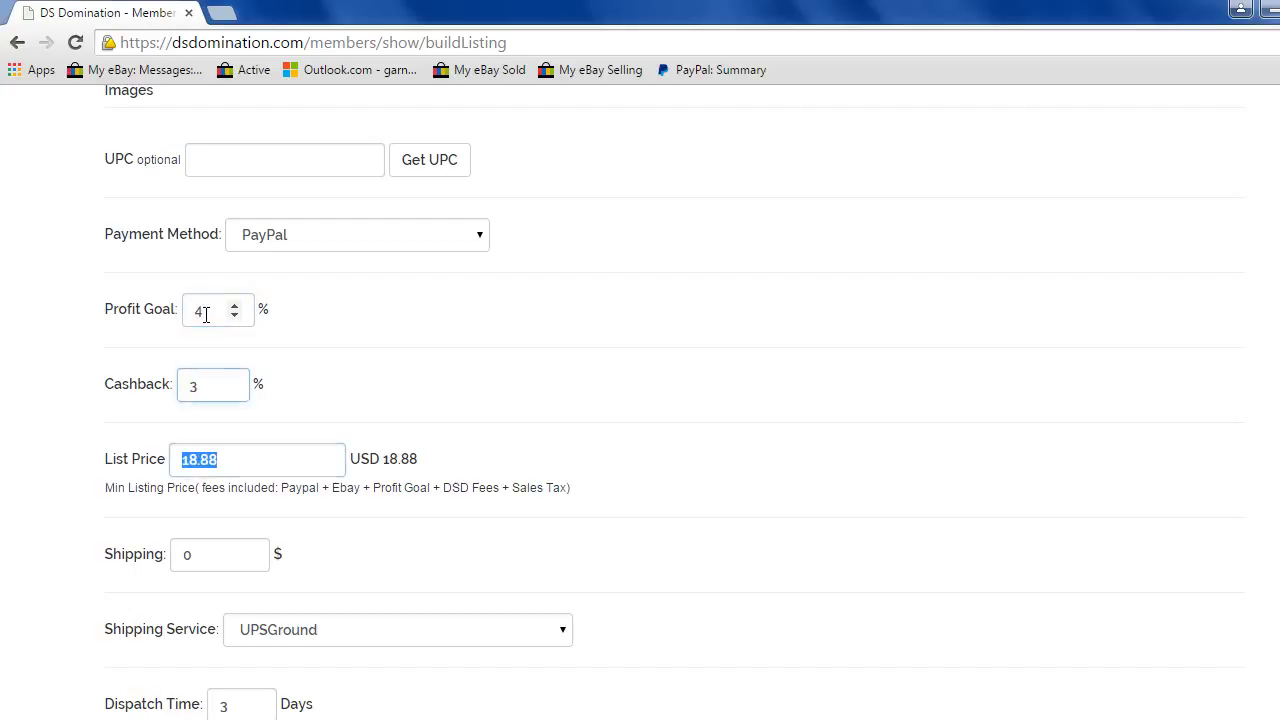
{"action": "key", "text": "Tab"}
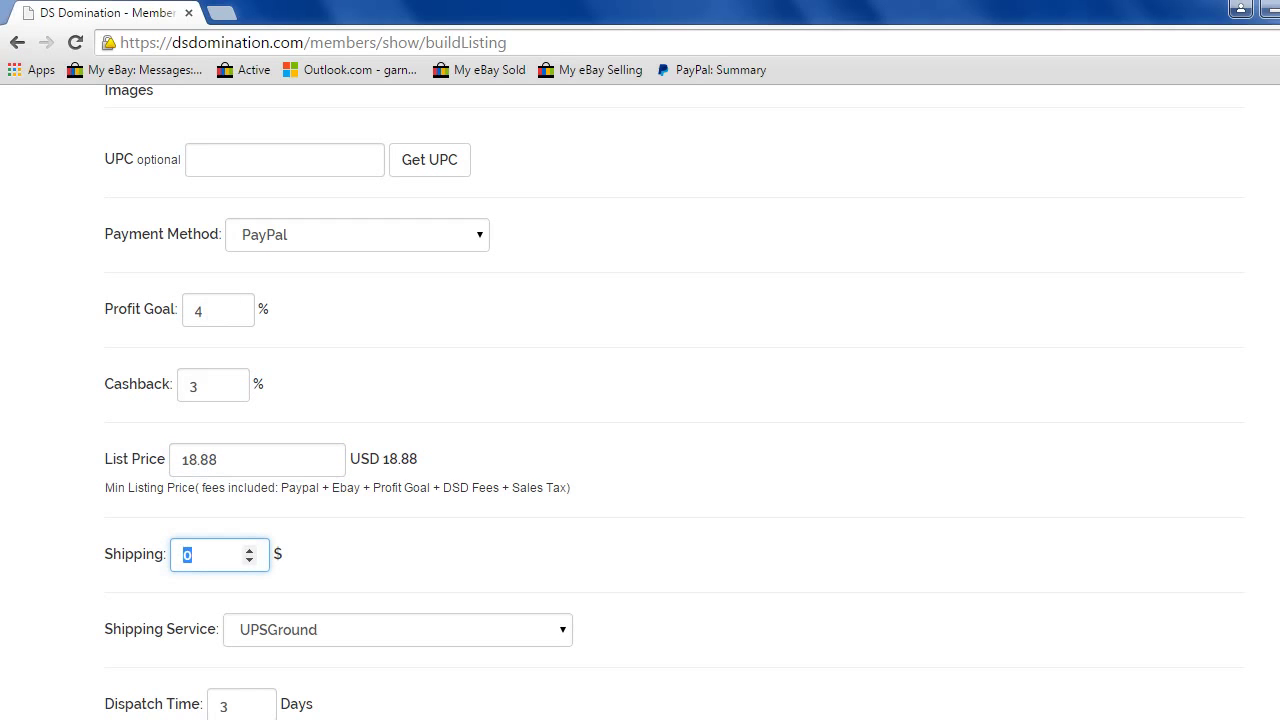
Check the shipping service choices and try a dispatch time of 4 days before restoring 3 days.
{"action": "scroll", "coordinate": [673, 402], "scroll_direction": "down", "scroll_amount": 3}
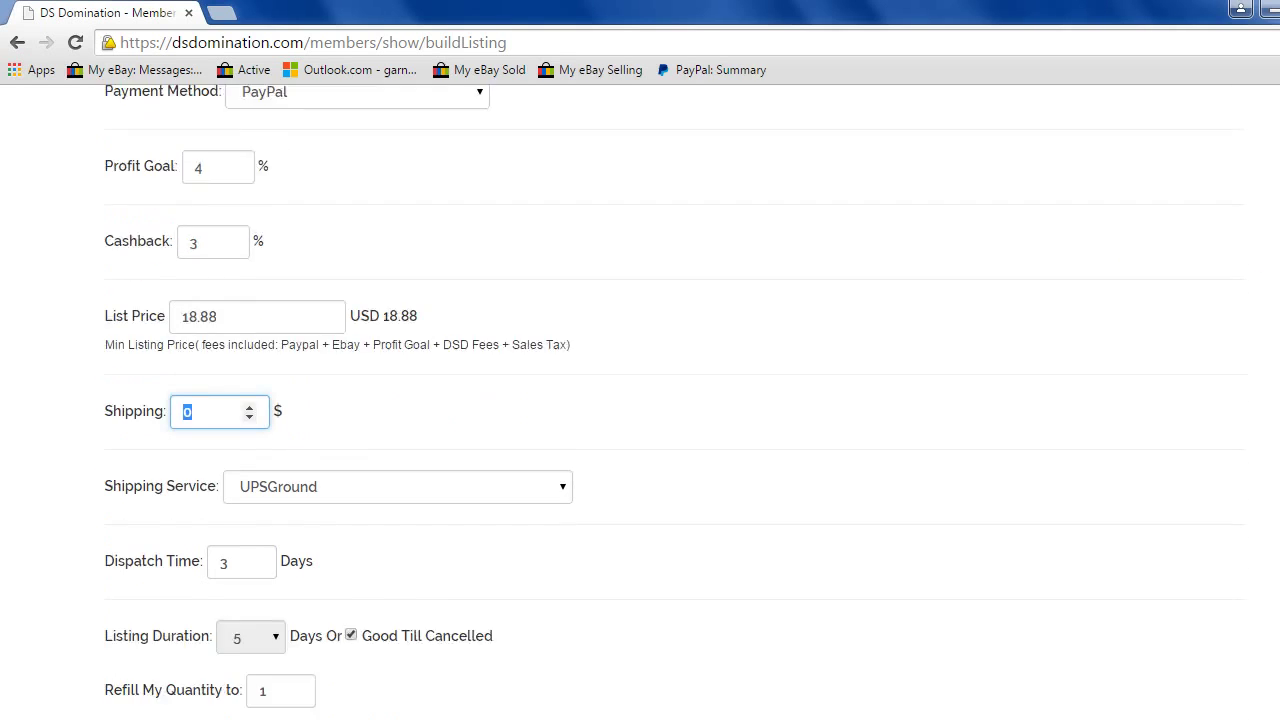
{"action": "left_click", "coordinate": [563, 335]}
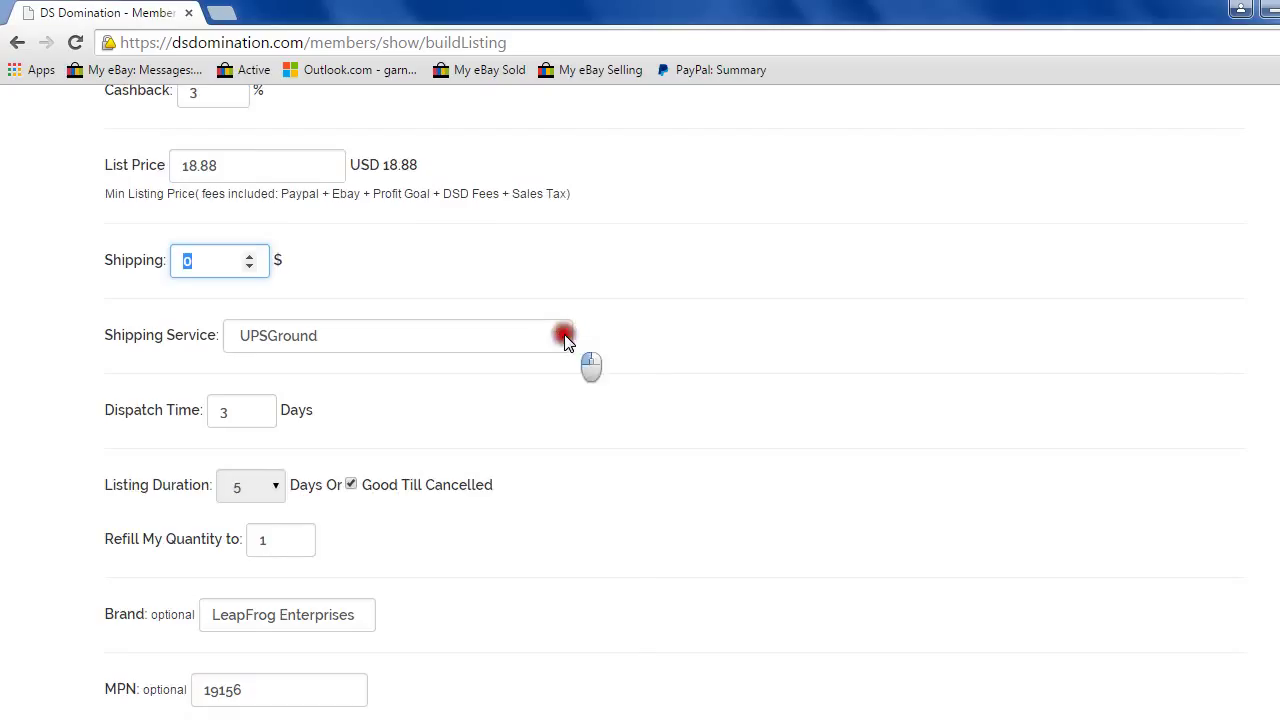
{"action": "left_click", "coordinate": [563, 334]}
{"action": "left_click", "coordinate": [1087, 414]}
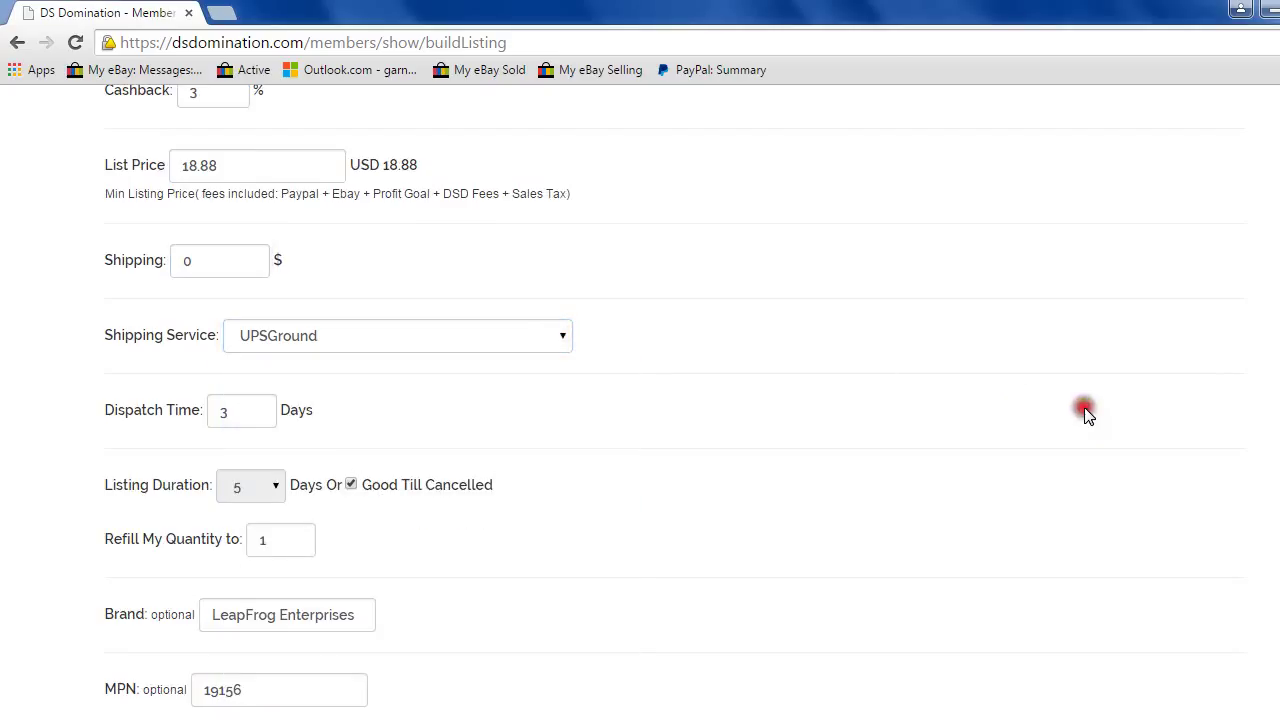
{"action": "left_click", "coordinate": [256, 407]}
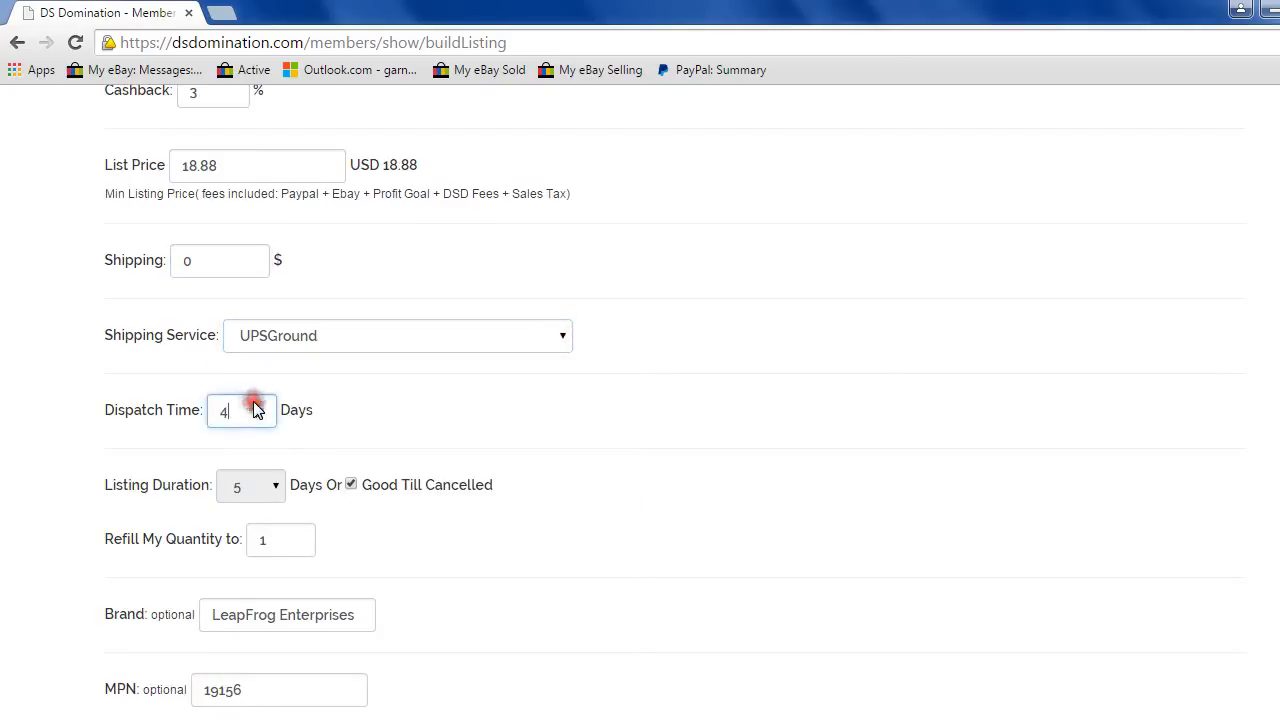
{"action": "left_click", "coordinate": [256, 419]}
Review the remaining listing options, the product description with its 19156 item number, and the shipping and return policy text.
{"action": "scroll", "coordinate": [640, 400], "scroll_direction": "down", "scroll_amount": 3}
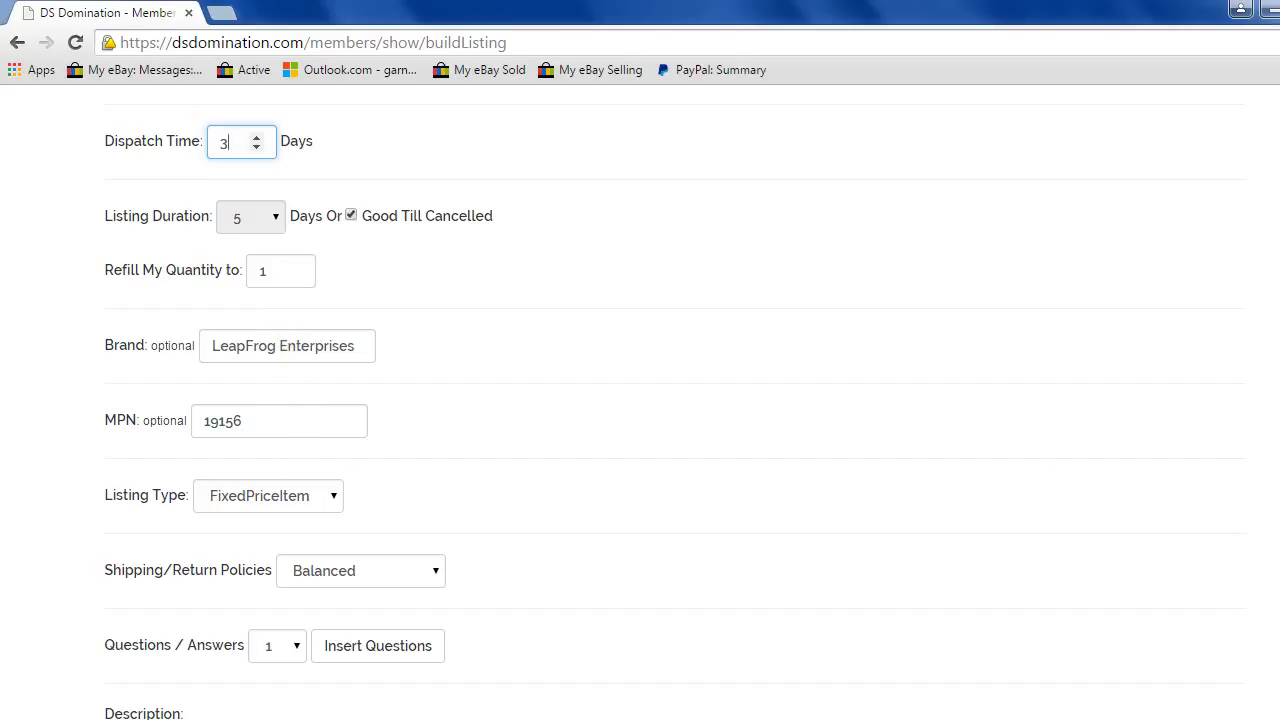
{"action": "scroll", "coordinate": [676, 400], "scroll_direction": "down", "scroll_amount": 4}
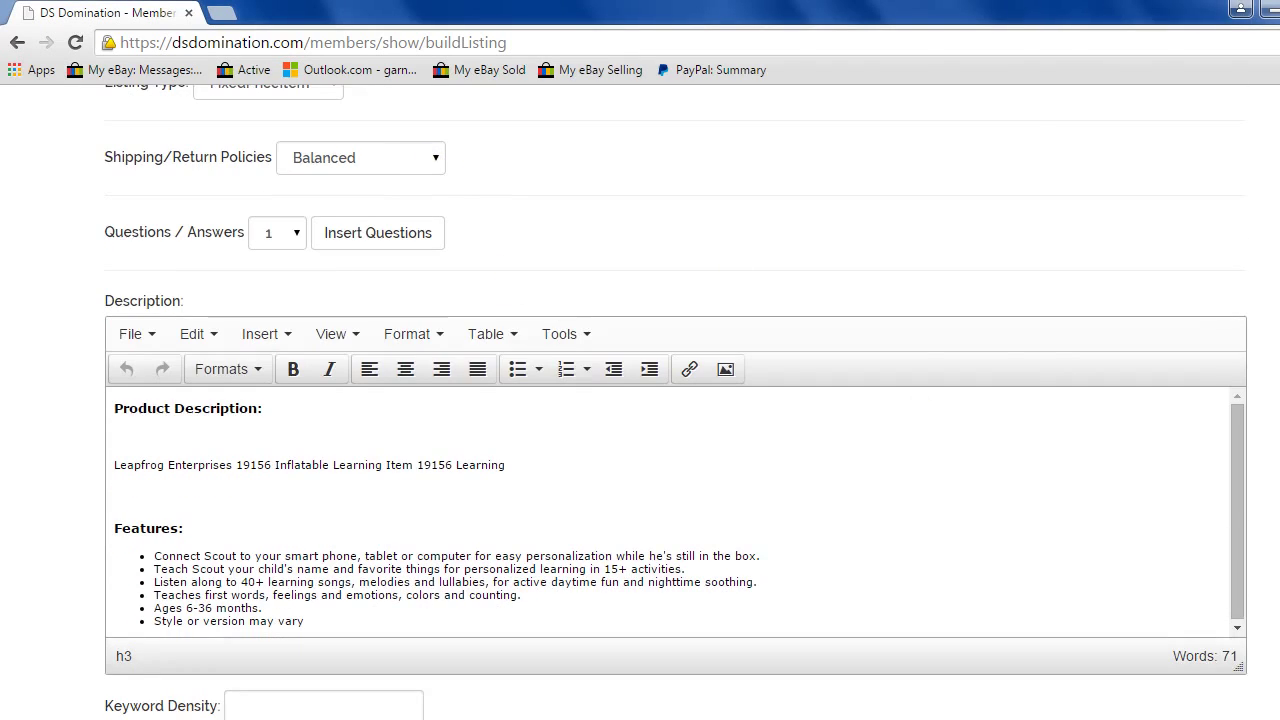
{"action": "left_click_drag", "start_coordinate": [1237, 503], "coordinate": [1245, 542]}
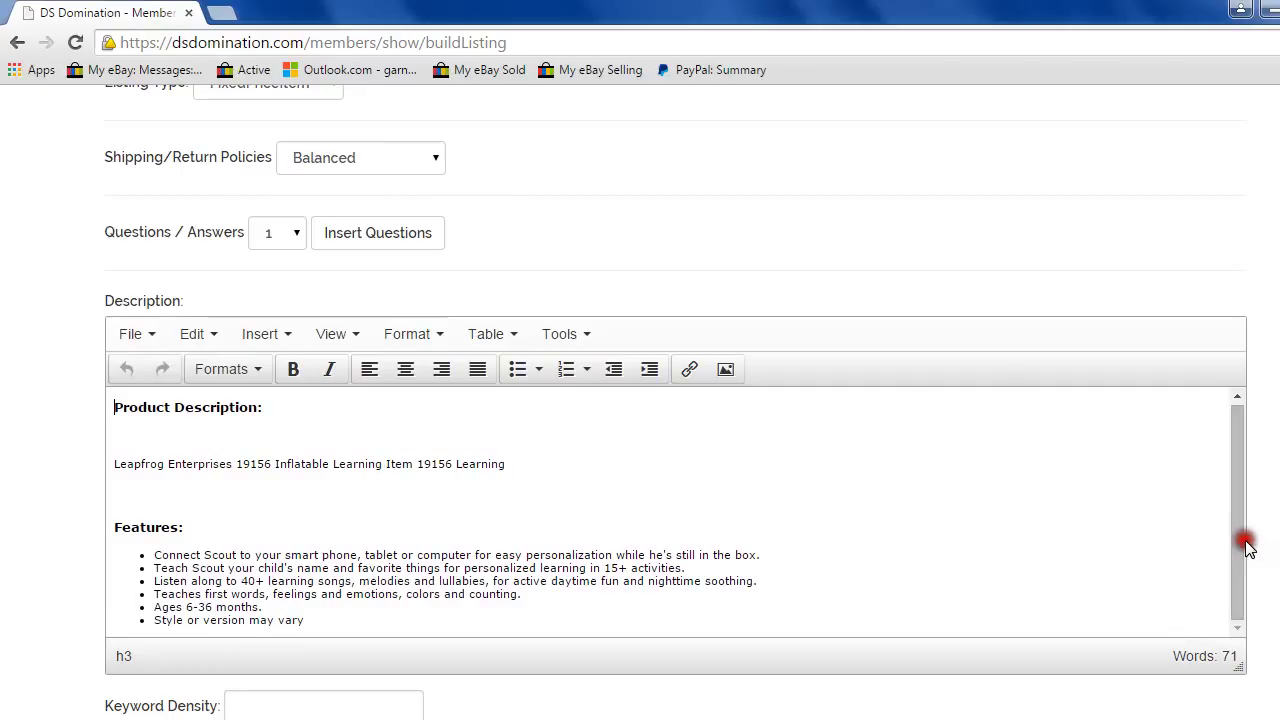
{"action": "left_click", "coordinate": [714, 455]}
{"action": "scroll", "coordinate": [1004, 462], "scroll_direction": "down", "scroll_amount": 1}
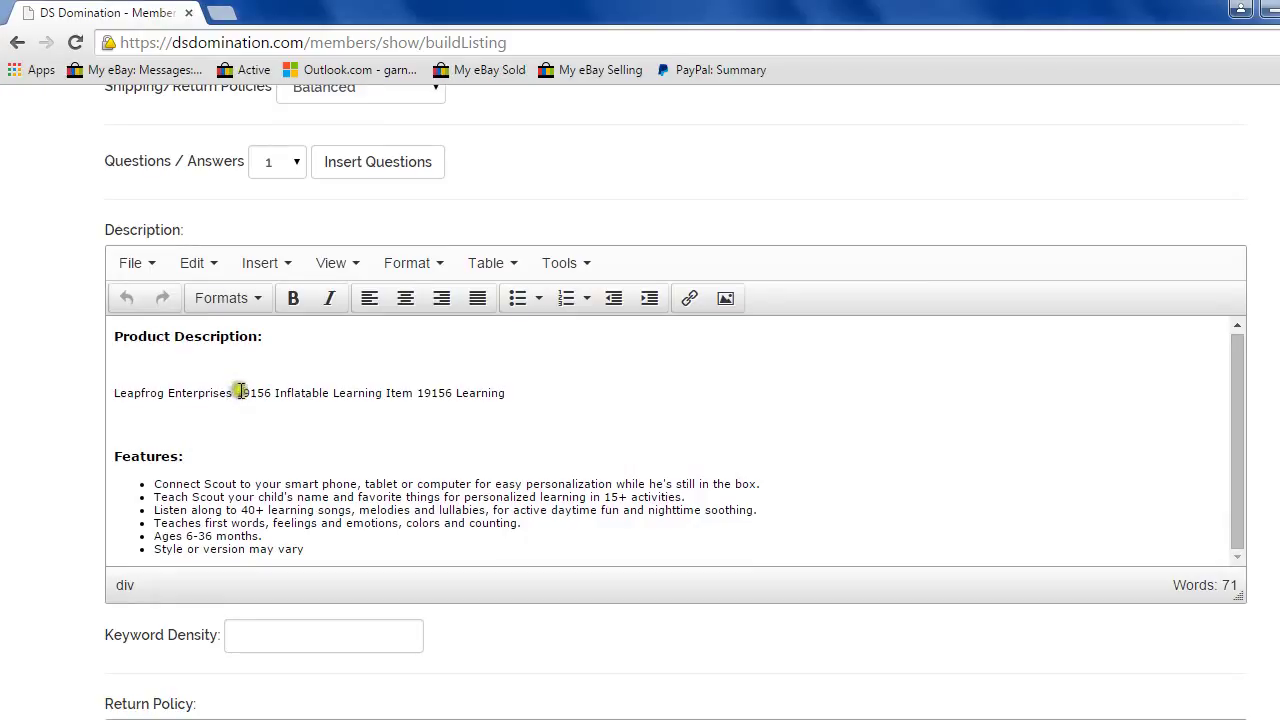
{"action": "left_click_drag", "start_coordinate": [239, 390], "coordinate": [272, 390]}
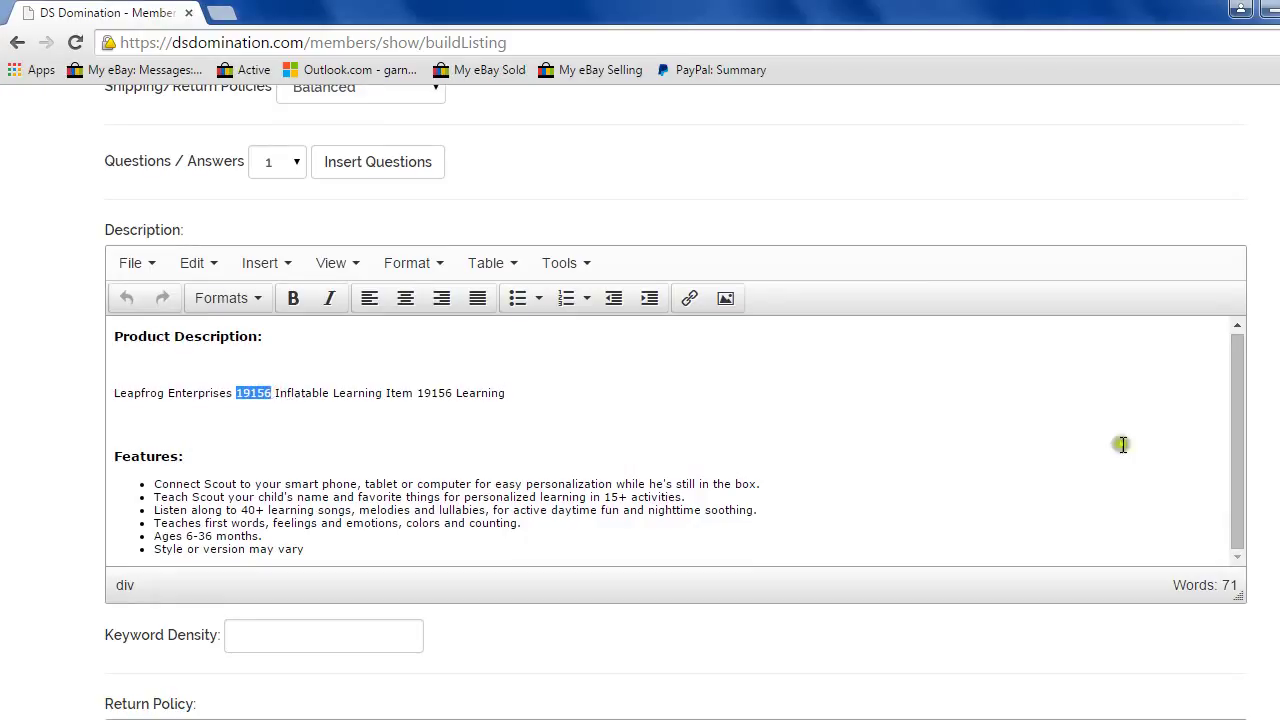
{"action": "scroll", "coordinate": [640, 400], "scroll_direction": "down", "scroll_amount": 5}
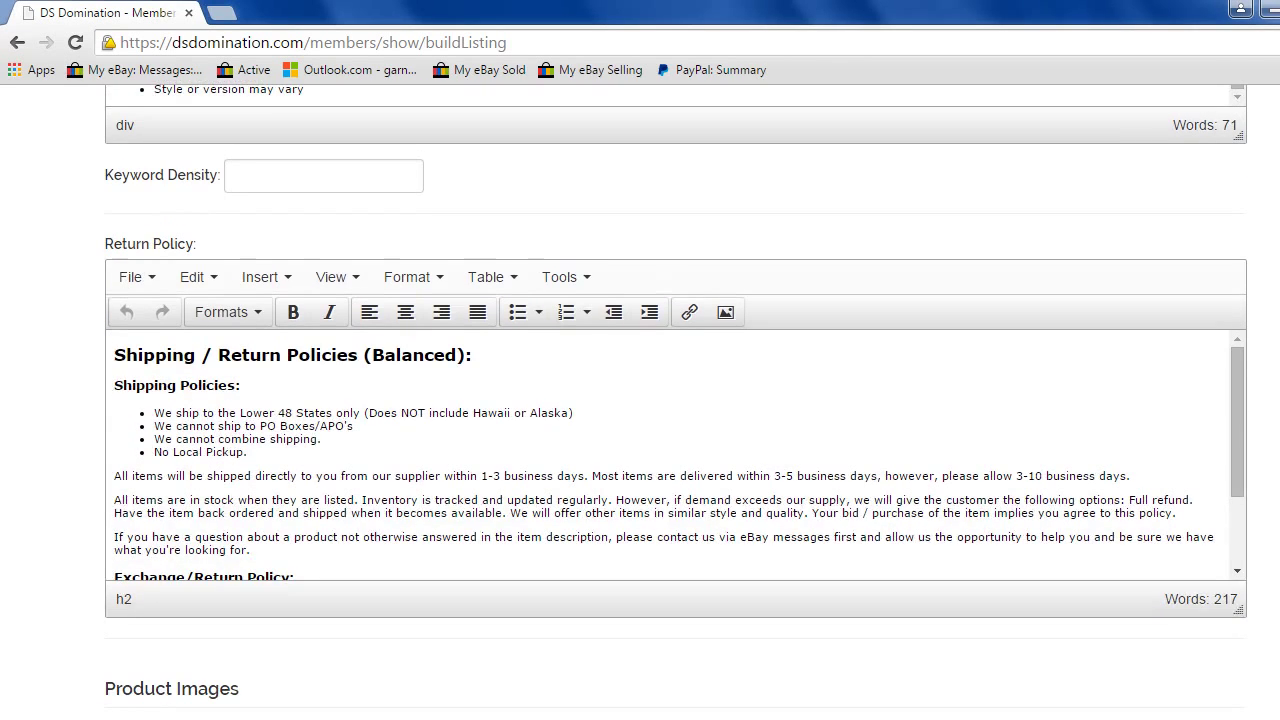
Check the product description's keyword density for "Leapfrog" and for "Leap frog".
{"action": "scroll", "coordinate": [262, 530], "scroll_direction": "up", "scroll_amount": 3}
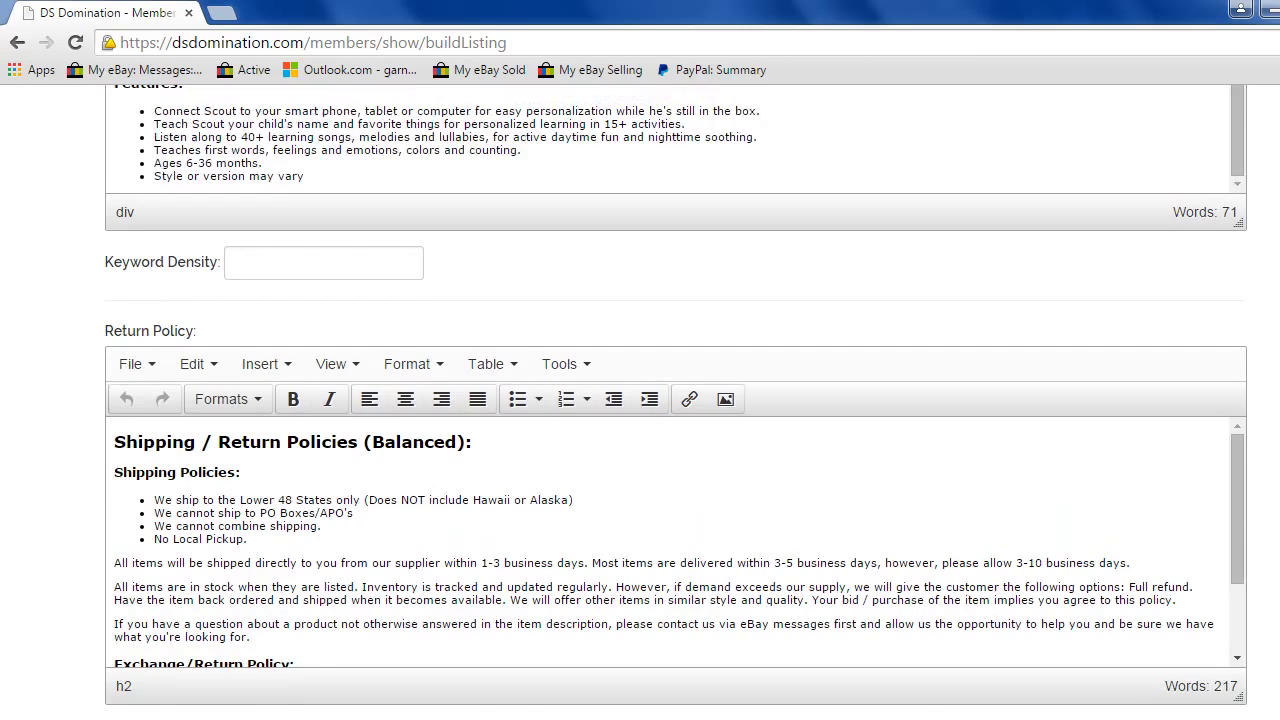
{"action": "left_click", "coordinate": [350, 405]}
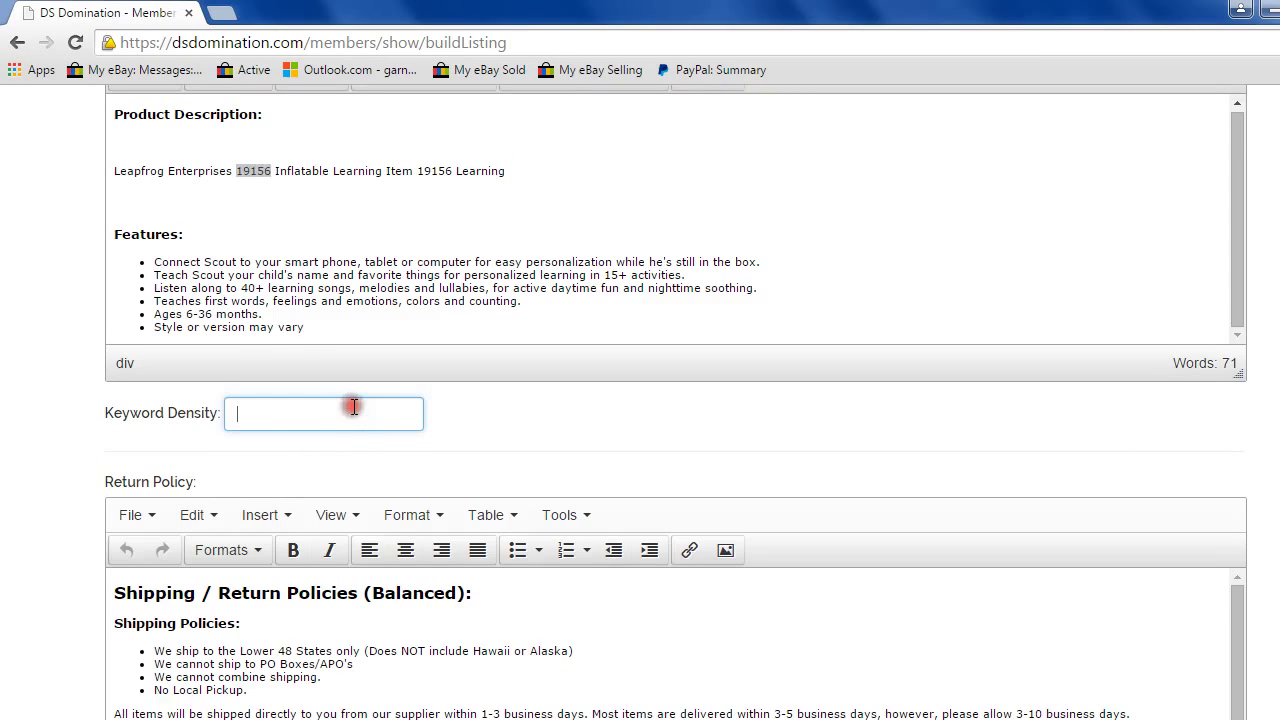
{"action": "type", "text": "Leapfrog"}
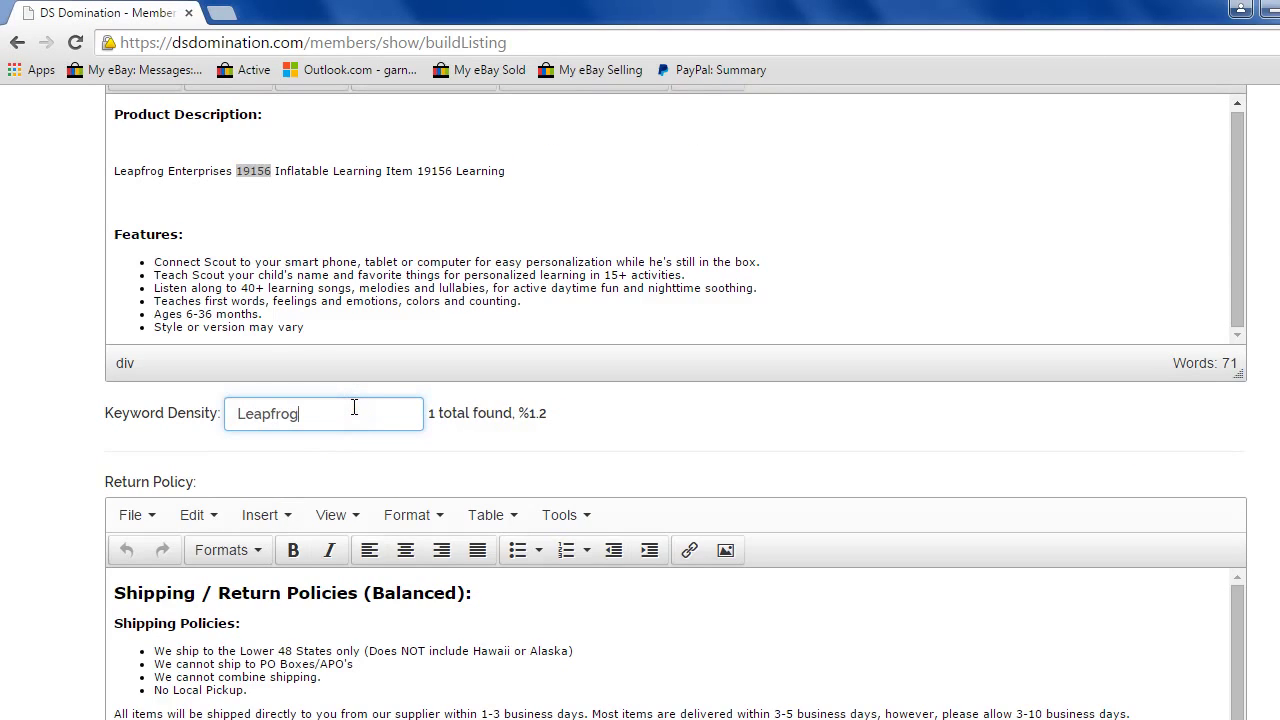
{"action": "key", "text": "BackSpace"}
{"action": "key", "text": "BackSpace"}
{"action": "key", "text": "BackSpace"}
{"action": "key", "text": "BackSpace"}
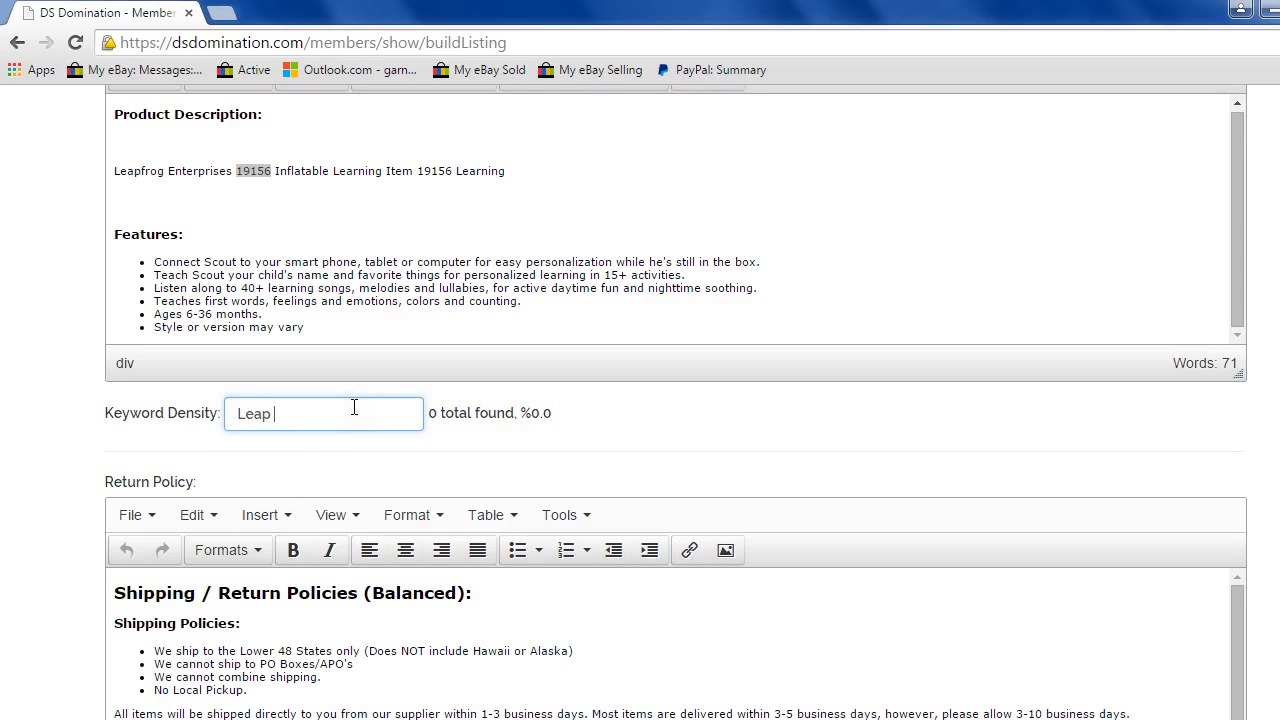
{"action": "type", "text": "frog"}
Check the description's keyword density for "Bear" and clear the keyword.
{"action": "key", "text": "BackSpace"}
{"action": "key", "text": "BackSpace"}
{"action": "key", "text": "BackSpace"}
{"action": "key", "text": "BackSpace"}
{"action": "key", "text": "BackSpace"}
{"action": "key", "text": "BackSpace"}
{"action": "key", "text": "BackSpace"}
{"action": "key", "text": "BackSpace"}
{"action": "key", "text": "BackSpace"}
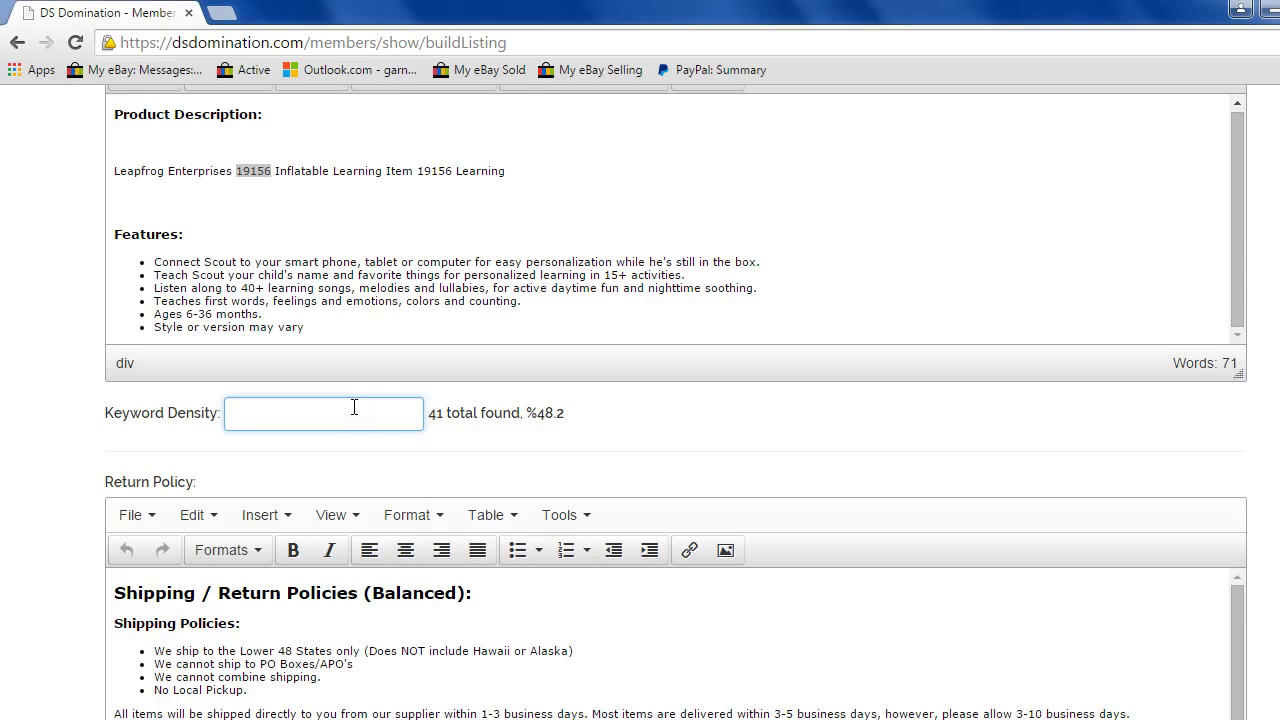
{"action": "type", "text": "Bear"}
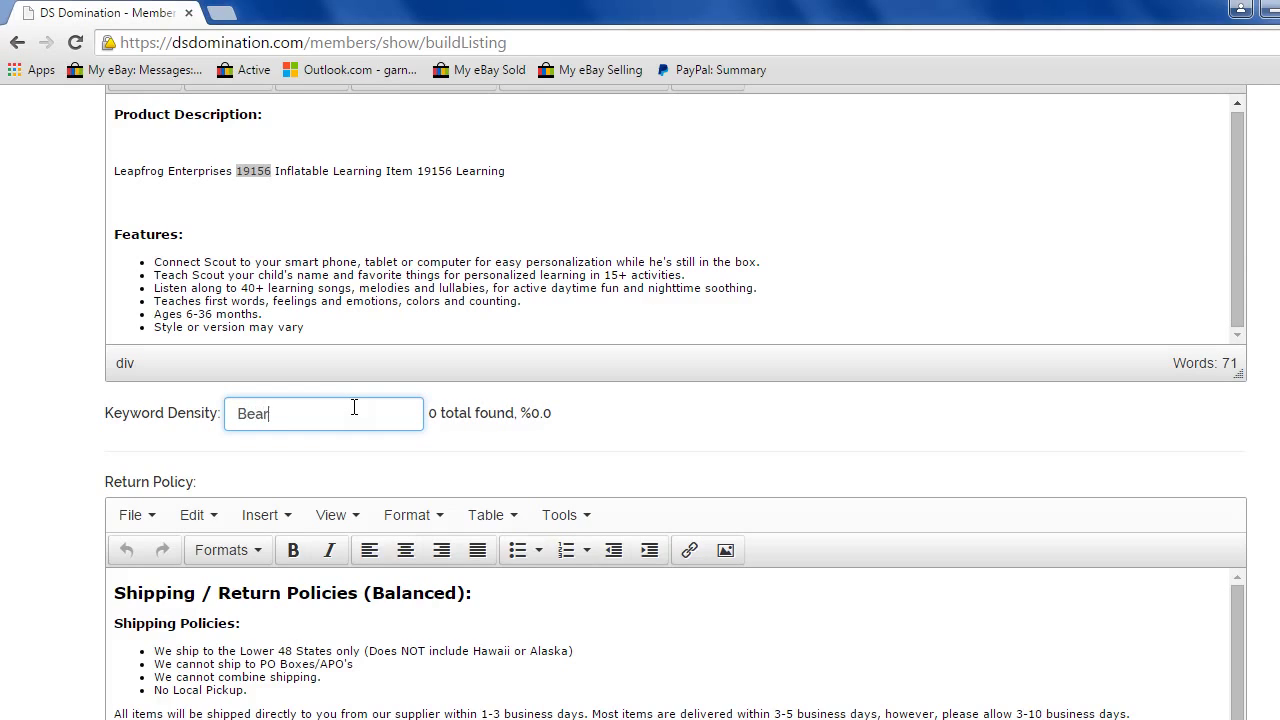
{"action": "key", "text": "BackSpace"}
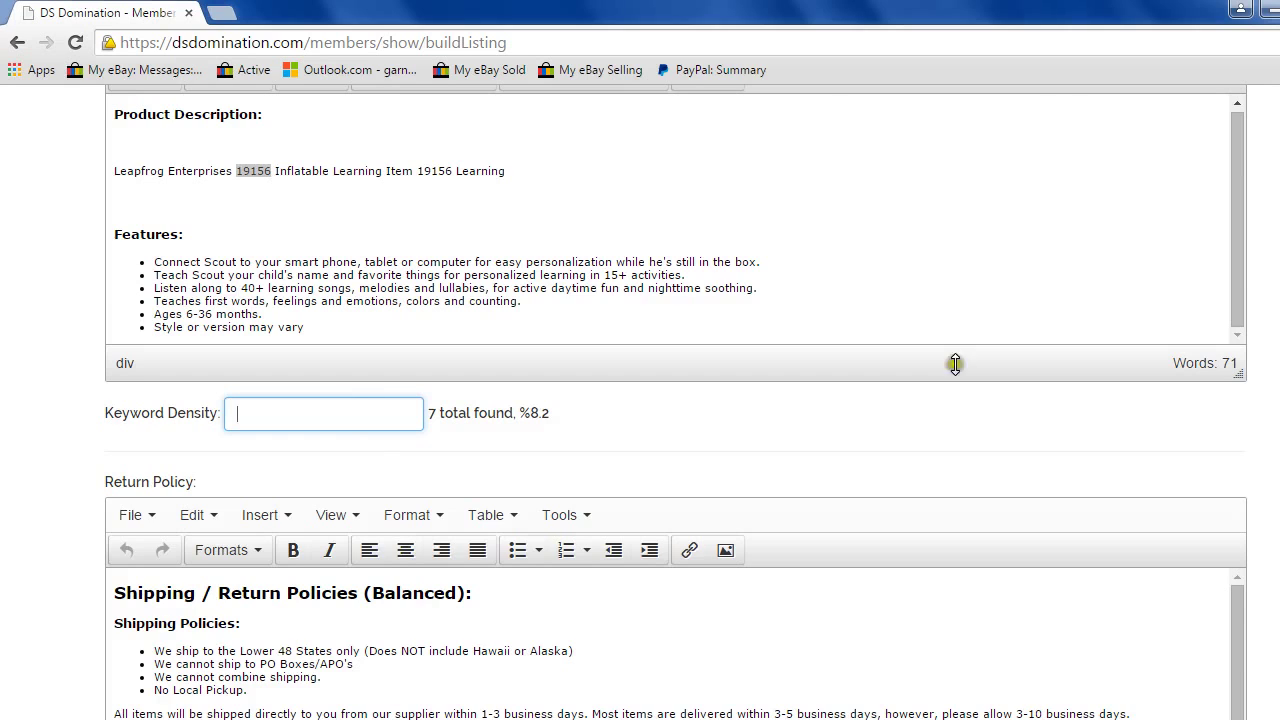
{"action": "scroll", "coordinate": [676, 400], "scroll_direction": "down", "scroll_amount": 2}
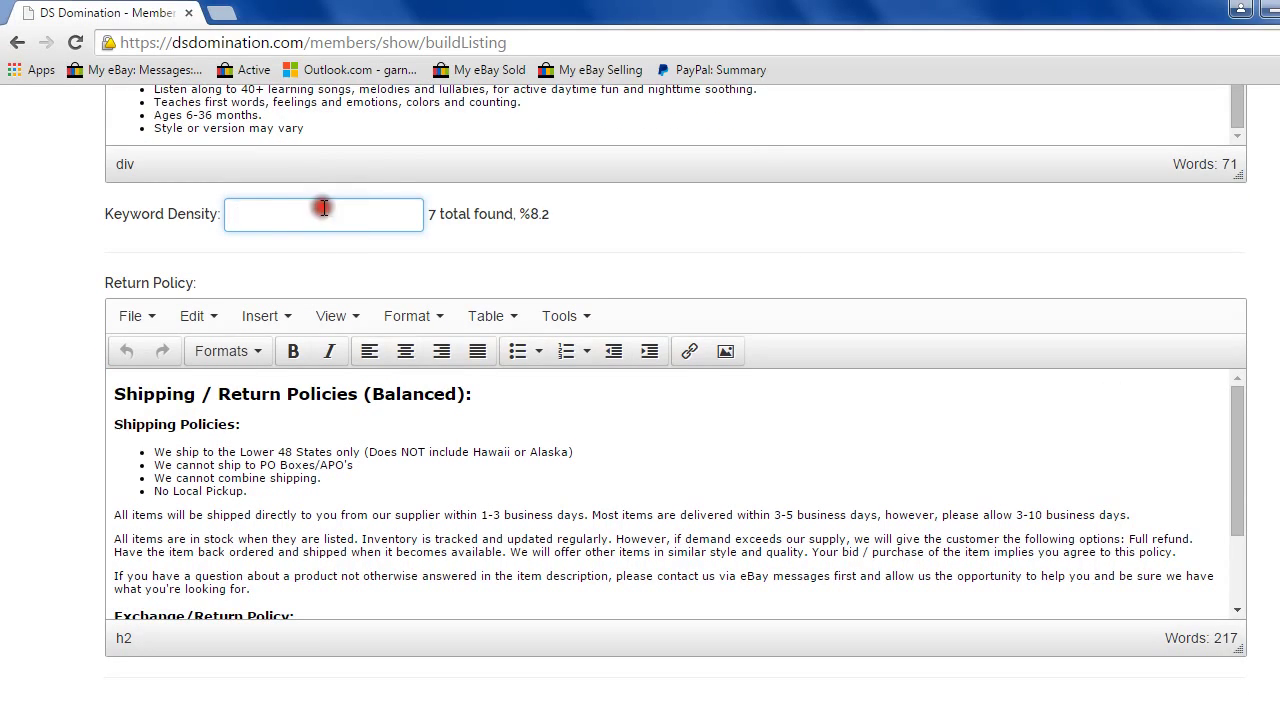
{"action": "left_click", "coordinate": [378, 138]}
{"action": "left_click", "coordinate": [350, 216]}
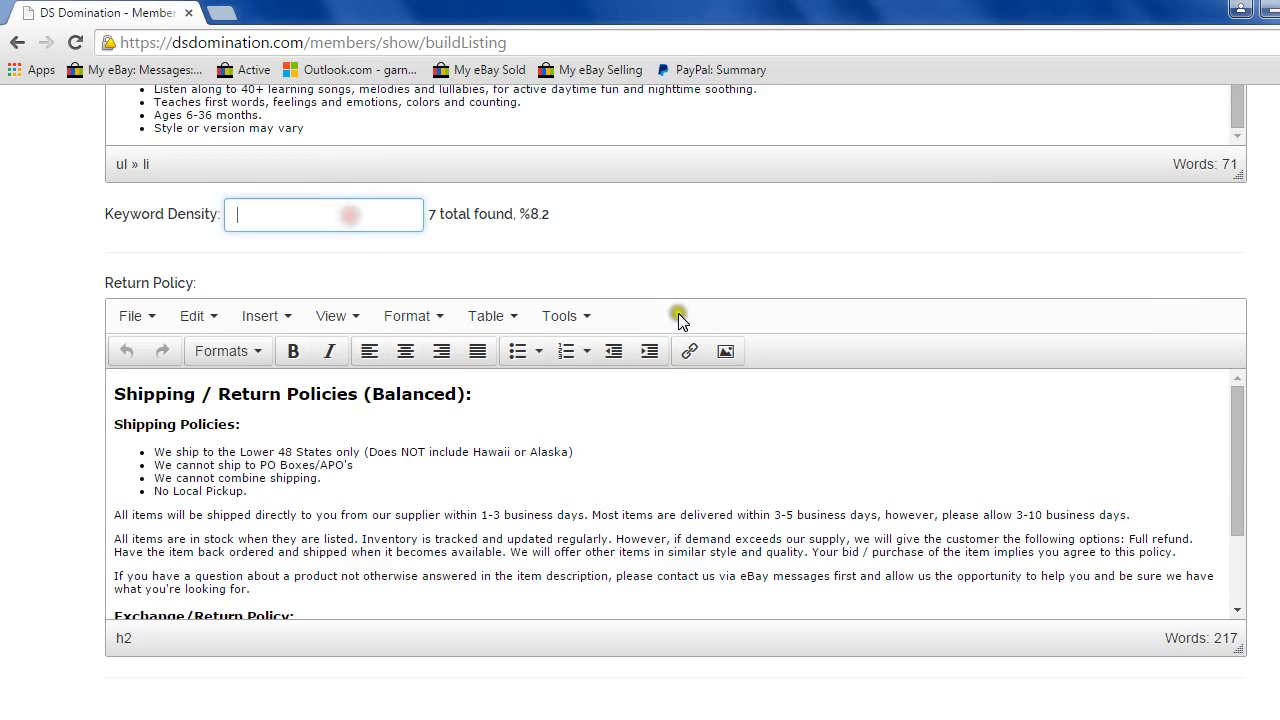
Review the exchange, return and payment policy text and the available product images.
{"action": "scroll", "coordinate": [676, 400], "scroll_direction": "down", "scroll_amount": 1}
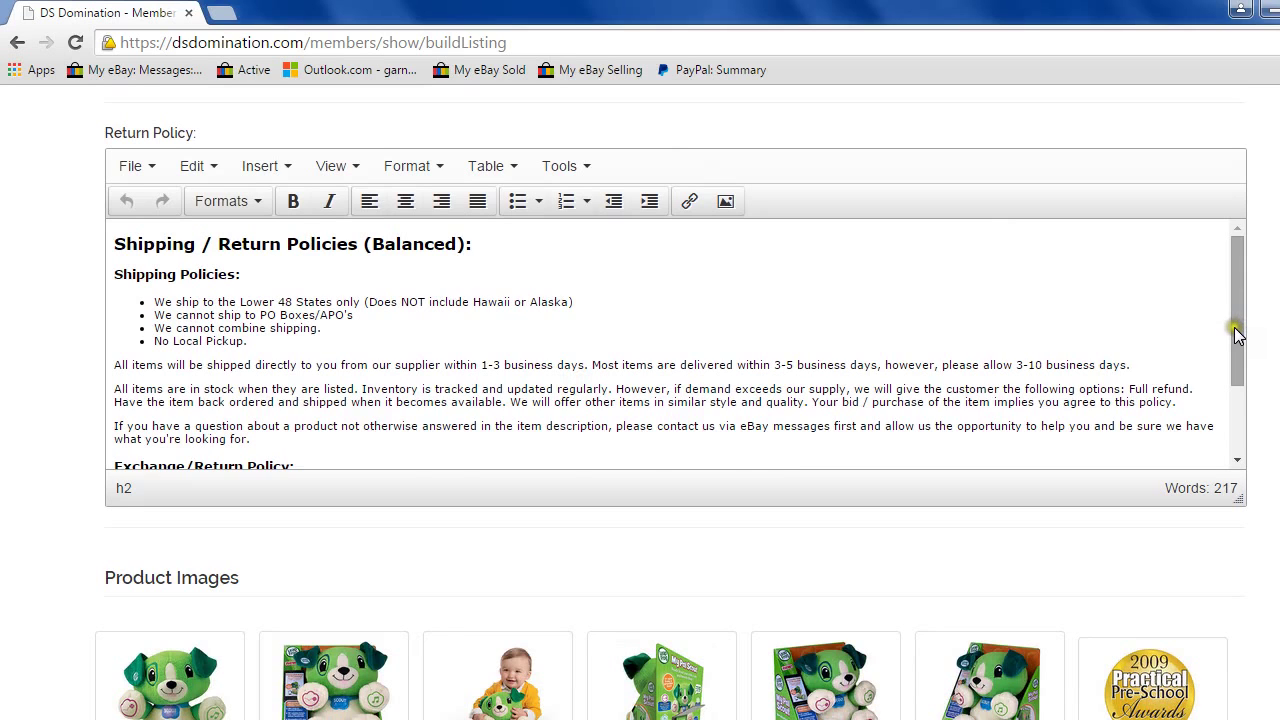
{"action": "left_click_drag", "start_coordinate": [1237, 329], "coordinate": [1260, 428]}
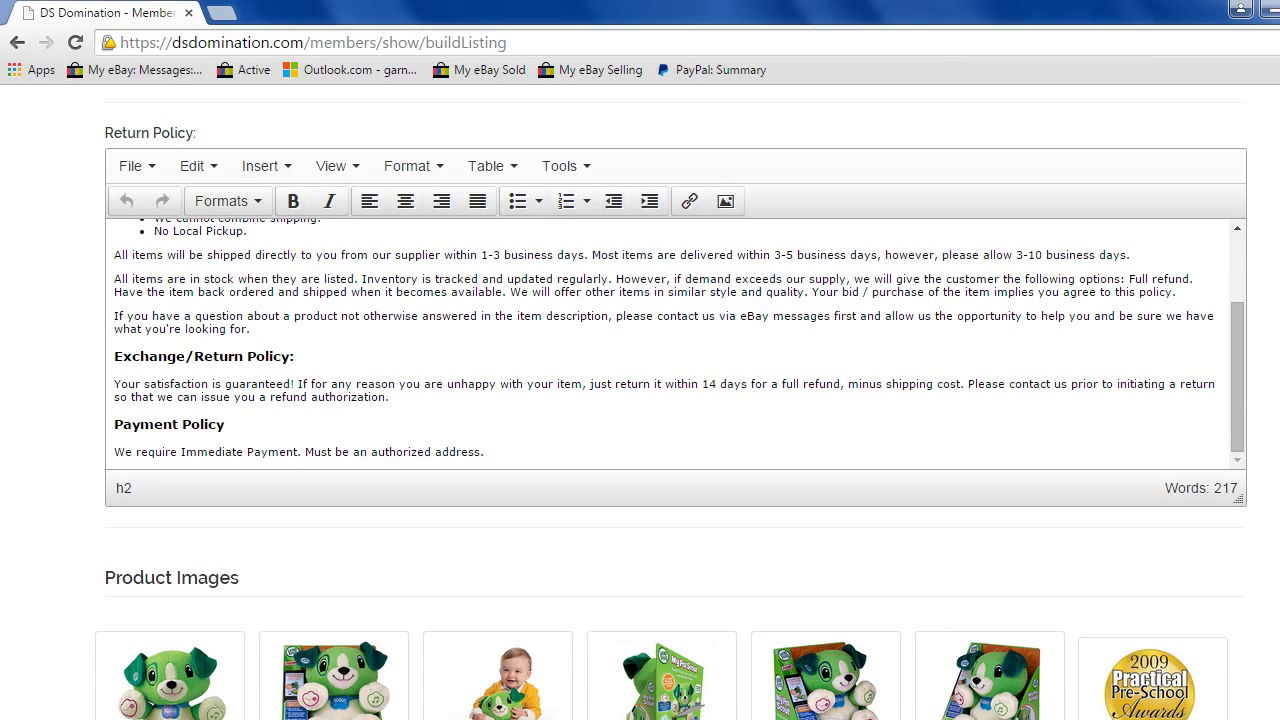
{"action": "scroll", "coordinate": [671, 407], "scroll_direction": "up", "scroll_amount": 3}
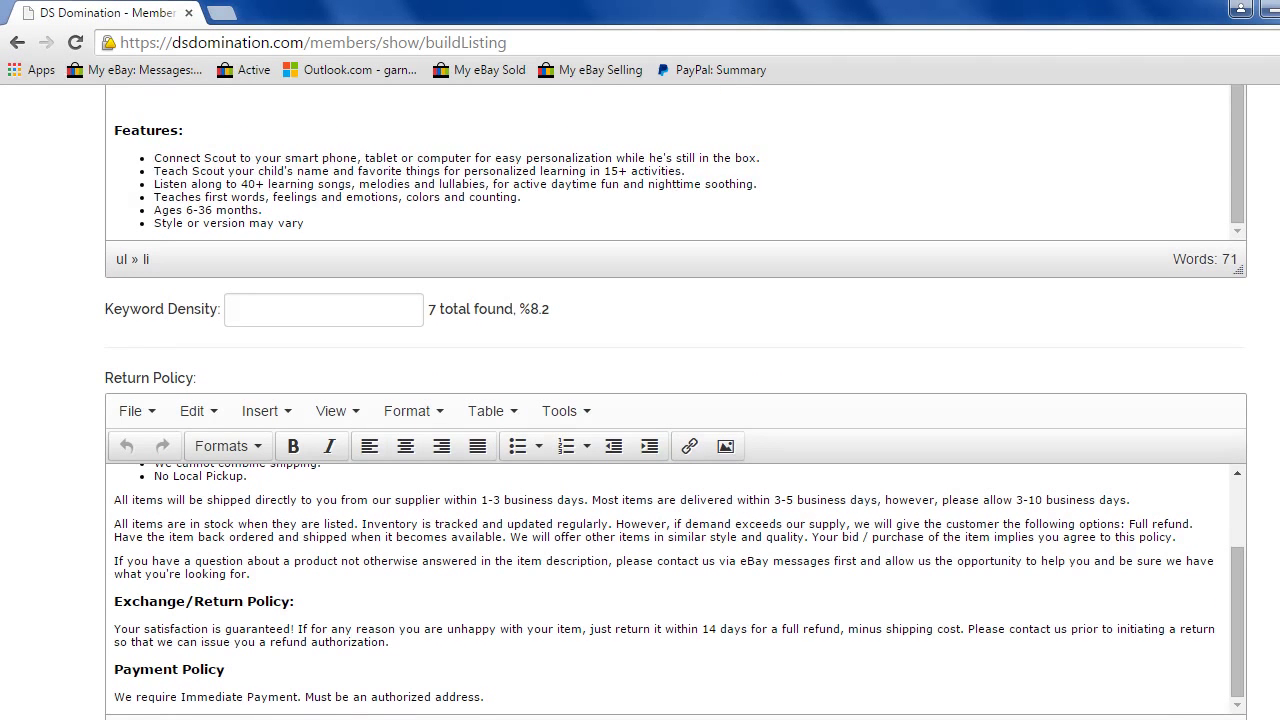
{"action": "scroll", "coordinate": [671, 407], "scroll_direction": "down", "scroll_amount": 5}
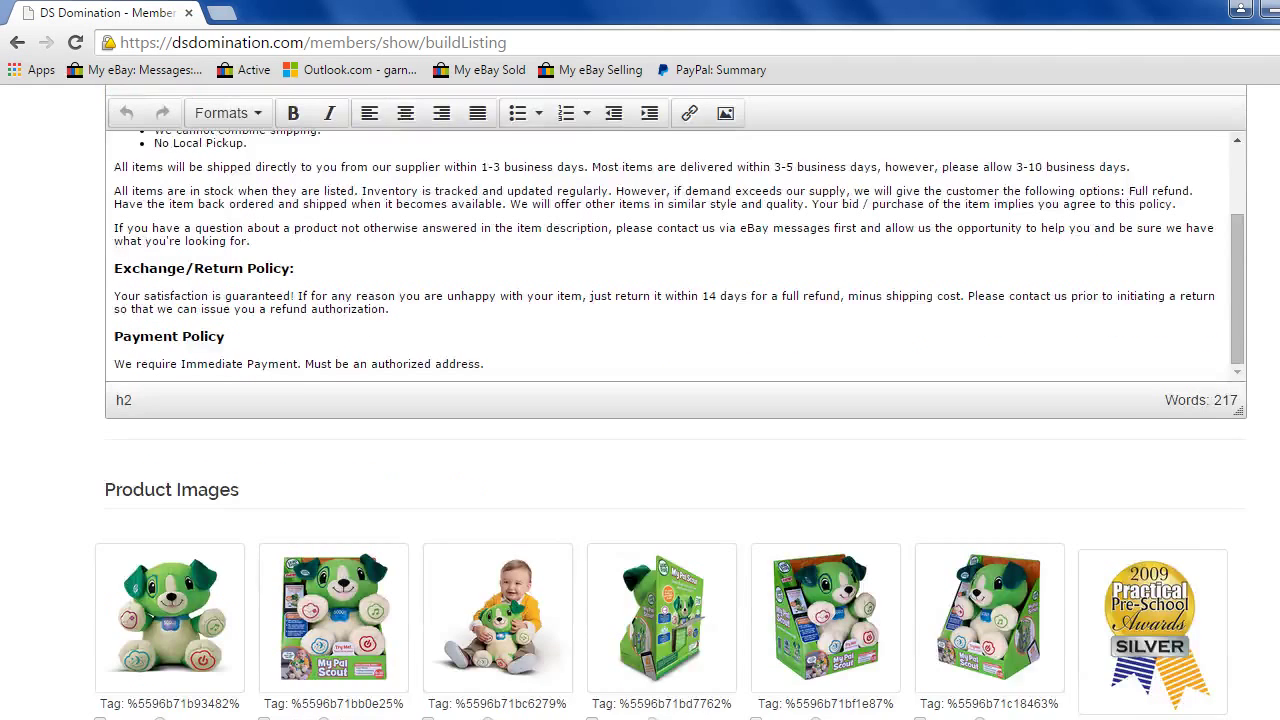
{"action": "scroll", "coordinate": [671, 407], "scroll_direction": "up", "scroll_amount": 3}
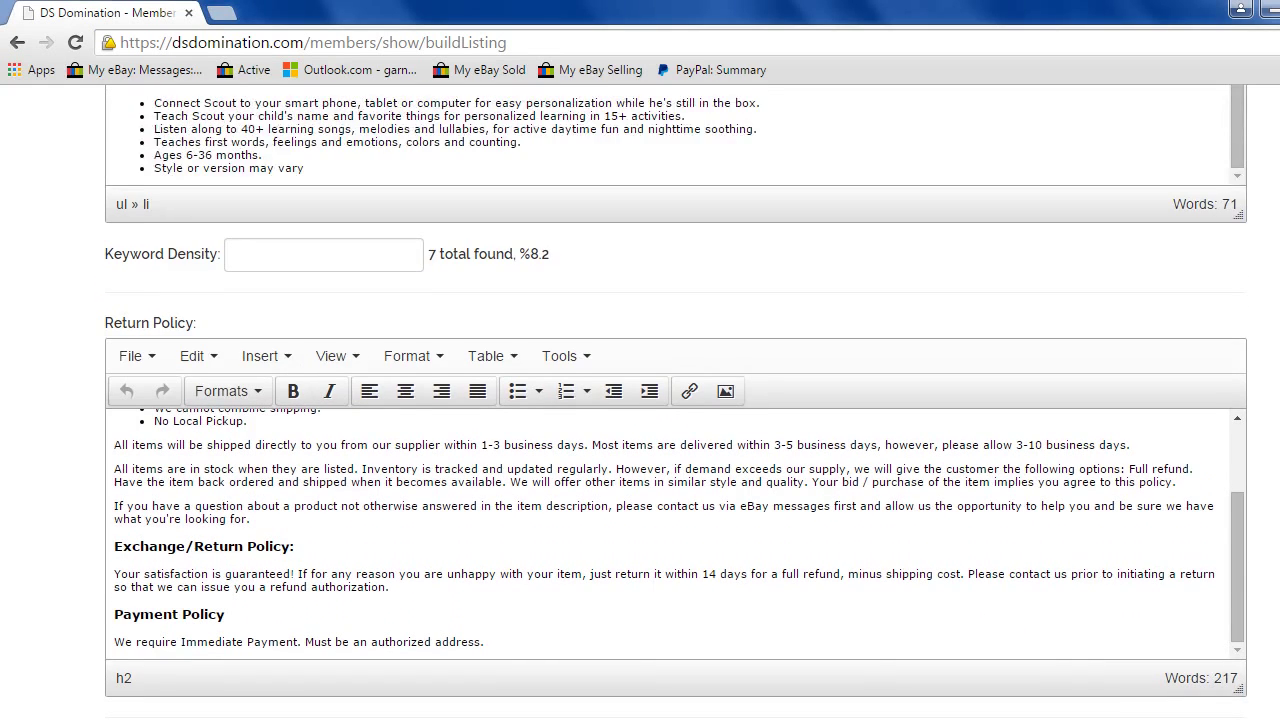
{"action": "scroll", "coordinate": [671, 407], "scroll_direction": "down", "scroll_amount": 5}
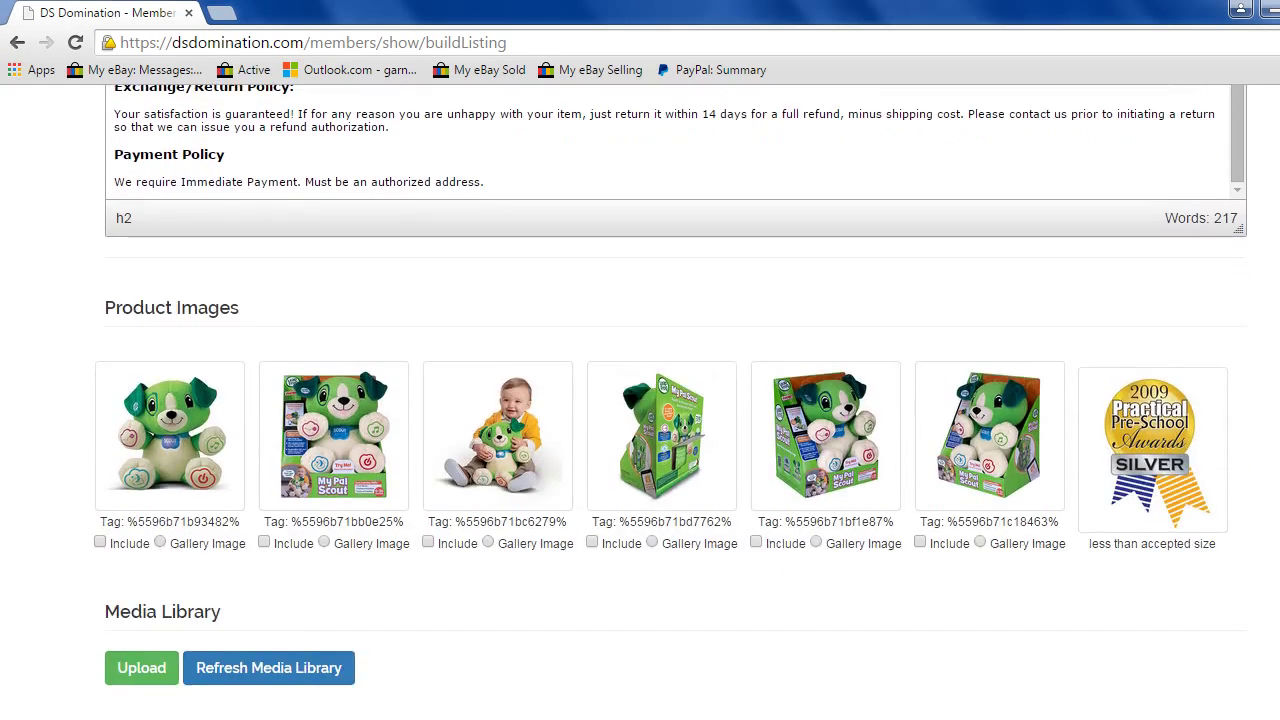
{"action": "scroll", "coordinate": [671, 407], "scroll_direction": "down", "scroll_amount": 1}
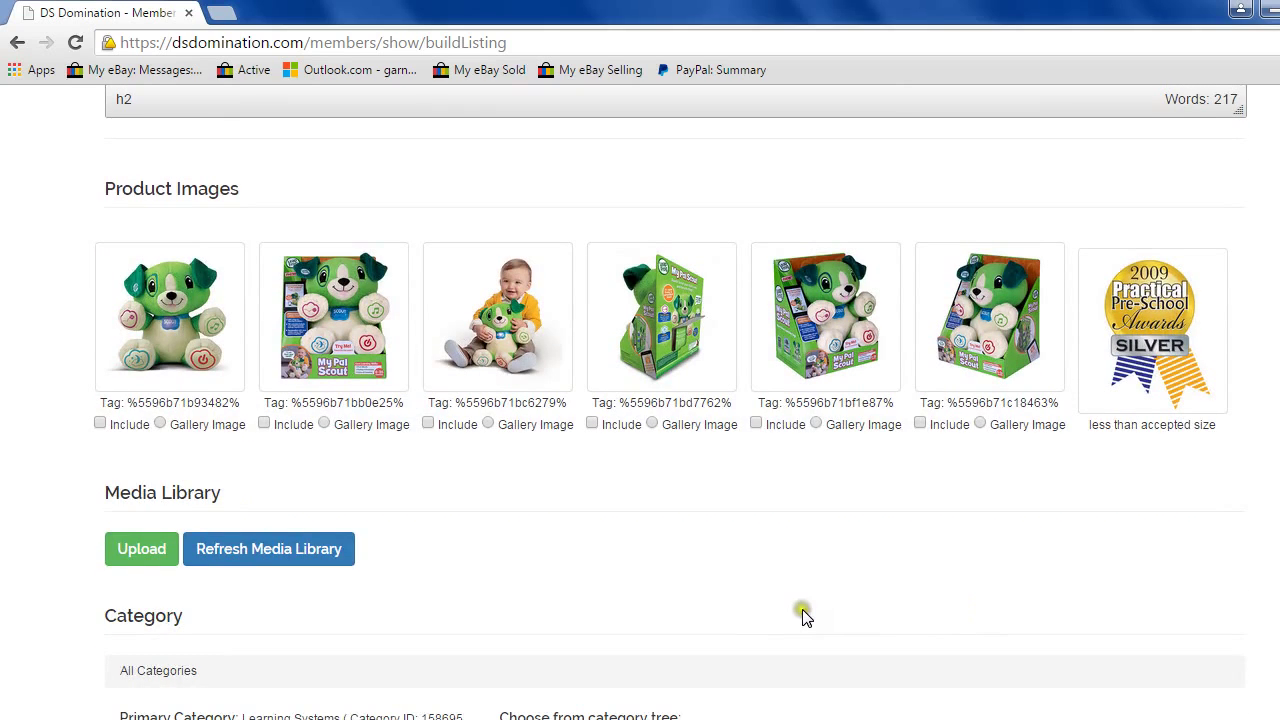
Include all six accepted product images in the listing and set the sixth one as the gallery image.
{"action": "left_click", "coordinate": [920, 424]}
{"action": "left_click", "coordinate": [264, 424]}
{"action": "left_click", "coordinate": [428, 424]}
{"action": "left_click", "coordinate": [592, 424]}
{"action": "left_click", "coordinate": [100, 423]}
{"action": "left_click", "coordinate": [756, 423]}
{"action": "left_click", "coordinate": [981, 423]}
Keep the Learning Systems primary category and proceed to the listing's sources.
{"action": "scroll", "coordinate": [670, 400], "scroll_direction": "down", "scroll_amount": 3}
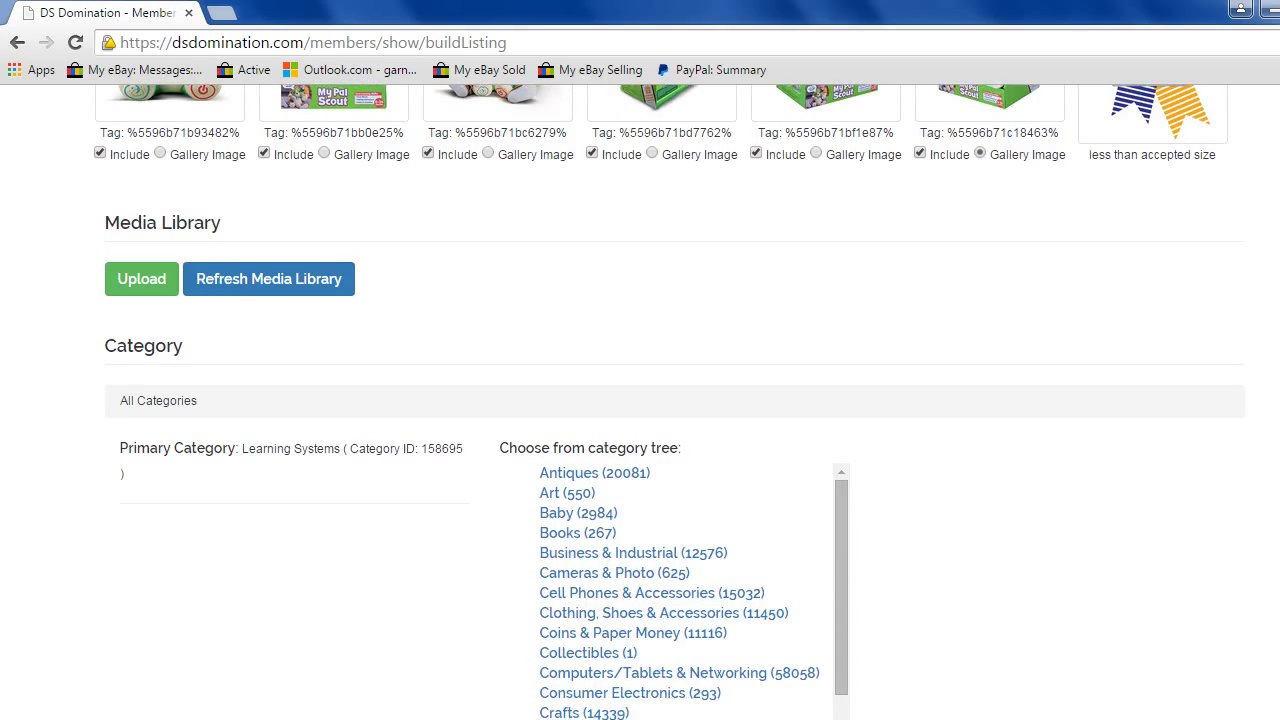
{"action": "scroll", "coordinate": [670, 400], "scroll_direction": "down", "scroll_amount": 3}
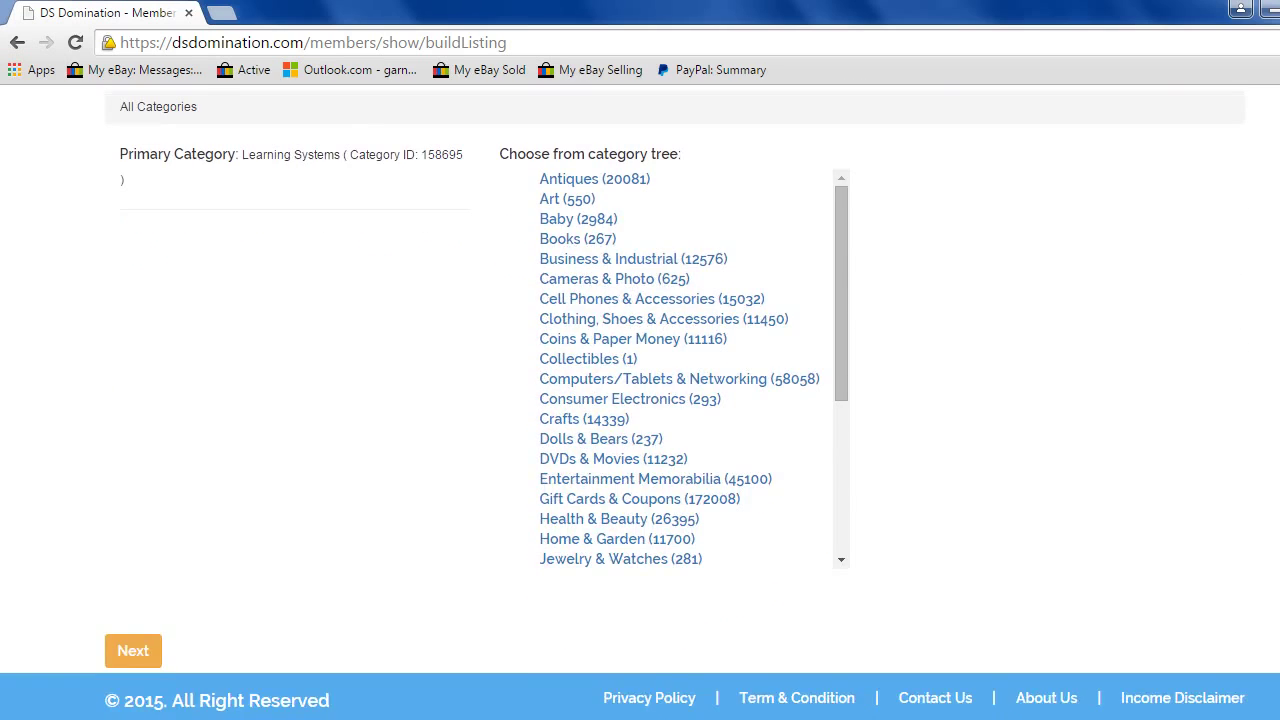
{"action": "left_click", "coordinate": [130, 652]}
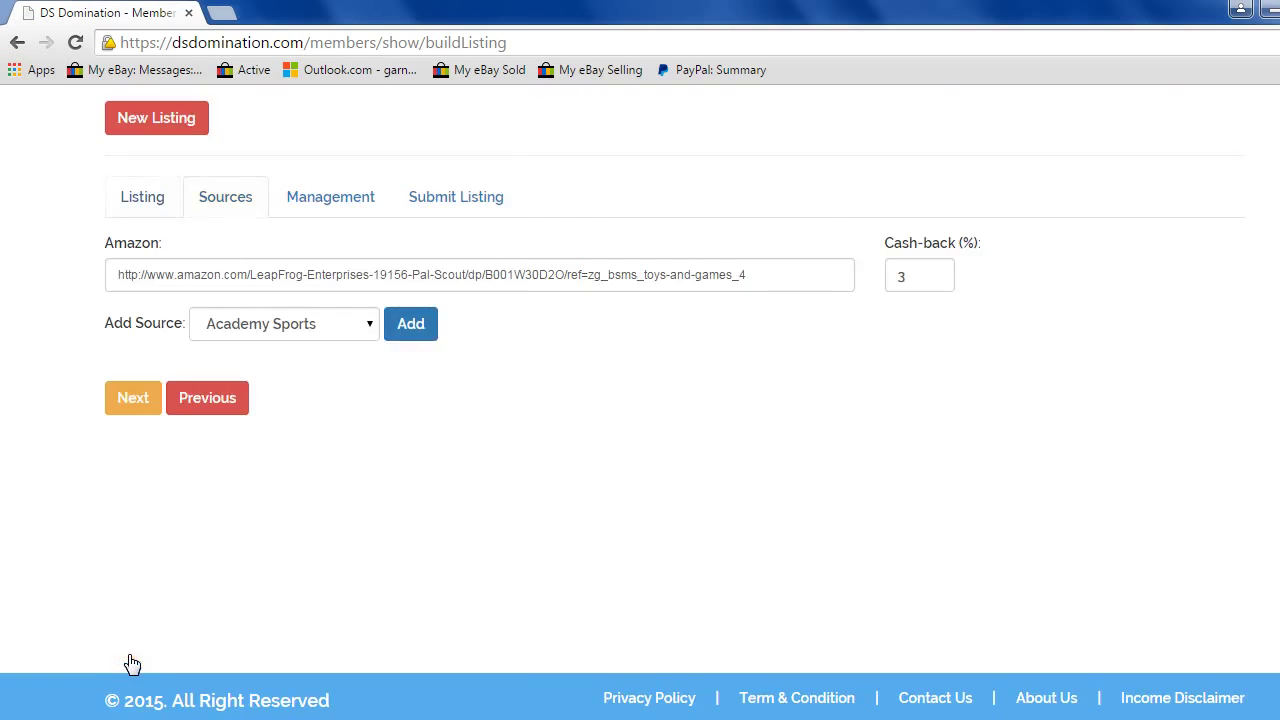
Add an extra Amazon.com source entry to the listing.
{"action": "left_click", "coordinate": [365, 324]}
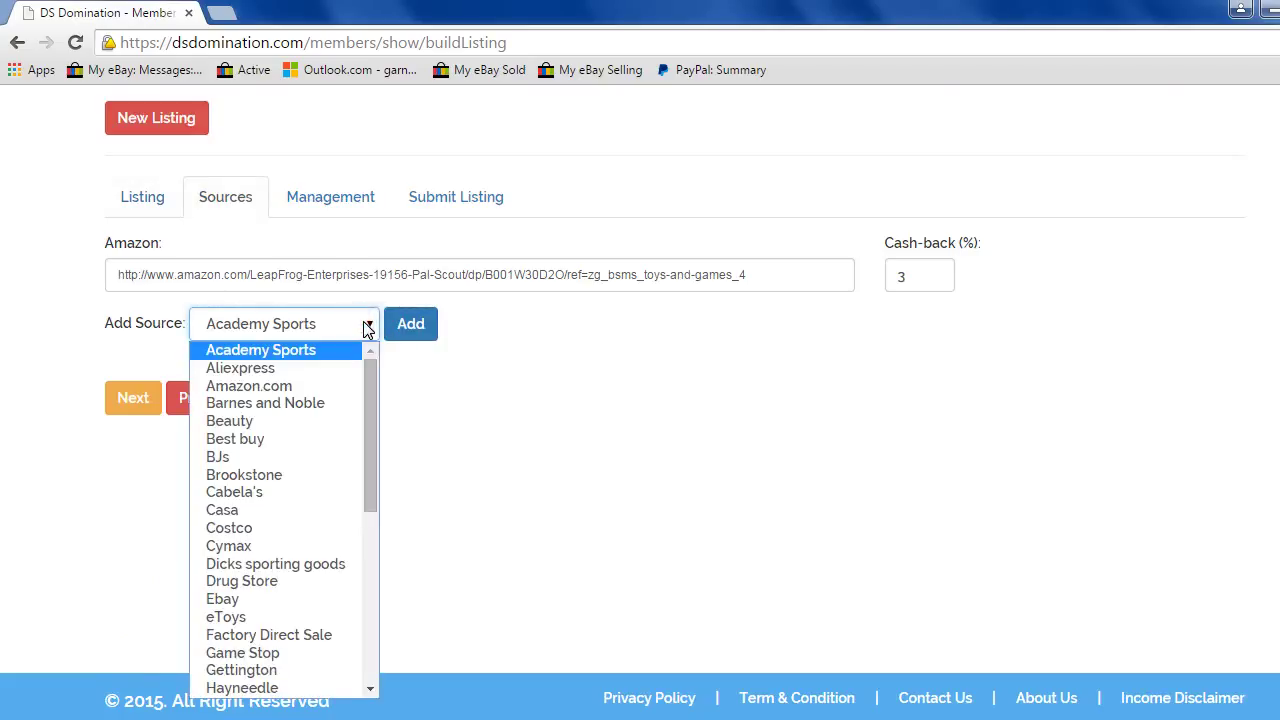
{"action": "left_click", "coordinate": [324, 387]}
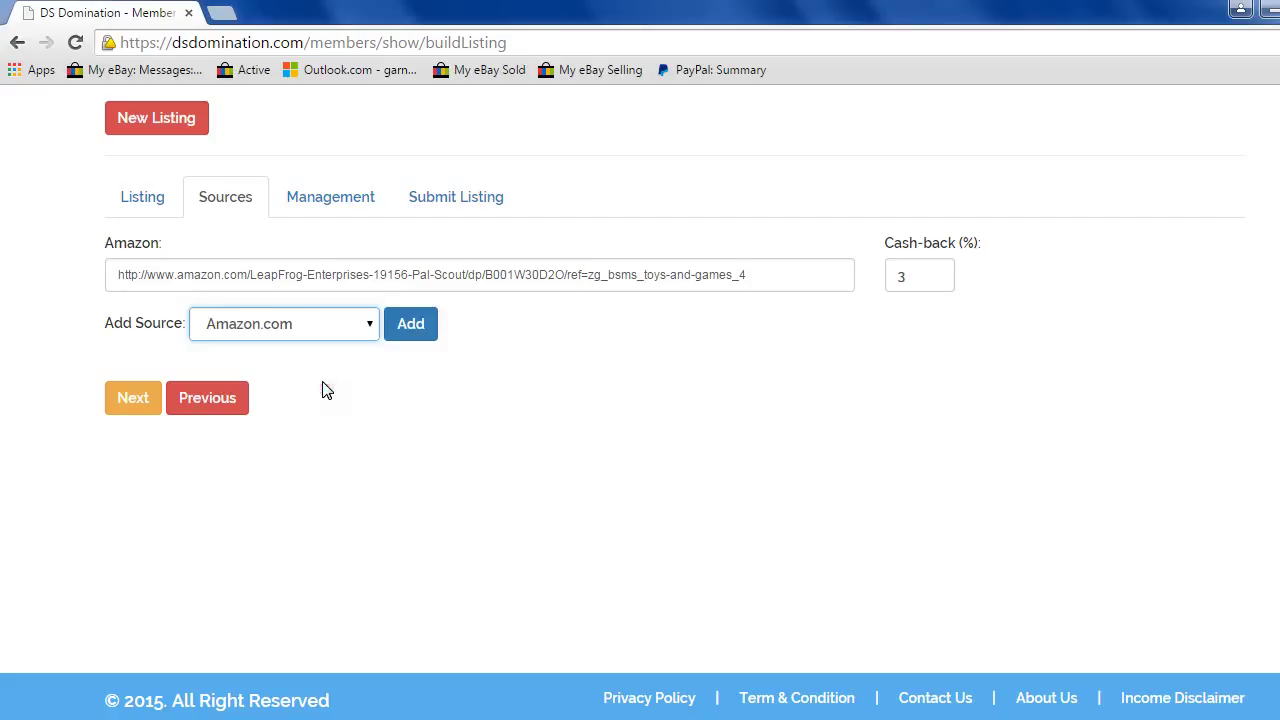
{"action": "left_click", "coordinate": [410, 324]}
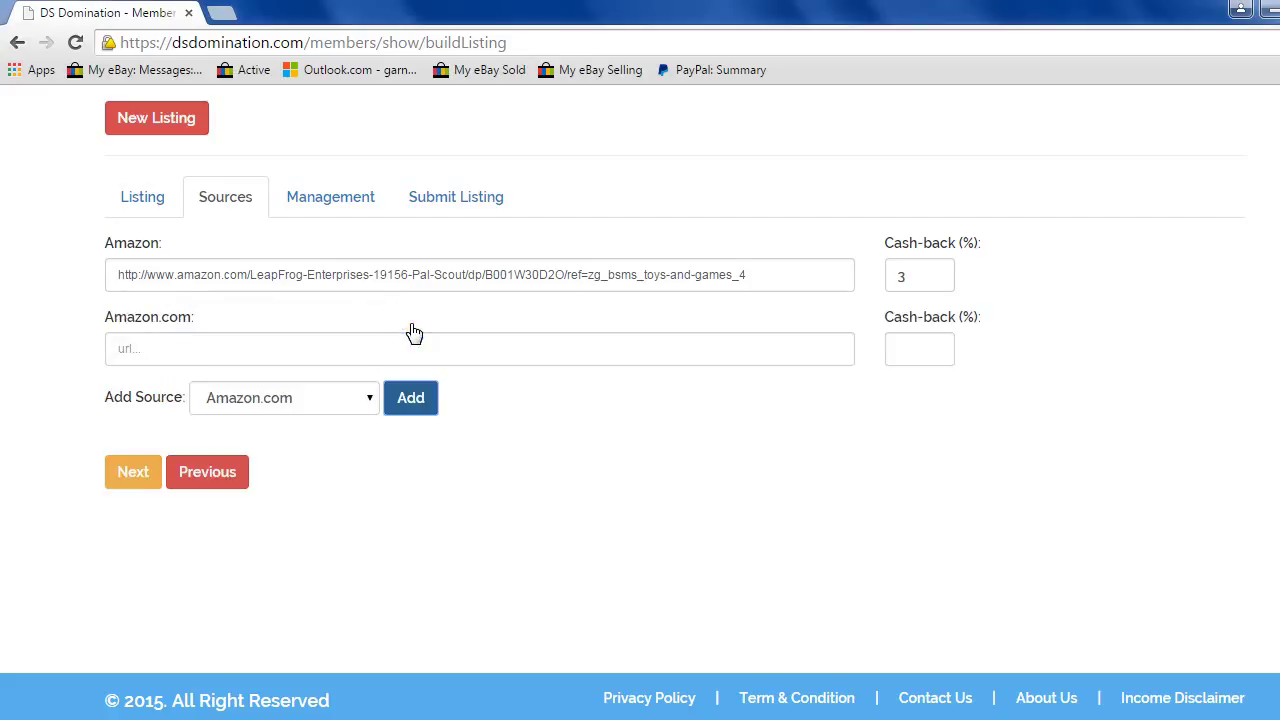
Switch to the competing eBay listing and copy "Leap Frog My Pal Scout" from its title.
{"action": "key", "text": "alt+Tab"}
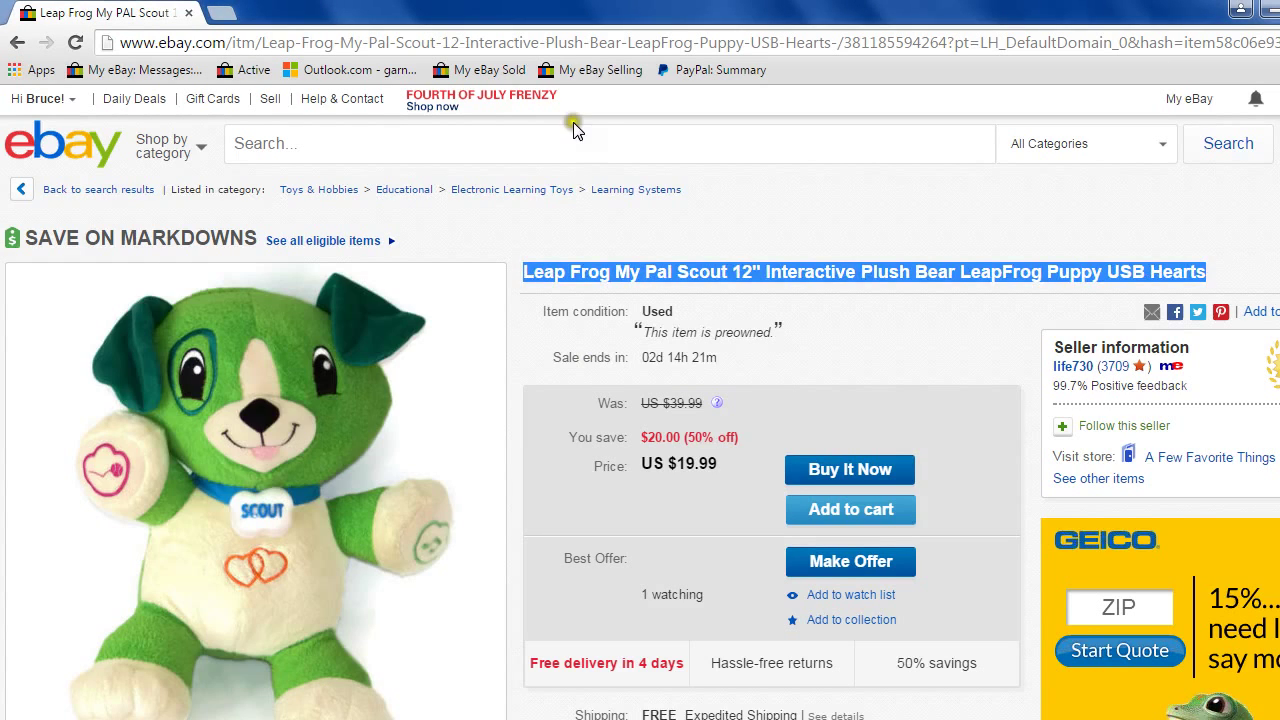
{"action": "left_click", "coordinate": [565, 252]}
{"action": "left_click_drag", "start_coordinate": [523, 274], "coordinate": [592, 283]}
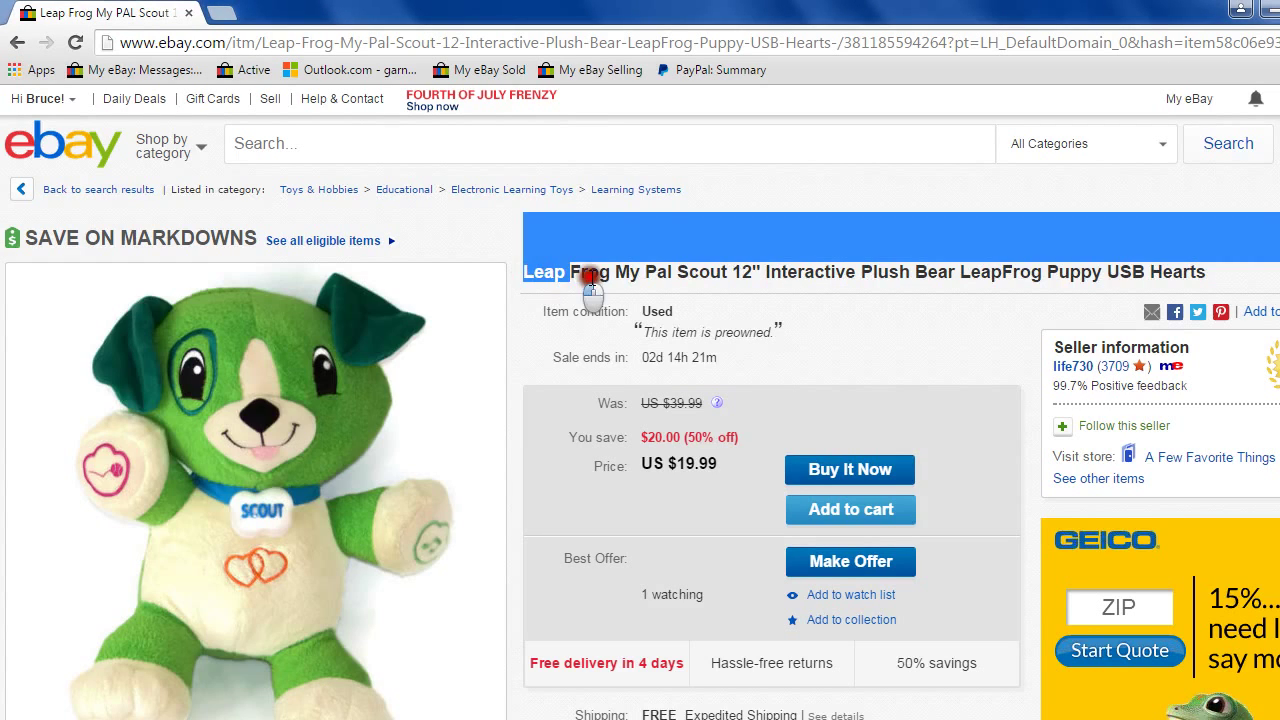
{"action": "left_click", "coordinate": [603, 278]}
{"action": "left_click", "coordinate": [647, 267]}
{"action": "left_click", "coordinate": [733, 268]}
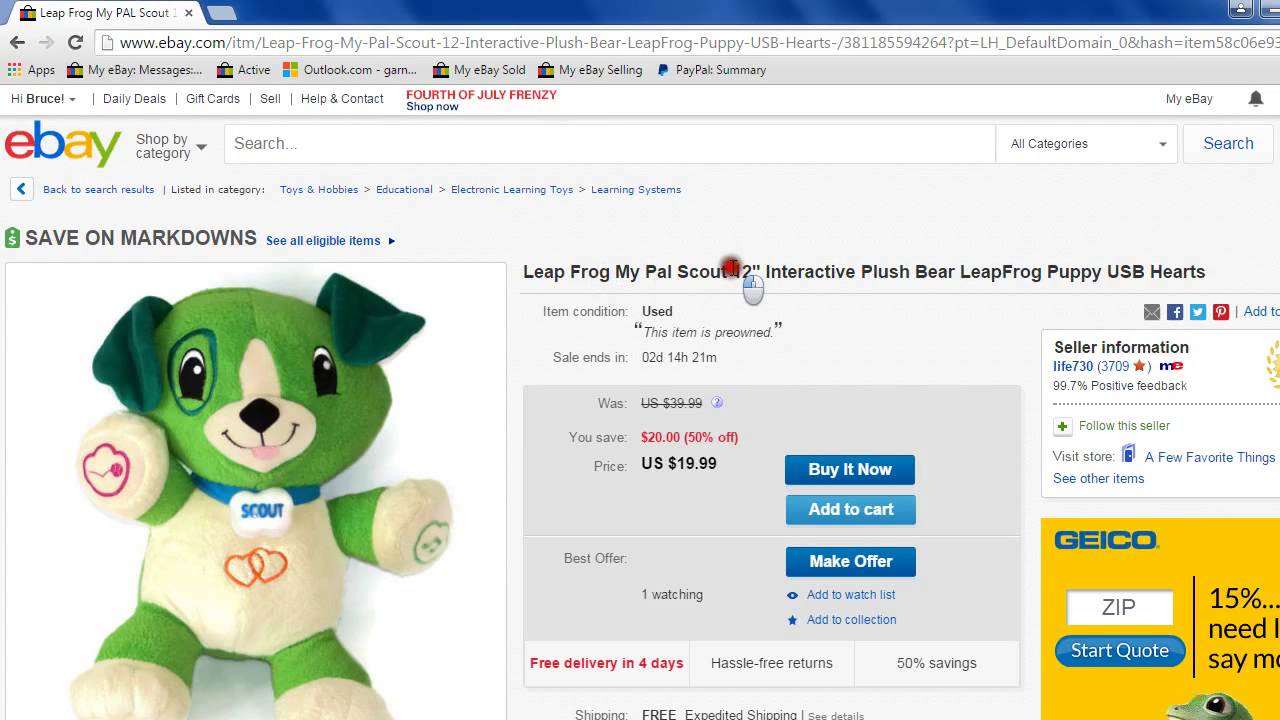
{"action": "left_click_drag", "start_coordinate": [733, 268], "coordinate": [523, 271]}
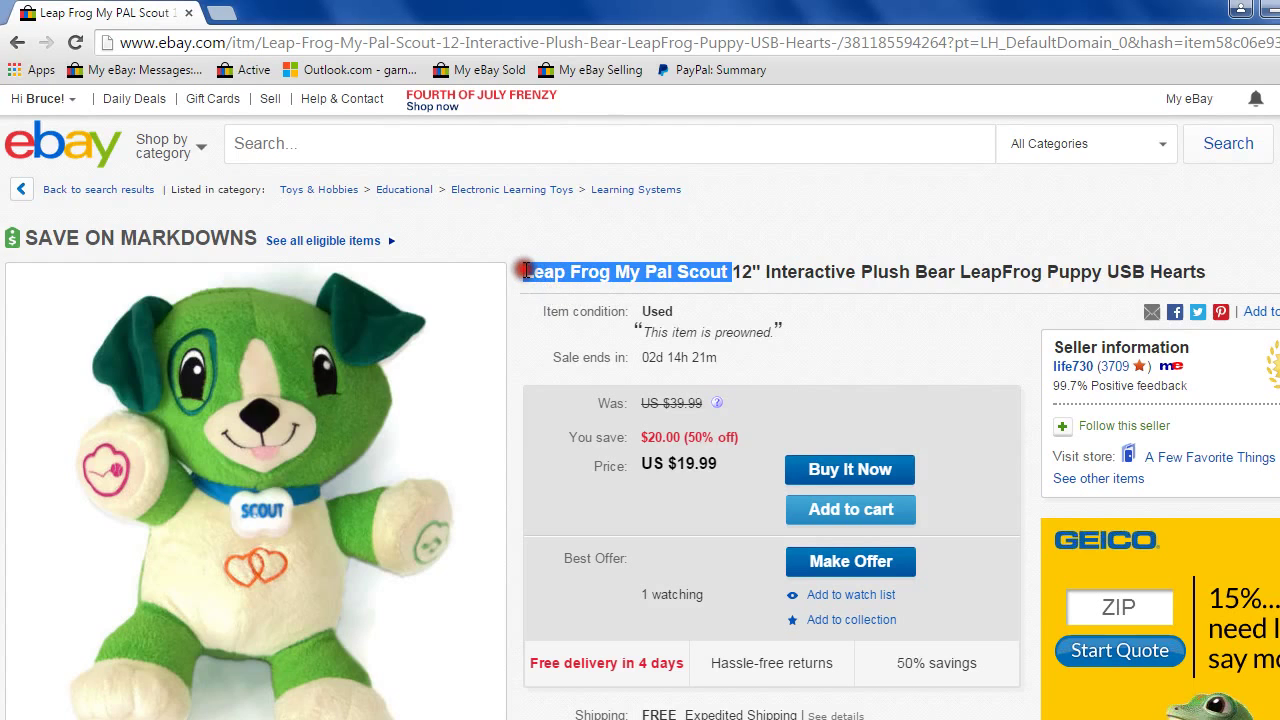
Open Walmart's website in a new browser tab and search it for "Leap Frog My Pal Scout".
{"action": "key", "text": "ctrl+t"}
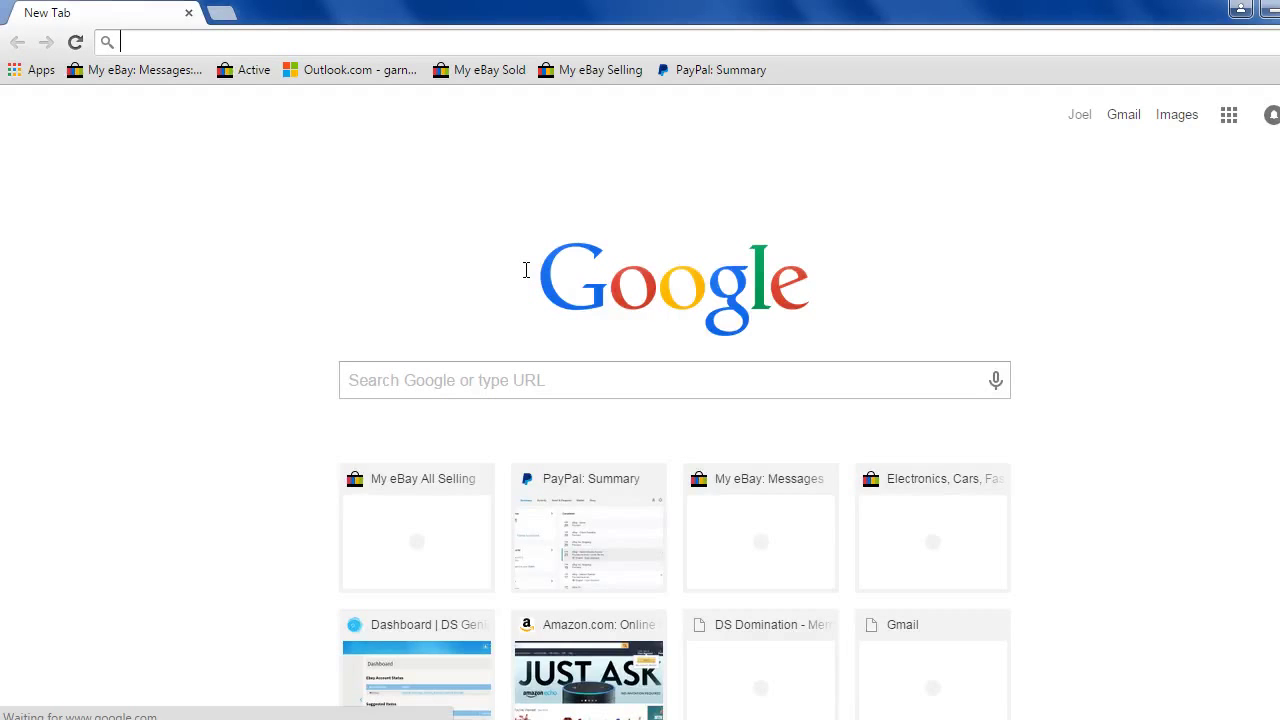
{"action": "type", "text": "wal"}
{"action": "key", "text": "Return"}
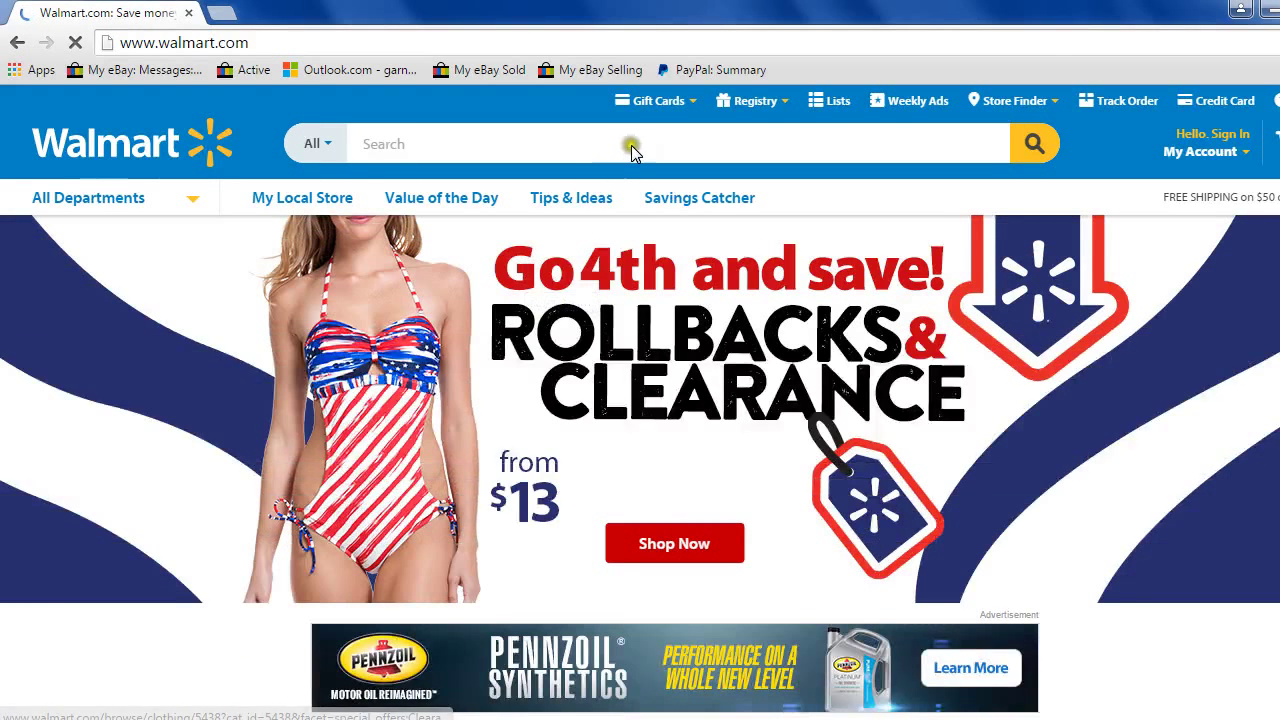
{"action": "left_click", "coordinate": [660, 150]}
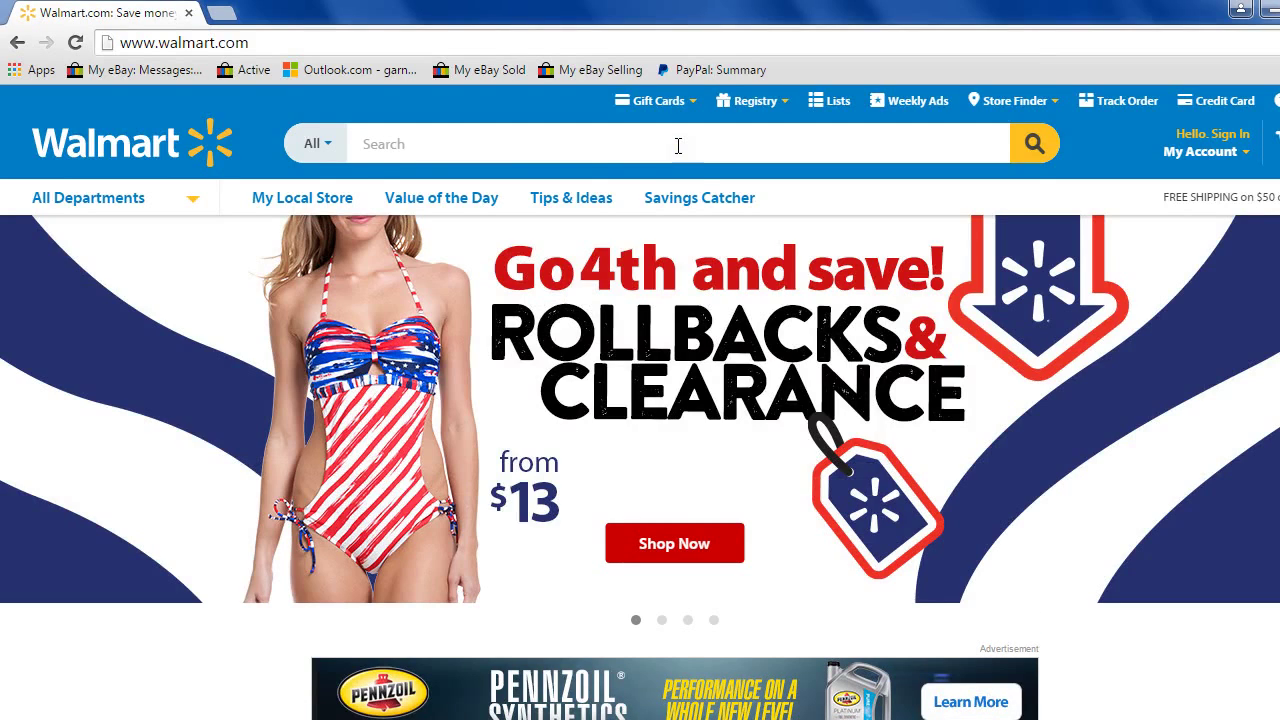
{"action": "left_click", "coordinate": [678, 146]}
{"action": "type", "text": "Leap Frog My Pal Scout"}
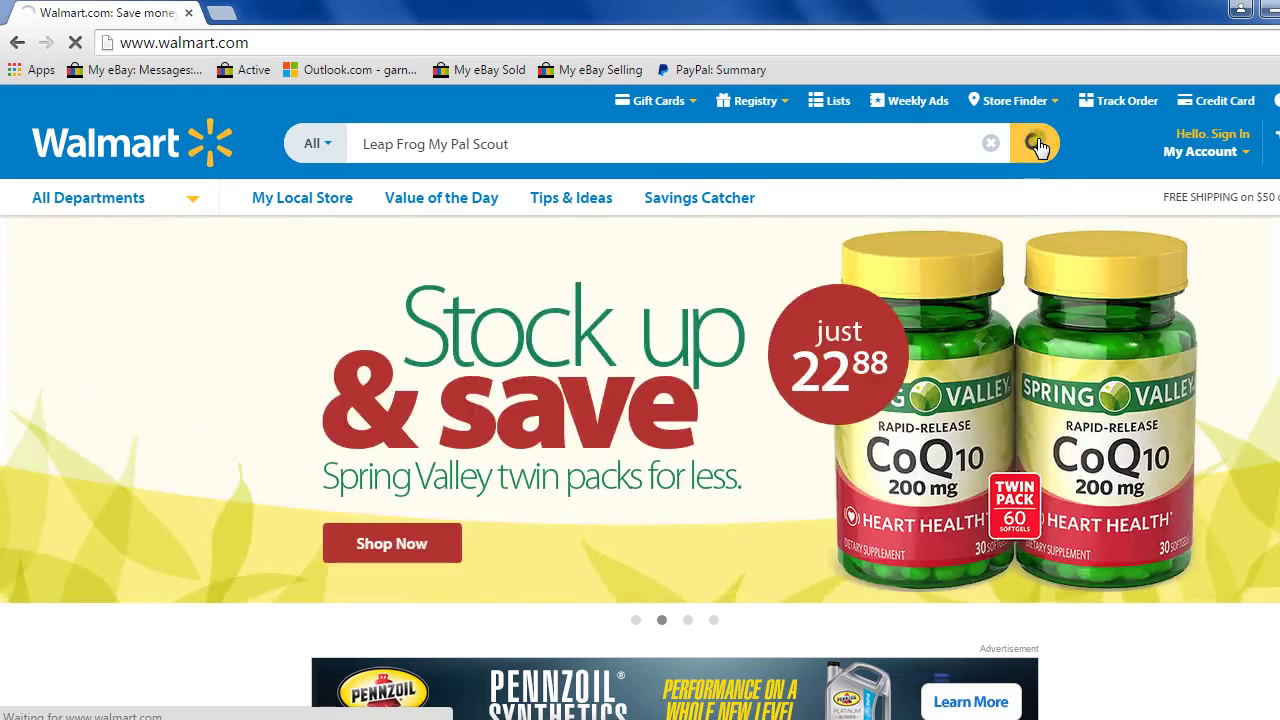
{"action": "left_click", "coordinate": [1034, 145]}
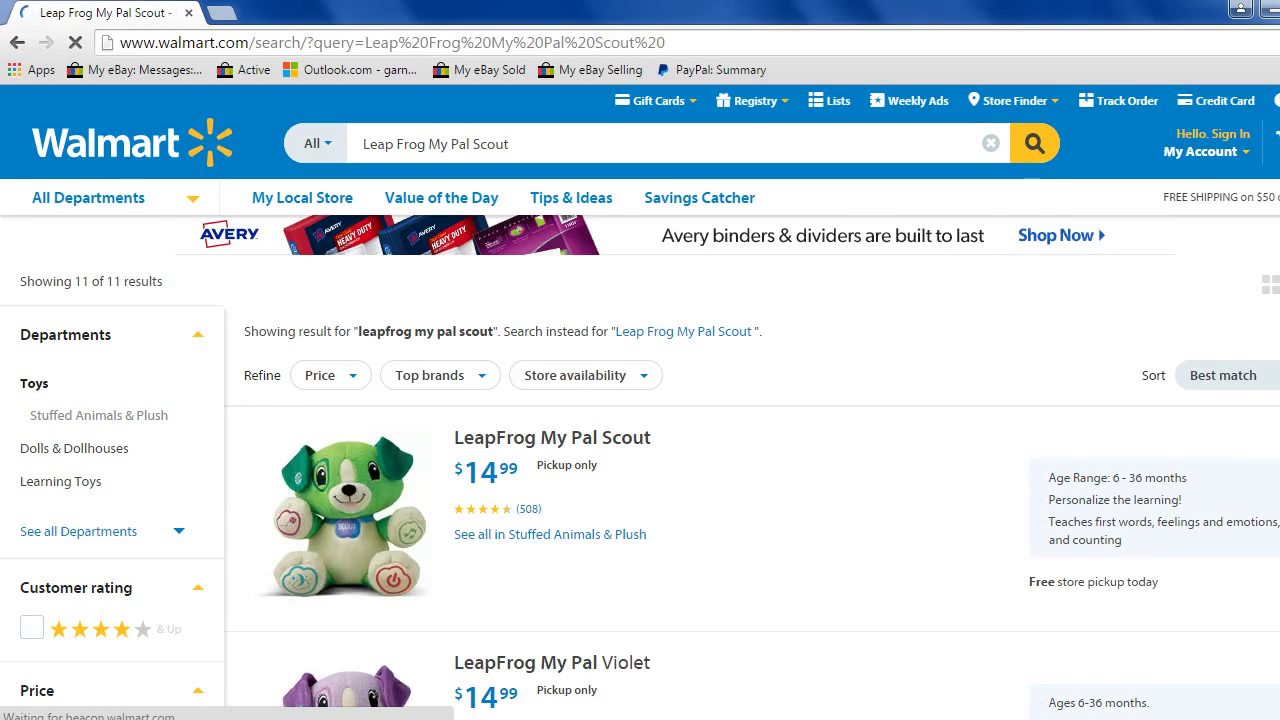
Open the LeapFrog My Pal Scout product page from the results and examine its price and shipping and pickup options.
{"action": "scroll", "coordinate": [640, 400], "scroll_direction": "down", "scroll_amount": 1}
{"action": "scroll", "coordinate": [505, 410], "scroll_direction": "down", "scroll_amount": 1}
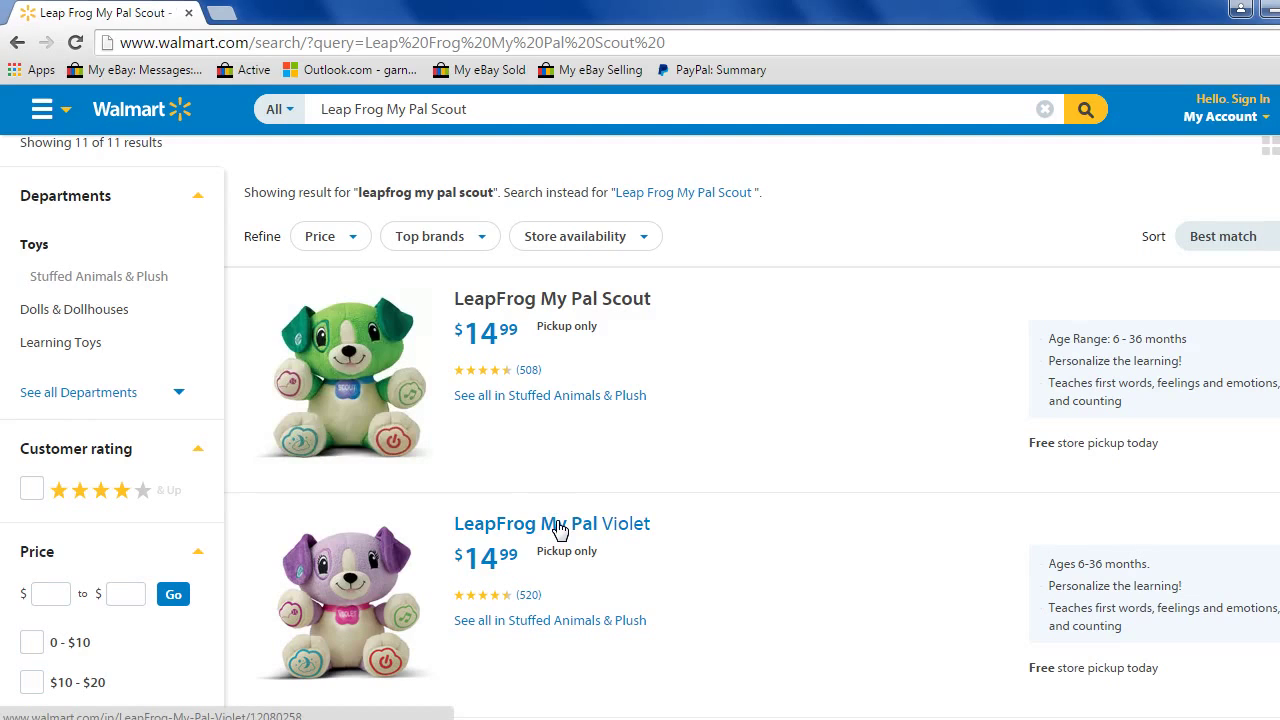
{"action": "left_click", "coordinate": [609, 306]}
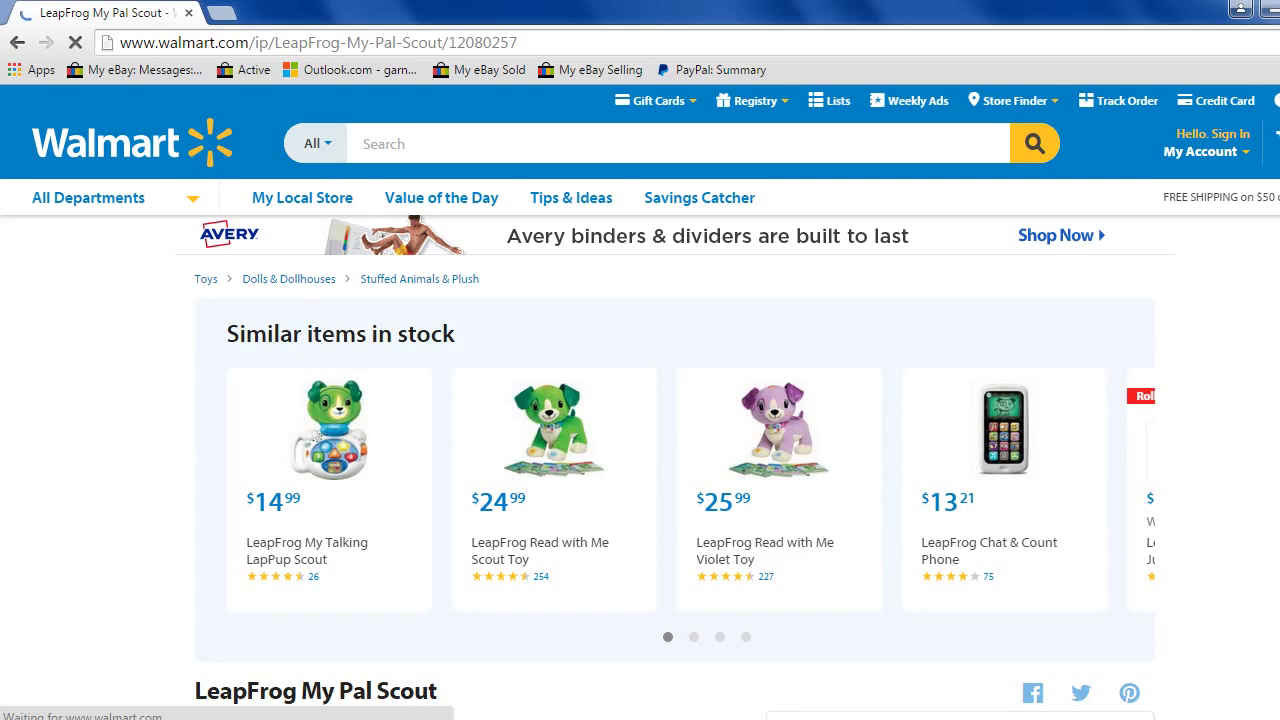
{"action": "scroll", "coordinate": [640, 400], "scroll_direction": "down", "scroll_amount": 5}
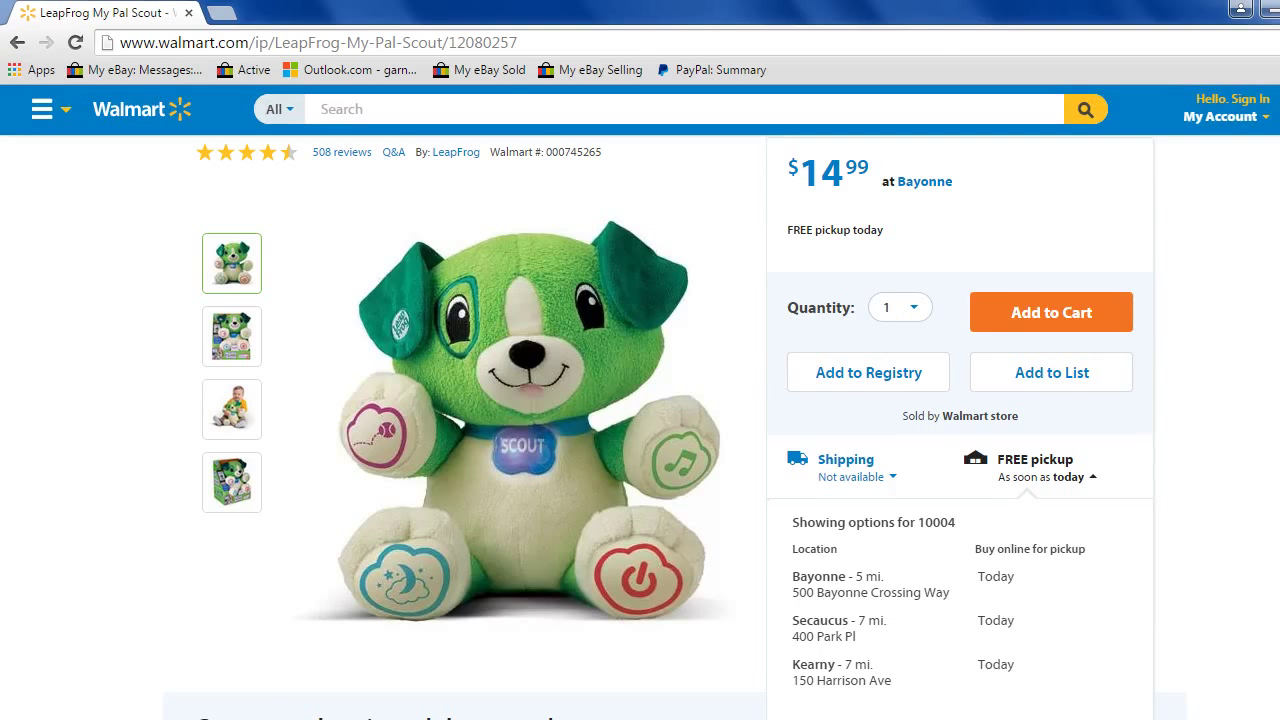
{"action": "scroll", "coordinate": [640, 400], "scroll_direction": "down", "scroll_amount": 5}
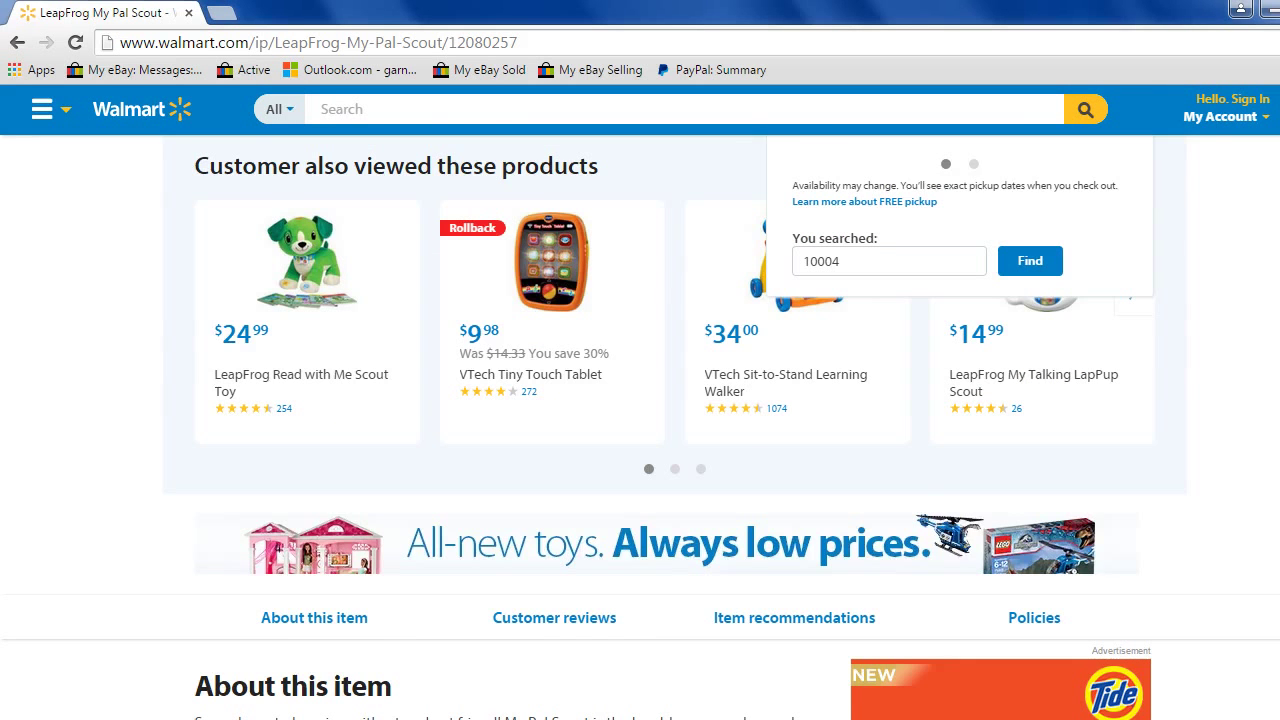
Copy the Walmart product page's URL into the extra Amazon.com source of the listing and set its cash-back to 5%.
{"action": "scroll", "coordinate": [640, 400], "scroll_direction": "up", "scroll_amount": 5}
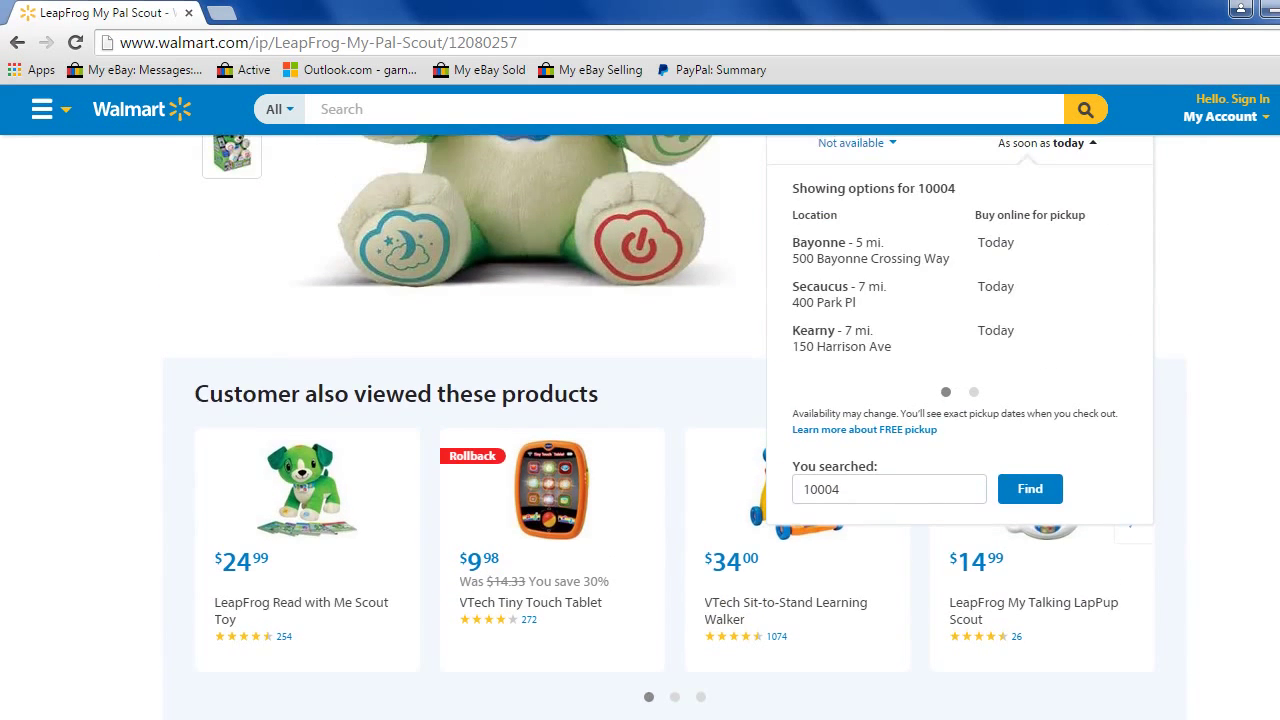
{"action": "scroll", "coordinate": [640, 400], "scroll_direction": "up", "scroll_amount": 4}
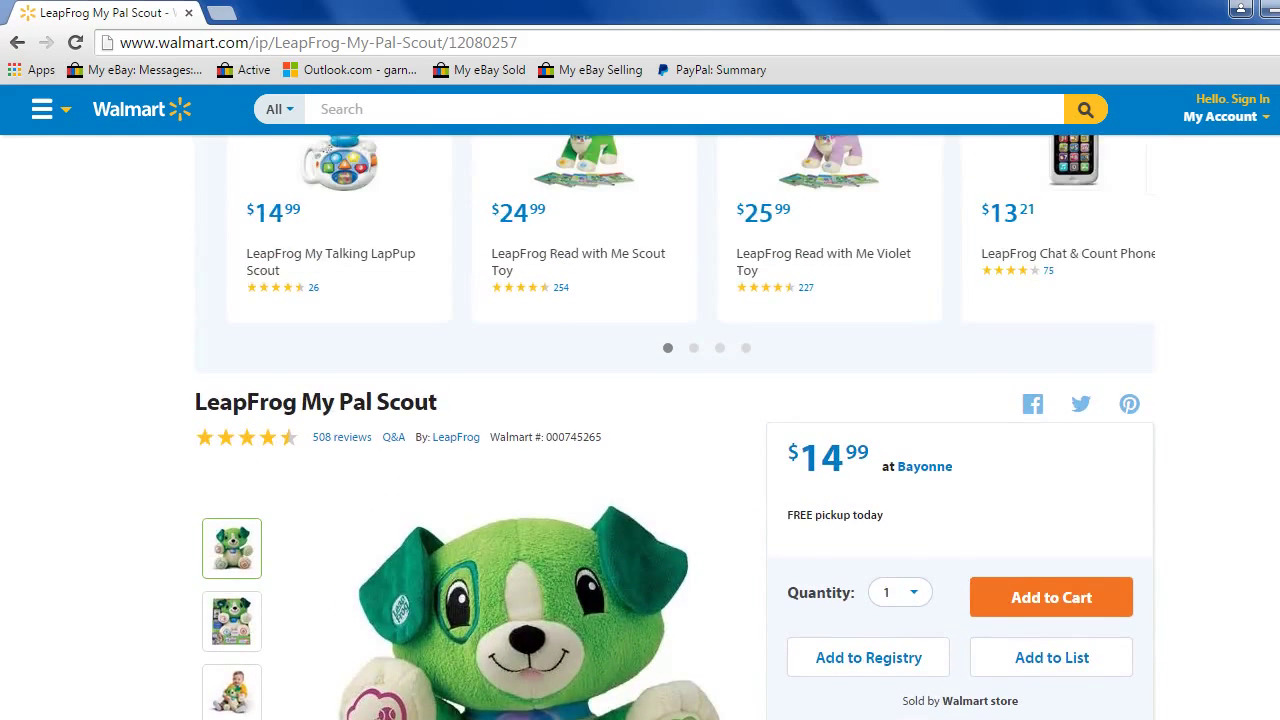
{"action": "left_click", "coordinate": [617, 42]}
{"action": "key", "text": "ctrl+c"}
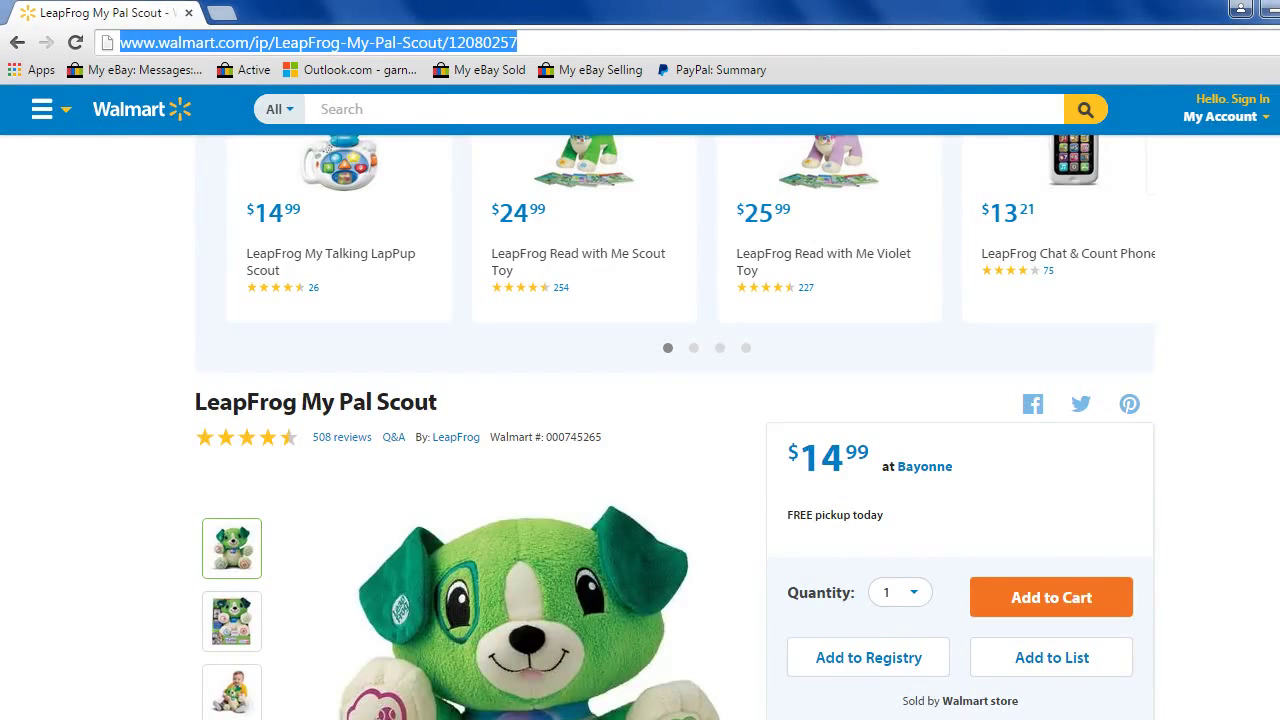
{"action": "key", "text": "alt+Tab"}
{"action": "left_click", "coordinate": [277, 341]}
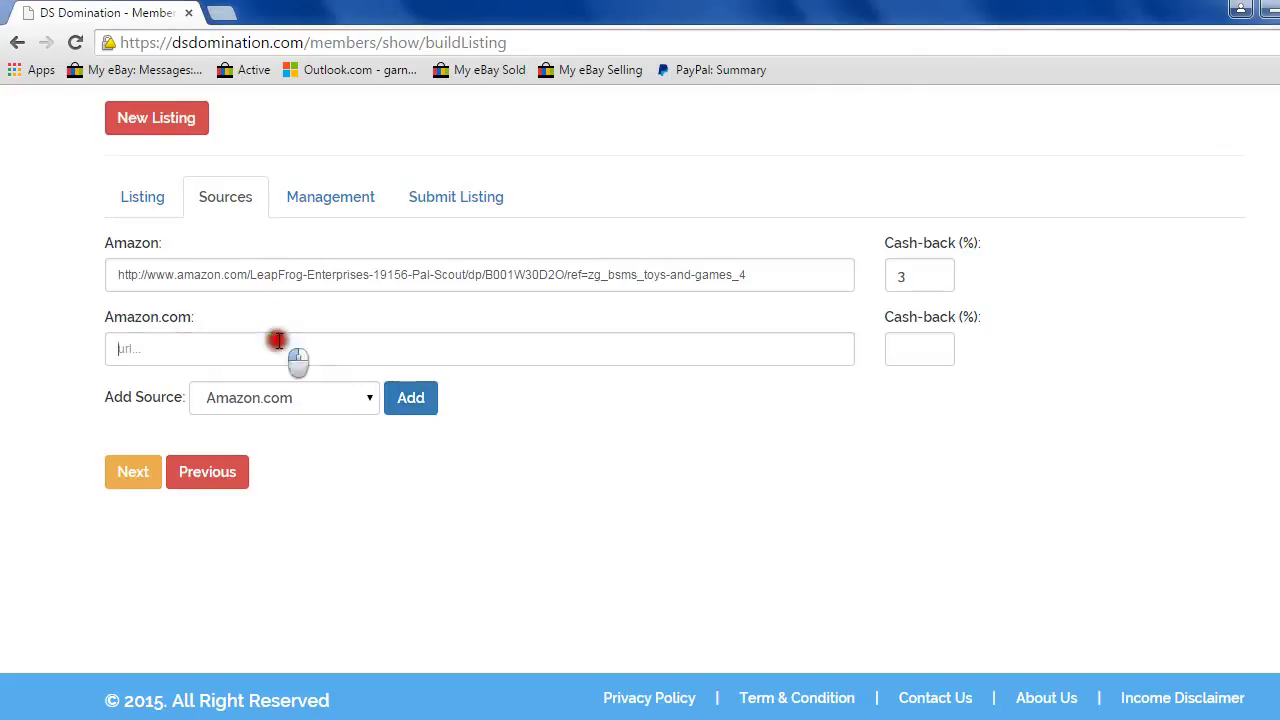
{"action": "key", "text": "ctrl+v"}
{"action": "key", "text": "Tab"}
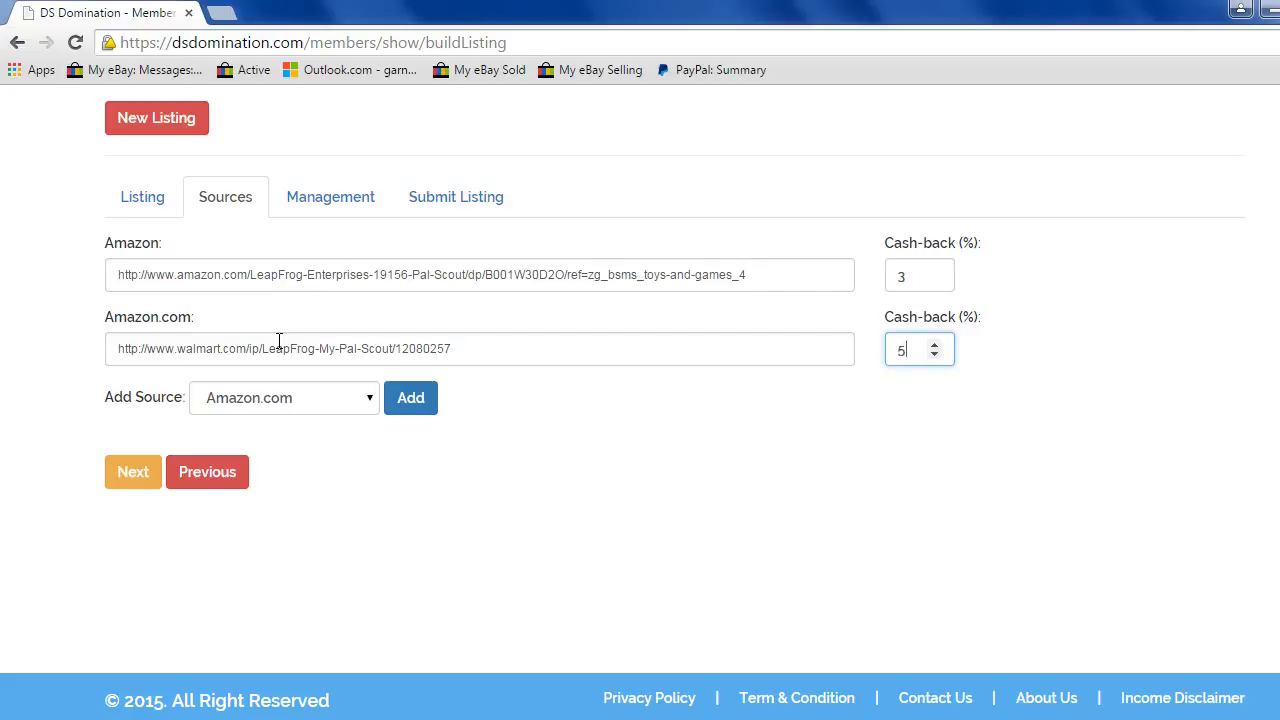
Add a Walmart source entry to the listing.
{"action": "left_click", "coordinate": [372, 397]}
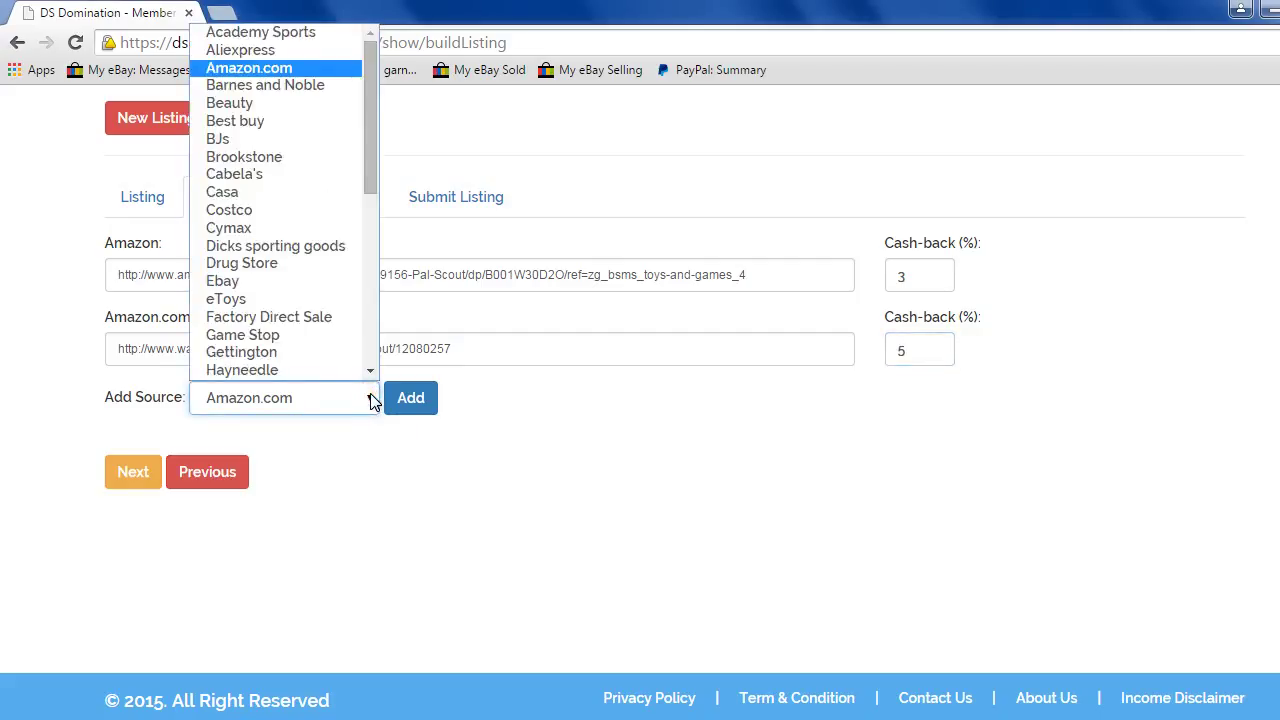
{"action": "key", "text": "w"}
{"action": "key", "text": "Down"}
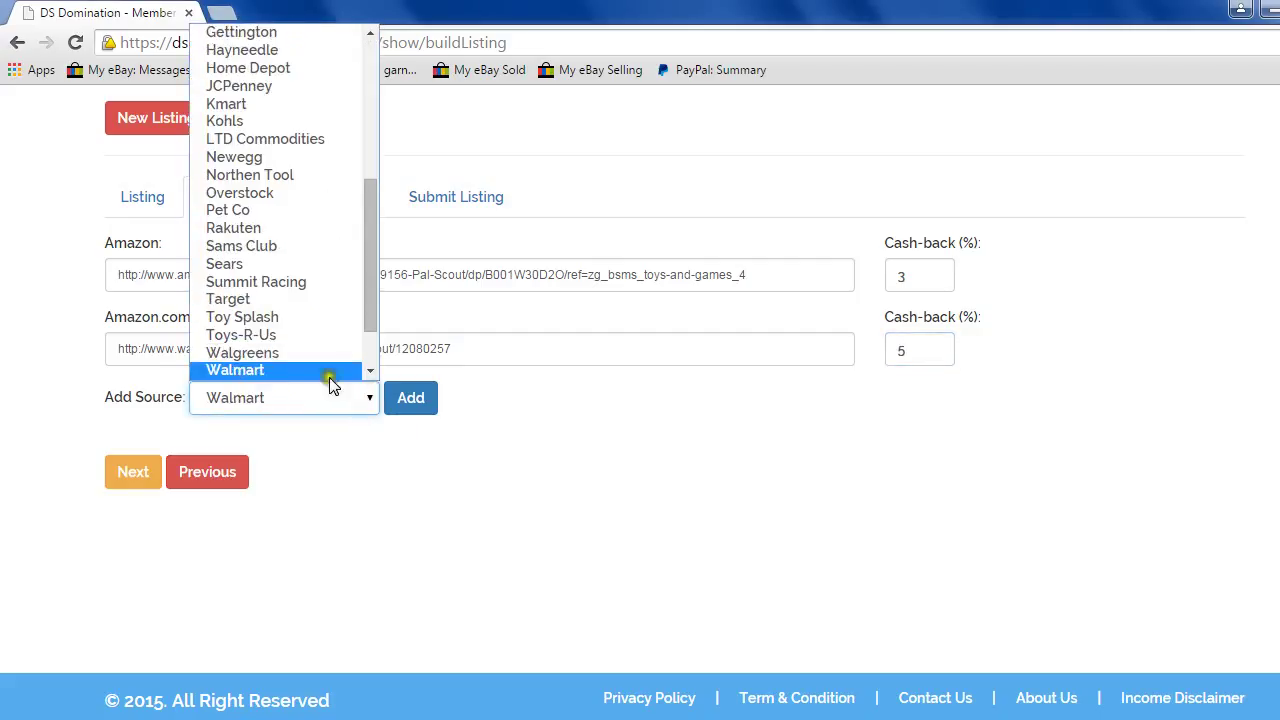
{"action": "left_click", "coordinate": [414, 400]}
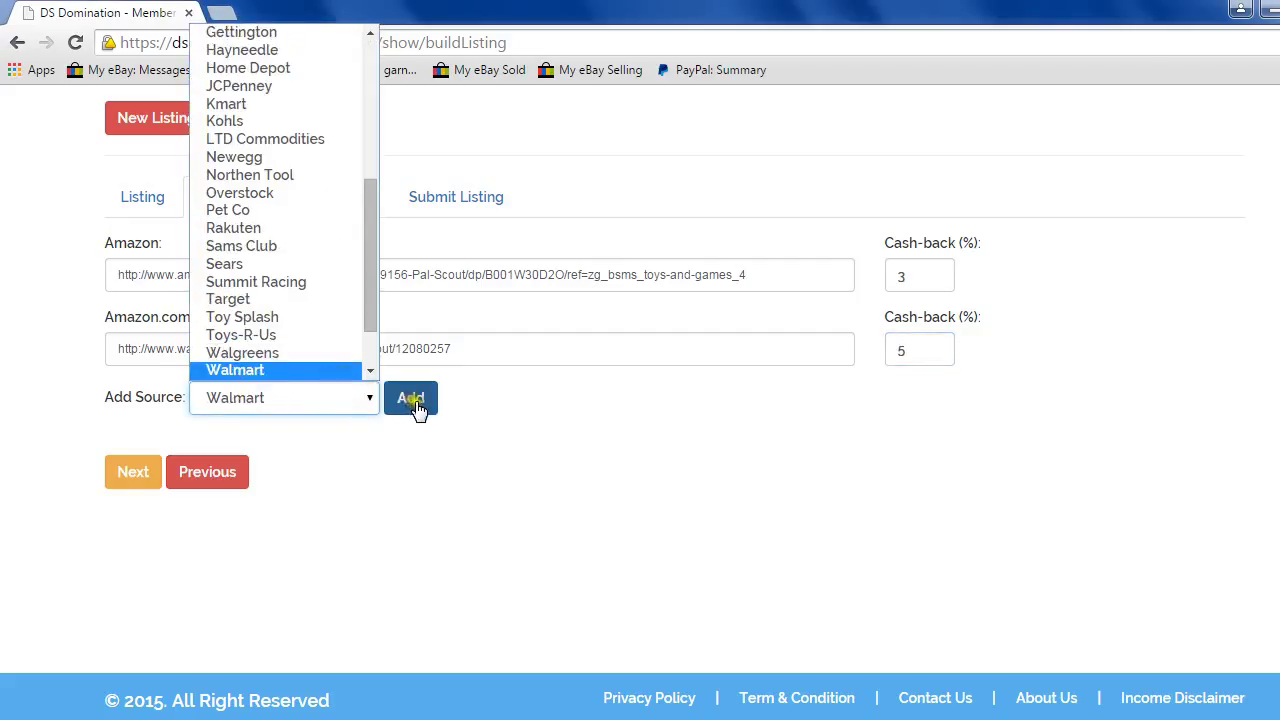
Copy the Walmart URL from the Amazon.com source into the Walmart source and set its cash-back to 5%.
{"action": "triple_click", "coordinate": [497, 350]}
{"action": "key", "text": "ctrl+c"}
{"action": "left_click", "coordinate": [452, 425]}
{"action": "key", "text": "ctrl+v"}
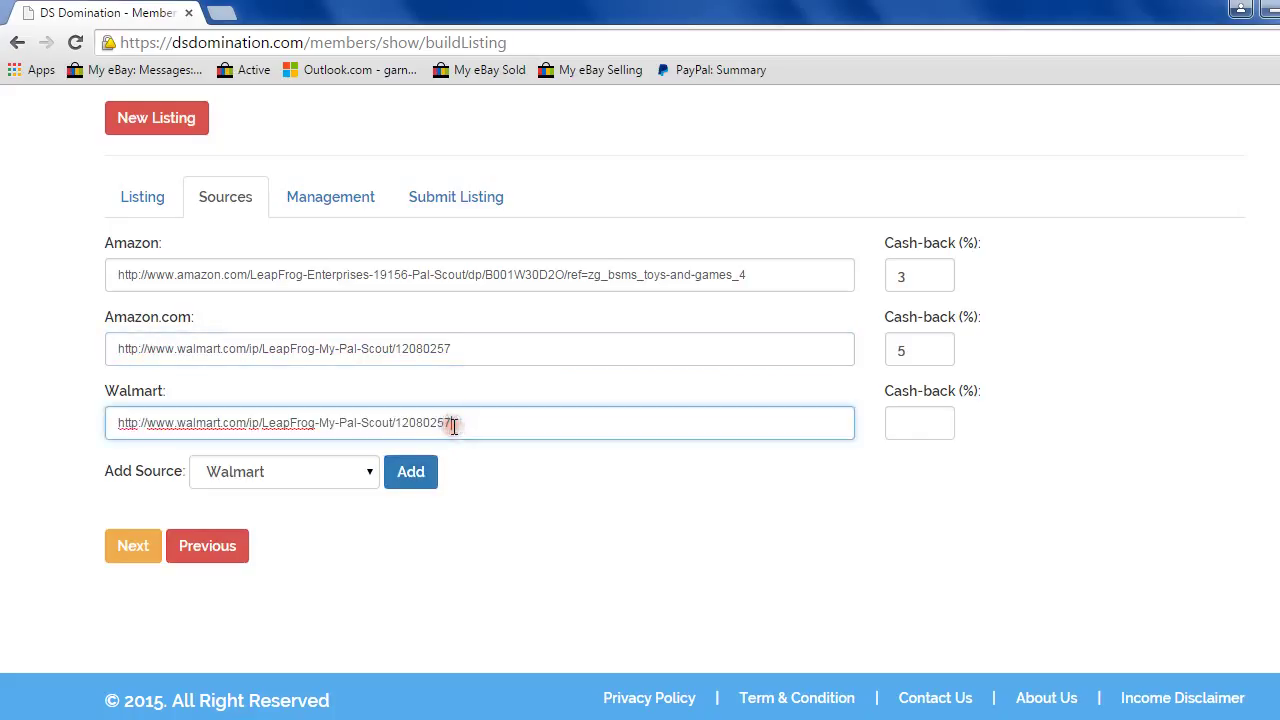
{"action": "key", "text": "Tab"}
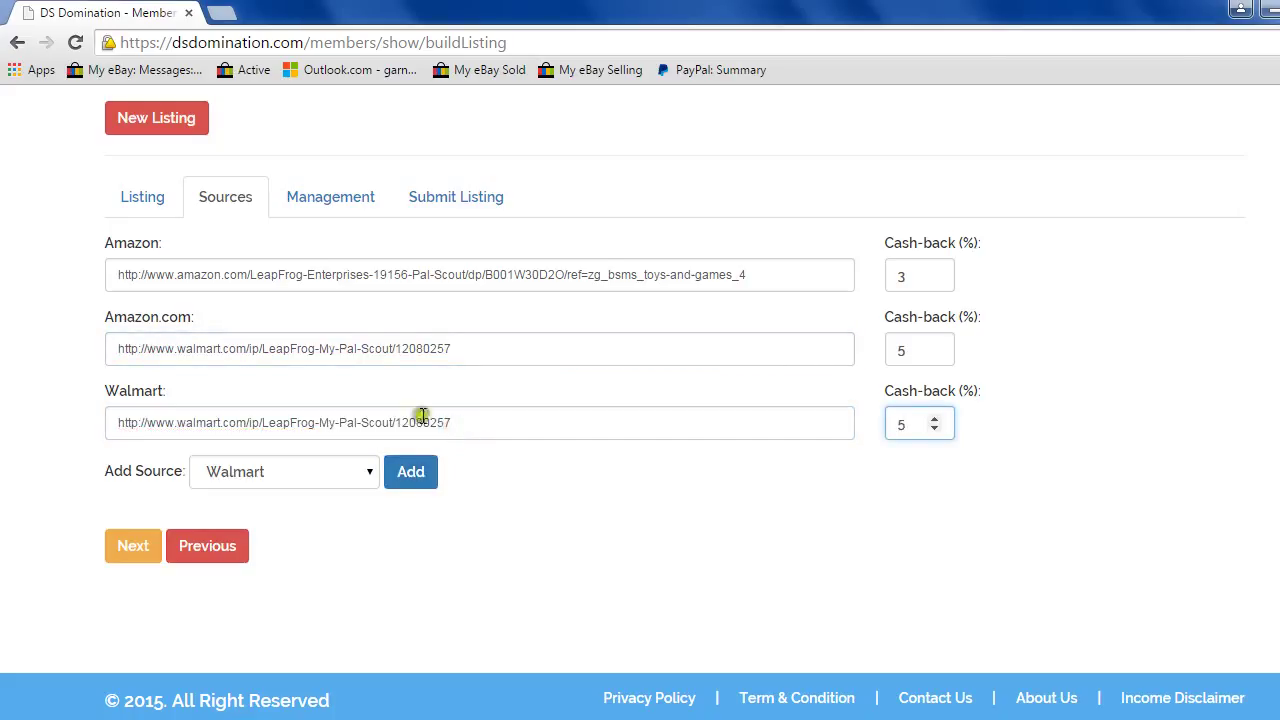
Clear the Walmart URL from the extra Amazon.com source.
{"action": "left_click", "coordinate": [425, 348]}
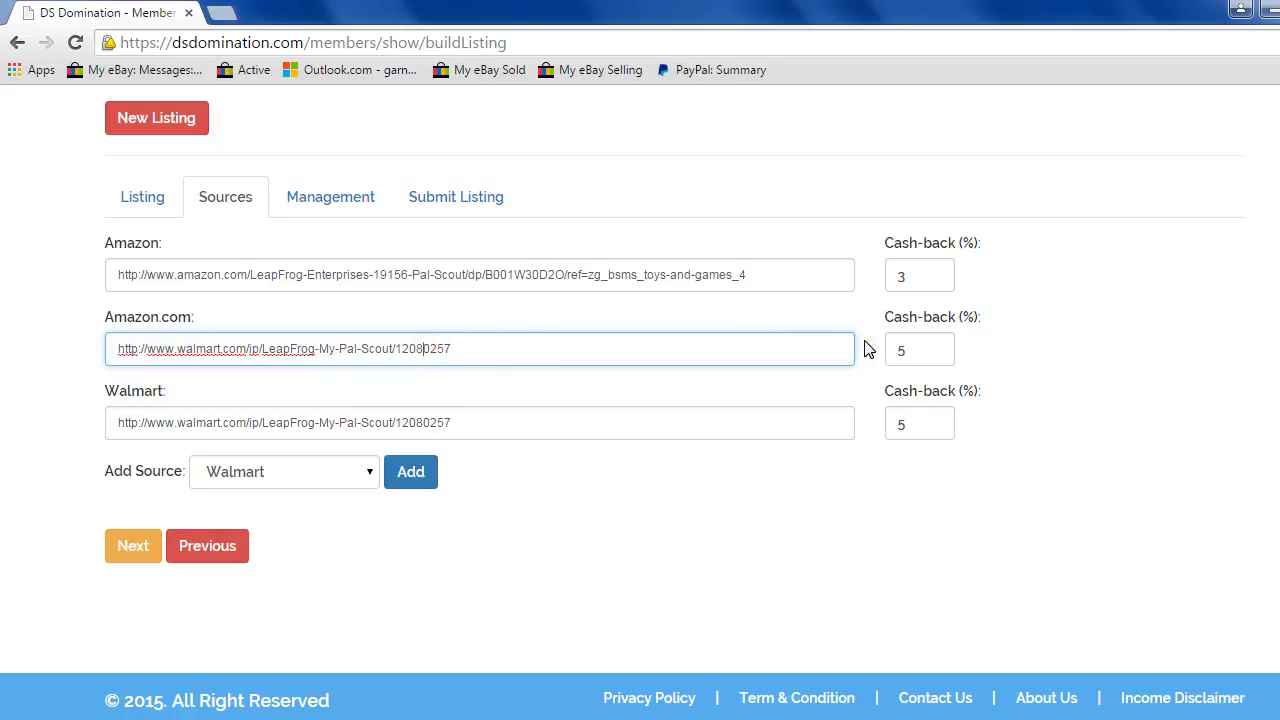
{"action": "left_click", "coordinate": [708, 350]}
{"action": "triple_click", "coordinate": [666, 354]}
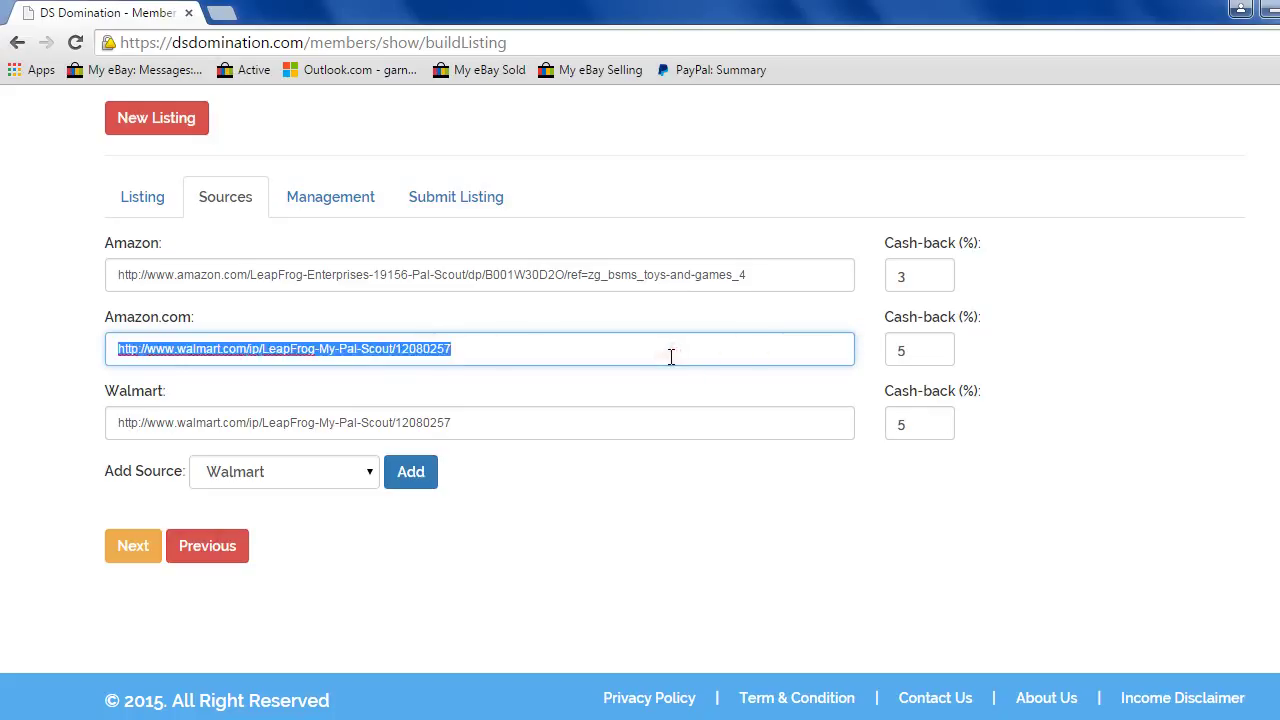
{"action": "key", "text": "BackSpace"}
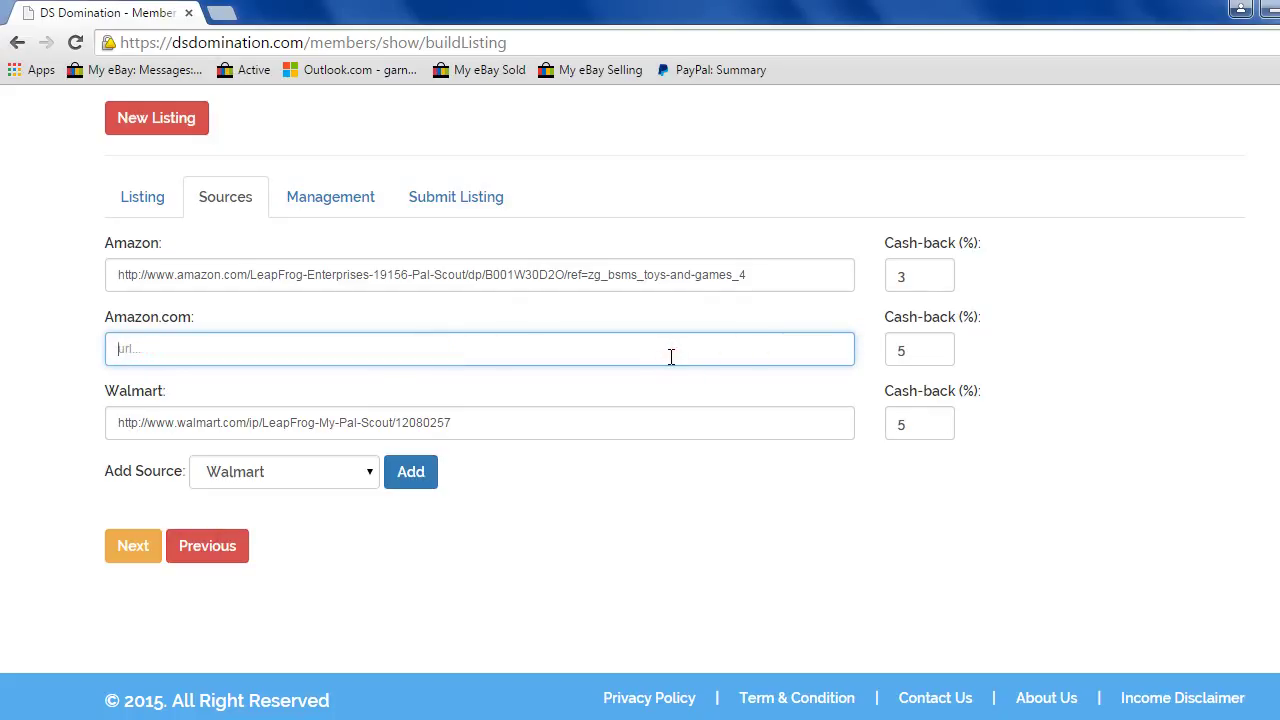
{"action": "left_click", "coordinate": [196, 556]}
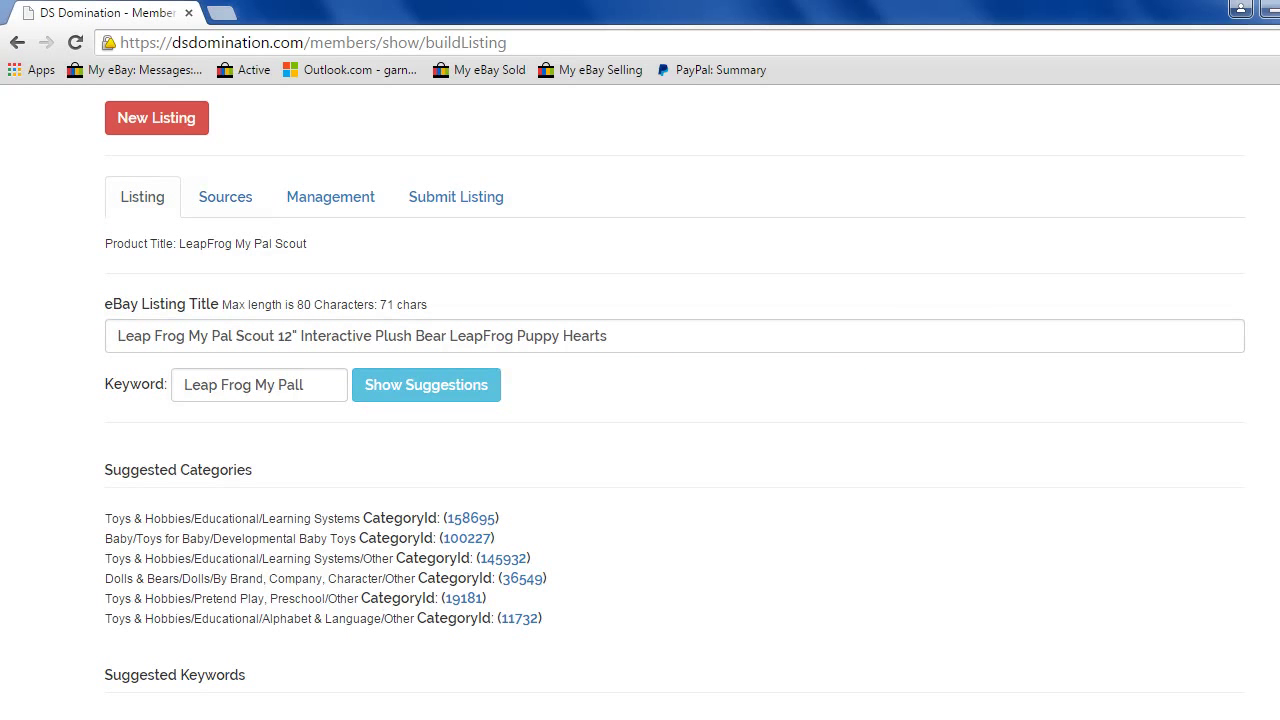
{"action": "scroll", "coordinate": [240, 320], "scroll_direction": "down", "scroll_amount": 15}
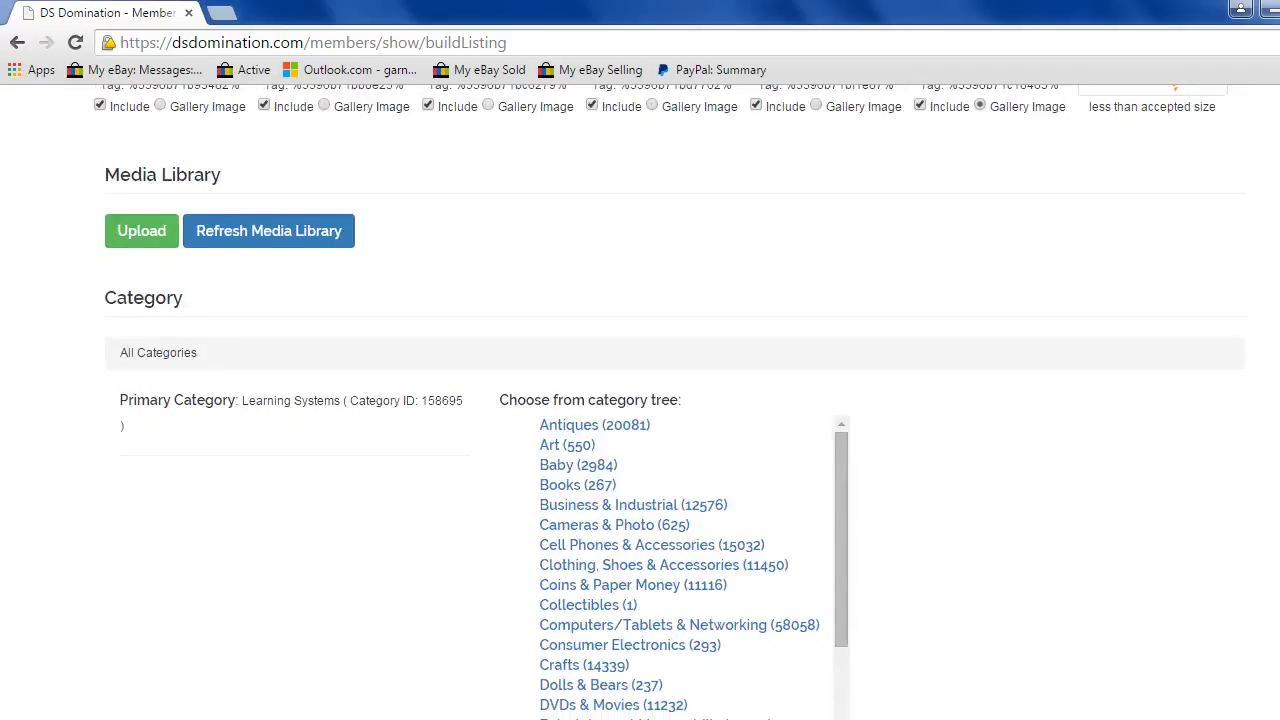
{"action": "scroll", "coordinate": [640, 400], "scroll_direction": "down", "scroll_amount": 3}
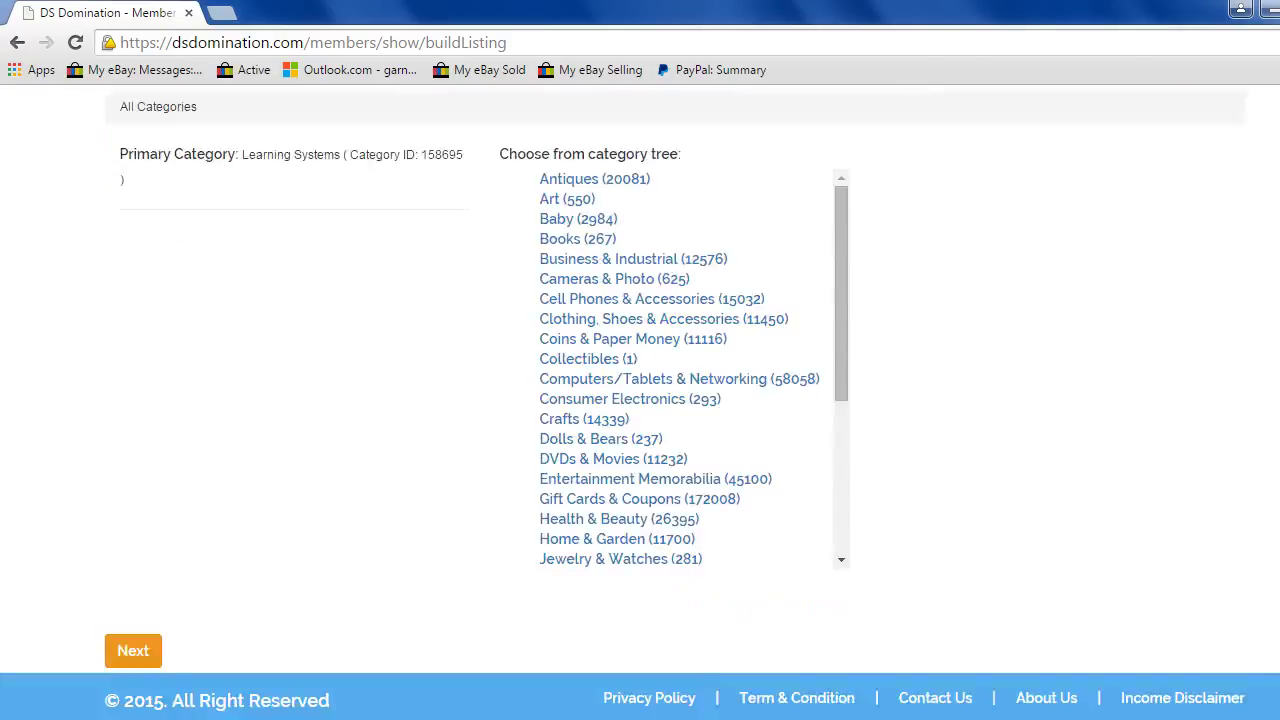
{"action": "left_click", "coordinate": [145, 655]}
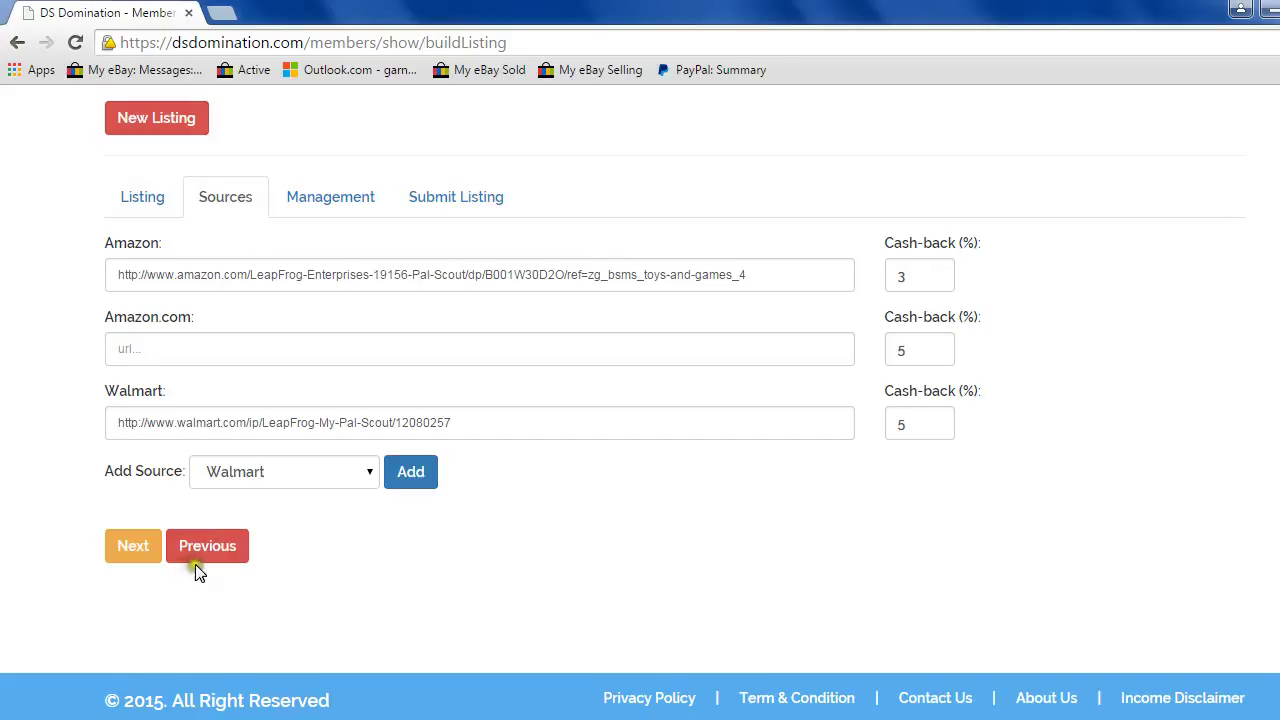
Proceed past the sources and management options, leaving AutoPost to eBay enabled, and save and submit the listing to eBay.
{"action": "left_click", "coordinate": [133, 555]}
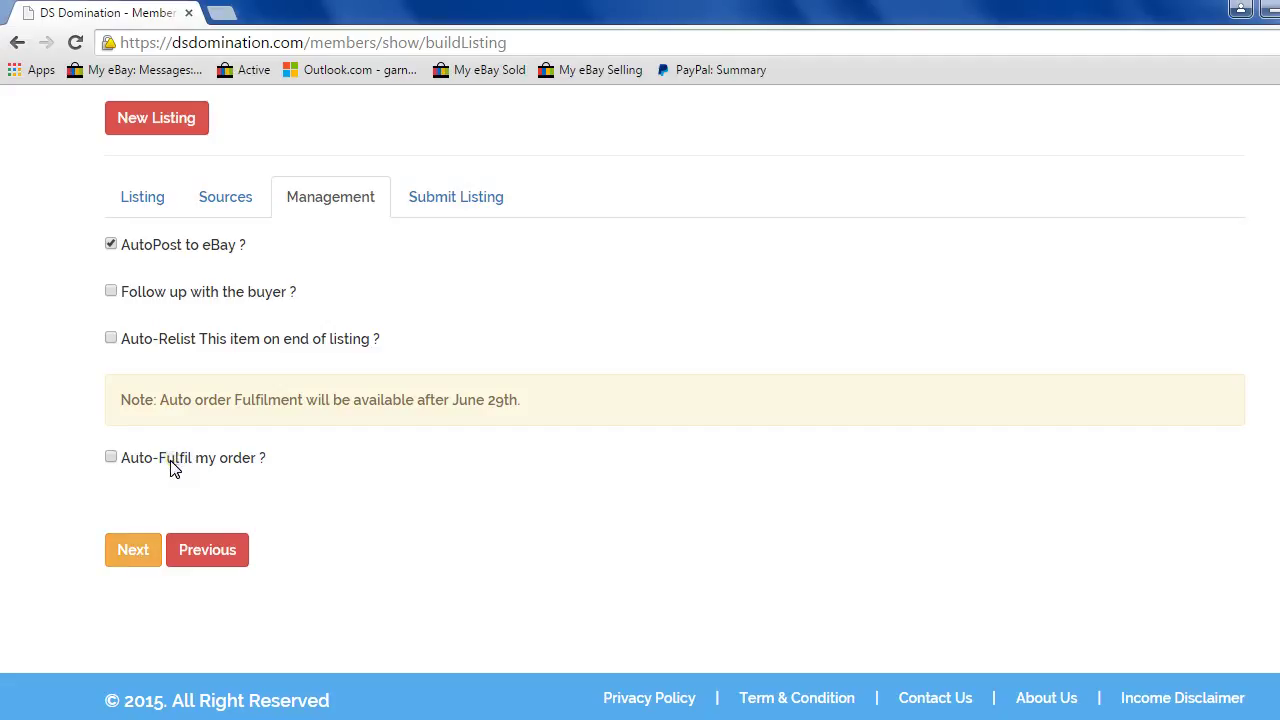
{"action": "left_click", "coordinate": [145, 557]}
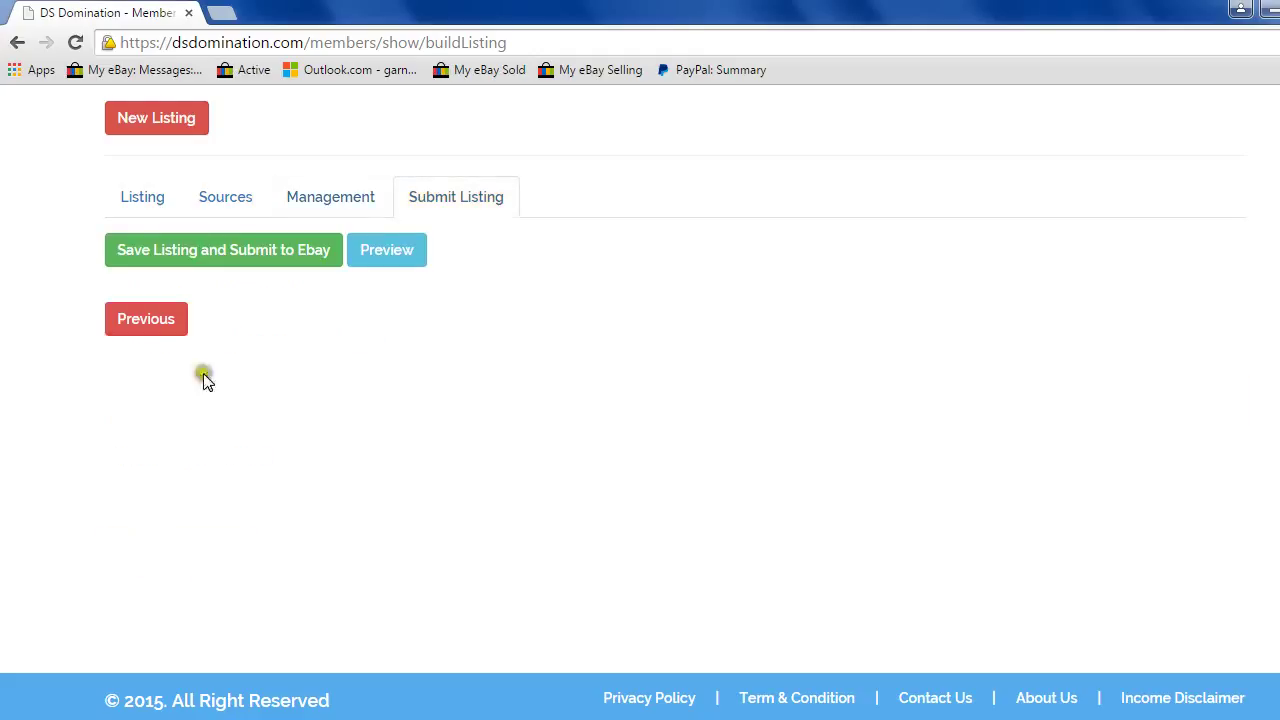
{"action": "left_click", "coordinate": [296, 262]}
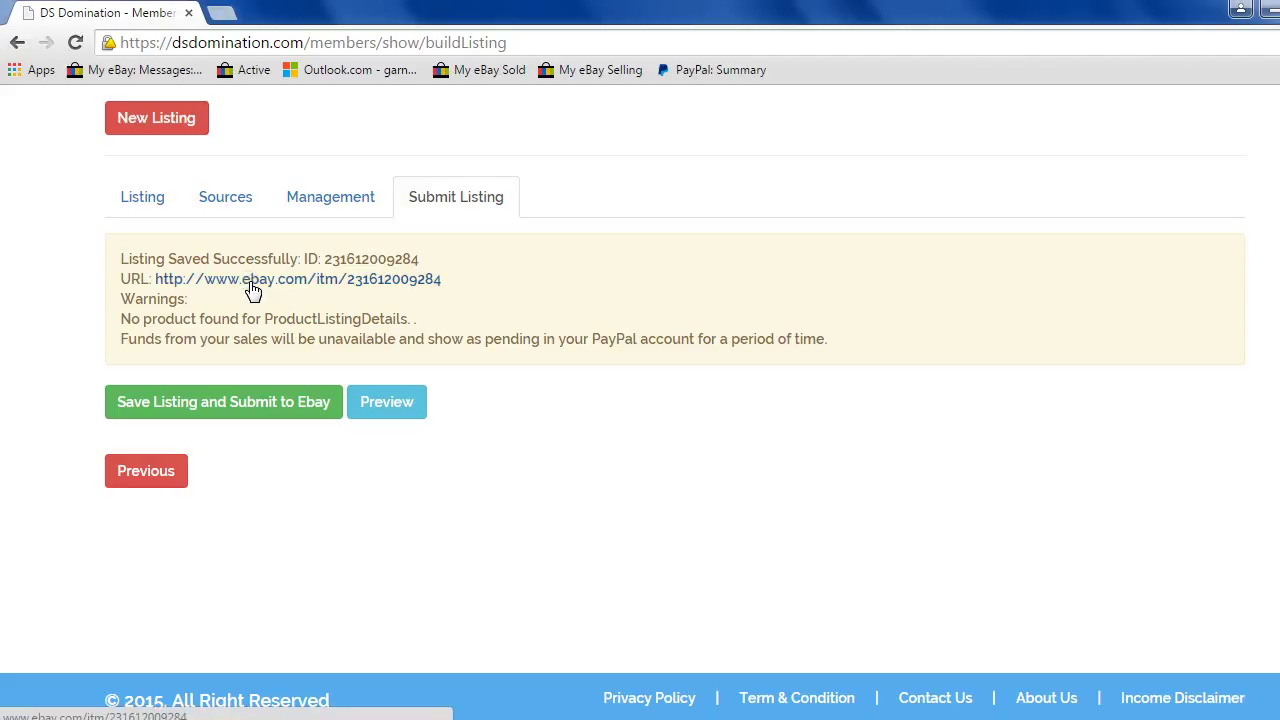
Open the published eBay listing and examine its title, price, shipping details and product photos.
{"action": "left_click", "coordinate": [253, 281]}
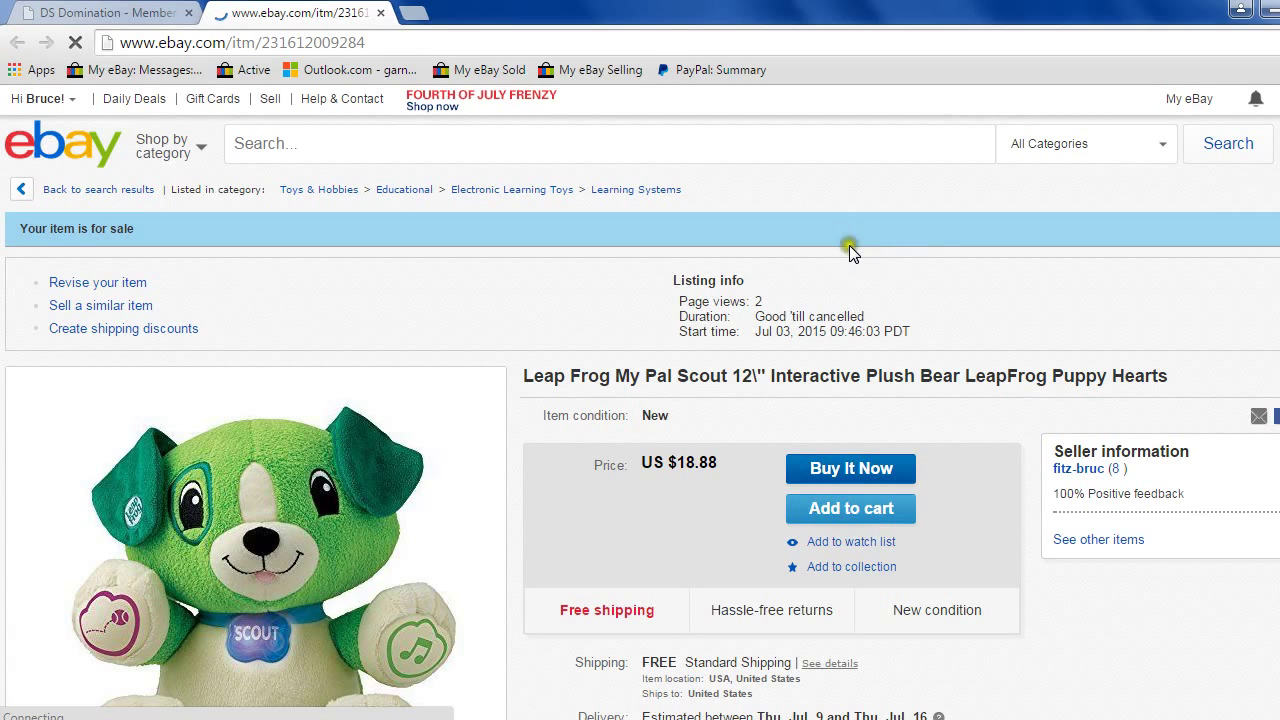
{"action": "scroll", "coordinate": [762, 308], "scroll_direction": "down", "scroll_amount": 1}
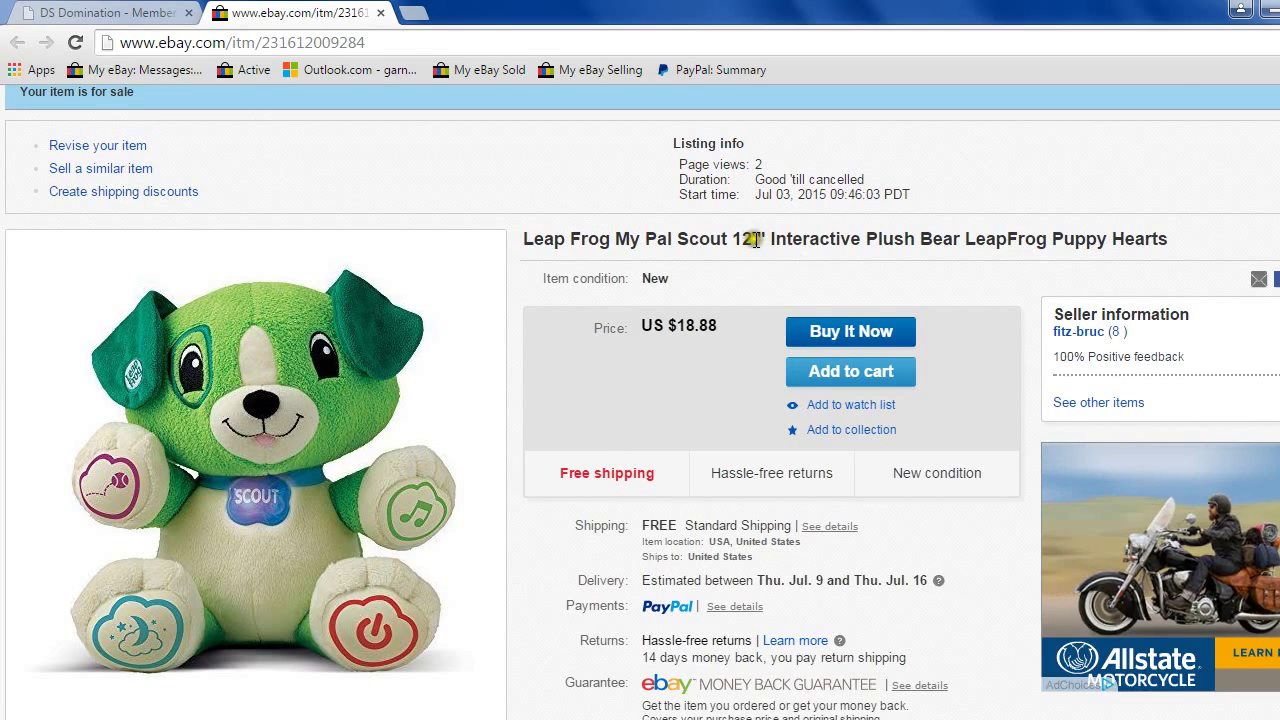
{"action": "left_click", "coordinate": [757, 239]}
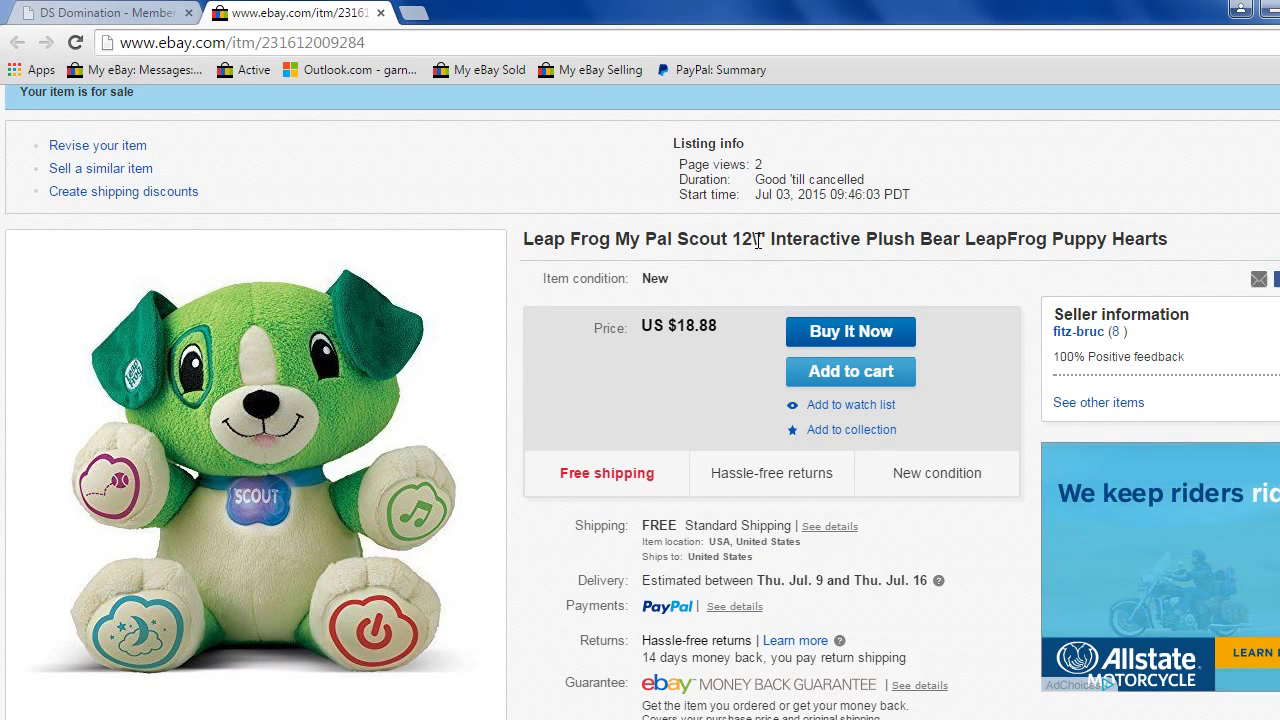
{"action": "double_click", "coordinate": [748, 239]}
{"action": "left_click", "coordinate": [767, 239]}
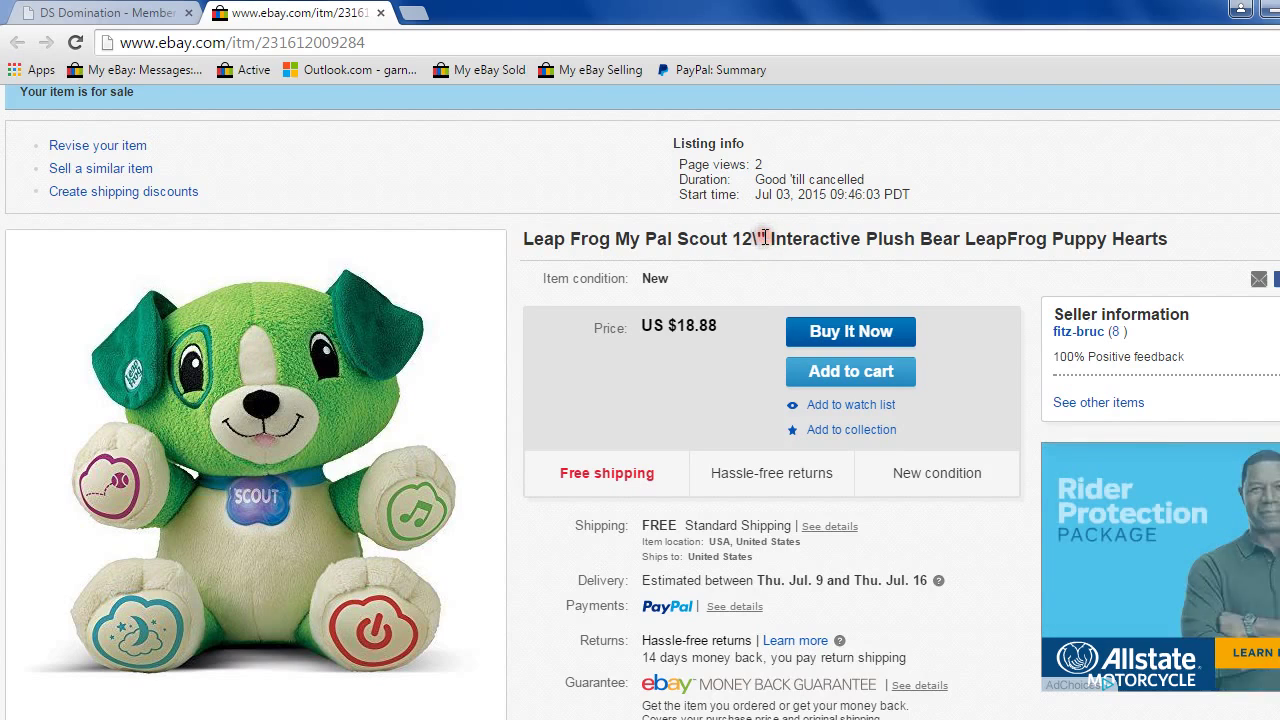
{"action": "double_click", "coordinate": [761, 239]}
{"action": "left_click", "coordinate": [766, 238]}
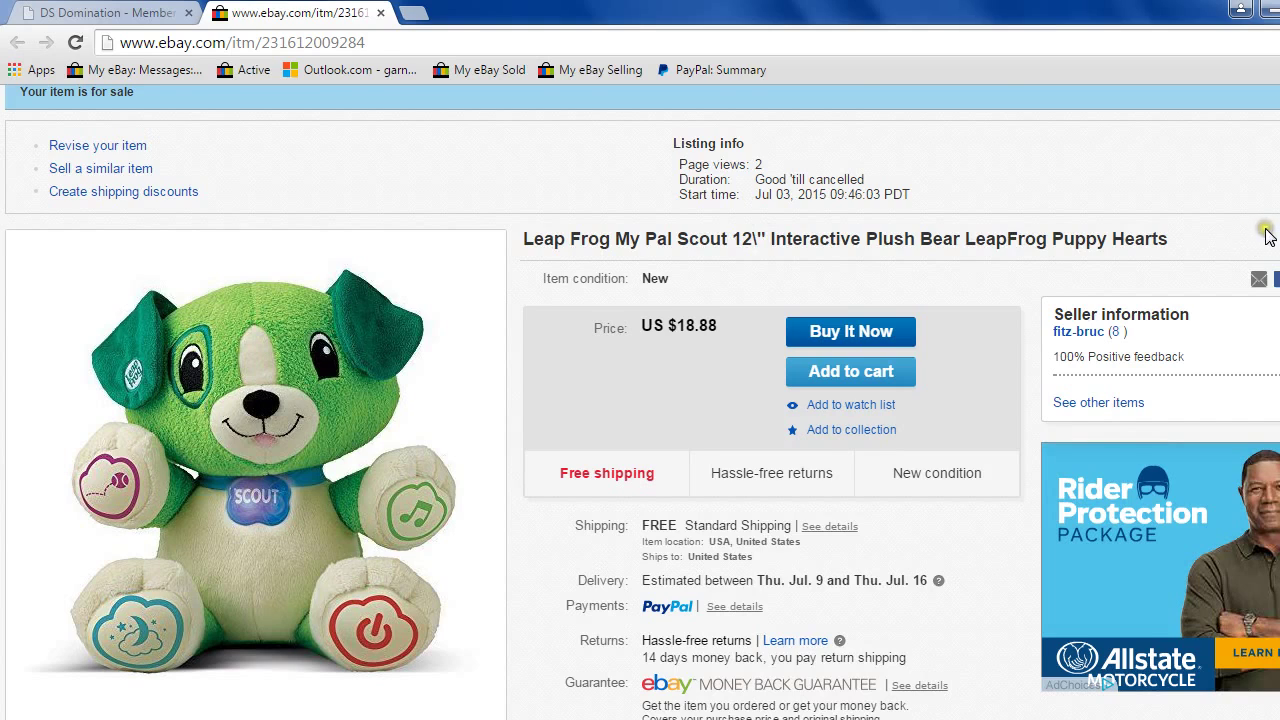
{"action": "scroll", "coordinate": [1266, 236], "scroll_direction": "down", "scroll_amount": 2}
{"action": "scroll", "coordinate": [640, 400], "scroll_direction": "down", "scroll_amount": 3}
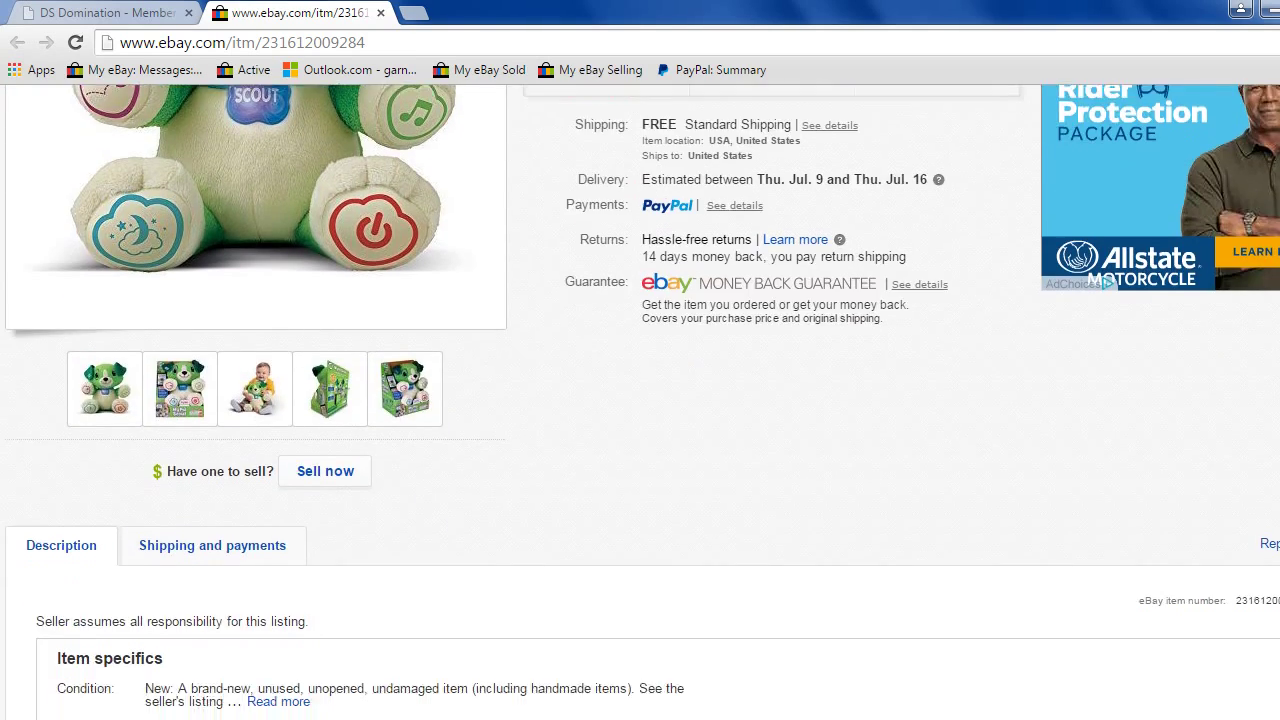
{"action": "scroll", "coordinate": [640, 400], "scroll_direction": "up", "scroll_amount": 3}
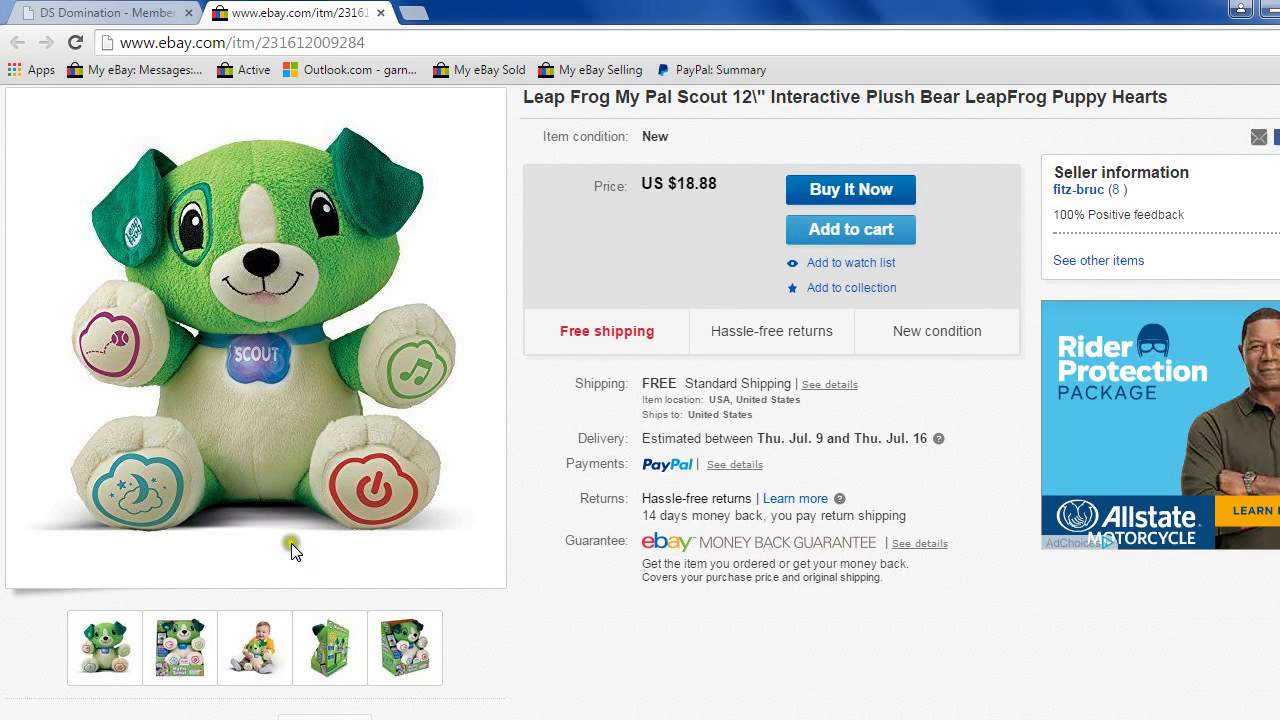
{"action": "left_click", "coordinate": [181, 651]}
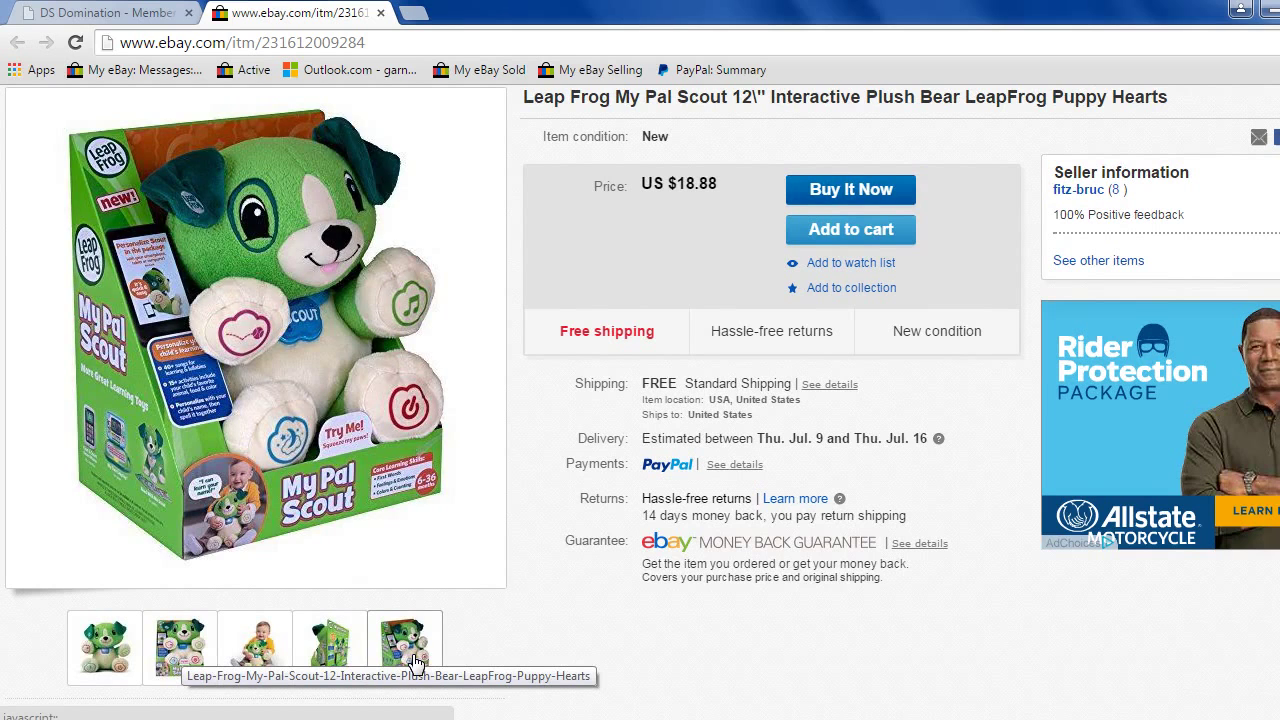
Read through the published listing's product description, features, and shipping, return and payment policies.
{"action": "scroll", "coordinate": [415, 600], "scroll_direction": "down", "scroll_amount": 6}
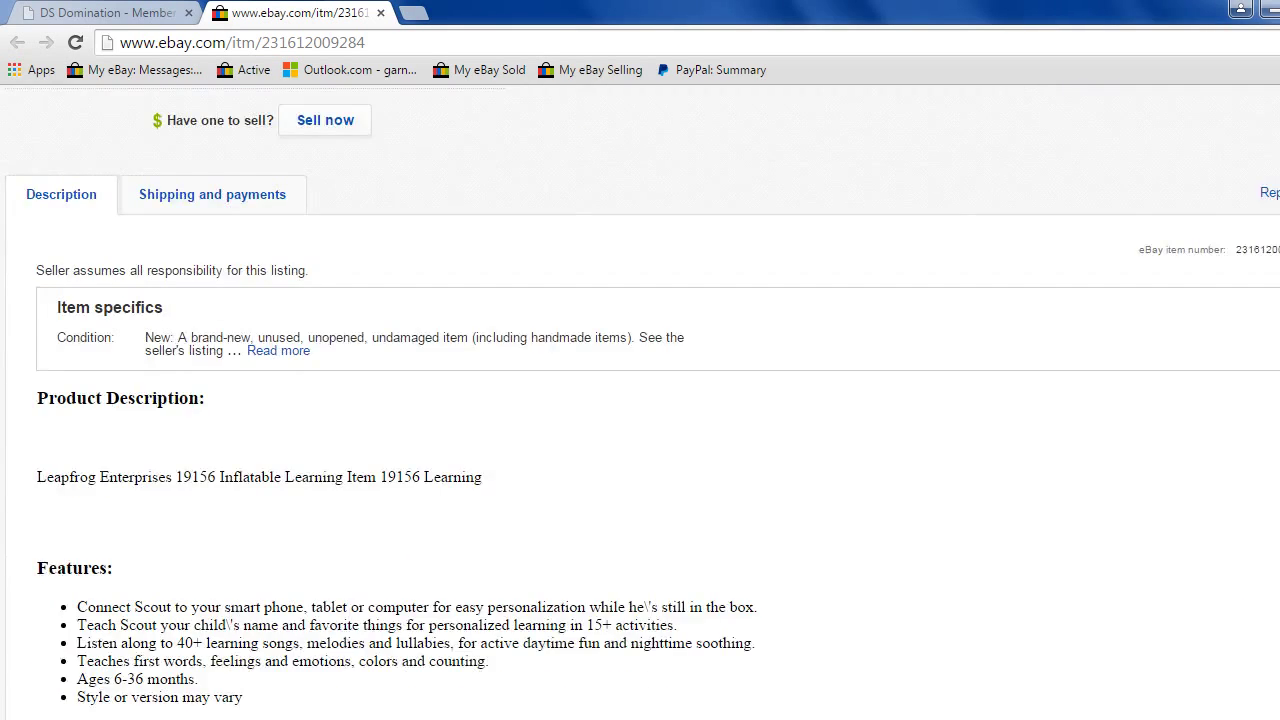
{"action": "scroll", "coordinate": [640, 400], "scroll_direction": "down", "scroll_amount": 1}
{"action": "left_click_drag", "start_coordinate": [216, 401], "coordinate": [177, 400]}
{"action": "left_click_drag", "start_coordinate": [421, 400], "coordinate": [360, 412]}
{"action": "left_click", "coordinate": [1187, 345]}
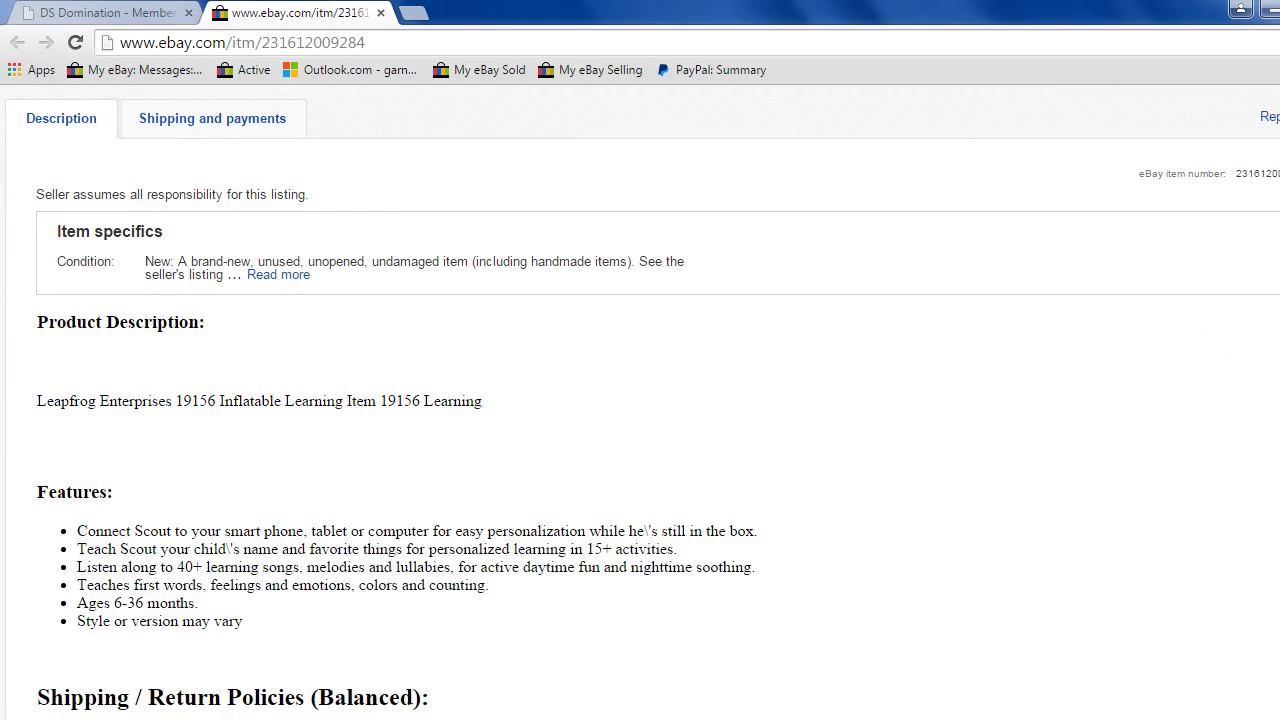
{"action": "scroll", "coordinate": [640, 400], "scroll_direction": "down", "scroll_amount": 4}
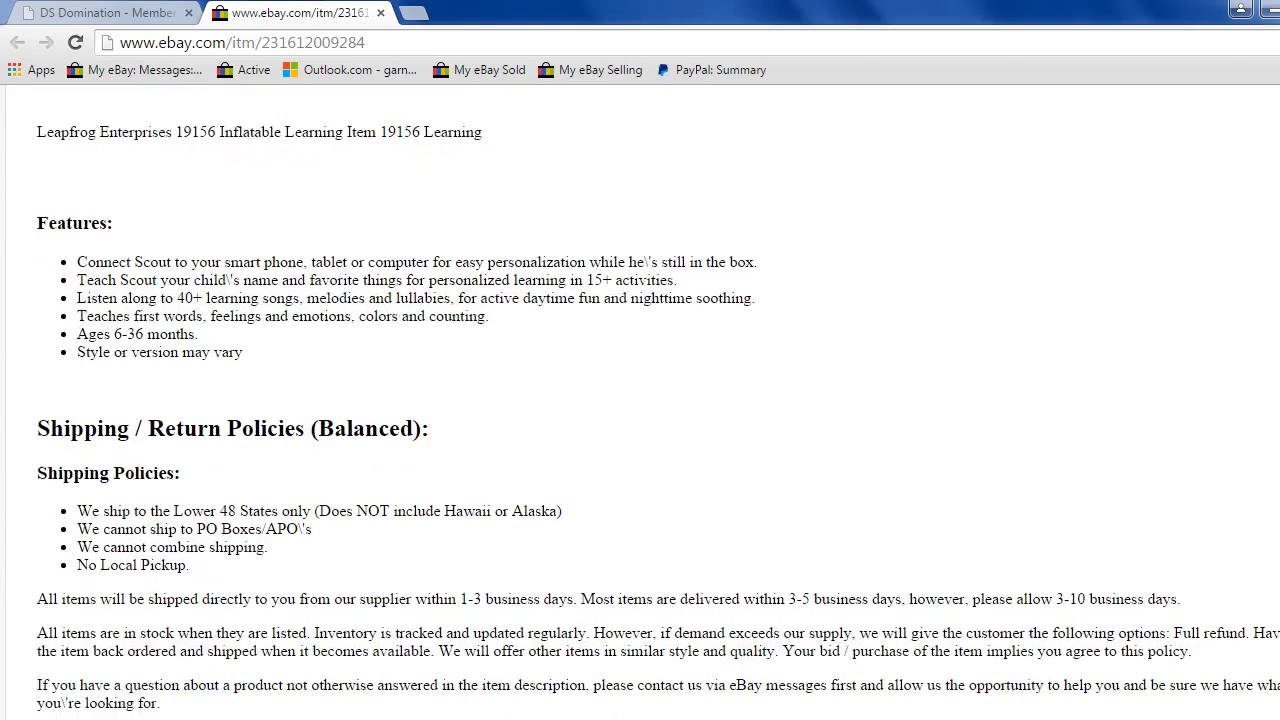
{"action": "scroll", "coordinate": [640, 400], "scroll_direction": "down", "scroll_amount": 3}
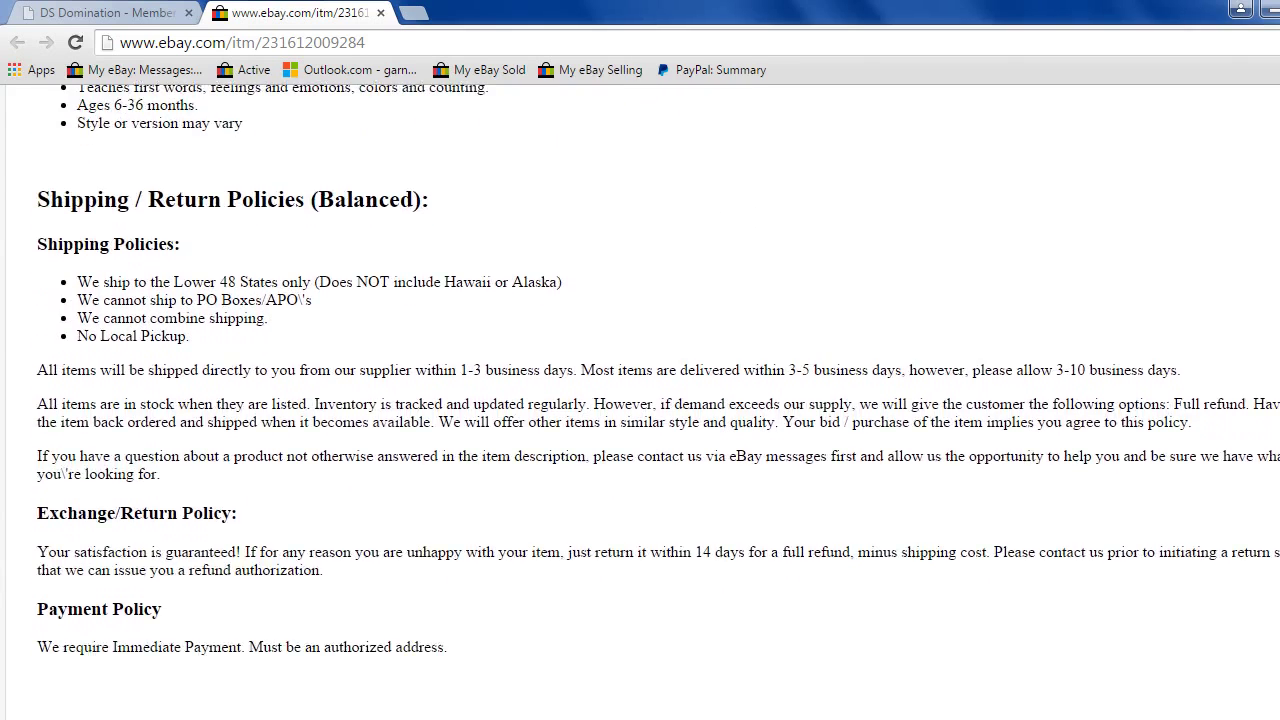
{"action": "scroll", "coordinate": [640, 400], "scroll_direction": "down", "scroll_amount": 5}
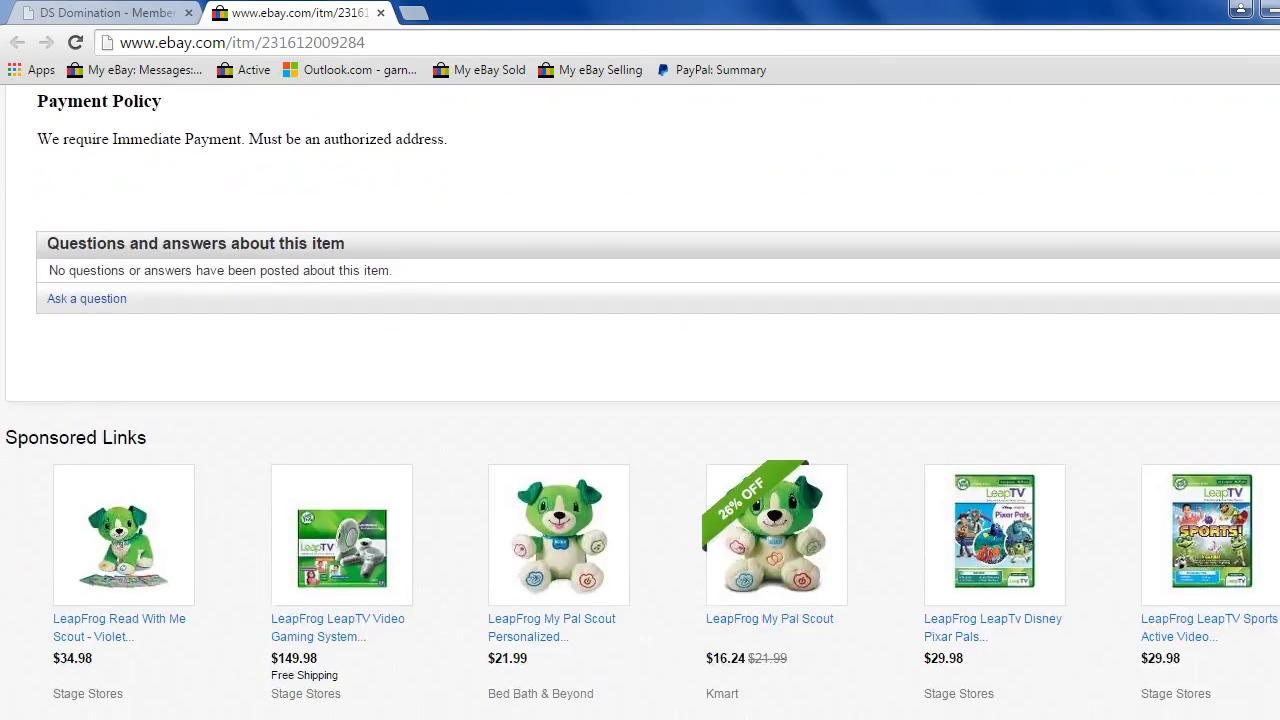
{"action": "scroll", "coordinate": [640, 400], "scroll_direction": "down", "scroll_amount": 2}
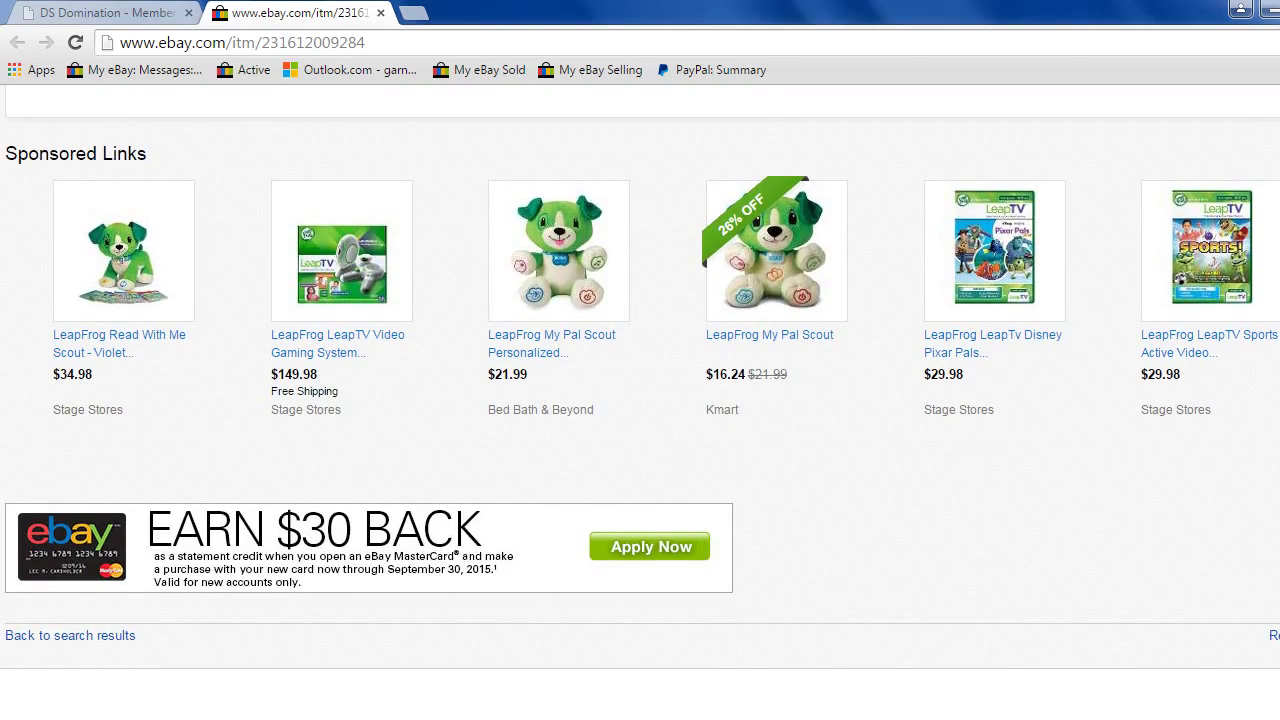
{"action": "scroll", "coordinate": [640, 400], "scroll_direction": "down", "scroll_amount": 2}
{"action": "scroll", "coordinate": [640, 400], "scroll_direction": "up", "scroll_amount": 20}
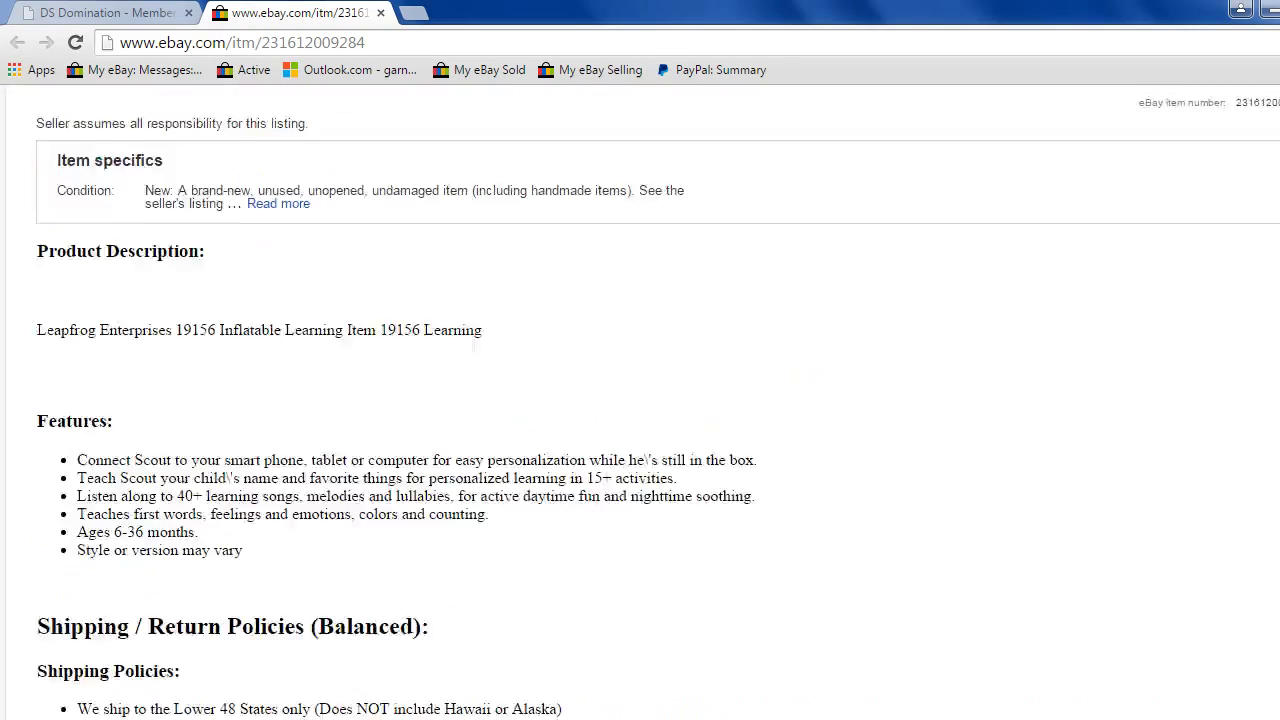
Recheck the published eBay listing's price, title, duration and purchase options.
{"action": "scroll", "coordinate": [640, 400], "scroll_direction": "down", "scroll_amount": 3}
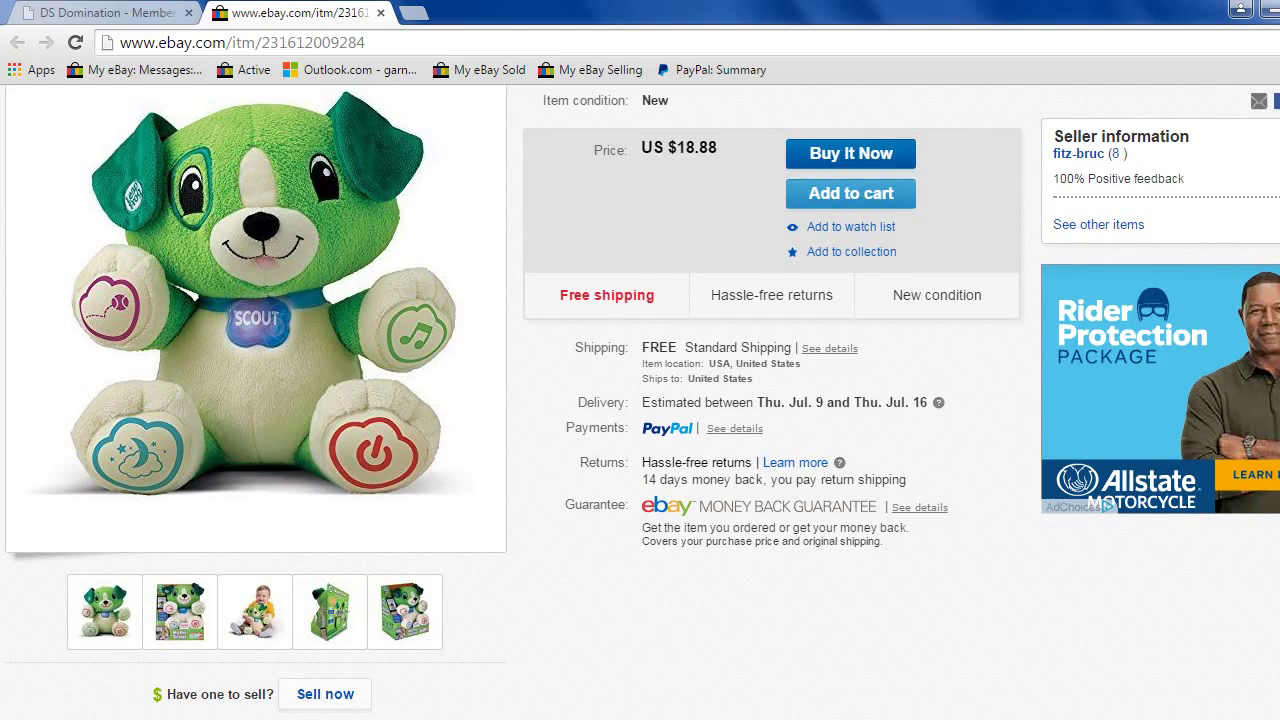
{"action": "left_click", "coordinate": [710, 147]}
{"action": "left_click", "coordinate": [683, 147]}
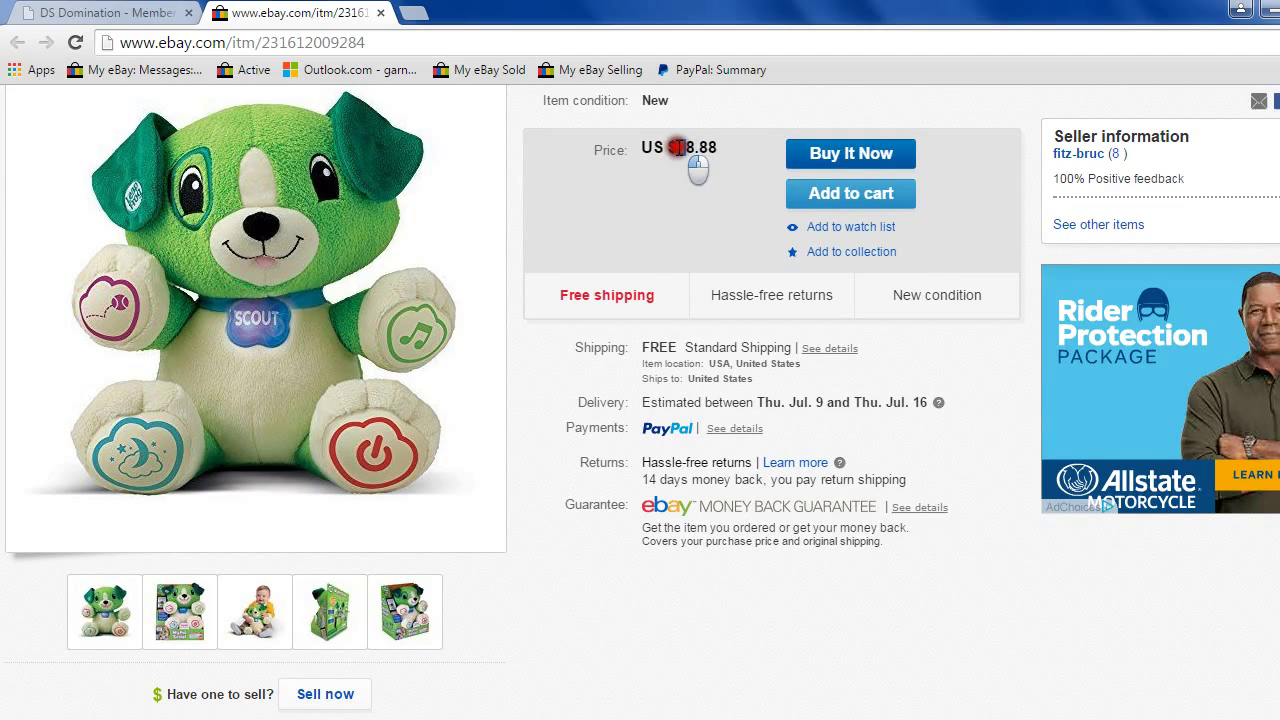
{"action": "left_click", "coordinate": [686, 184]}
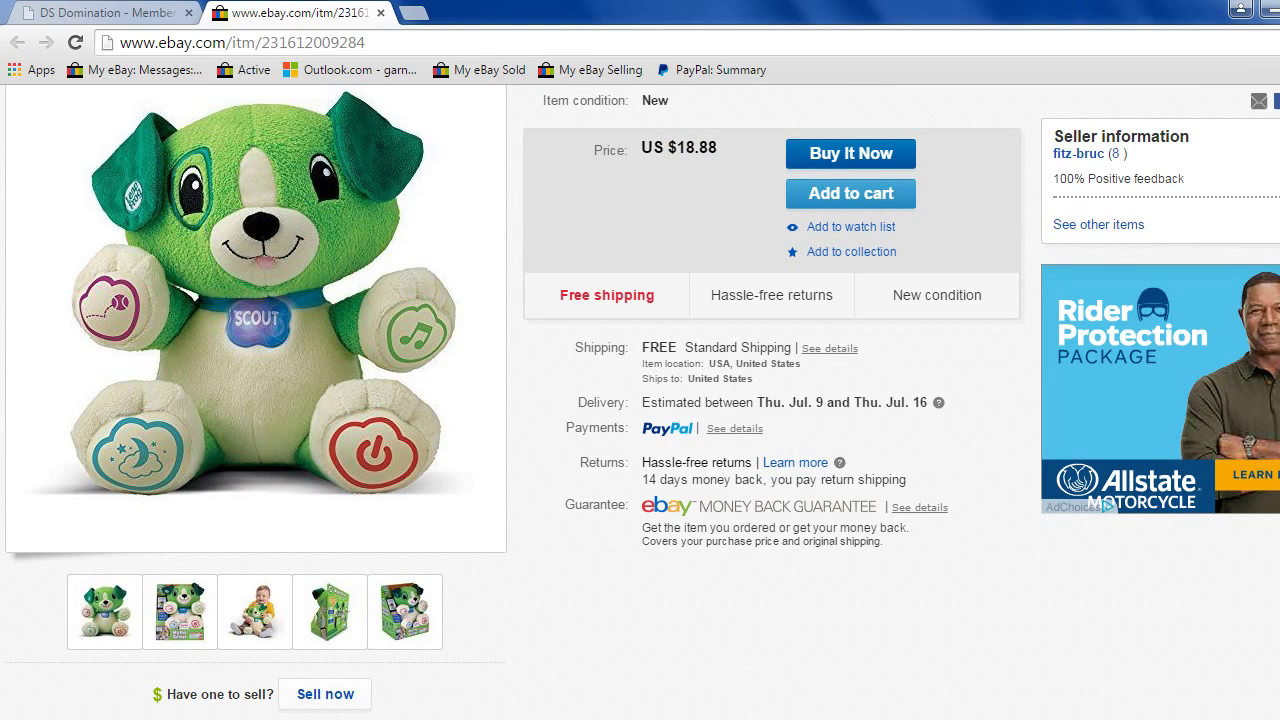
{"action": "scroll", "coordinate": [640, 400], "scroll_direction": "up", "scroll_amount": 3}
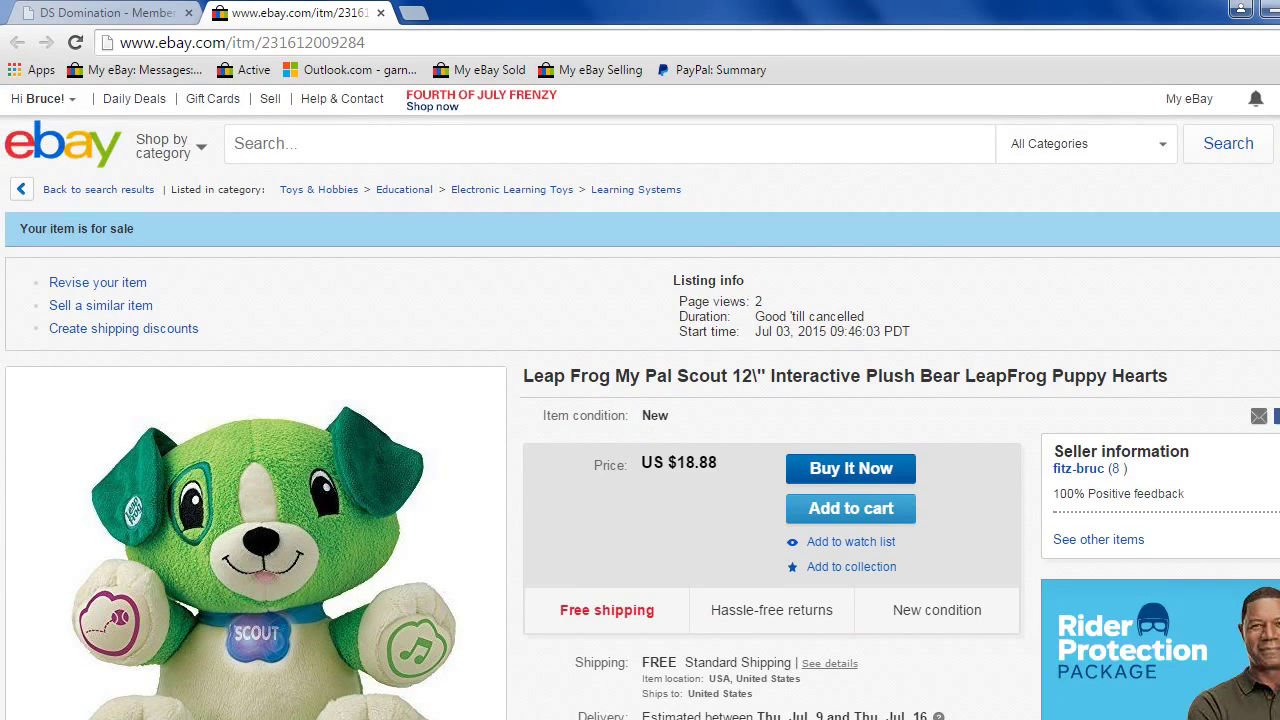
{"action": "scroll", "coordinate": [640, 400], "scroll_direction": "down", "scroll_amount": 2}
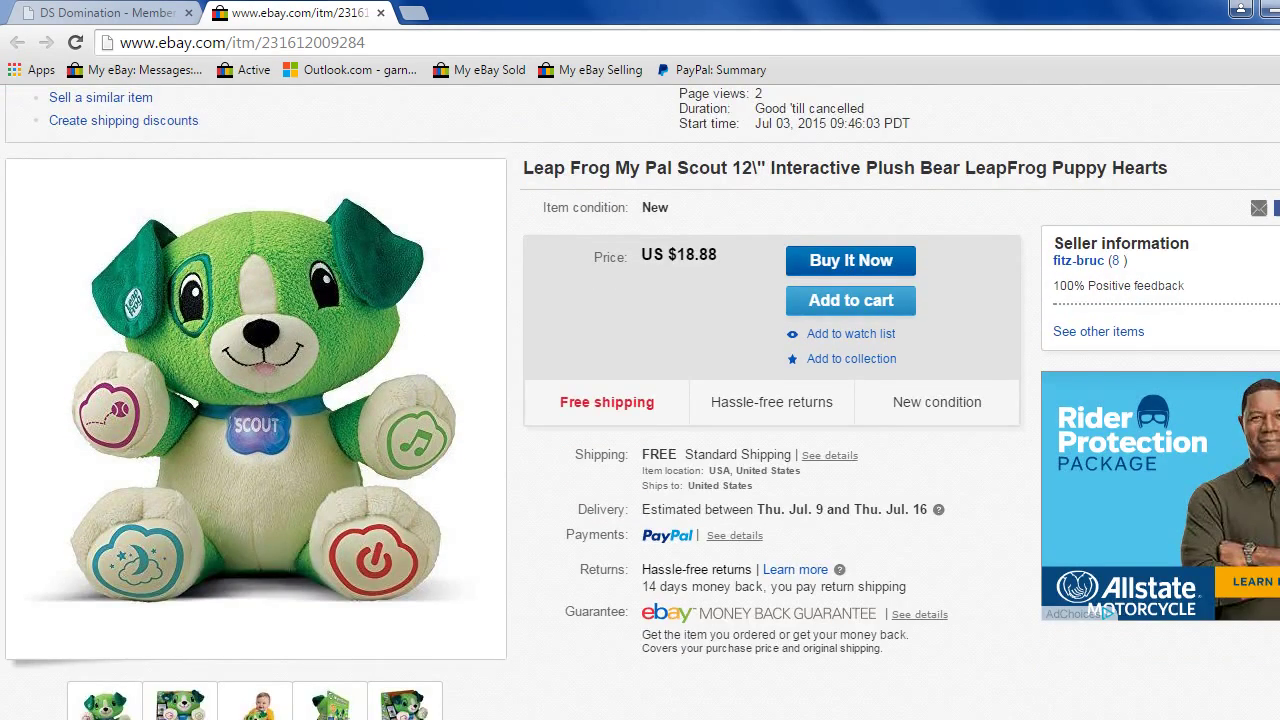
{"action": "scroll", "coordinate": [640, 400], "scroll_direction": "down", "scroll_amount": 2}
{"action": "scroll", "coordinate": [640, 400], "scroll_direction": "up", "scroll_amount": 3}
{"action": "scroll", "coordinate": [640, 400], "scroll_direction": "down", "scroll_amount": 1}
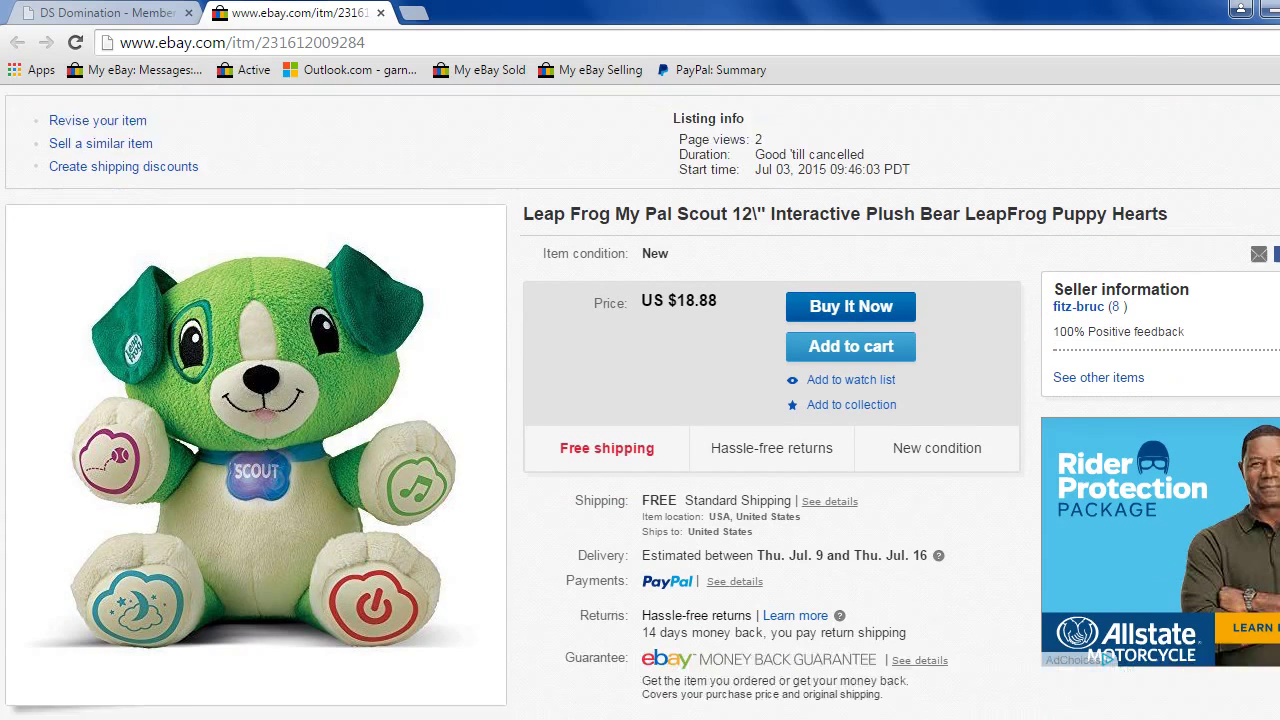
{"action": "scroll", "coordinate": [680, 385], "scroll_direction": "down", "scroll_amount": 1}
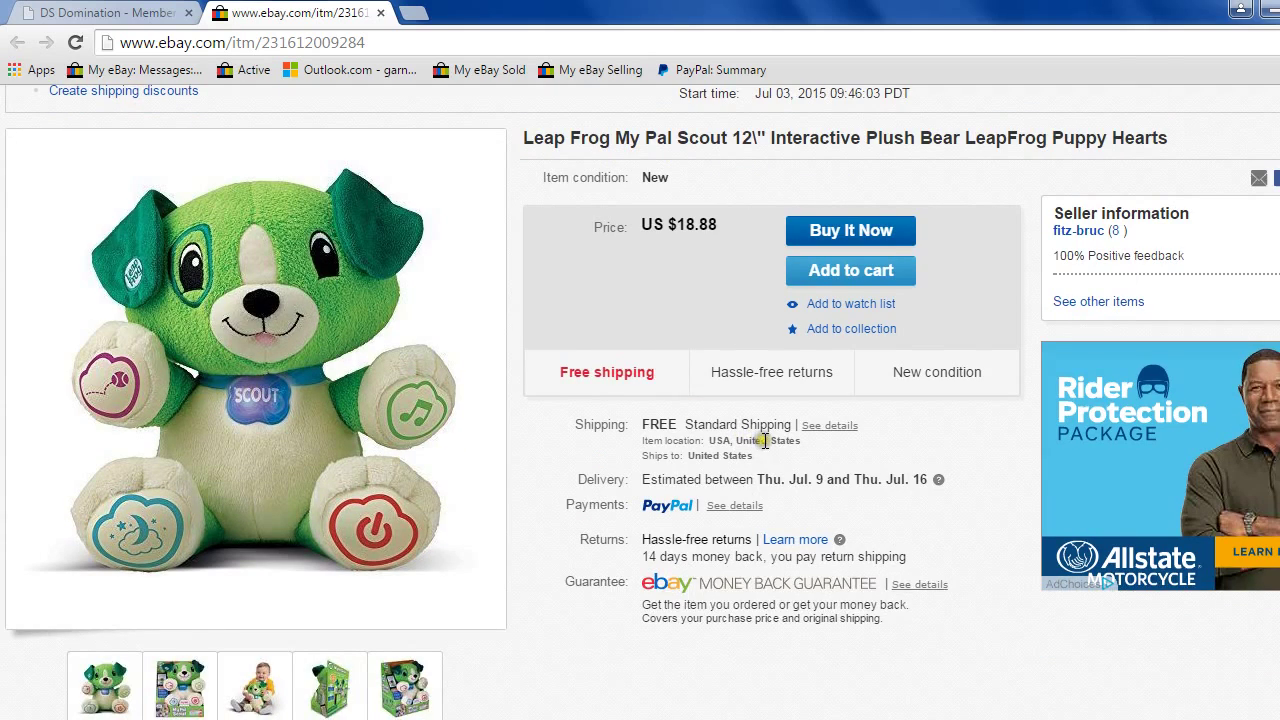
Examine the item location in the published listing's shipping details.
{"action": "mouse_move", "coordinate": [802, 441]}
{"action": "left_mouse_down"}
{"action": "mouse_move", "coordinate": [710, 444]}
{"action": "mouse_move", "coordinate": [800, 441]}
{"action": "left_mouse_up"}
{"action": "left_click", "coordinate": [800, 441]}
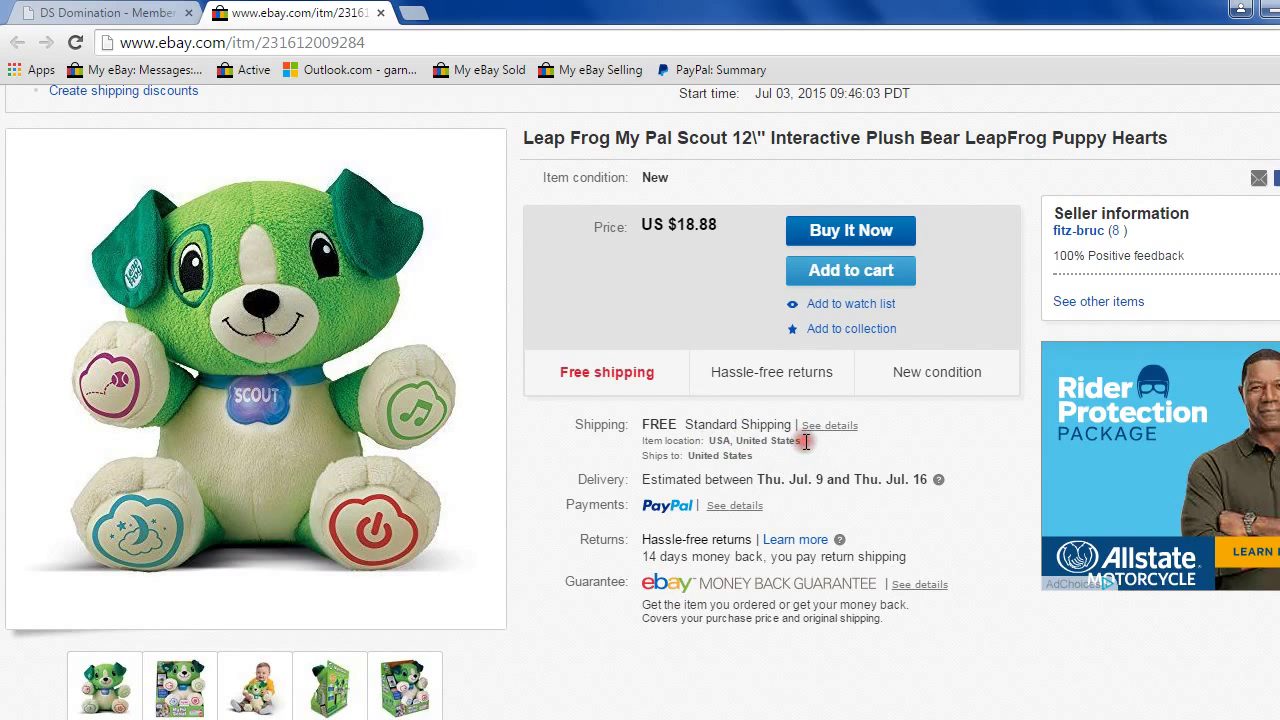
{"action": "scroll", "coordinate": [800, 441], "scroll_direction": "down", "scroll_amount": 1}
{"action": "scroll", "coordinate": [750, 315], "scroll_direction": "down", "scroll_amount": 1}
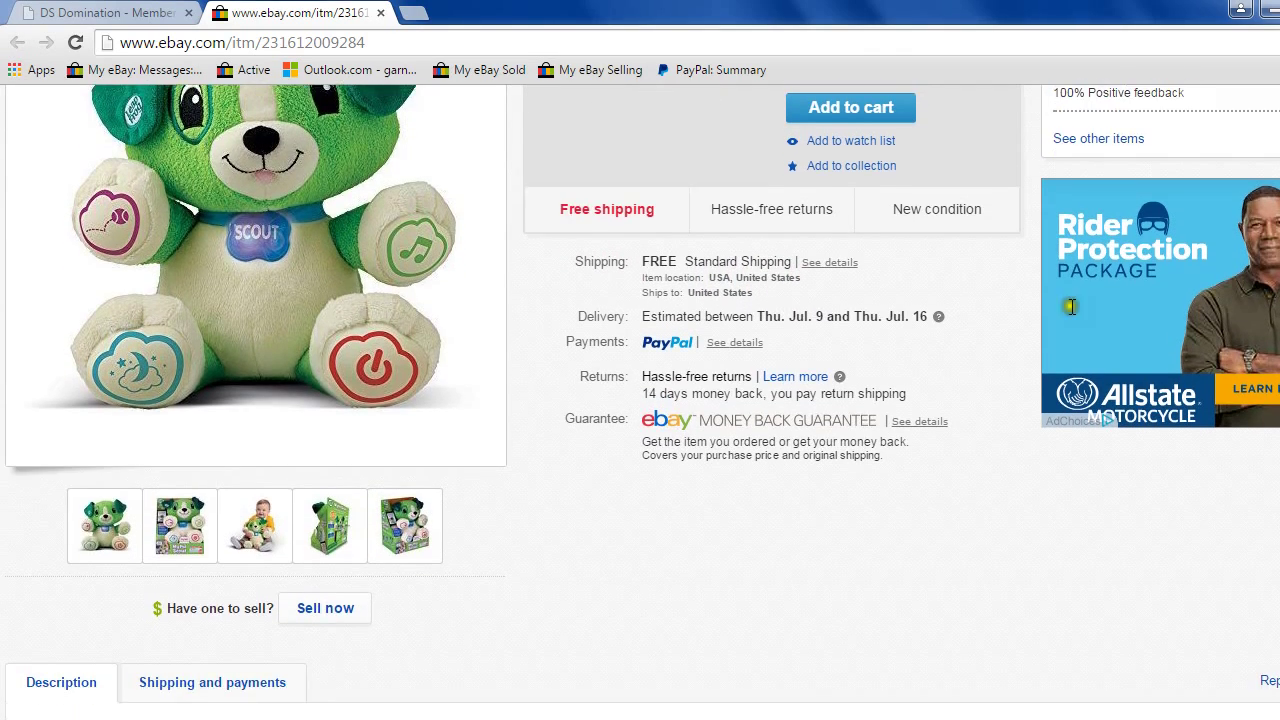
{"action": "left_click_drag", "start_coordinate": [803, 278], "coordinate": [722, 281]}
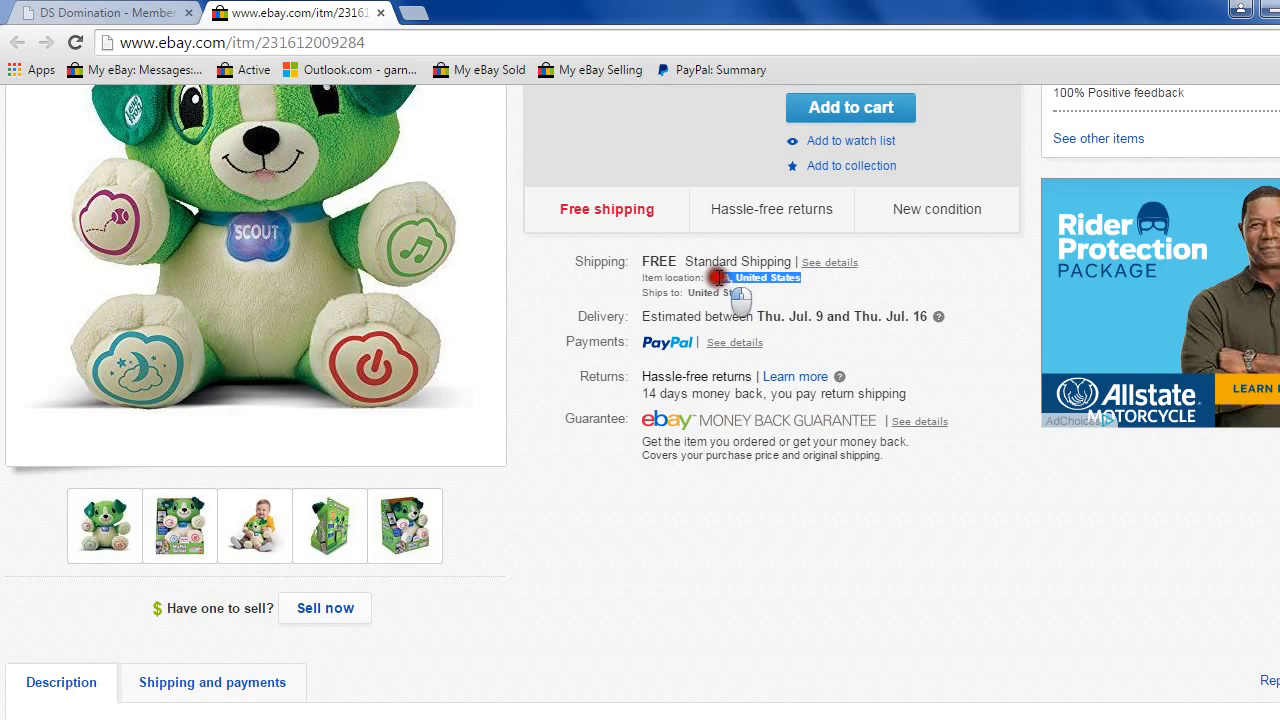
{"action": "left_click", "coordinate": [725, 278]}
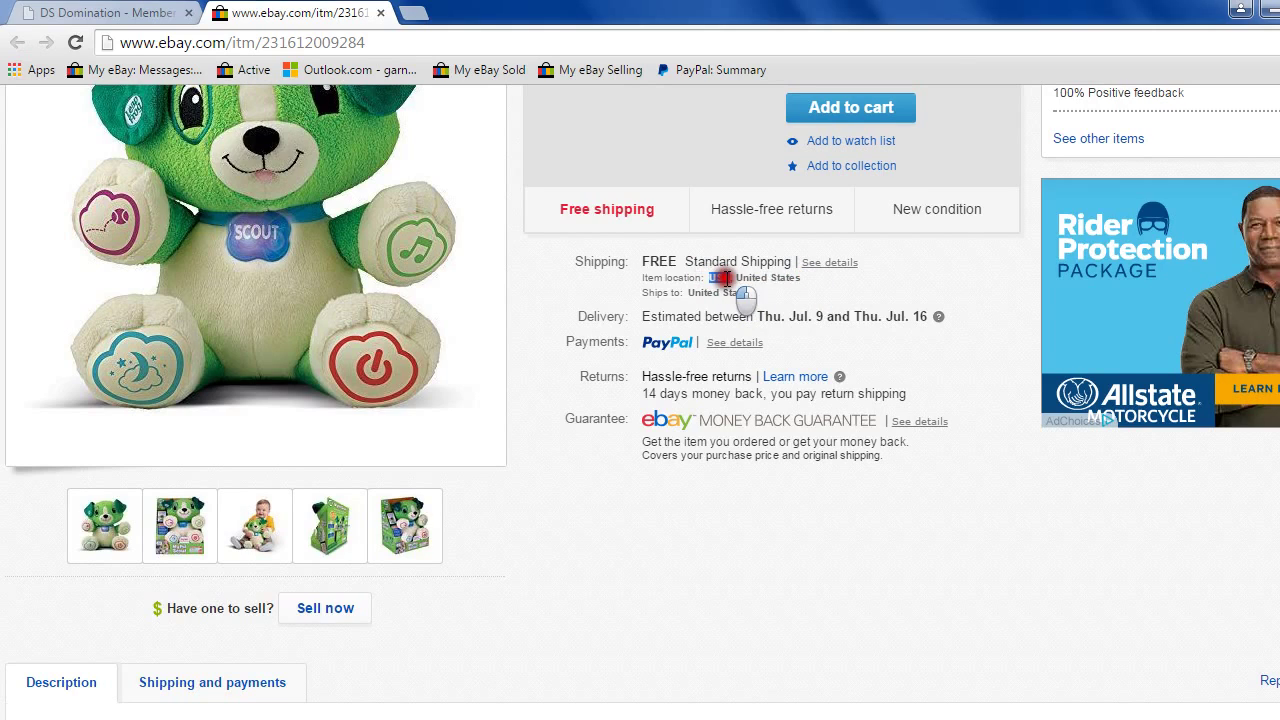
{"action": "triple_click", "coordinate": [725, 278]}
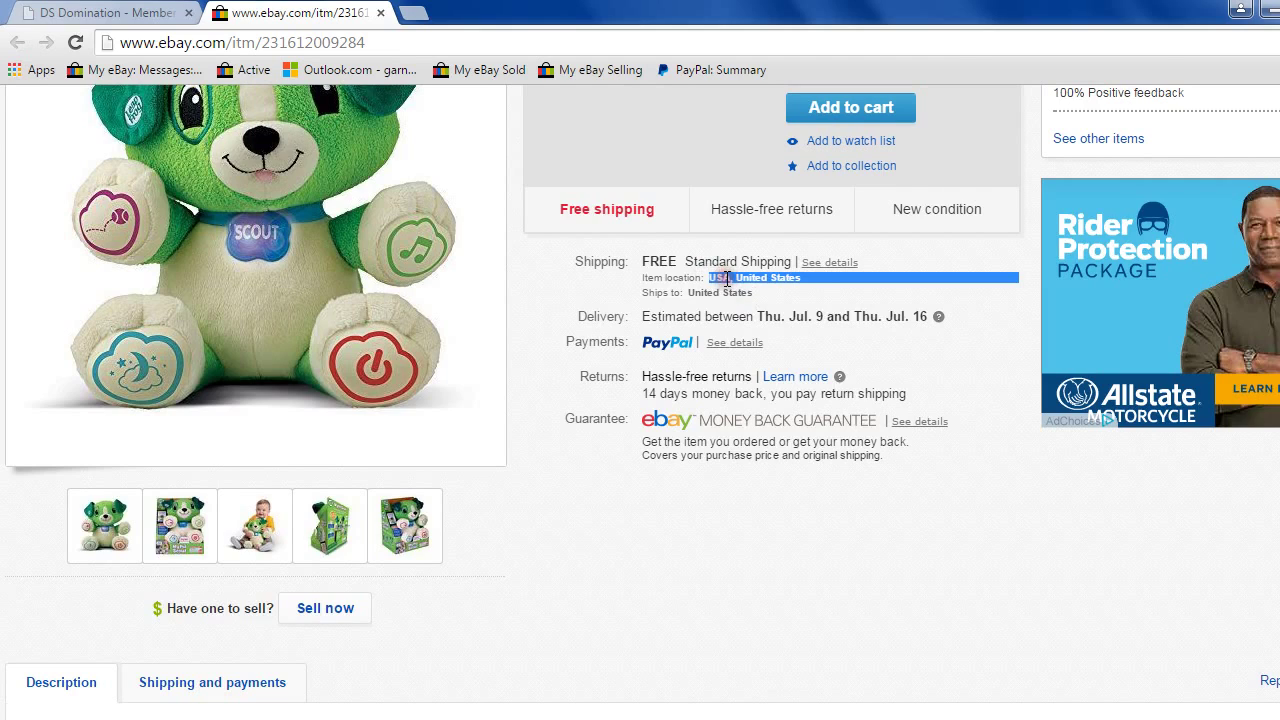
{"action": "left_click", "coordinate": [713, 277]}
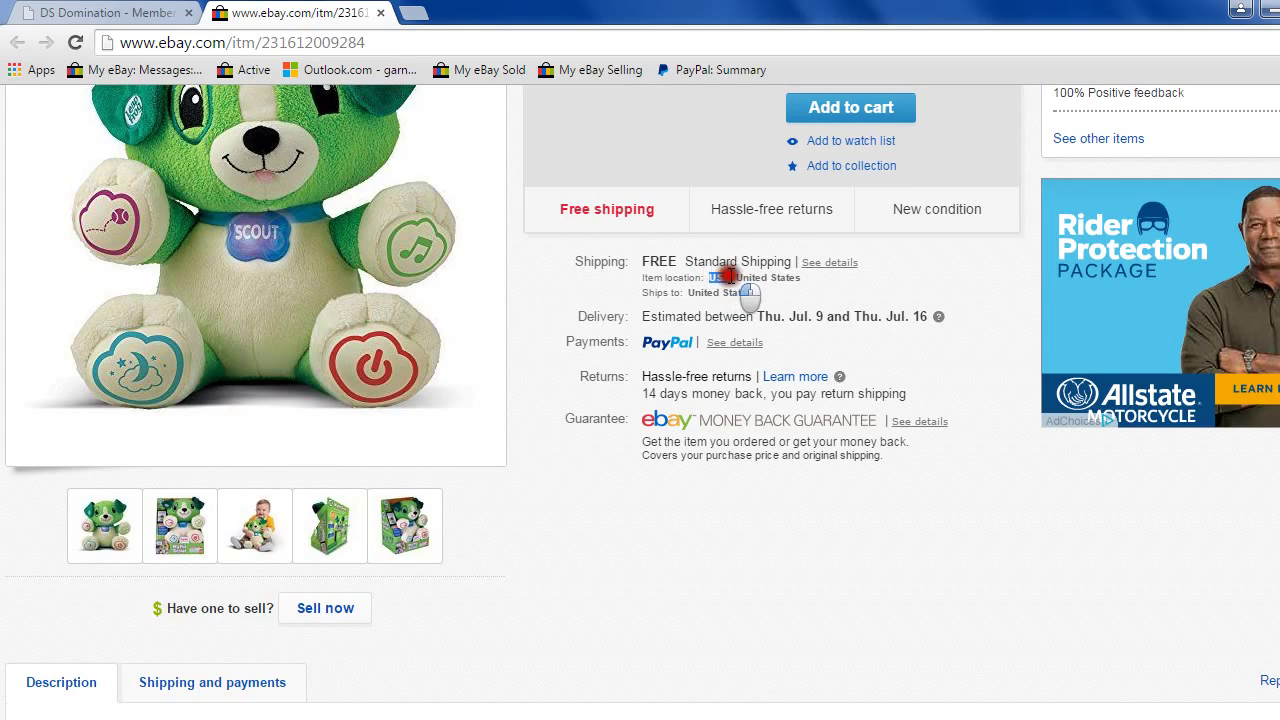
{"action": "double_click", "coordinate": [722, 277]}
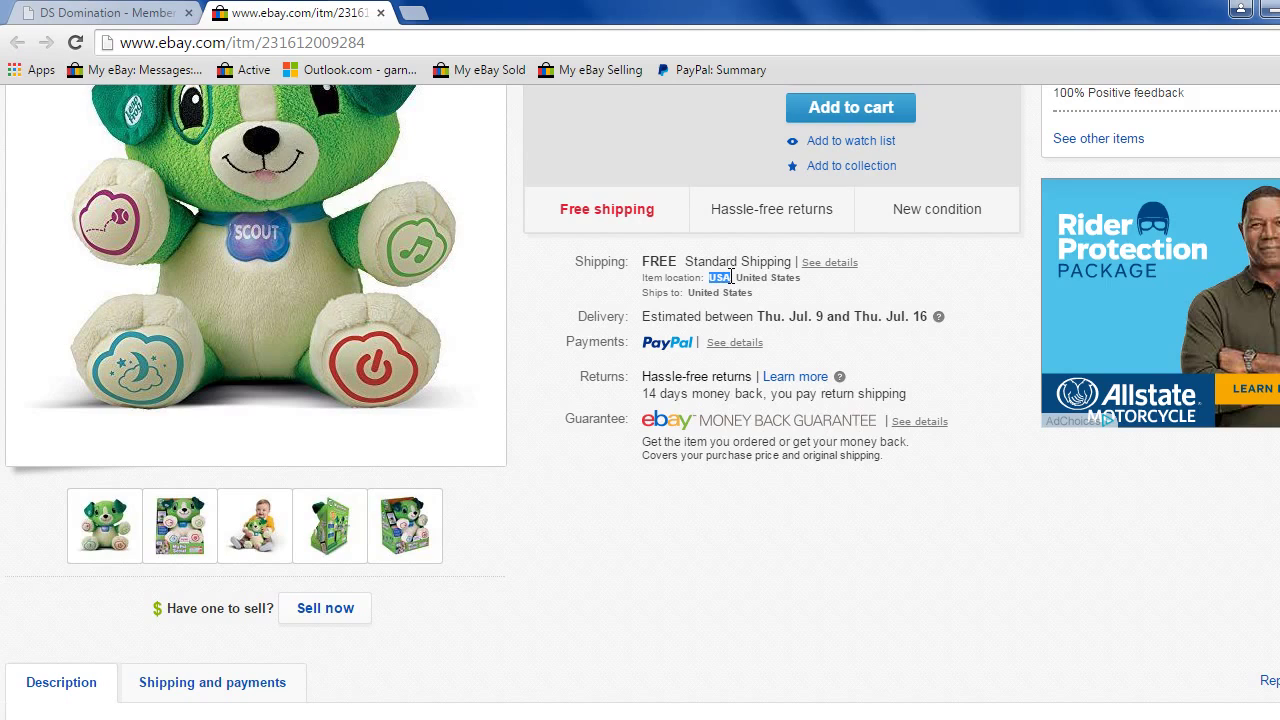
{"action": "mouse_move", "coordinate": [737, 278]}
{"action": "left_mouse_down"}
{"action": "mouse_move", "coordinate": [825, 279]}
{"action": "mouse_move", "coordinate": [720, 279]}
{"action": "mouse_move", "coordinate": [740, 281]}
{"action": "left_mouse_up"}
{"action": "left_click", "coordinate": [814, 283]}
{"action": "left_click", "coordinate": [737, 280]}
{"action": "left_click", "coordinate": [805, 274]}
{"action": "left_click", "coordinate": [721, 279]}
{"action": "left_click", "coordinate": [740, 281]}
{"action": "mouse_move", "coordinate": [738, 280]}
{"action": "left_mouse_down"}
{"action": "mouse_move", "coordinate": [795, 281]}
{"action": "mouse_move", "coordinate": [728, 274]}
{"action": "mouse_move", "coordinate": [734, 294]}
{"action": "mouse_move", "coordinate": [716, 284]}
{"action": "left_mouse_up"}
{"action": "left_click", "coordinate": [800, 281]}
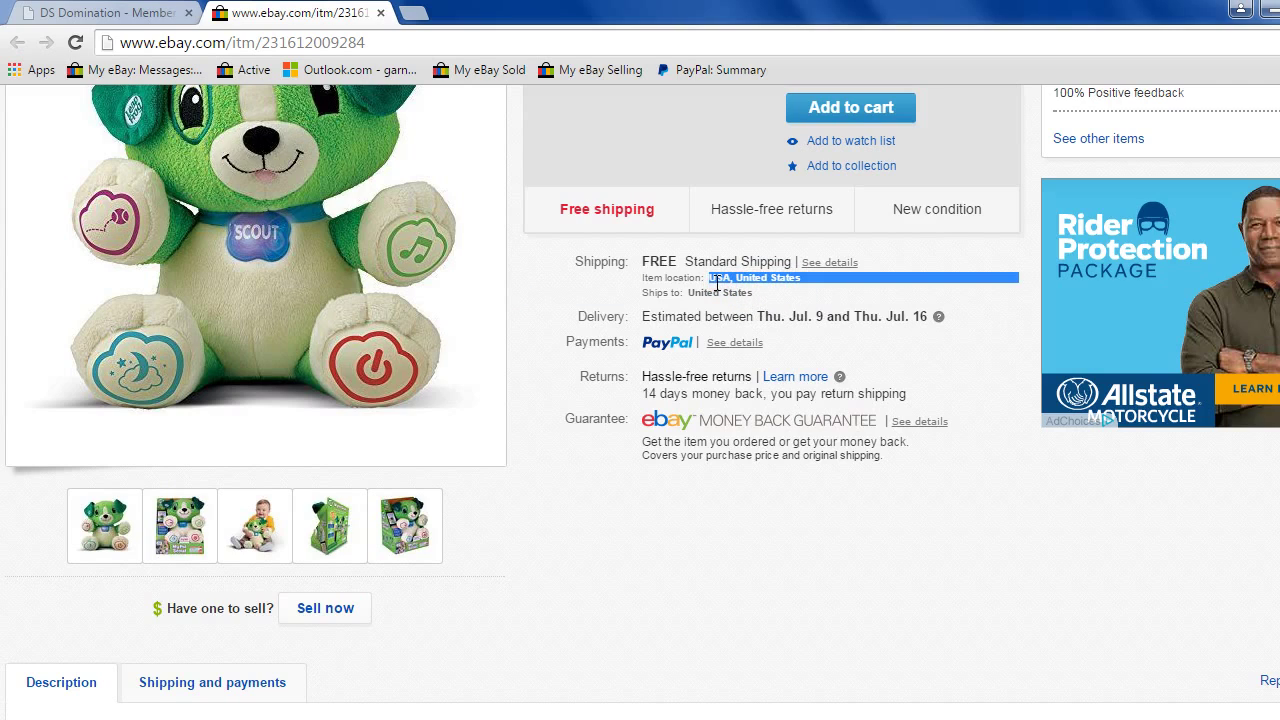
Check the estimated delivery dates against the item location on the published listing.
{"action": "mouse_move", "coordinate": [788, 316]}
{"action": "left_mouse_down"}
{"action": "mouse_move", "coordinate": [833, 316]}
{"action": "mouse_move", "coordinate": [789, 317]}
{"action": "left_mouse_up"}
{"action": "left_click", "coordinate": [814, 317]}
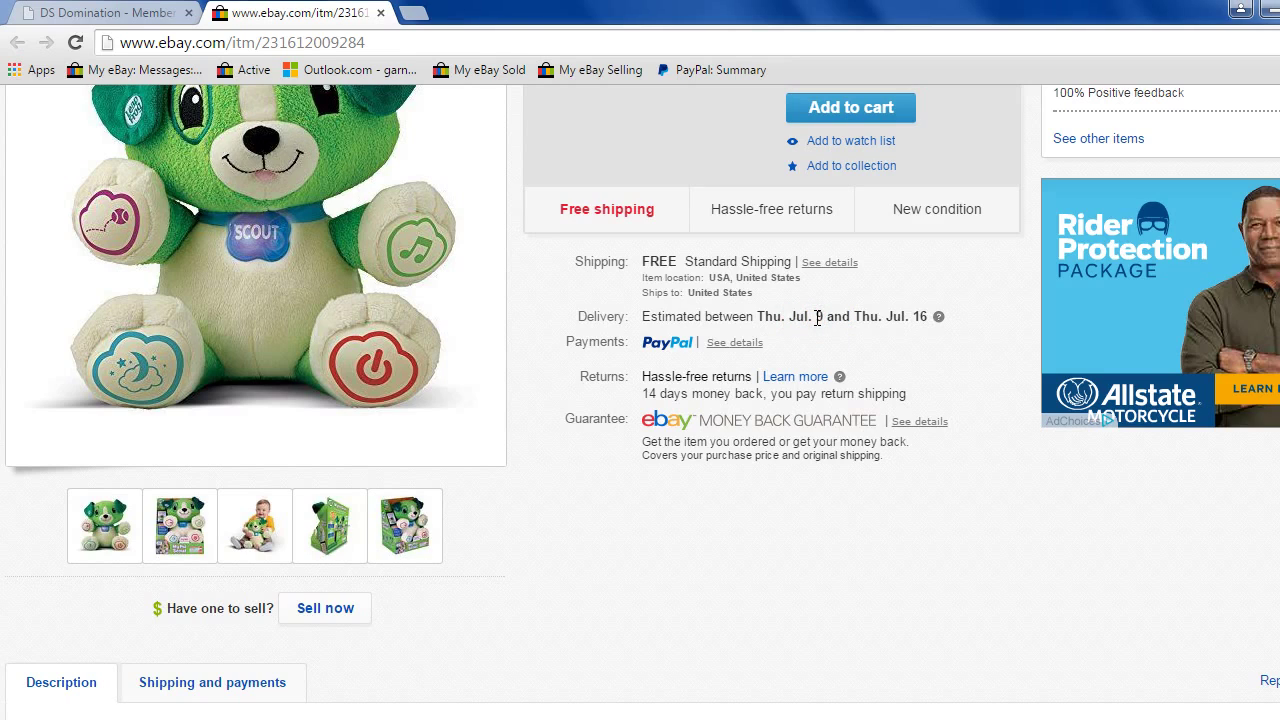
{"action": "left_click_drag", "start_coordinate": [708, 318], "coordinate": [919, 316]}
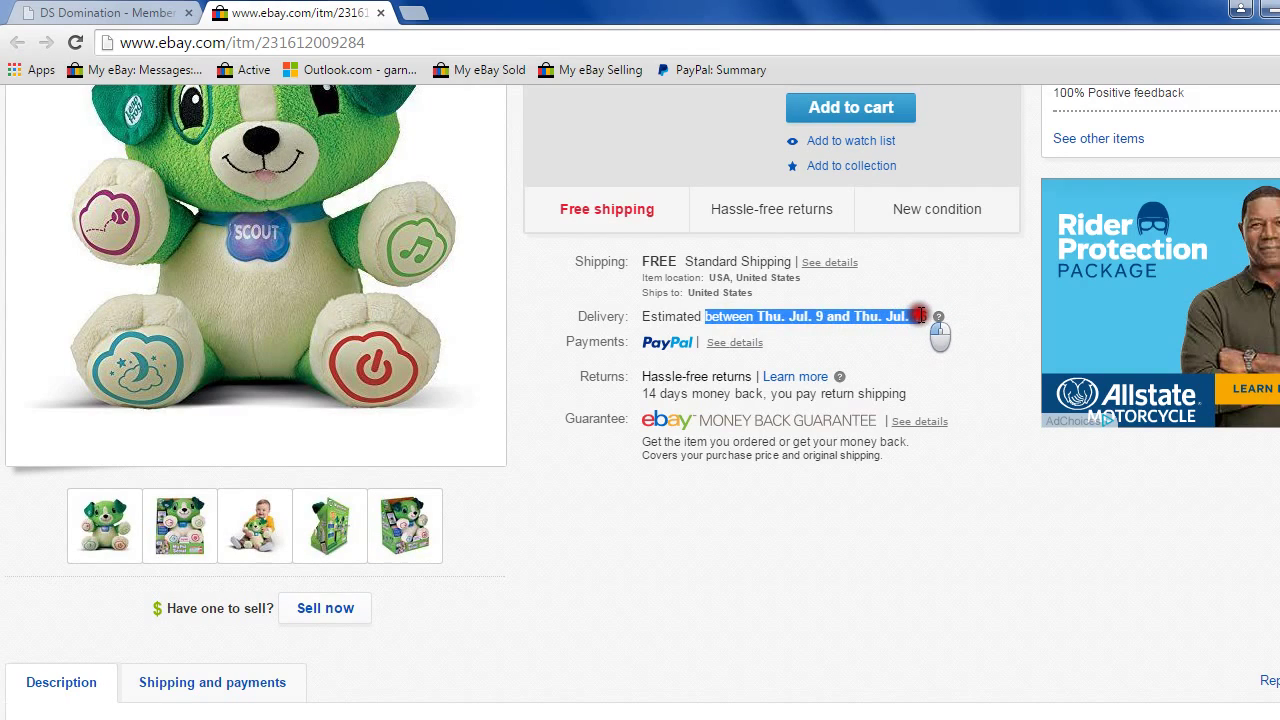
{"action": "left_click", "coordinate": [814, 292]}
{"action": "mouse_move", "coordinate": [802, 277]}
{"action": "left_mouse_down"}
{"action": "mouse_move", "coordinate": [707, 275]}
{"action": "mouse_move", "coordinate": [798, 289]}
{"action": "mouse_move", "coordinate": [803, 277]}
{"action": "left_mouse_up"}
{"action": "left_click", "coordinate": [803, 277]}
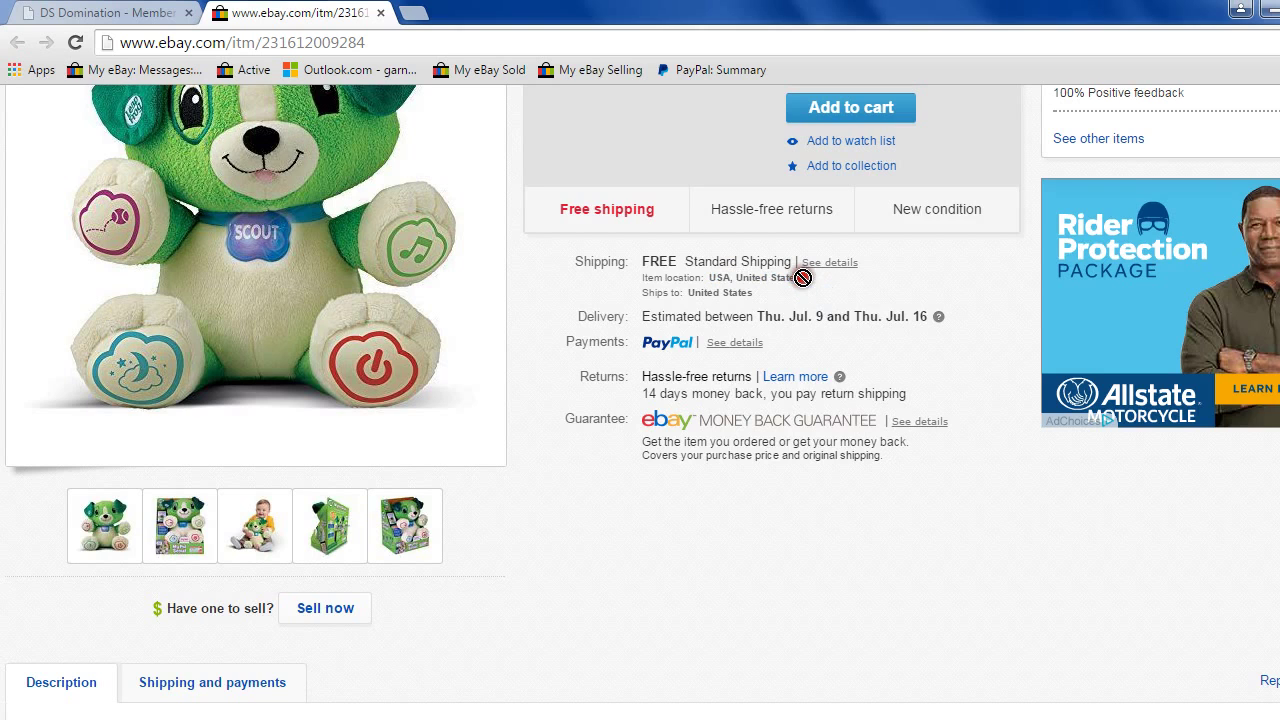
Skim the rest of the published listing, from the description to the sponsored links, and return to its title.
{"action": "scroll", "coordinate": [642, 400], "scroll_direction": "down", "scroll_amount": 2}
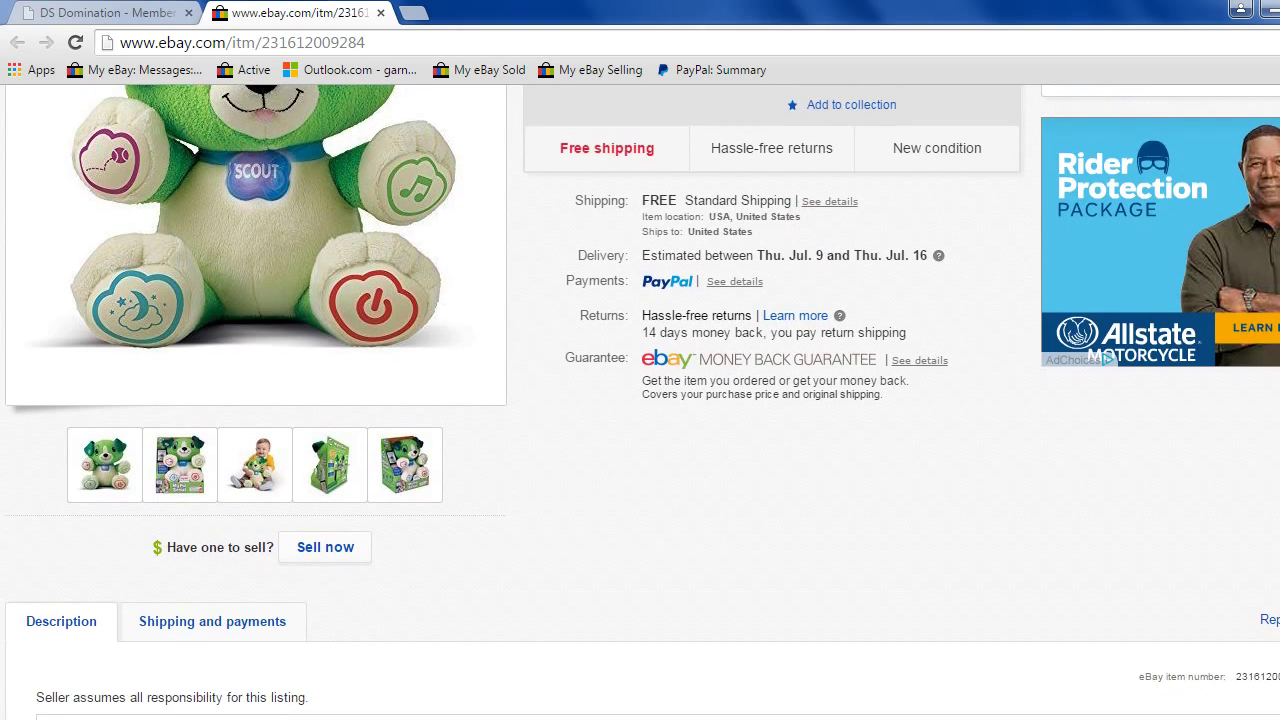
{"action": "scroll", "coordinate": [642, 400], "scroll_direction": "down", "scroll_amount": 7}
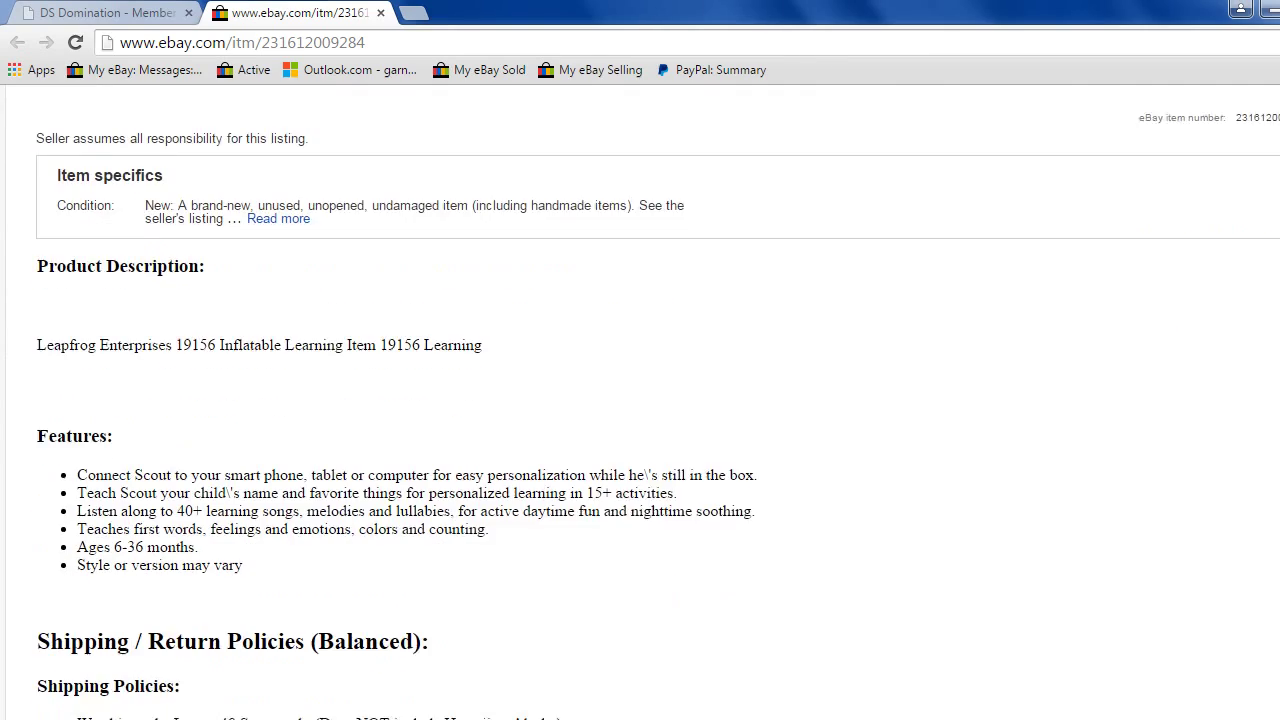
{"action": "scroll", "coordinate": [642, 400], "scroll_direction": "down", "scroll_amount": 9}
{"action": "scroll", "coordinate": [642, 400], "scroll_direction": "up", "scroll_amount": 10}
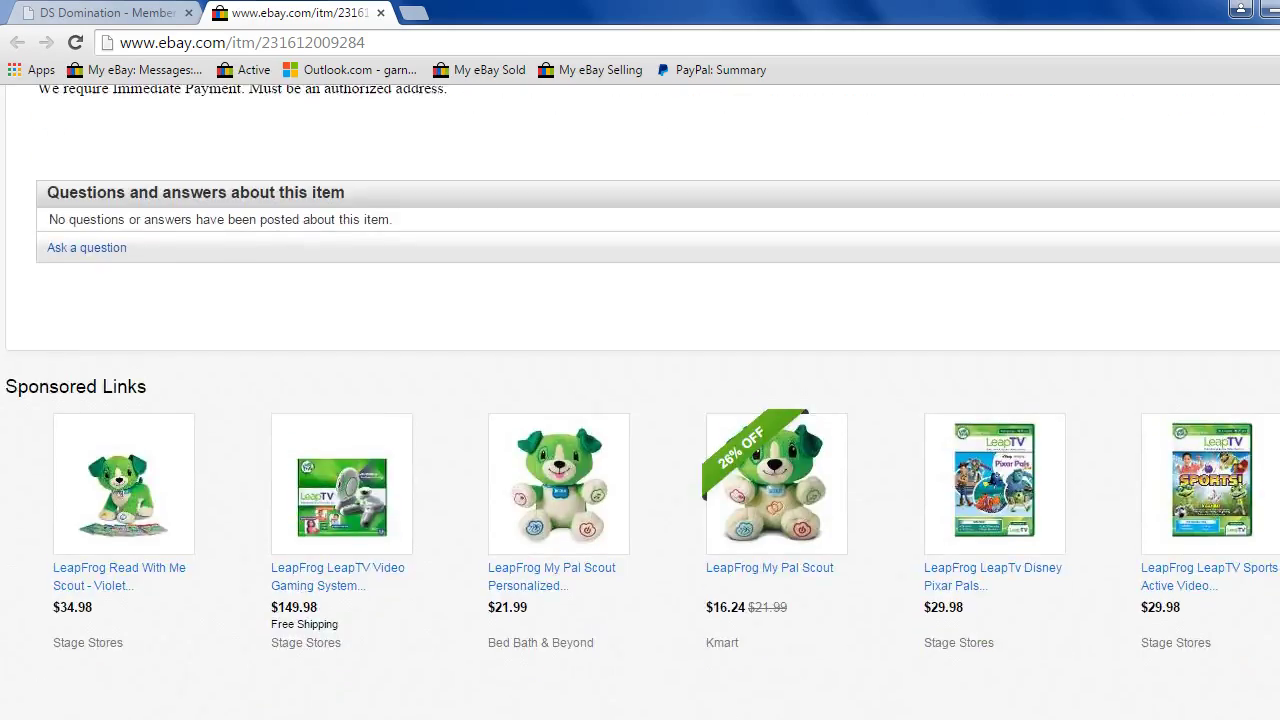
{"action": "scroll", "coordinate": [642, 400], "scroll_direction": "up", "scroll_amount": 15}
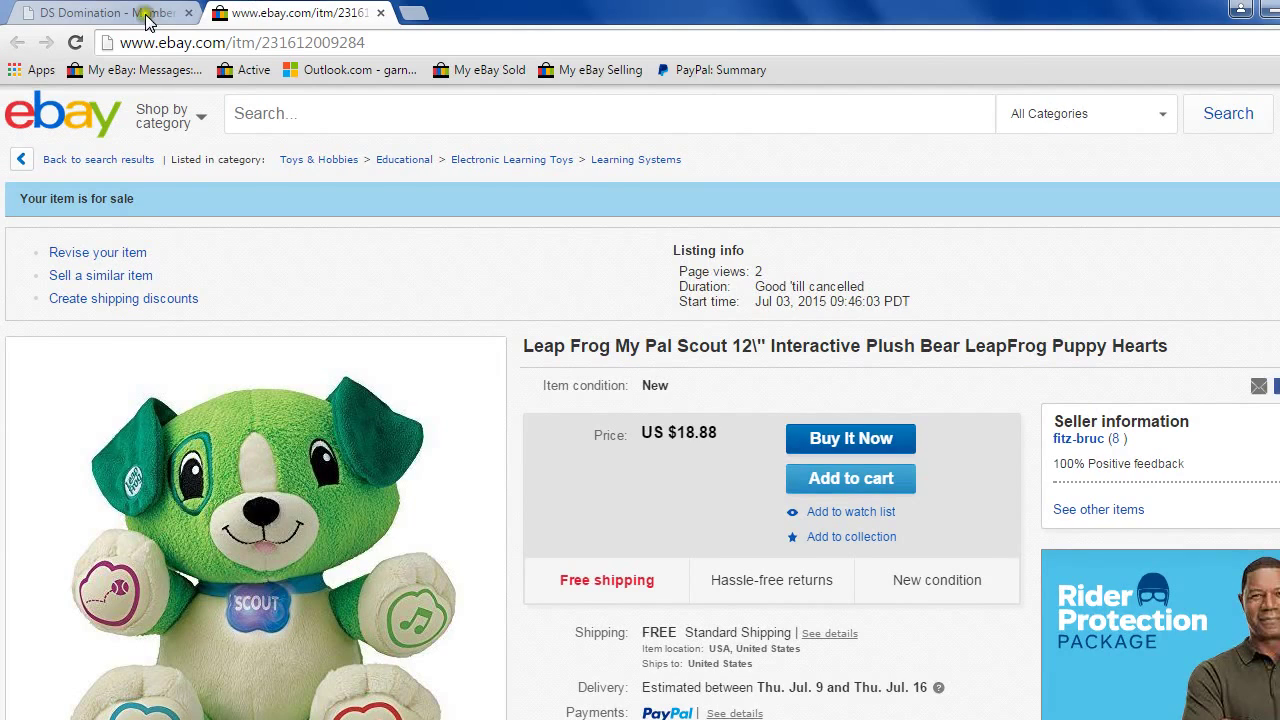
Switch back to DS Domination and preview the submitted listing's title, description and features, then close the preview.
{"action": "left_click", "coordinate": [98, 14]}
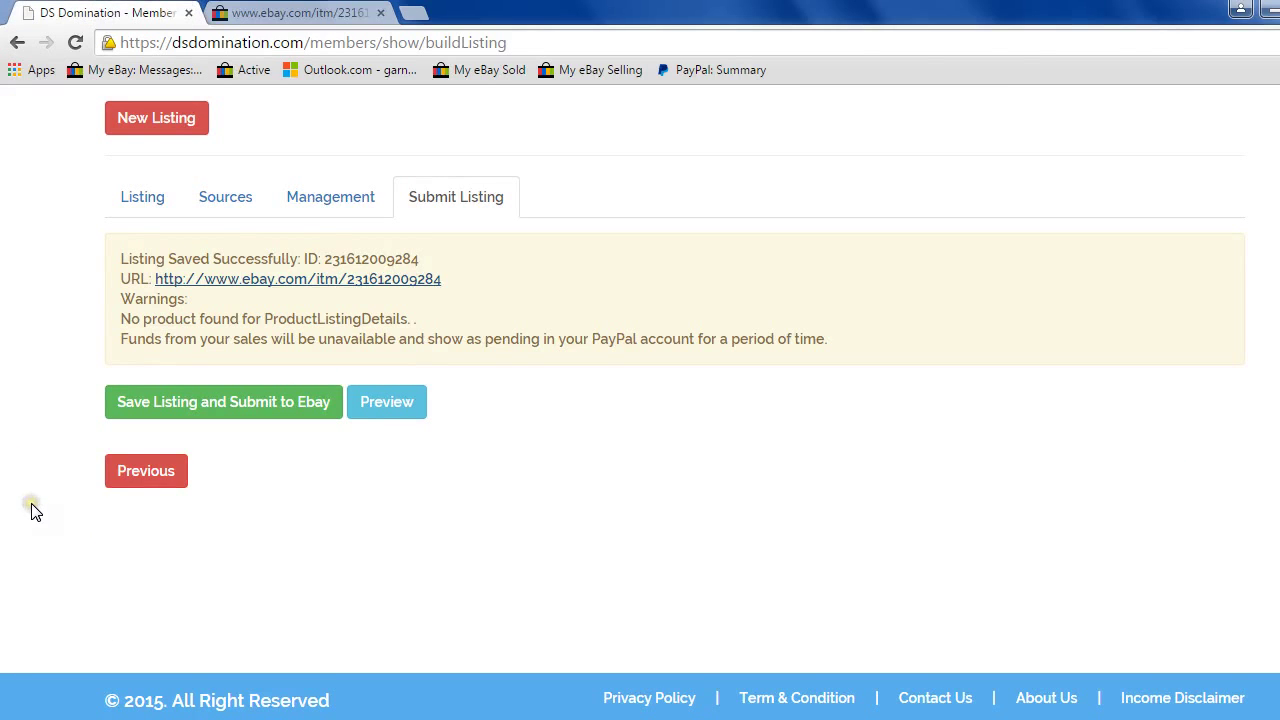
{"action": "left_click", "coordinate": [393, 404]}
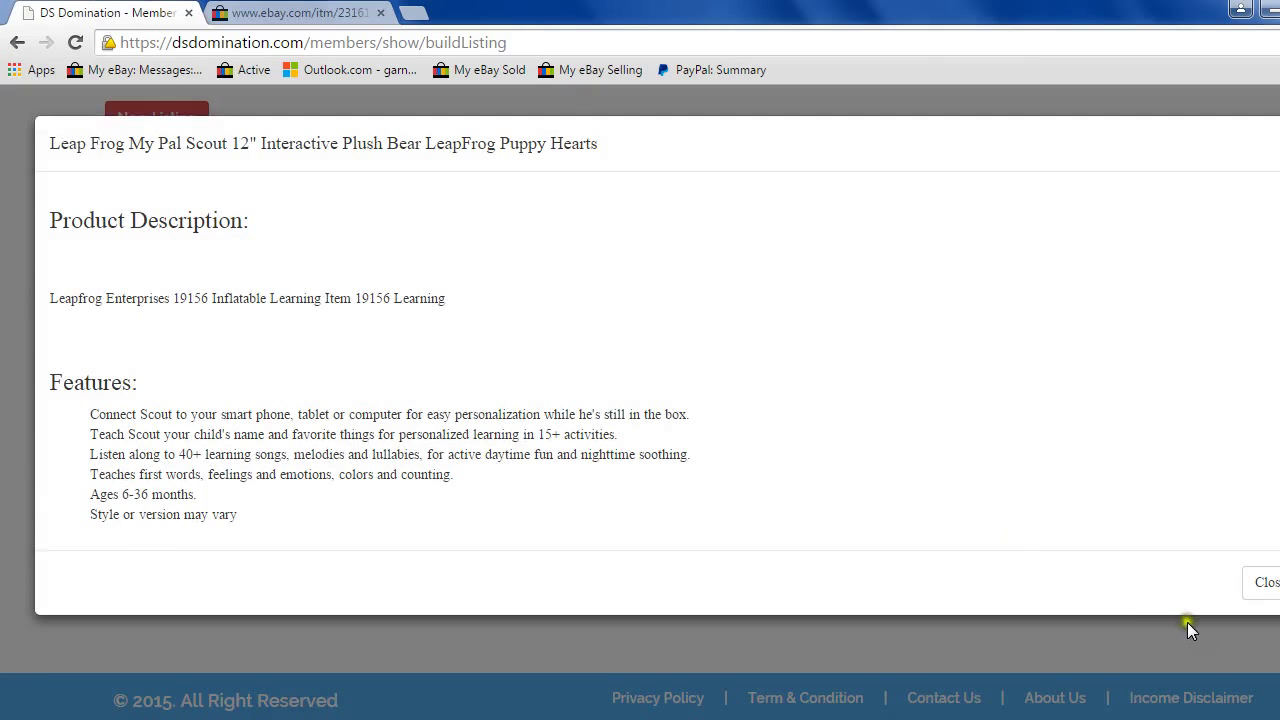
{"action": "left_click", "coordinate": [1262, 582]}
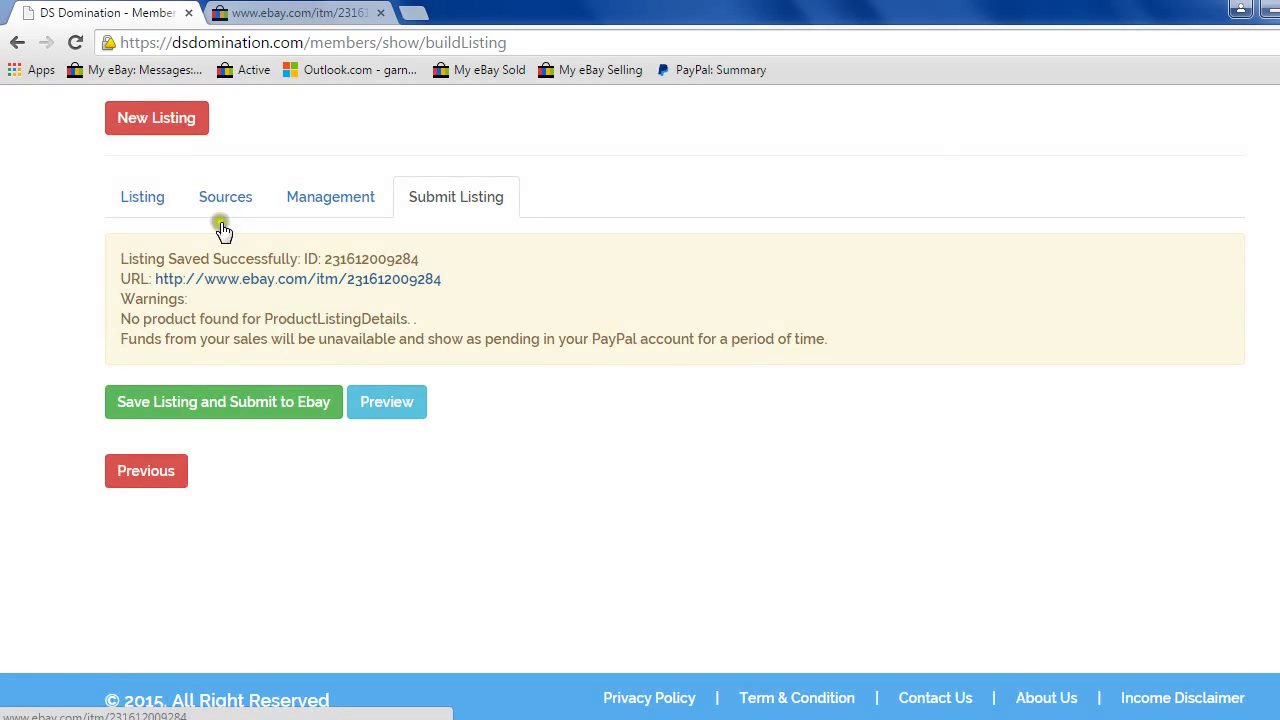
Replace the inch mark after 12 in the eBay listing title with the word Inch.
{"action": "left_click", "coordinate": [143, 199]}
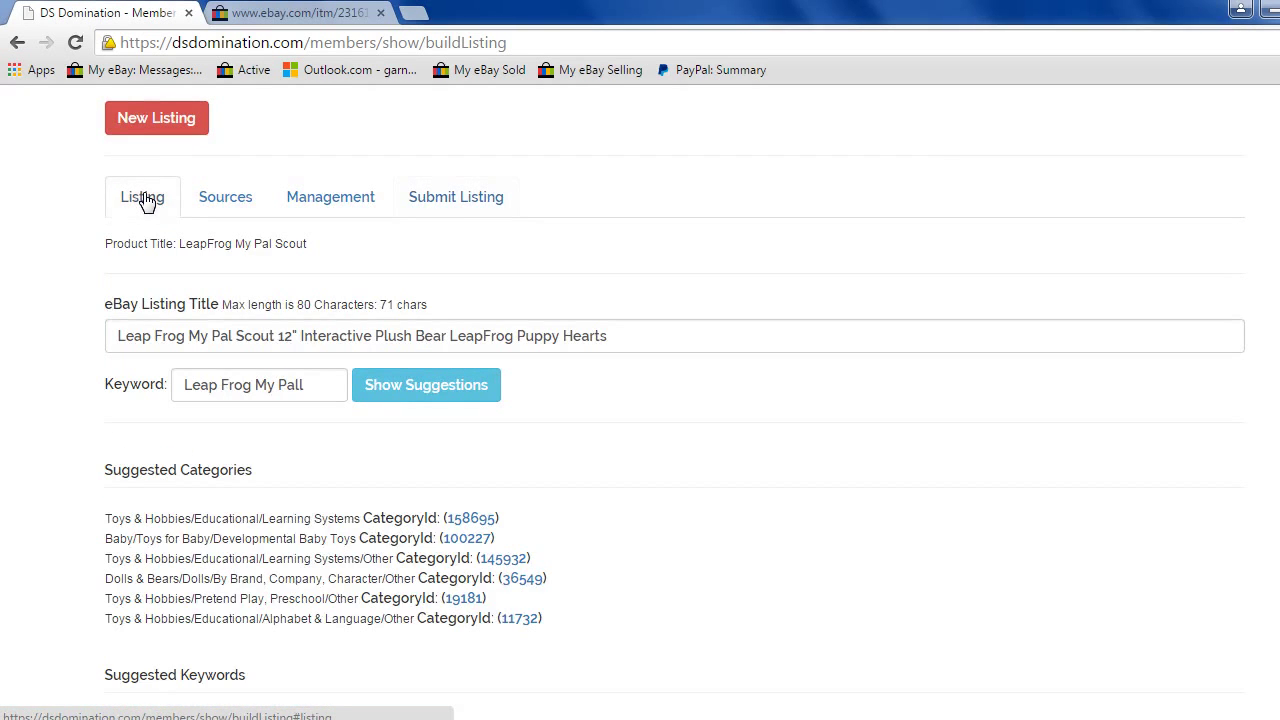
{"action": "left_click", "coordinate": [292, 335]}
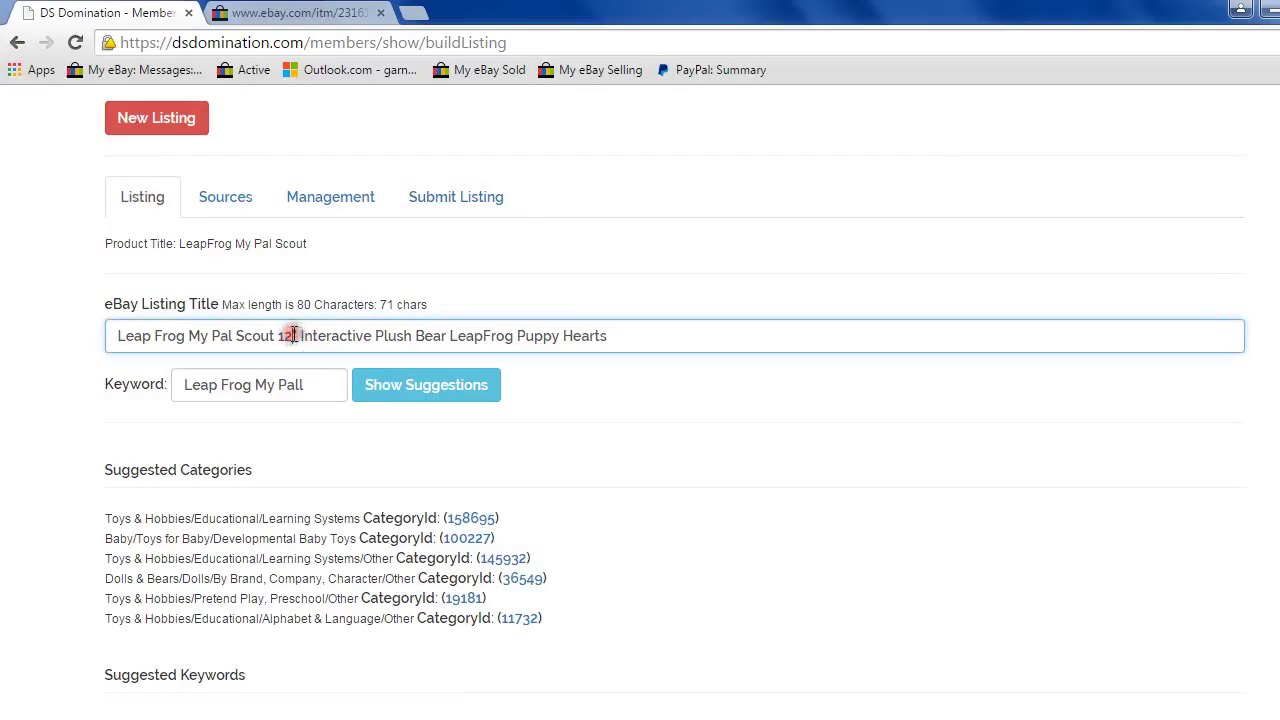
{"action": "key", "text": "Delete"}
{"action": "key", "text": "BackSpace"}
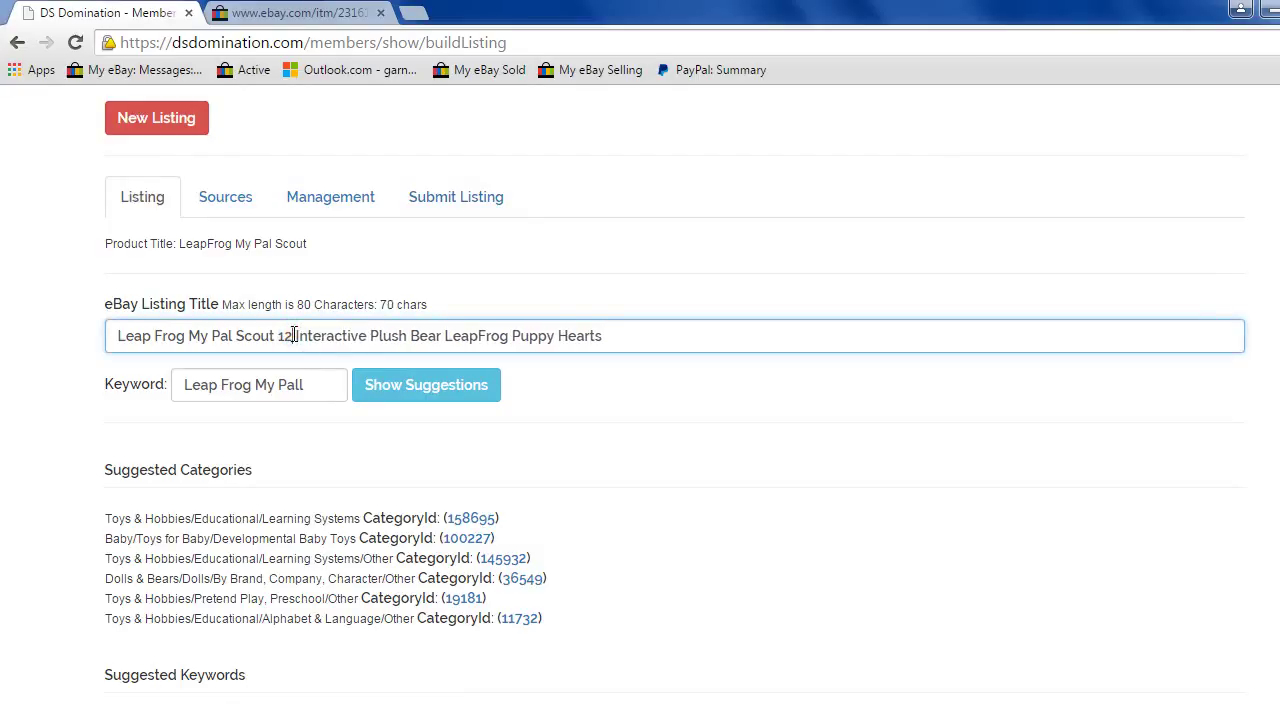
{"action": "type", "text": "Inch"}
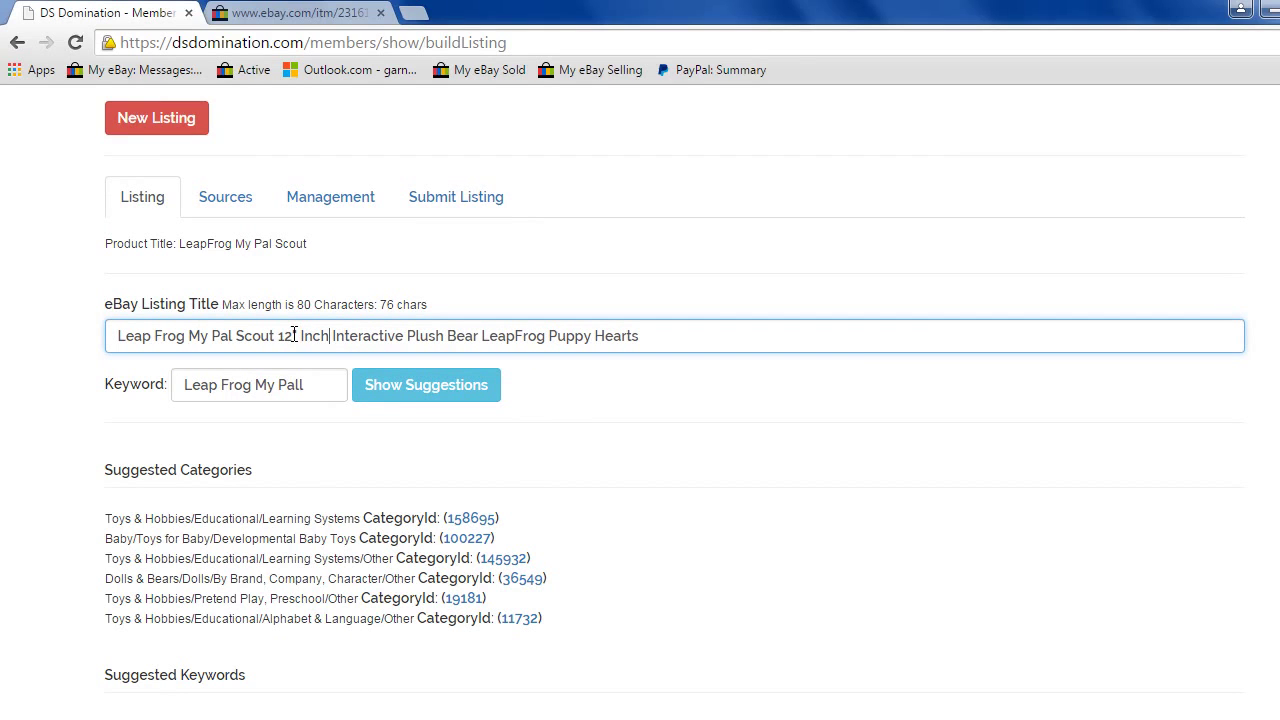
Clear all text from the suggested keywords of the listing.
{"action": "scroll", "coordinate": [640, 400], "scroll_direction": "down", "scroll_amount": 5}
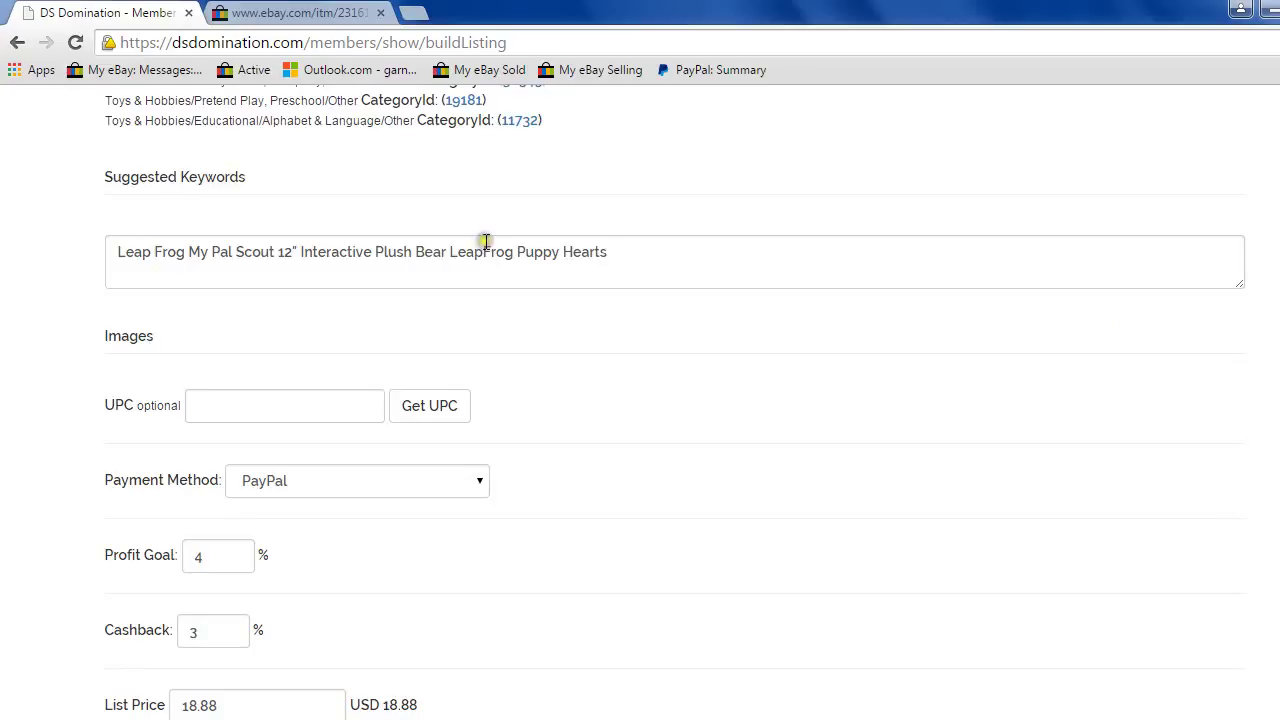
{"action": "left_click", "coordinate": [304, 252]}
{"action": "key", "text": "ctrl+a"}
{"action": "key", "text": "BackSpace"}
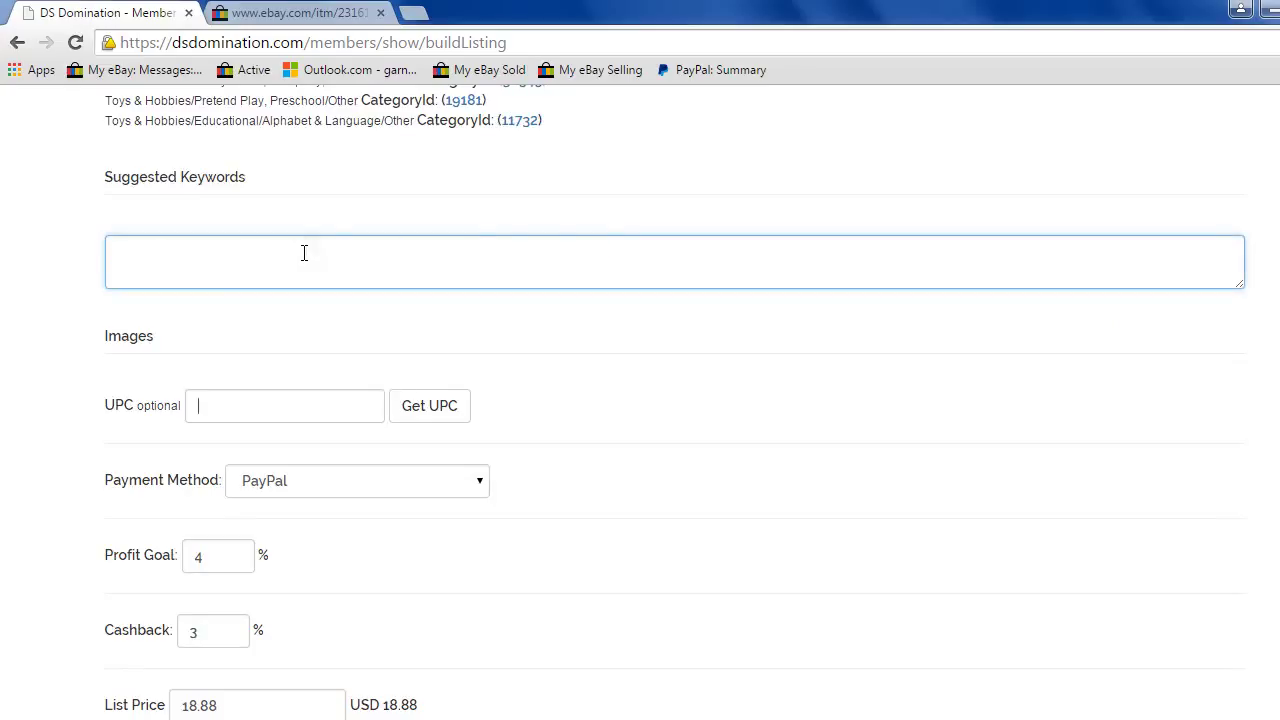
{"action": "key", "text": "Tab"}
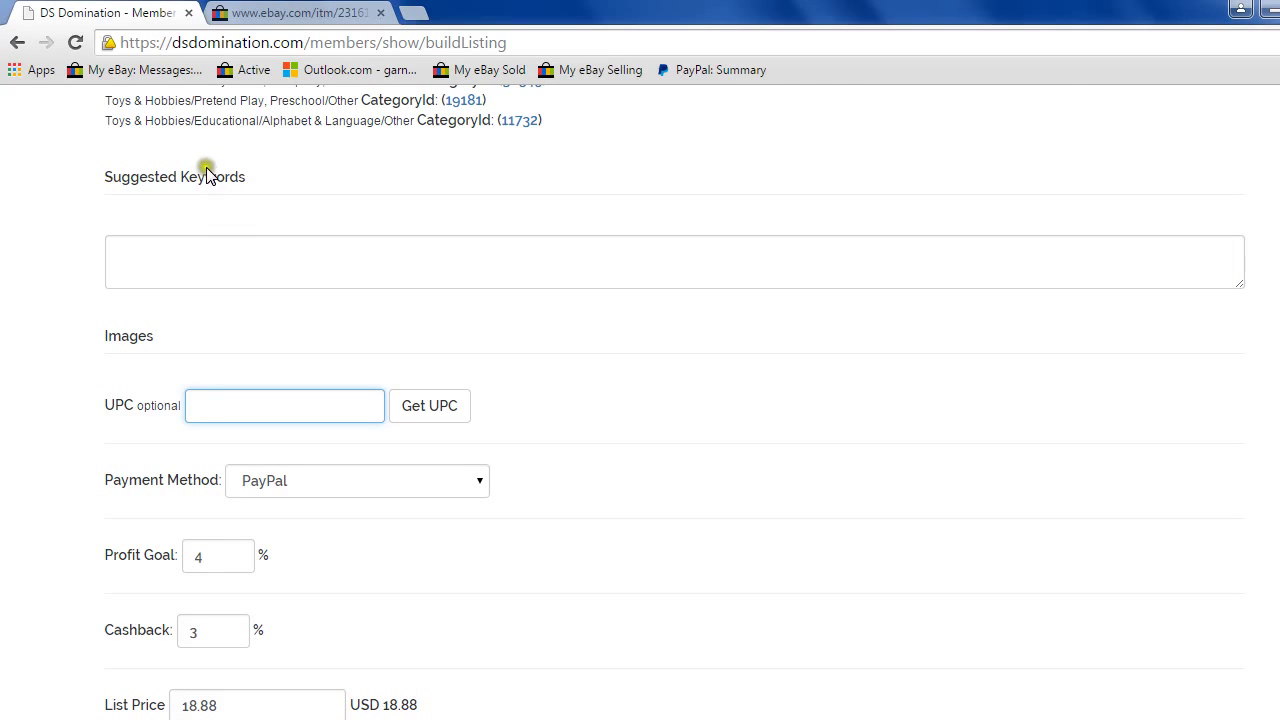
Review the listing form from the suggested categories through pricing, shipping, duration and item details to the product description.
{"action": "scroll", "coordinate": [675, 400], "scroll_direction": "up", "scroll_amount": 3}
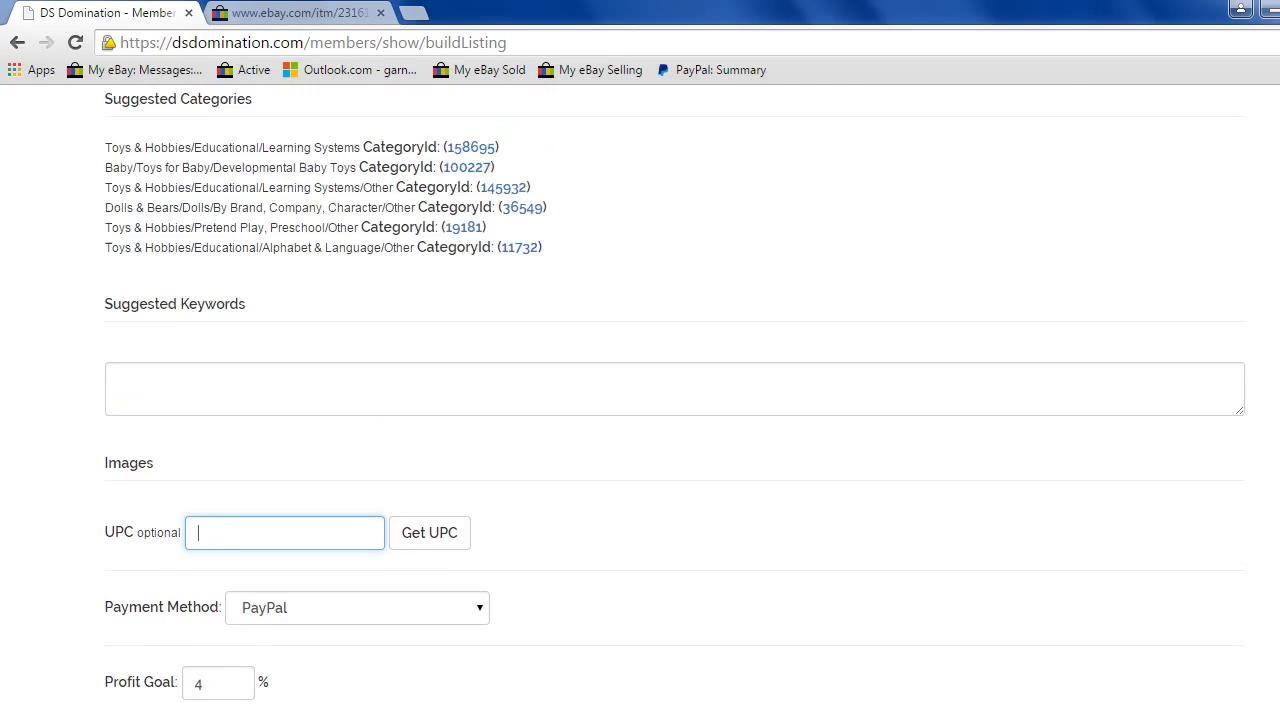
{"action": "scroll", "coordinate": [675, 400], "scroll_direction": "down", "scroll_amount": 4}
{"action": "scroll", "coordinate": [675, 400], "scroll_direction": "down", "scroll_amount": 2}
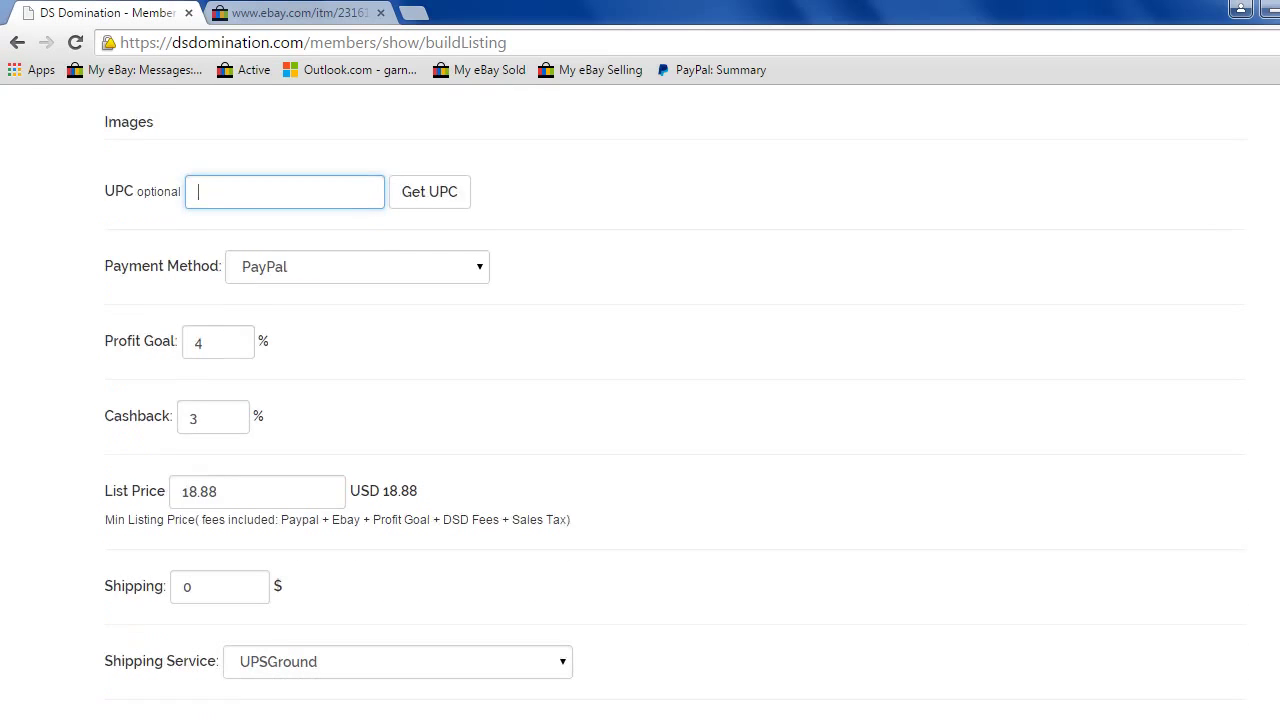
{"action": "scroll", "coordinate": [675, 400], "scroll_direction": "down", "scroll_amount": 2}
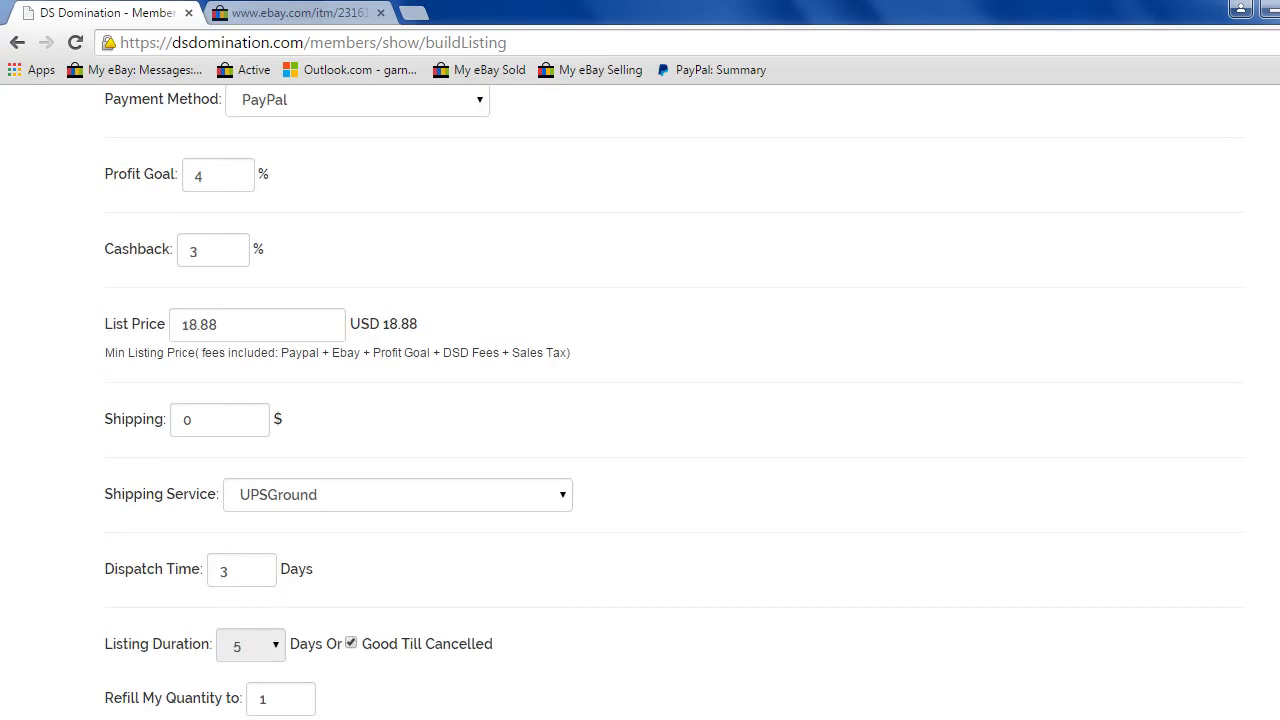
{"action": "scroll", "coordinate": [675, 400], "scroll_direction": "down", "scroll_amount": 2}
{"action": "scroll", "coordinate": [673, 400], "scroll_direction": "down", "scroll_amount": 3}
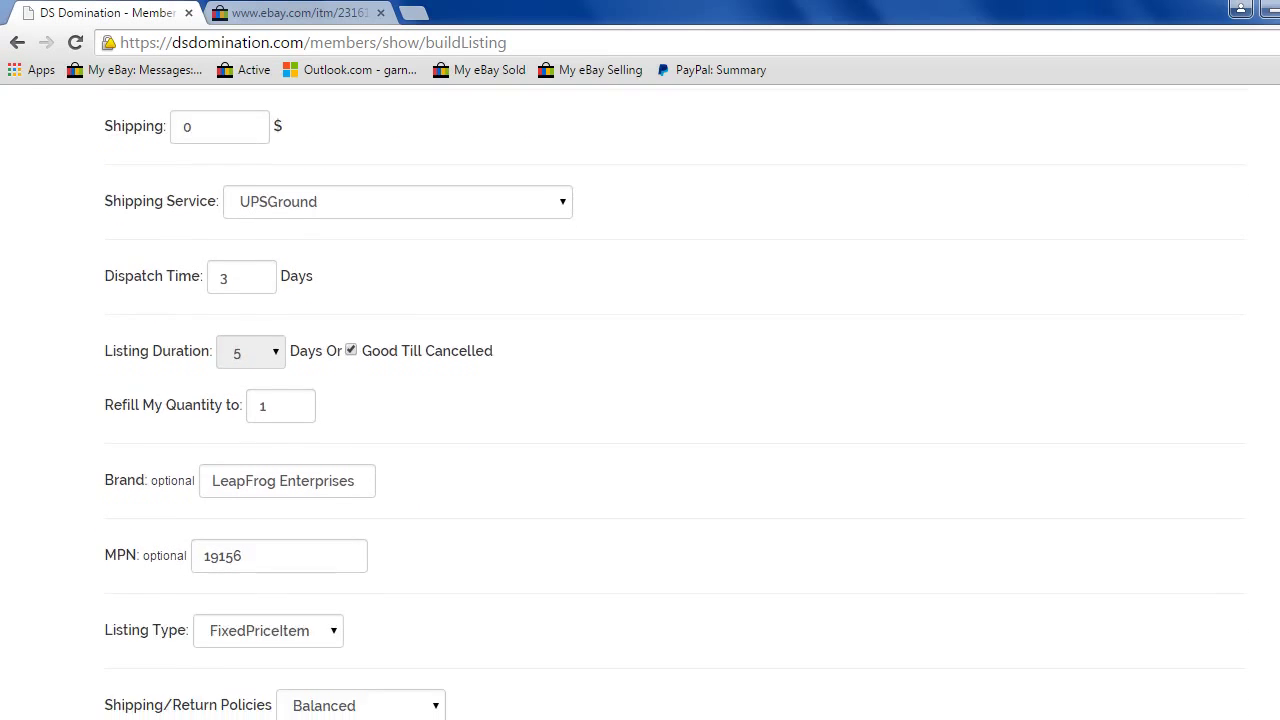
{"action": "scroll", "coordinate": [673, 400], "scroll_direction": "down", "scroll_amount": 2}
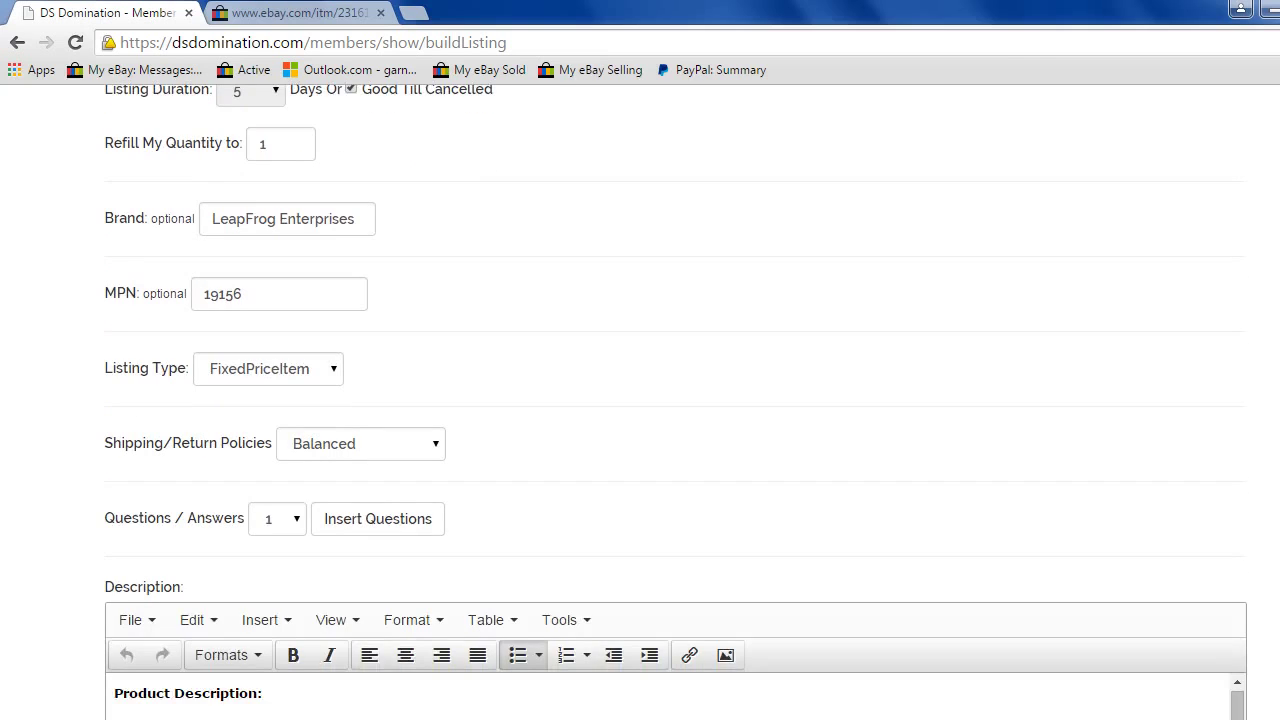
{"action": "scroll", "coordinate": [673, 400], "scroll_direction": "down", "scroll_amount": 1}
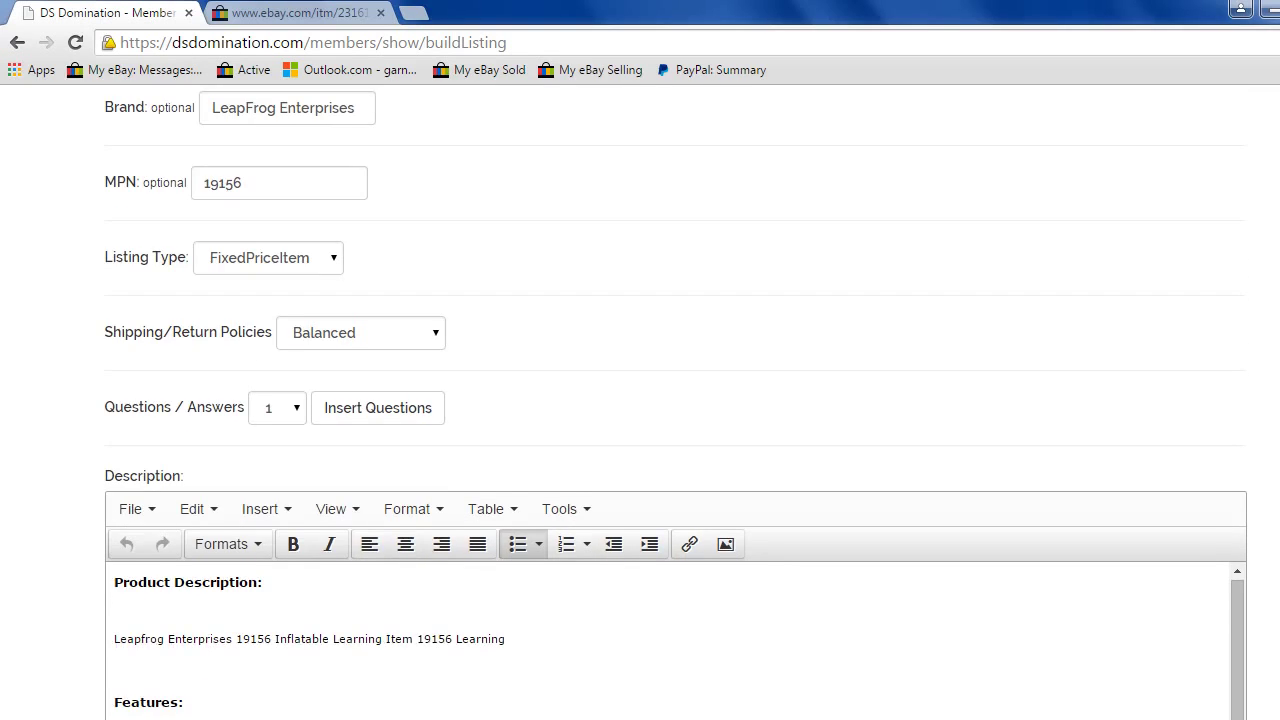
{"action": "scroll", "coordinate": [673, 400], "scroll_direction": "down", "scroll_amount": 1}
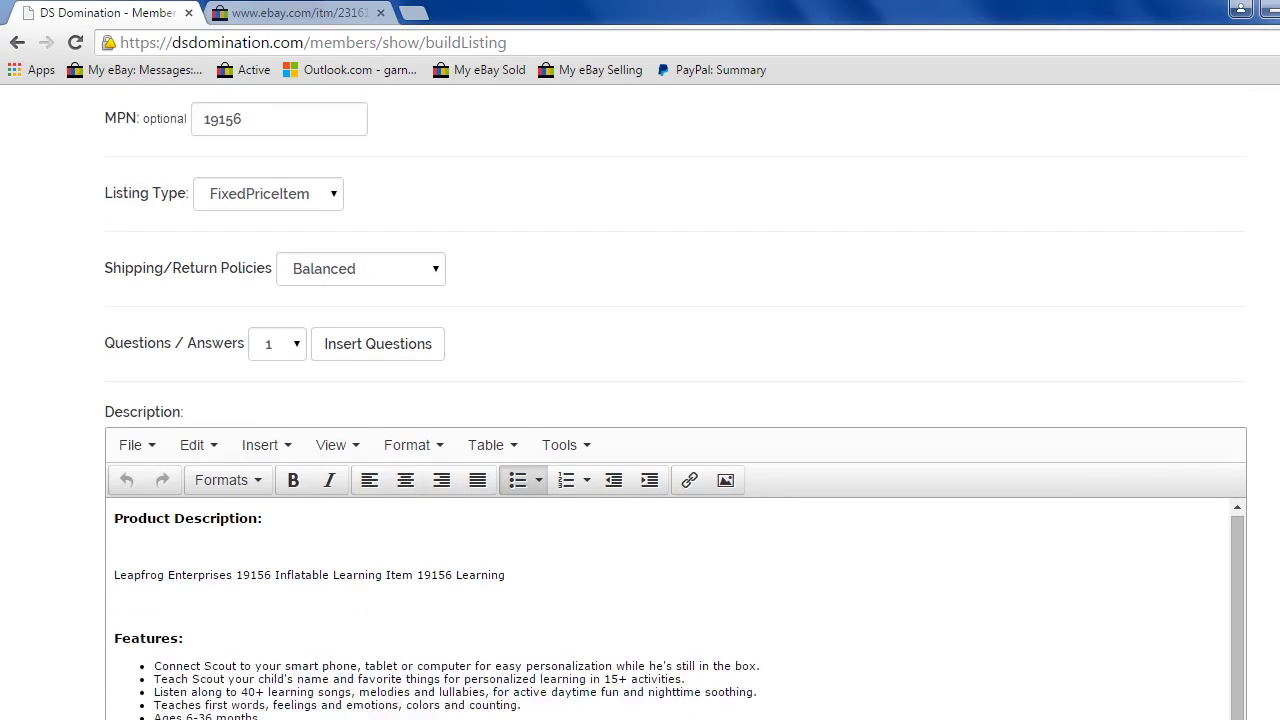
{"action": "scroll", "coordinate": [673, 400], "scroll_direction": "down", "scroll_amount": 5}
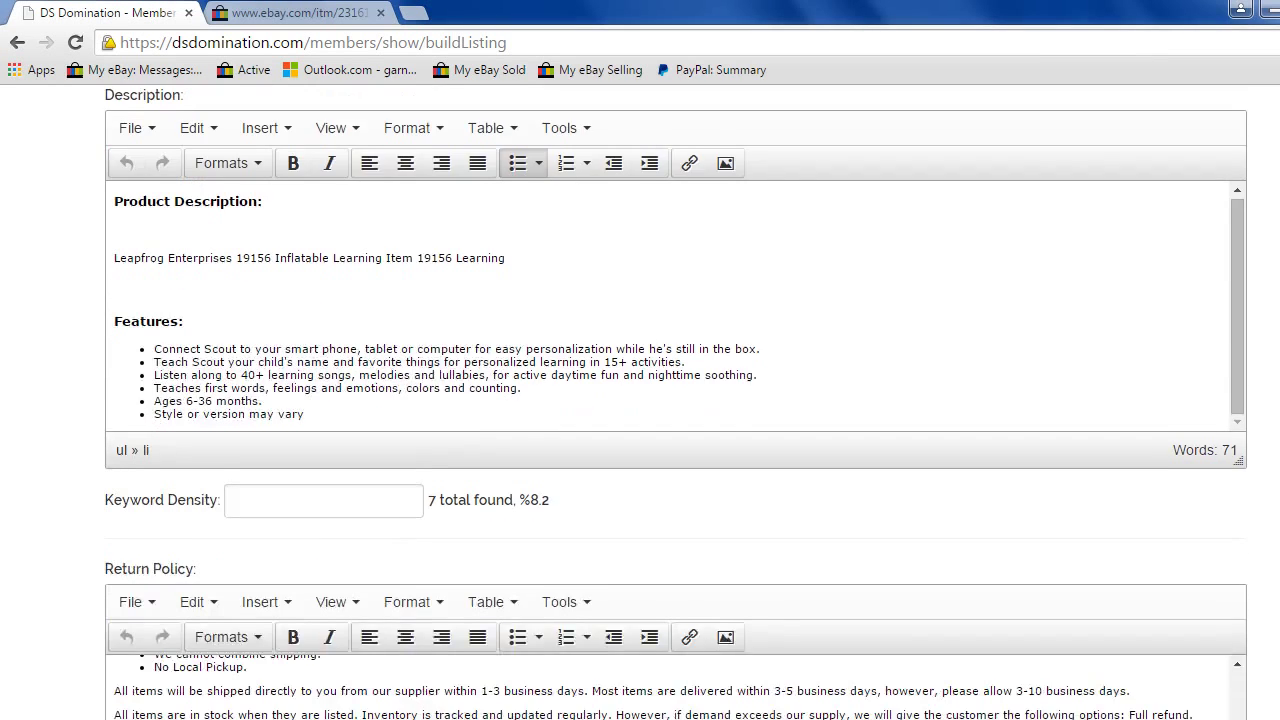
{"action": "scroll", "coordinate": [676, 400], "scroll_direction": "up", "scroll_amount": 1}
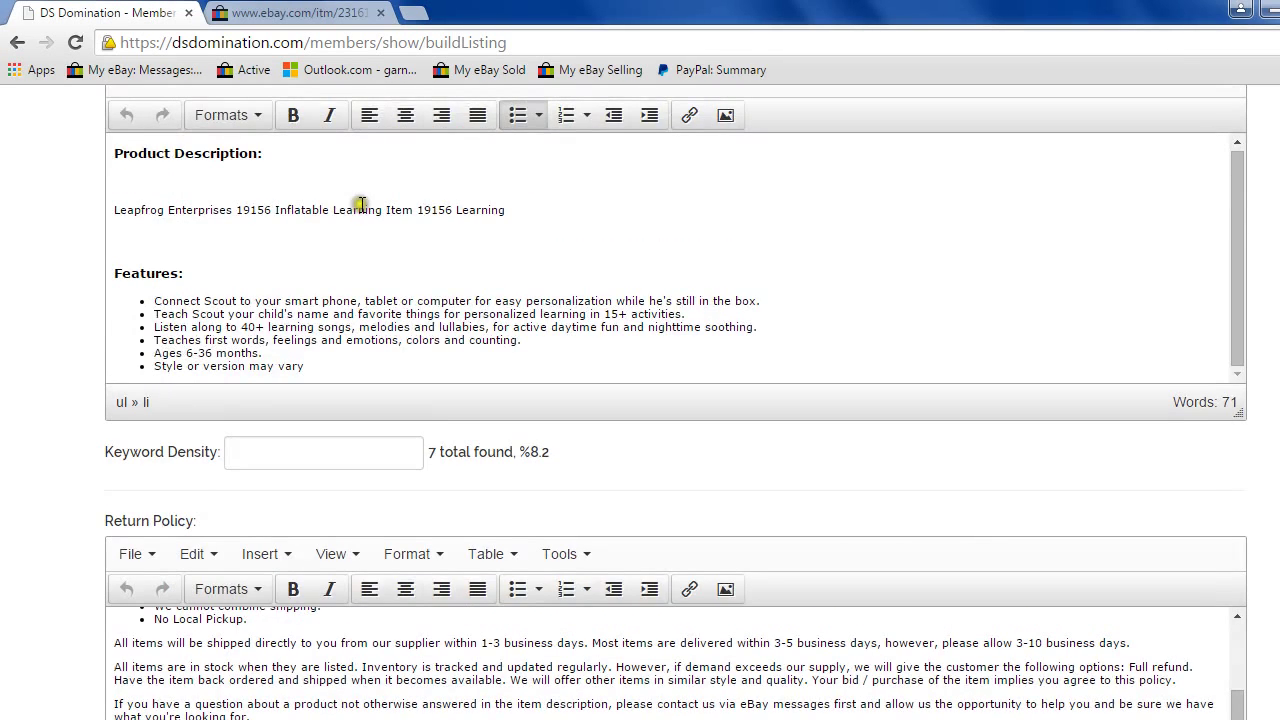
Delete both occurrences of 19156 from the product description line and add Toy Plush Bear at its end.
{"action": "left_click_drag", "start_coordinate": [238, 209], "coordinate": [271, 209]}
{"action": "key", "text": "BackSpace"}
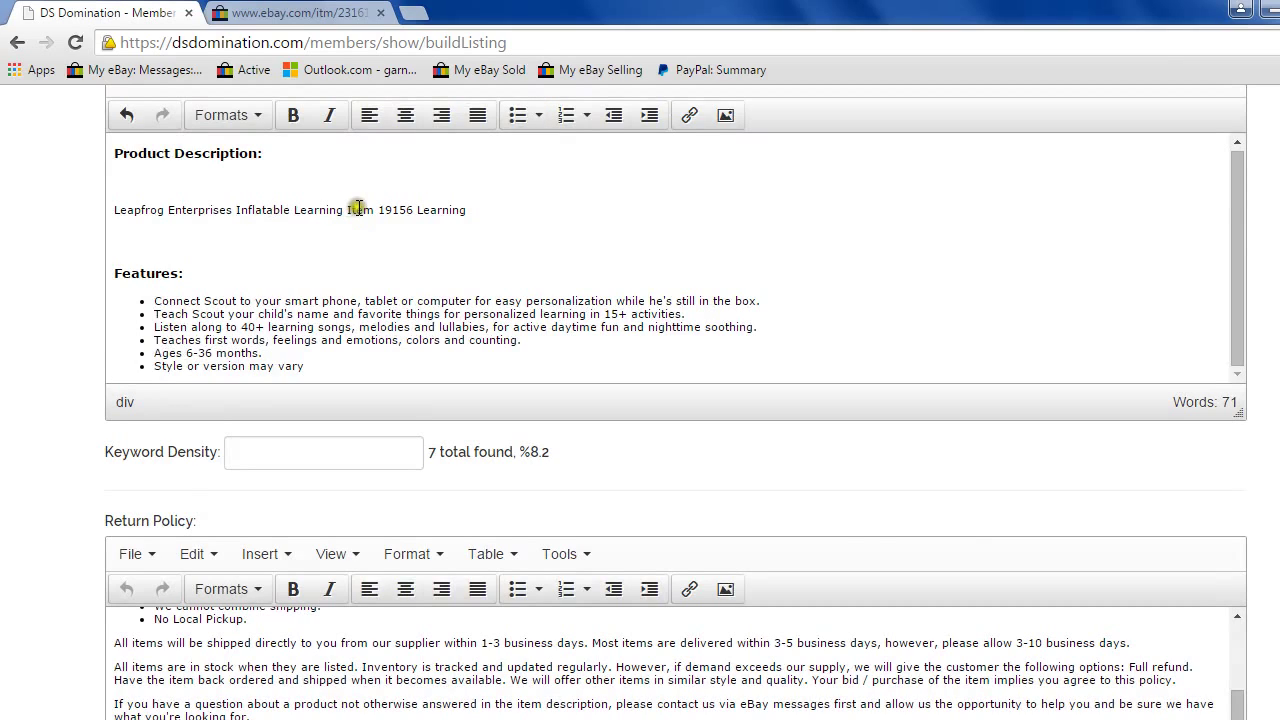
{"action": "left_click_drag", "start_coordinate": [378, 209], "coordinate": [413, 211]}
{"action": "key", "text": "BackSpace"}
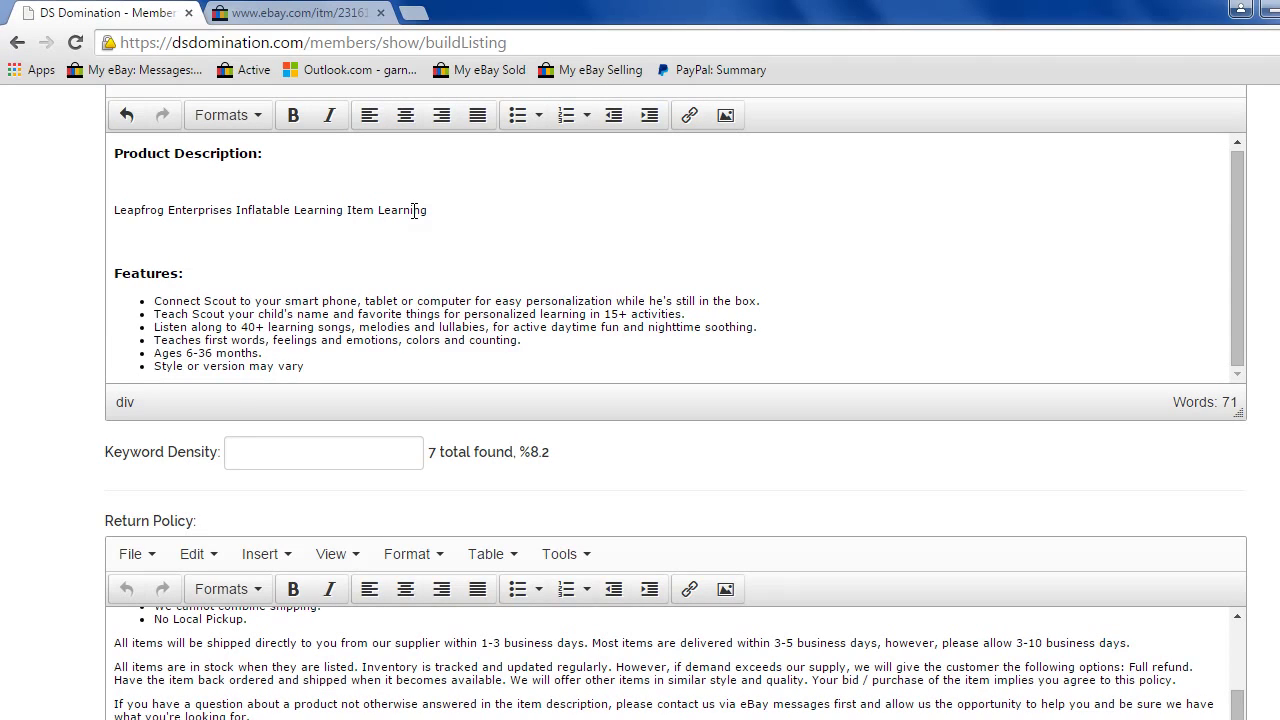
{"action": "left_click", "coordinate": [458, 208]}
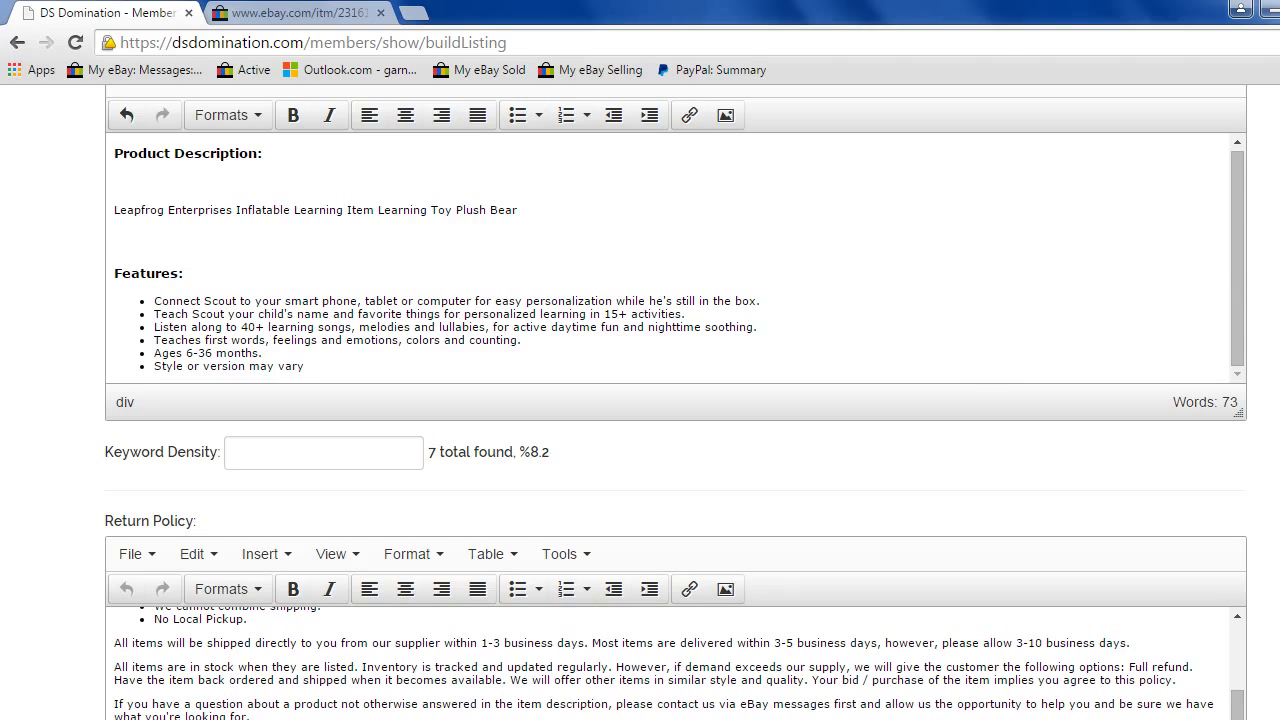
Inspect the edit options of the sixth product image, used as gallery image, and close them without saving.
{"action": "left_click", "coordinate": [1236, 272]}
{"action": "scroll", "coordinate": [676, 400], "scroll_direction": "down", "scroll_amount": 3}
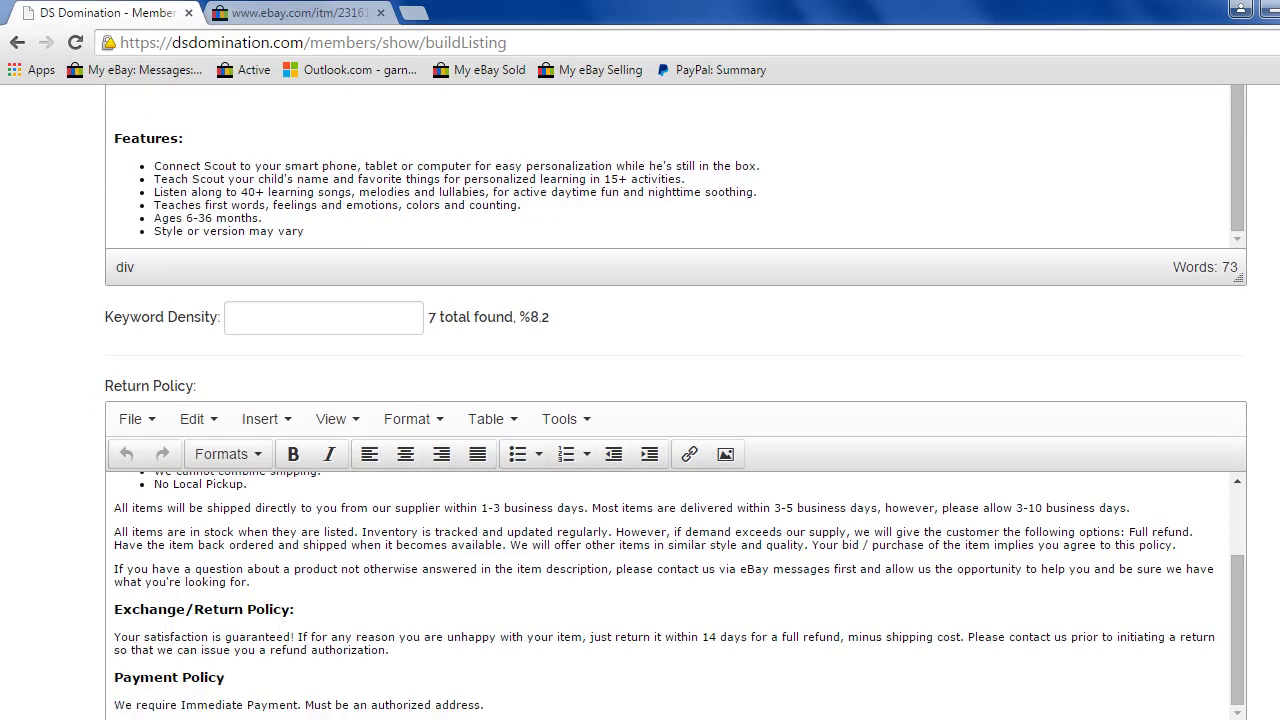
{"action": "scroll", "coordinate": [676, 400], "scroll_direction": "down", "scroll_amount": 4}
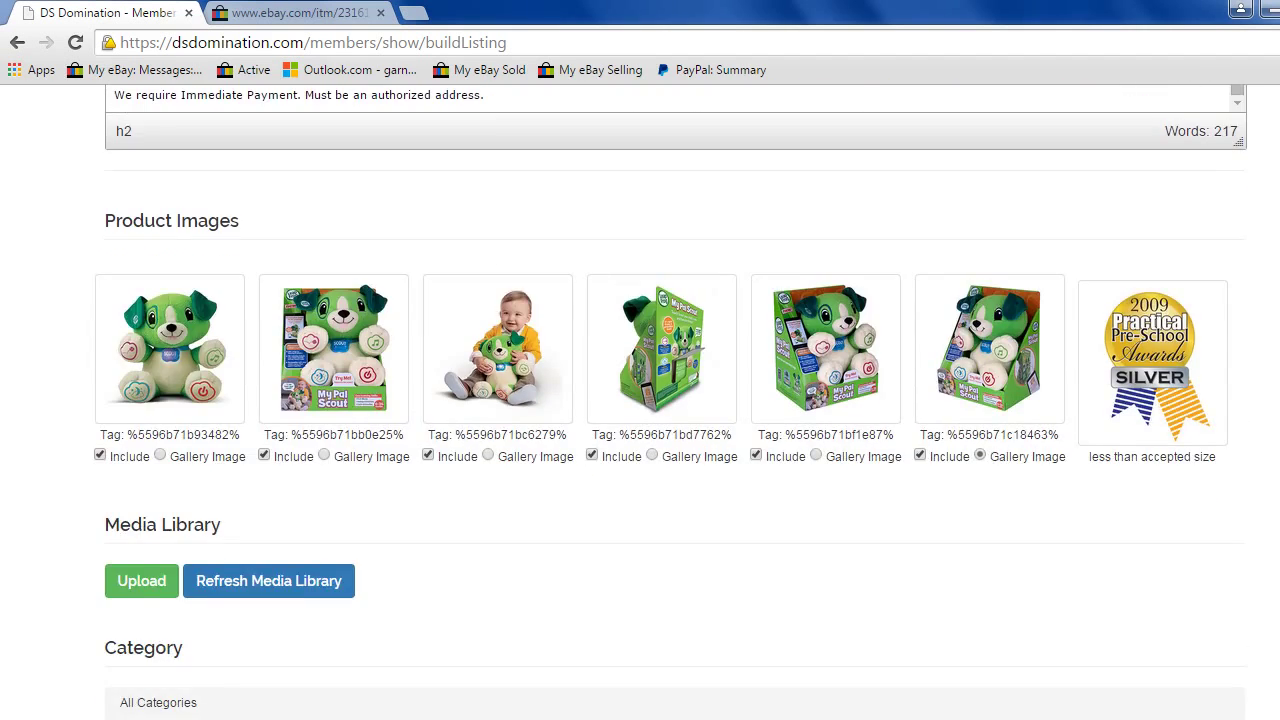
{"action": "left_click", "coordinate": [980, 456]}
{"action": "left_click", "coordinate": [988, 360]}
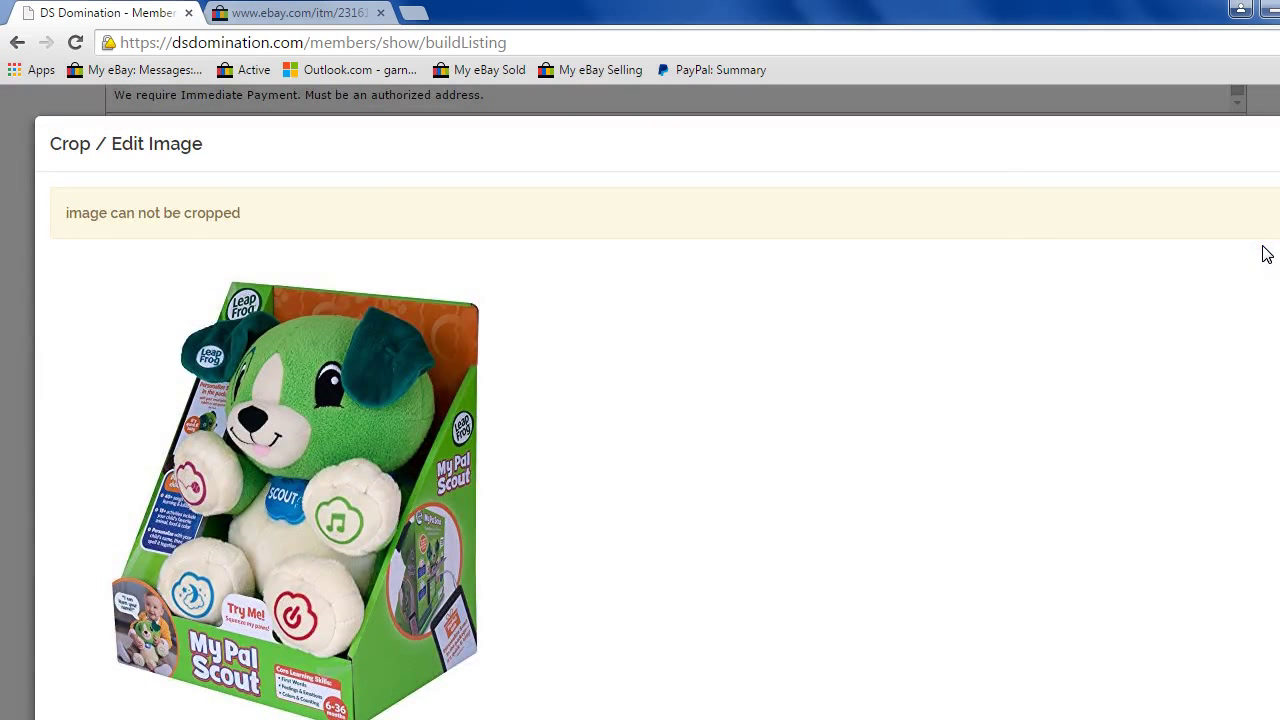
{"action": "scroll", "coordinate": [655, 400], "scroll_direction": "down", "scroll_amount": 4}
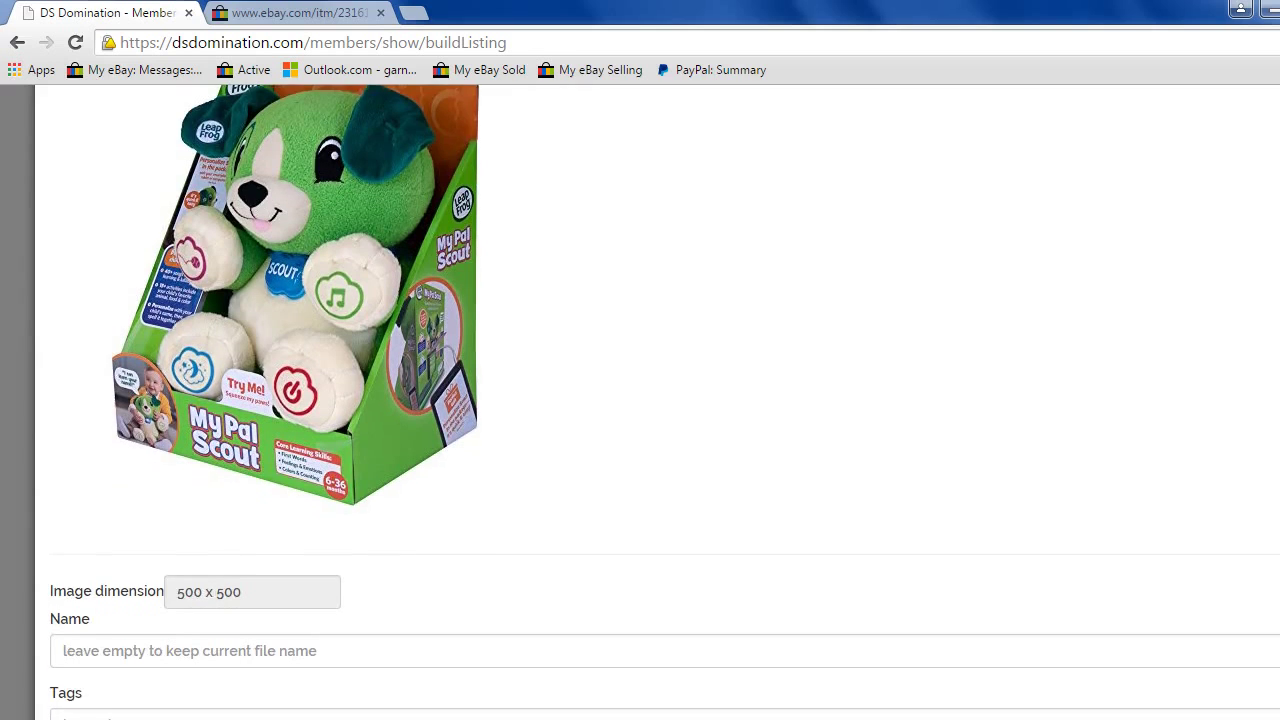
{"action": "scroll", "coordinate": [655, 400], "scroll_direction": "down", "scroll_amount": 1}
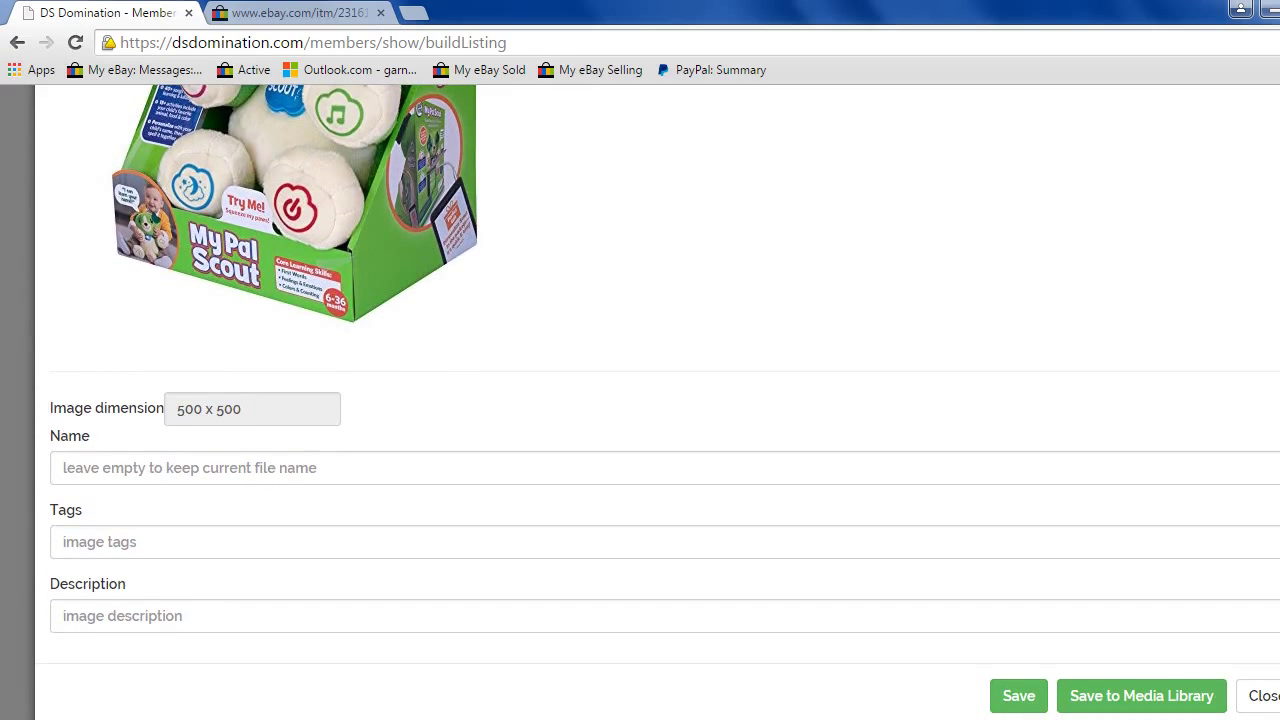
{"action": "scroll", "coordinate": [655, 400], "scroll_direction": "up", "scroll_amount": 5}
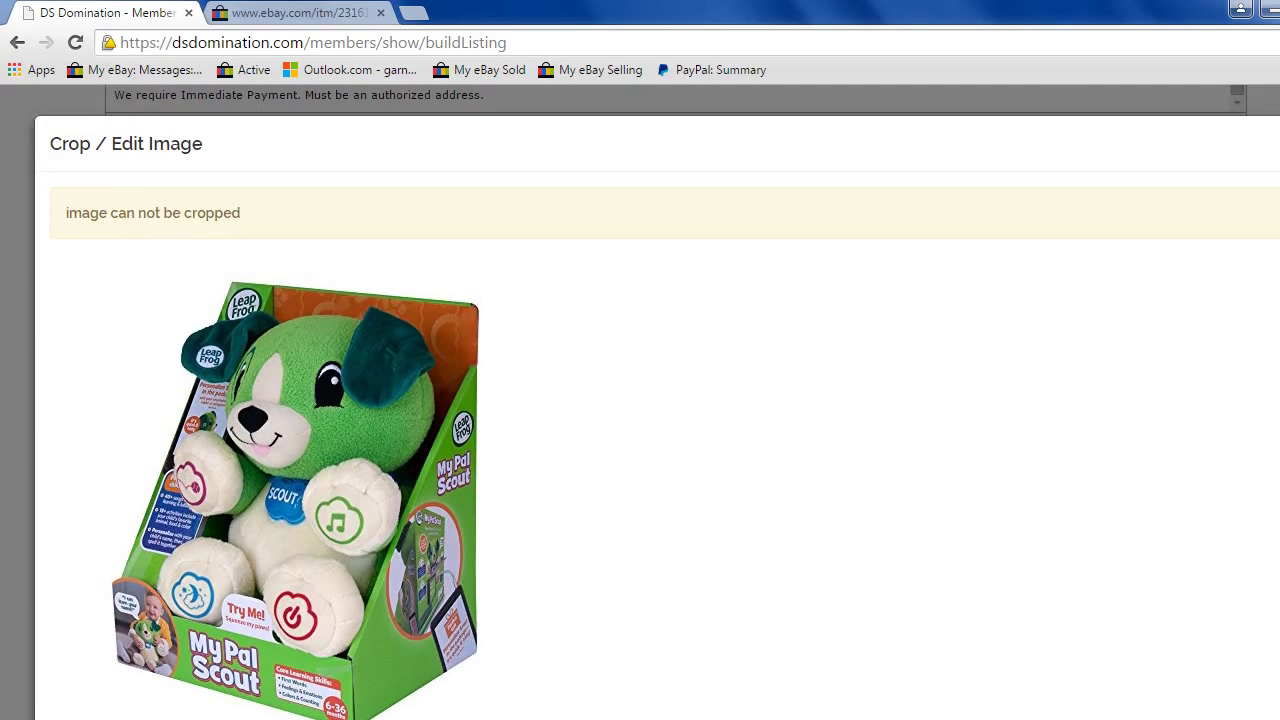
{"action": "key", "text": "Escape"}
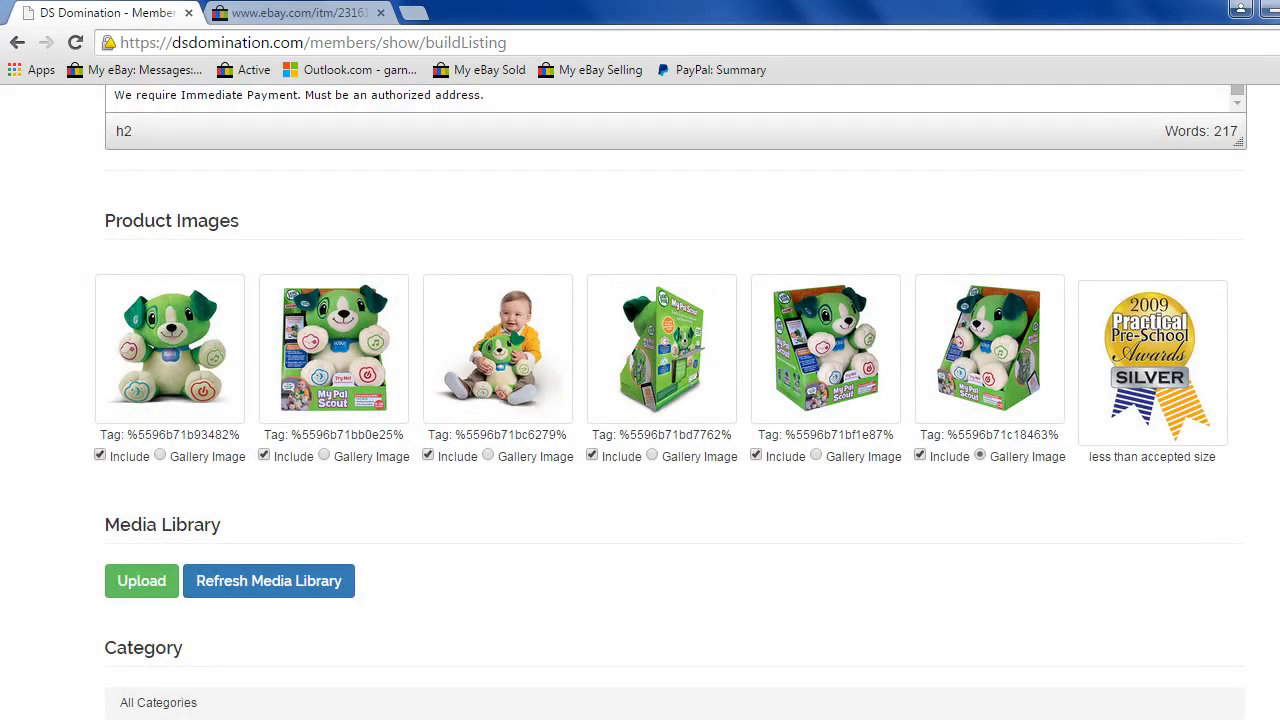
Copy the words Leap Frog My Pal Scout from the beginning of the eBay listing title.
{"action": "scroll", "coordinate": [640, 400], "scroll_direction": "up", "scroll_amount": 20}
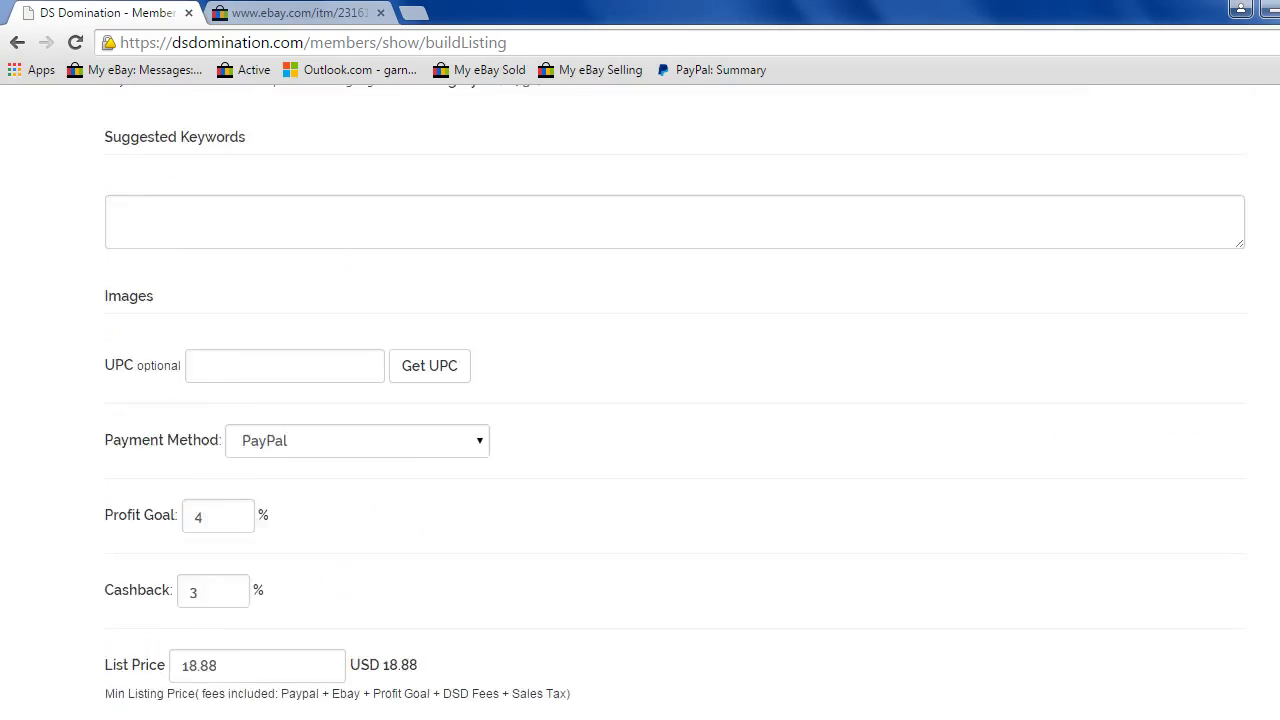
{"action": "scroll", "coordinate": [150, 350], "scroll_direction": "up", "scroll_amount": 6}
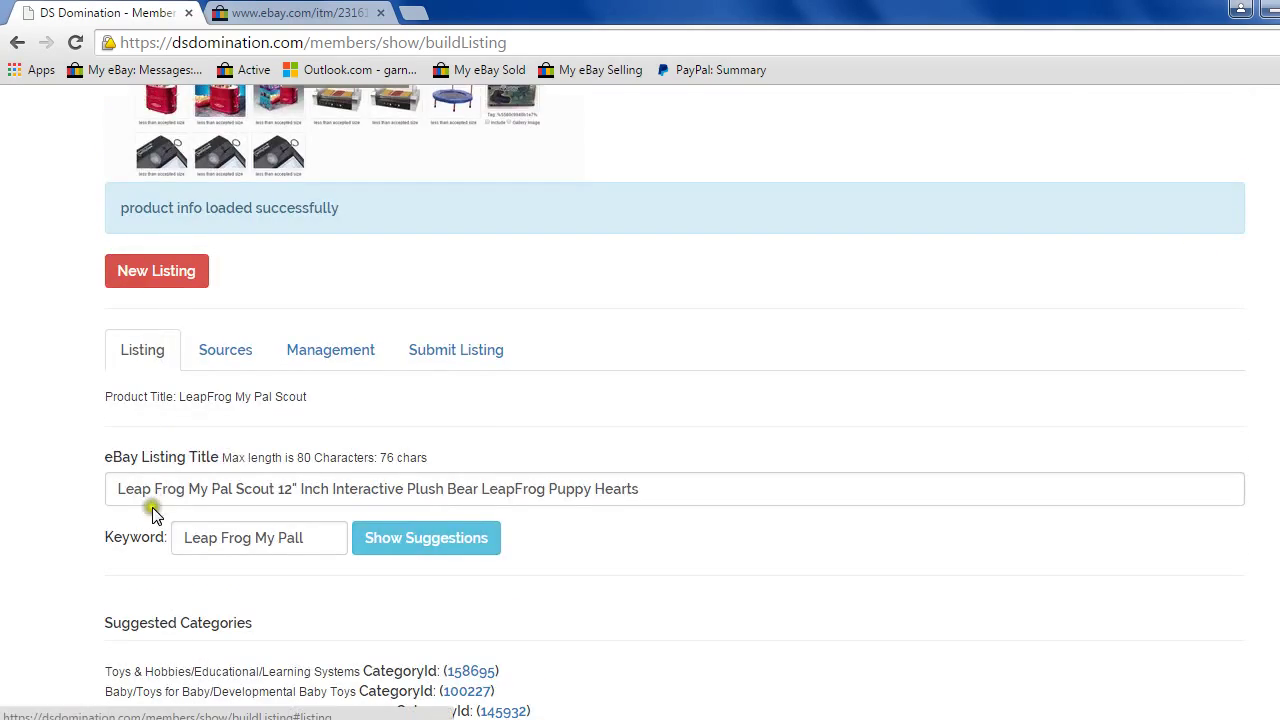
{"action": "left_click_drag", "start_coordinate": [114, 489], "coordinate": [276, 487]}
{"action": "key", "text": "ctrl+c"}
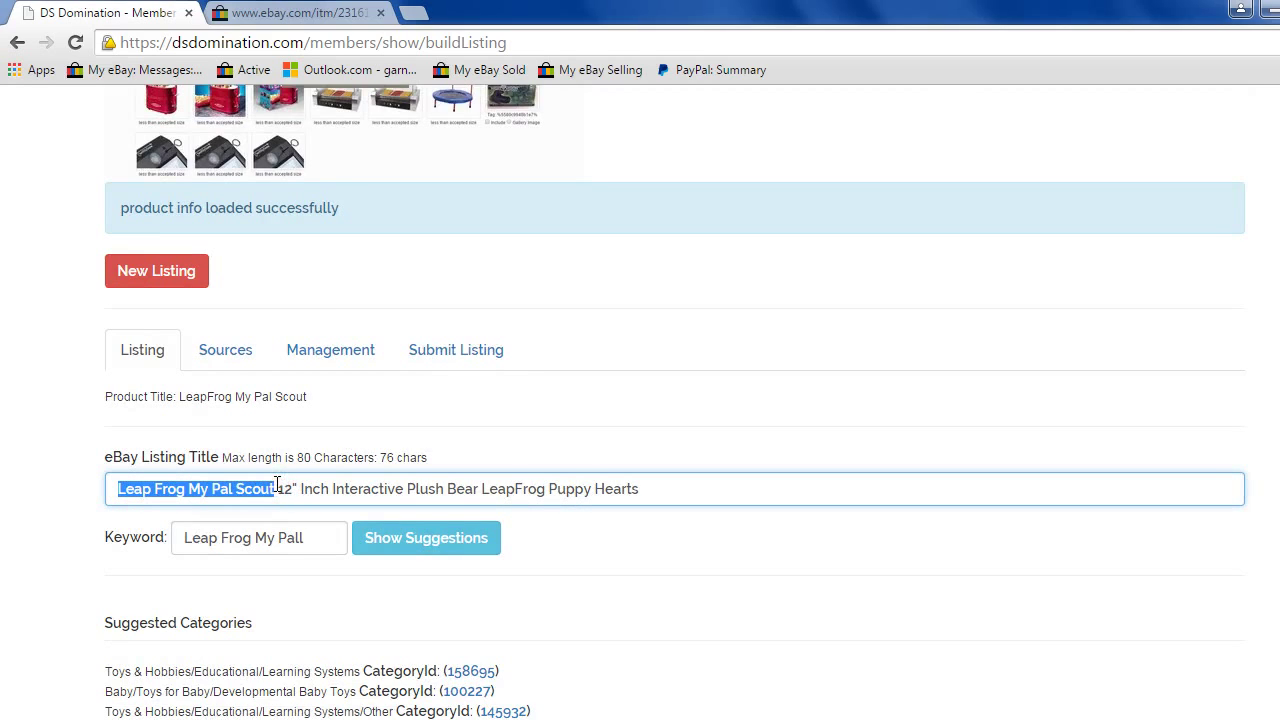
Name the sixth product image Leap Frog My Pal Scout with the copied text and save it as an edited image.
{"action": "scroll", "coordinate": [668, 400], "scroll_direction": "down", "scroll_amount": 20}
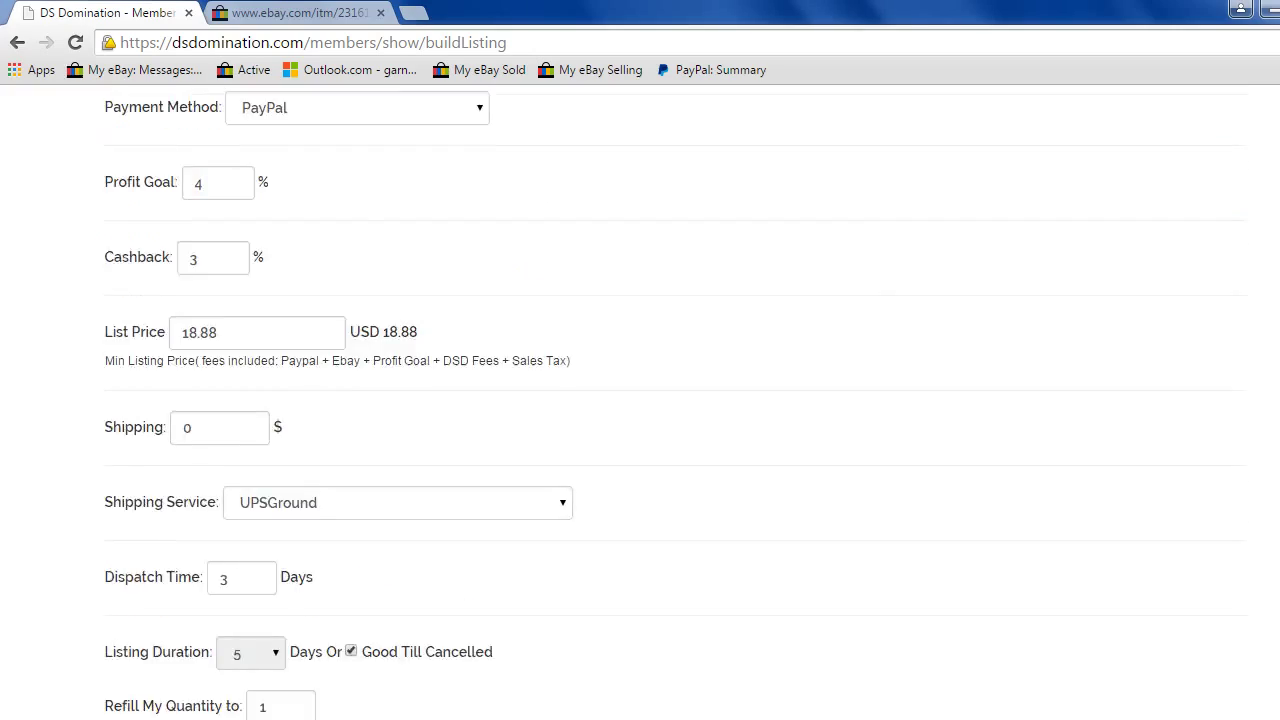
{"action": "scroll", "coordinate": [990, 370], "scroll_direction": "down", "scroll_amount": 5}
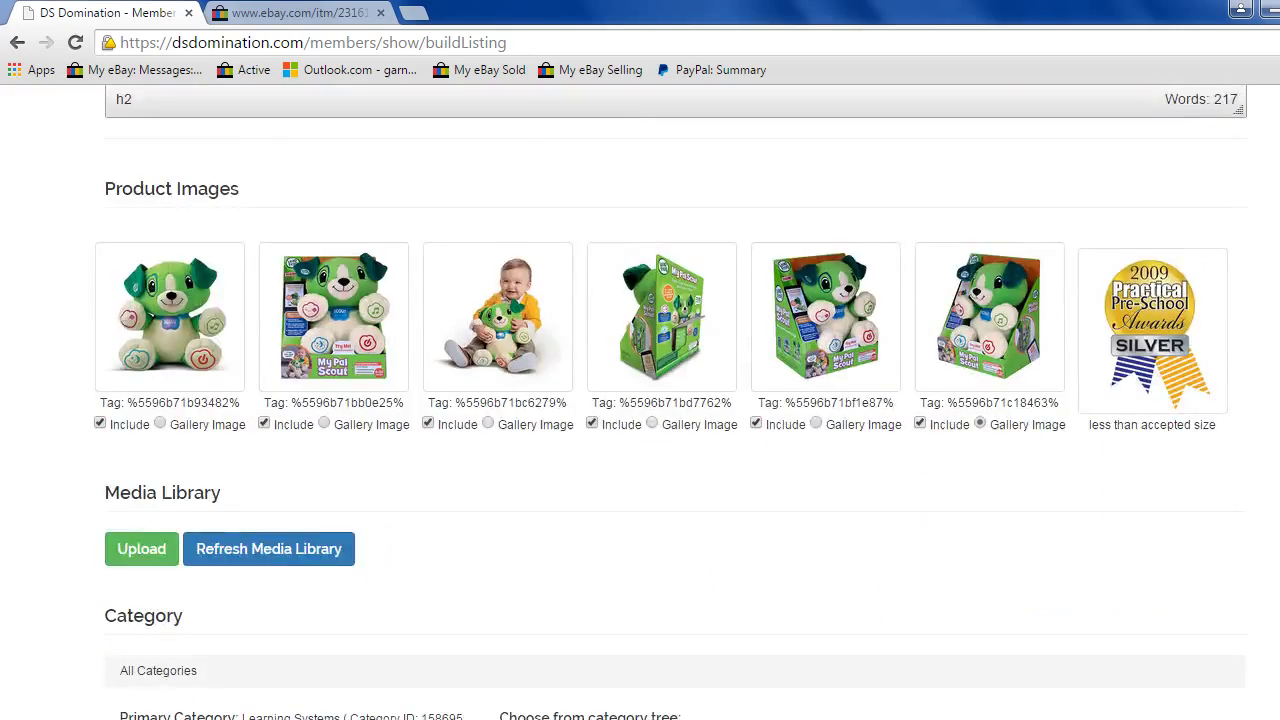
{"action": "left_click", "coordinate": [992, 372]}
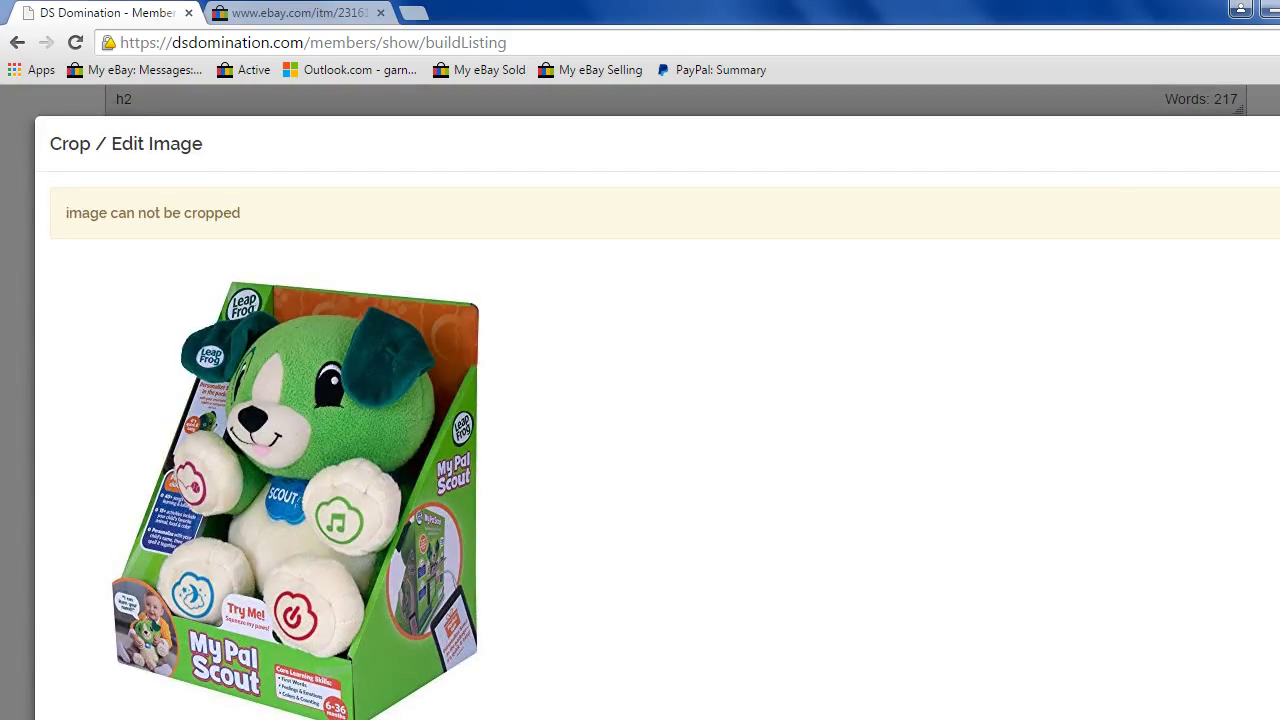
{"action": "scroll", "coordinate": [1045, 378], "scroll_direction": "down", "scroll_amount": 4}
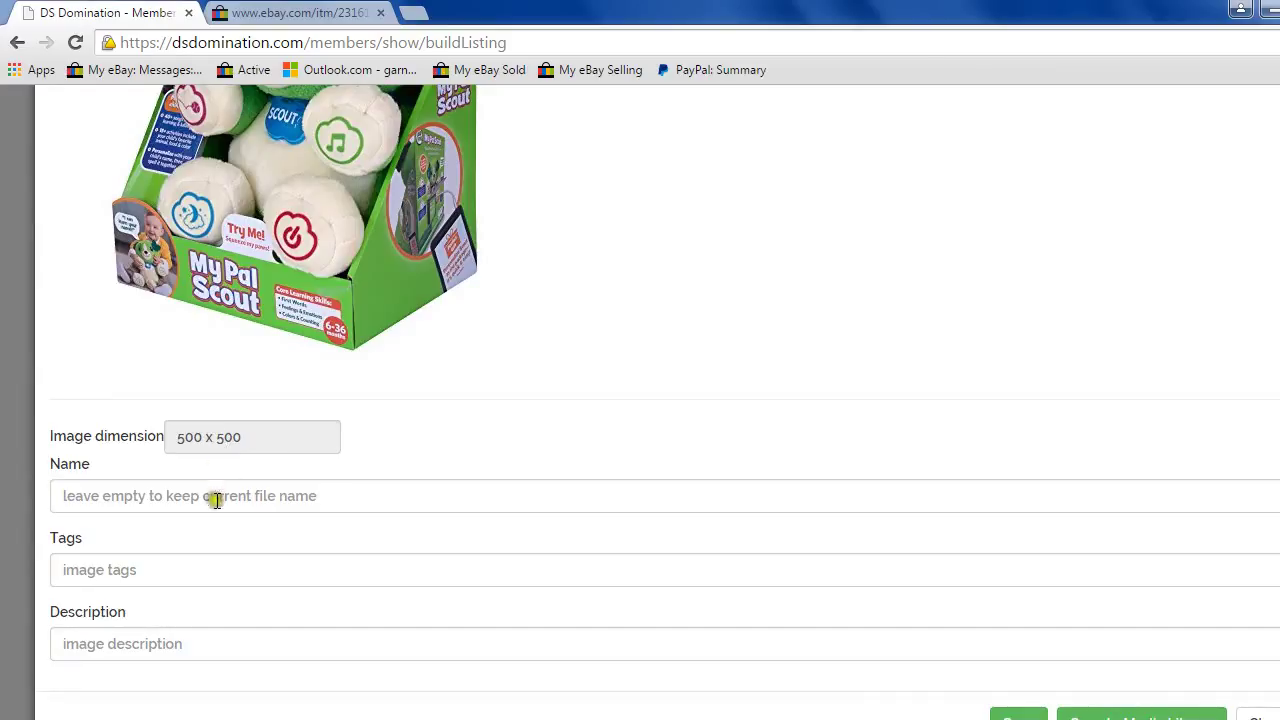
{"action": "left_click", "coordinate": [215, 499]}
{"action": "key", "text": "ctrl+v"}
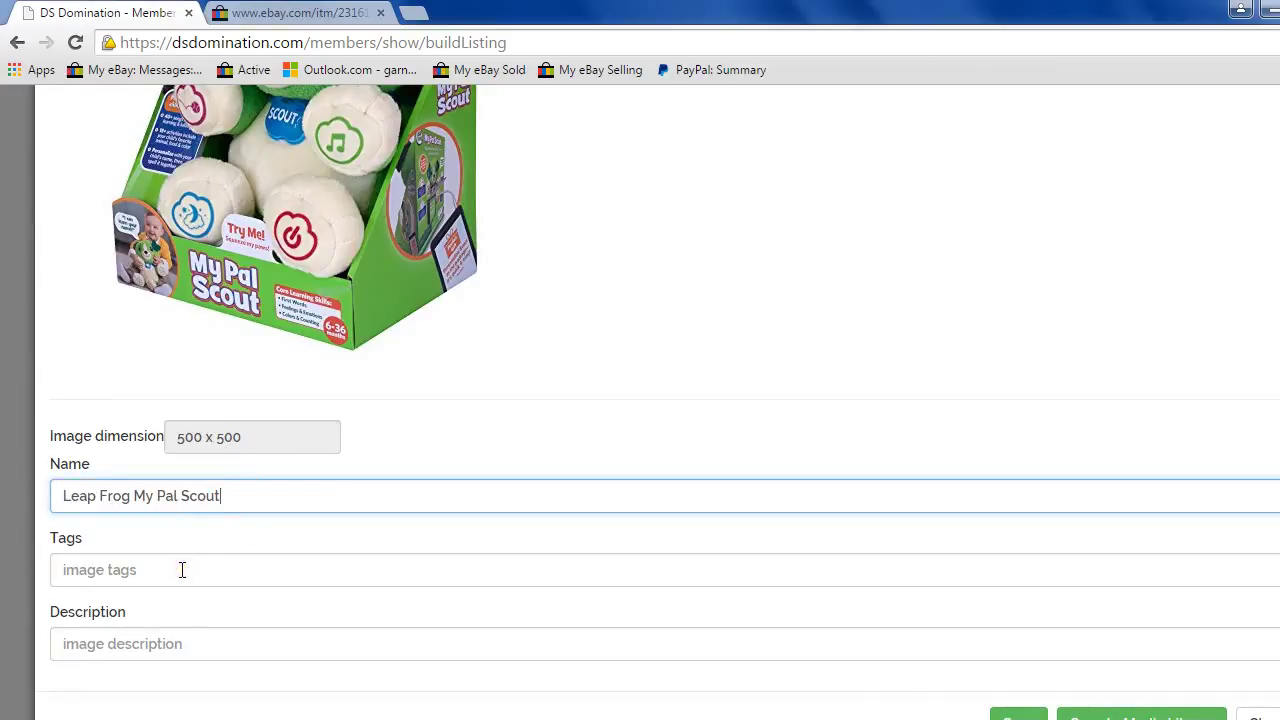
{"action": "left_click", "coordinate": [1019, 718]}
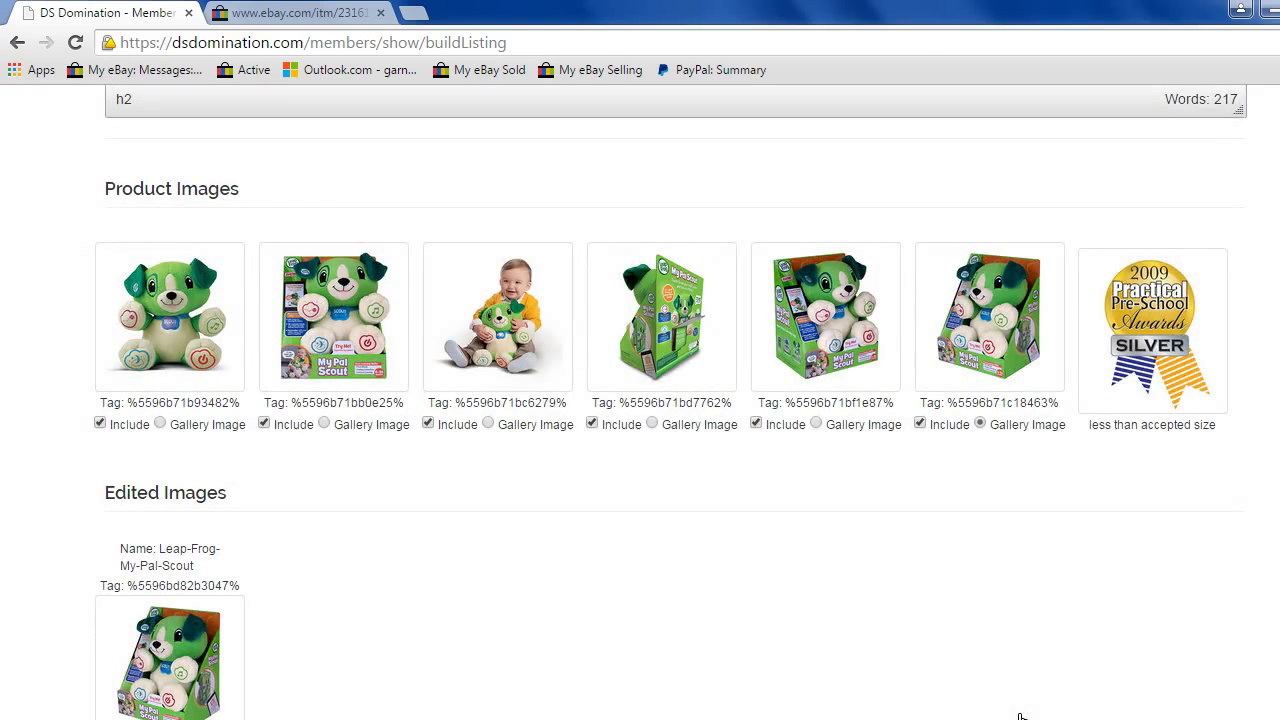
Name the fifth product image Leap Frog My Pal Scout and save it as an edited image.
{"action": "left_click", "coordinate": [832, 325]}
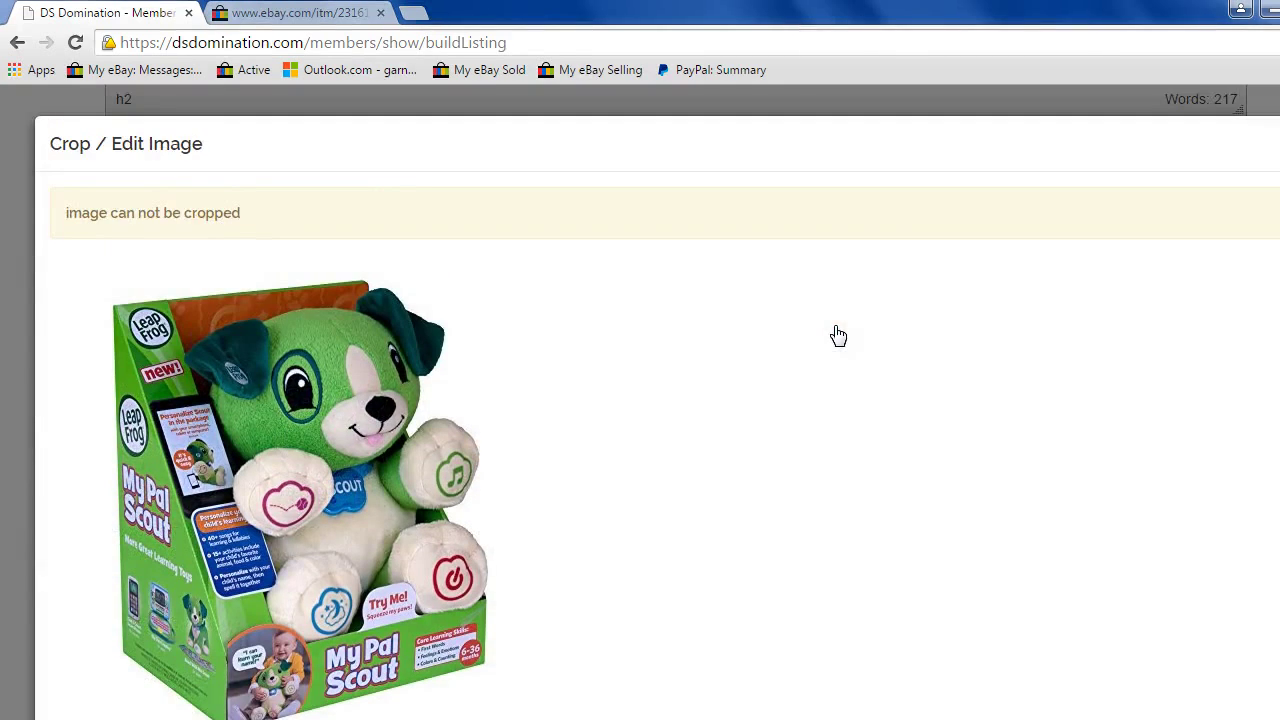
{"action": "scroll", "coordinate": [640, 400], "scroll_direction": "down", "scroll_amount": 3}
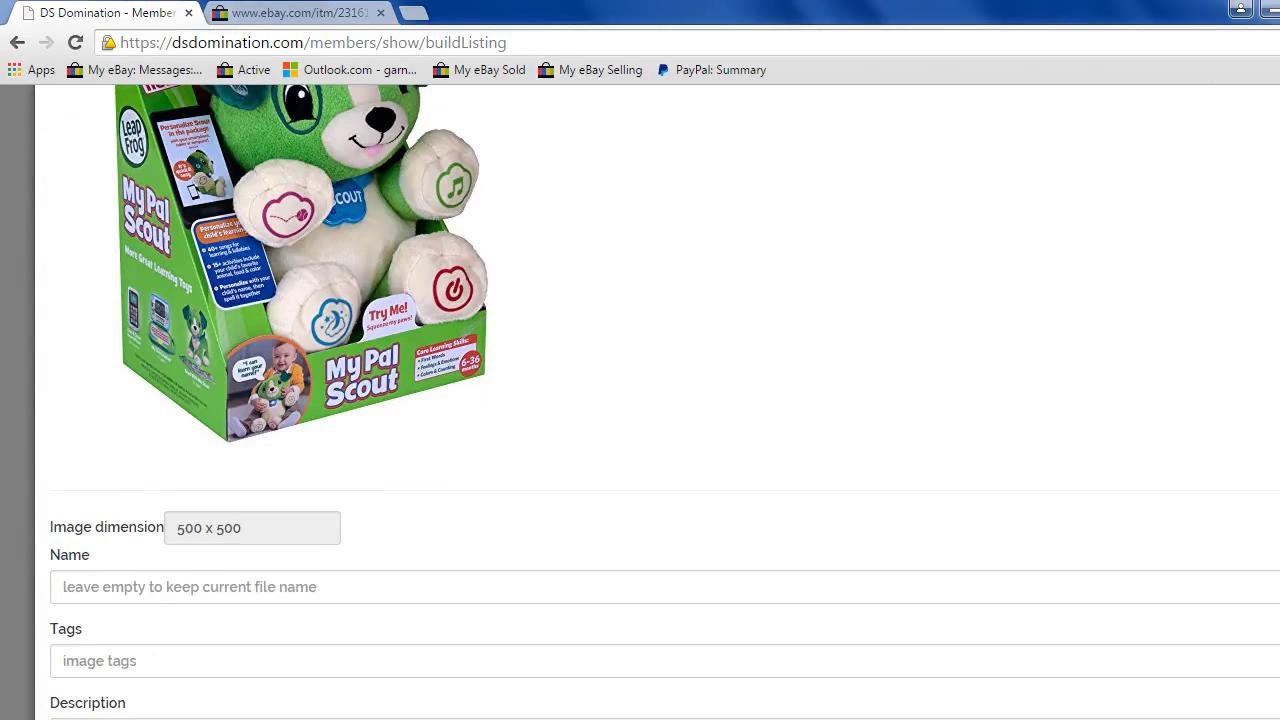
{"action": "left_click", "coordinate": [200, 587]}
{"action": "key", "text": "ctrl+v"}
{"action": "scroll", "coordinate": [640, 400], "scroll_direction": "down", "scroll_amount": 2}
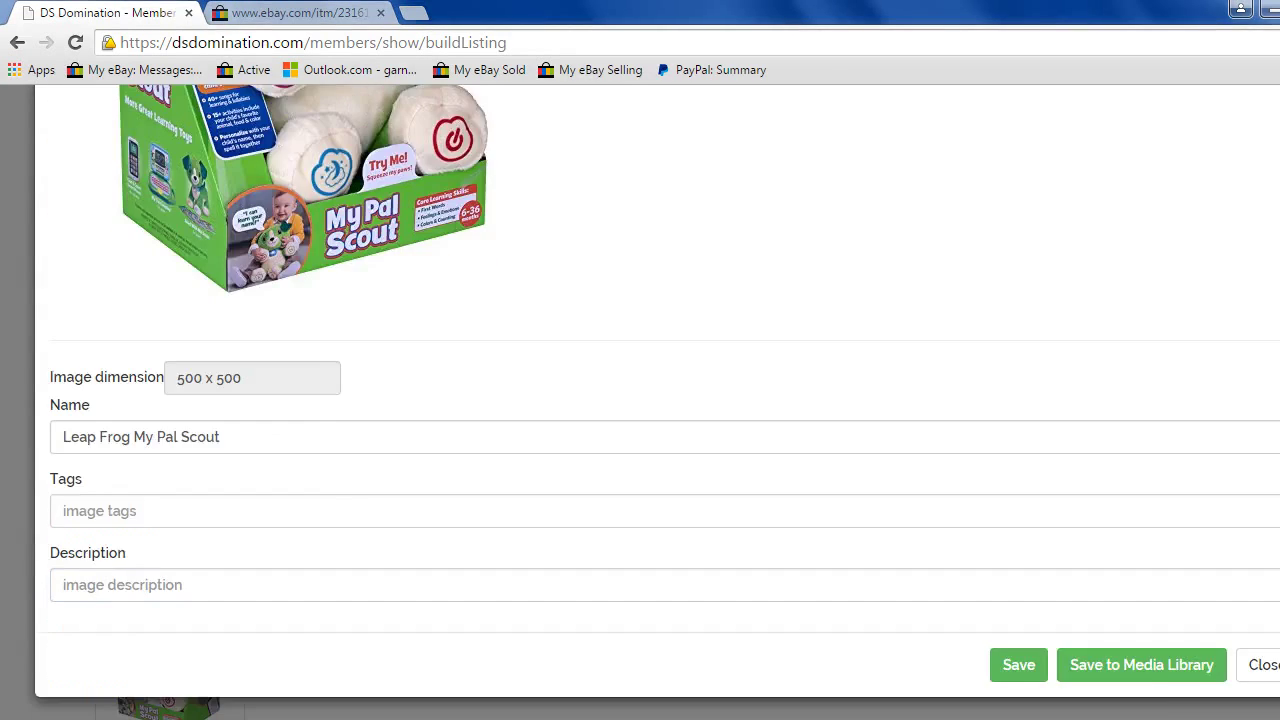
{"action": "left_click", "coordinate": [1020, 665]}
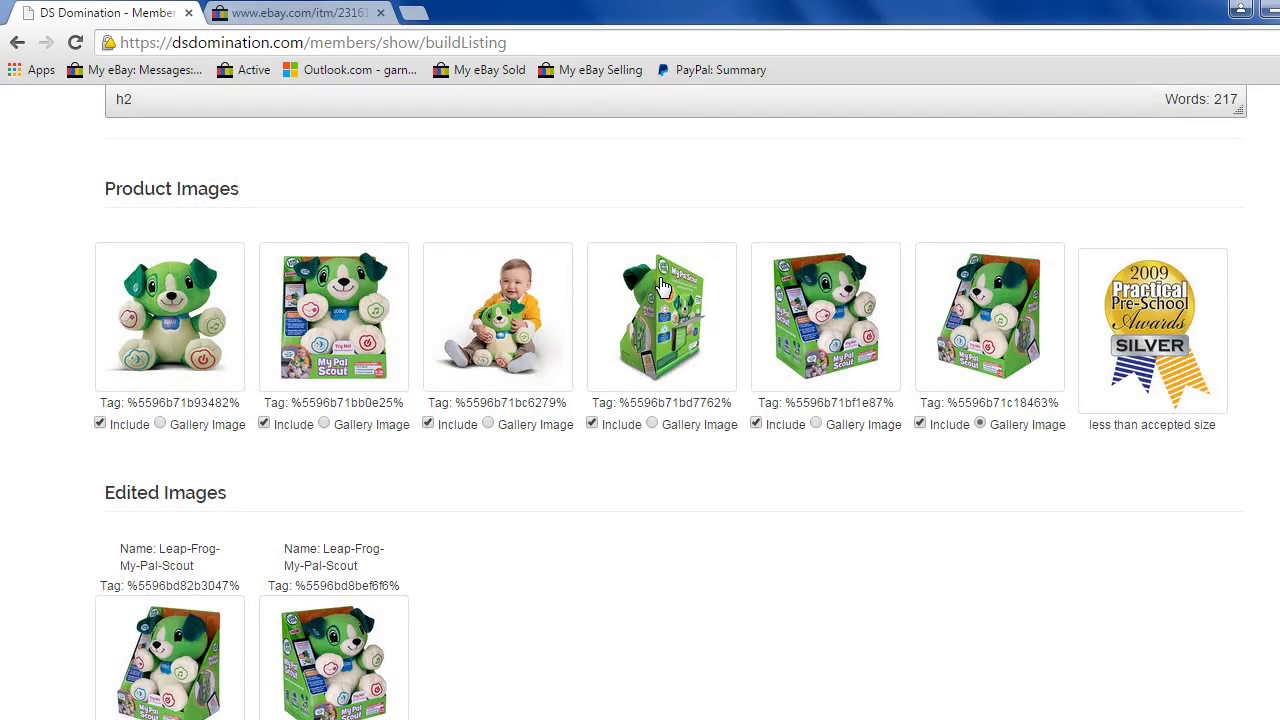
Name the fourth product image Leap Frog My Pal Scout and save it as an edited image.
{"action": "left_click", "coordinate": [661, 287]}
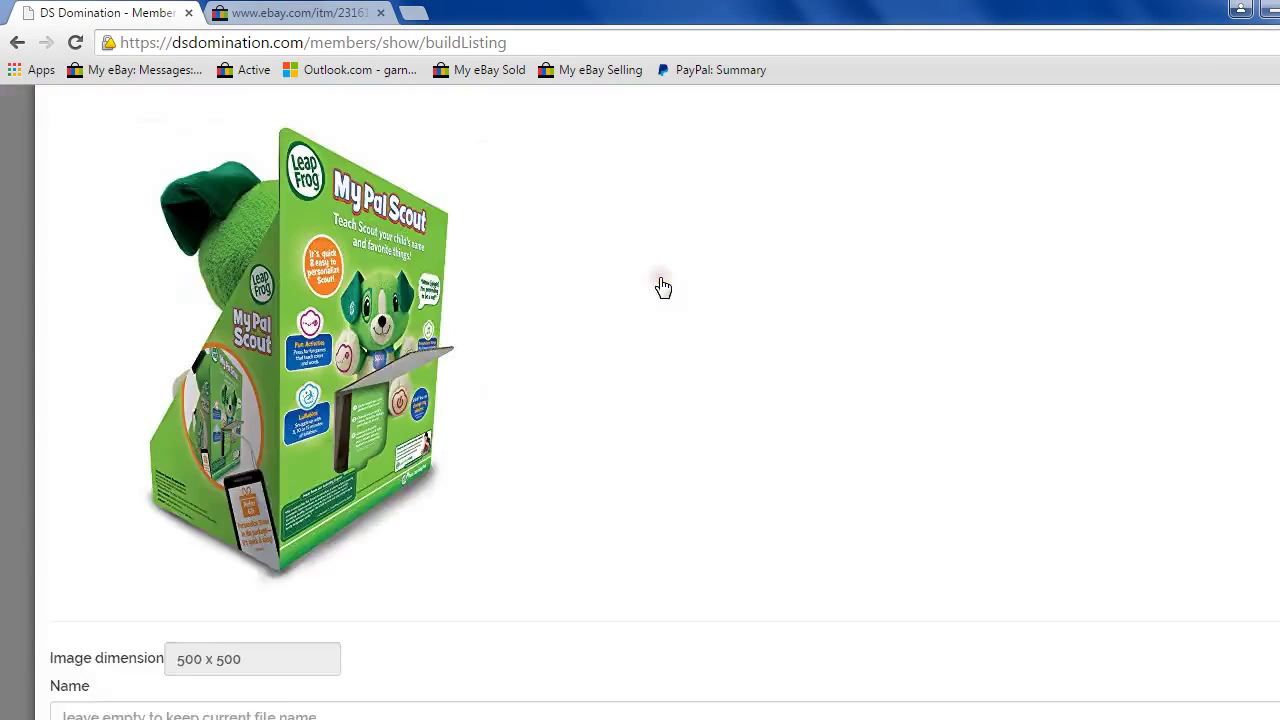
{"action": "scroll", "coordinate": [640, 420], "scroll_direction": "down", "scroll_amount": 3}
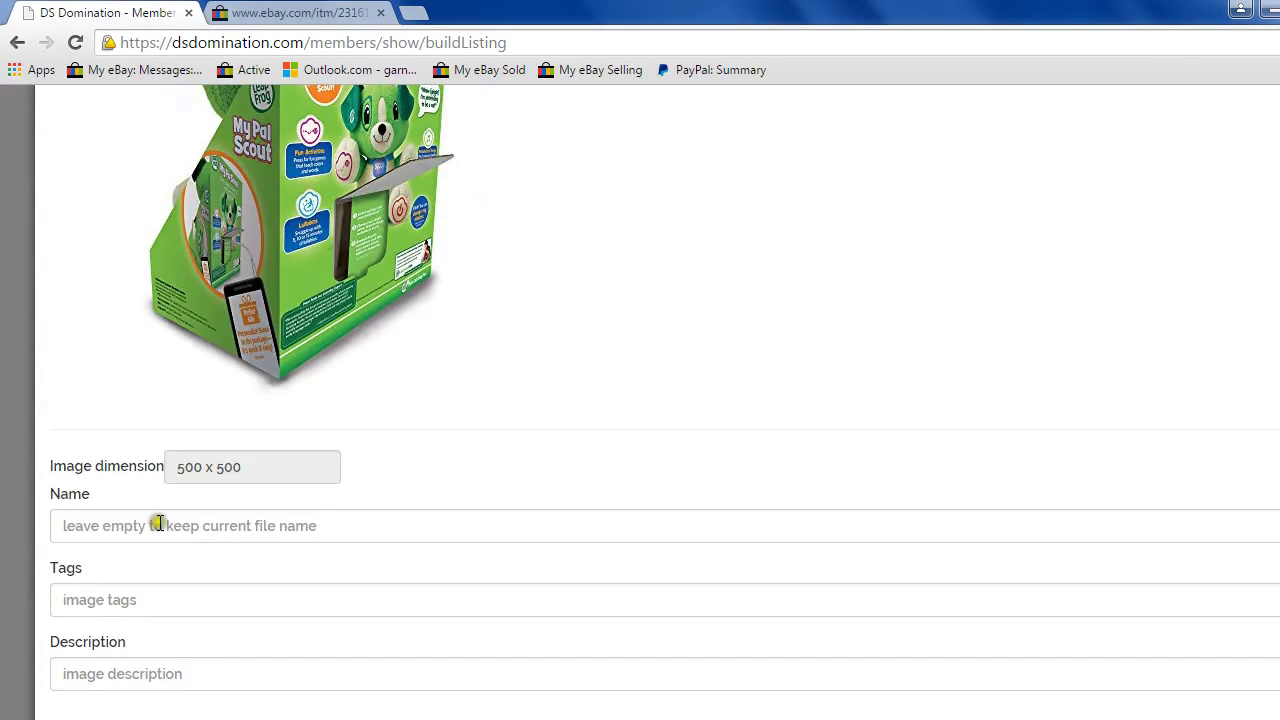
{"action": "left_click", "coordinate": [157, 523]}
{"action": "key", "text": "ctrl+v"}
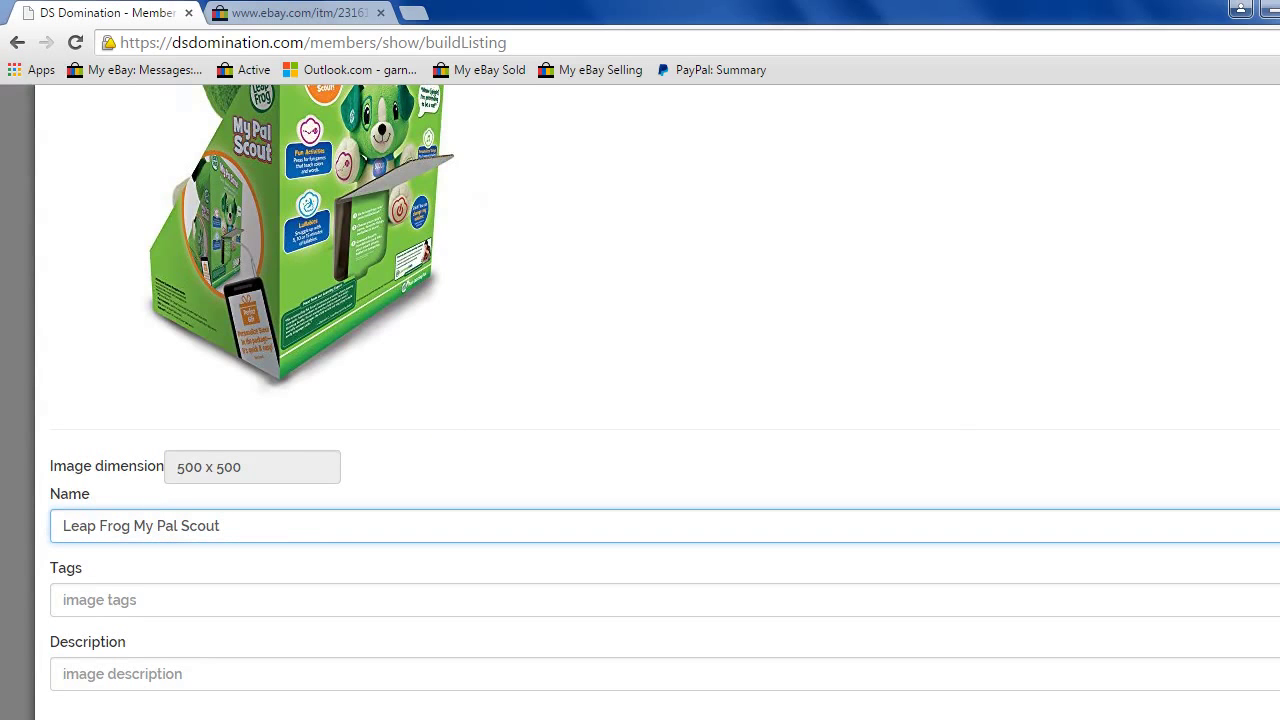
{"action": "scroll", "coordinate": [640, 400], "scroll_direction": "down", "scroll_amount": 1}
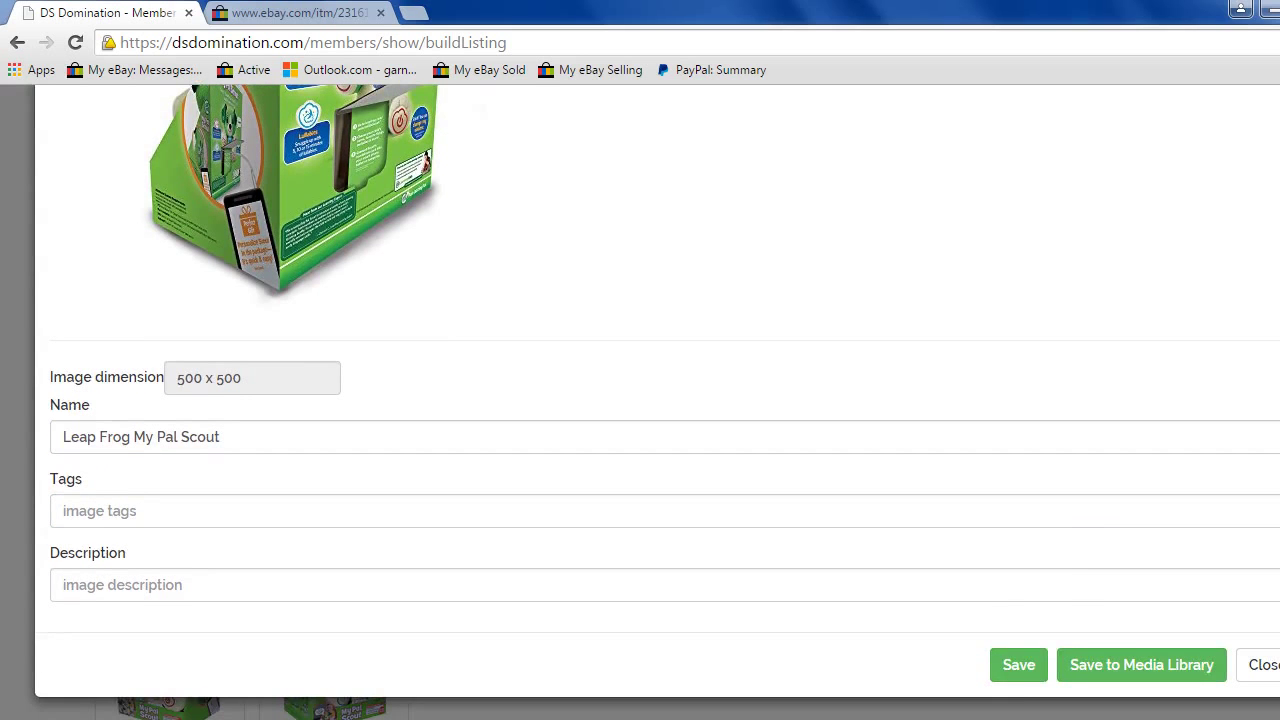
{"action": "left_click", "coordinate": [1019, 668]}
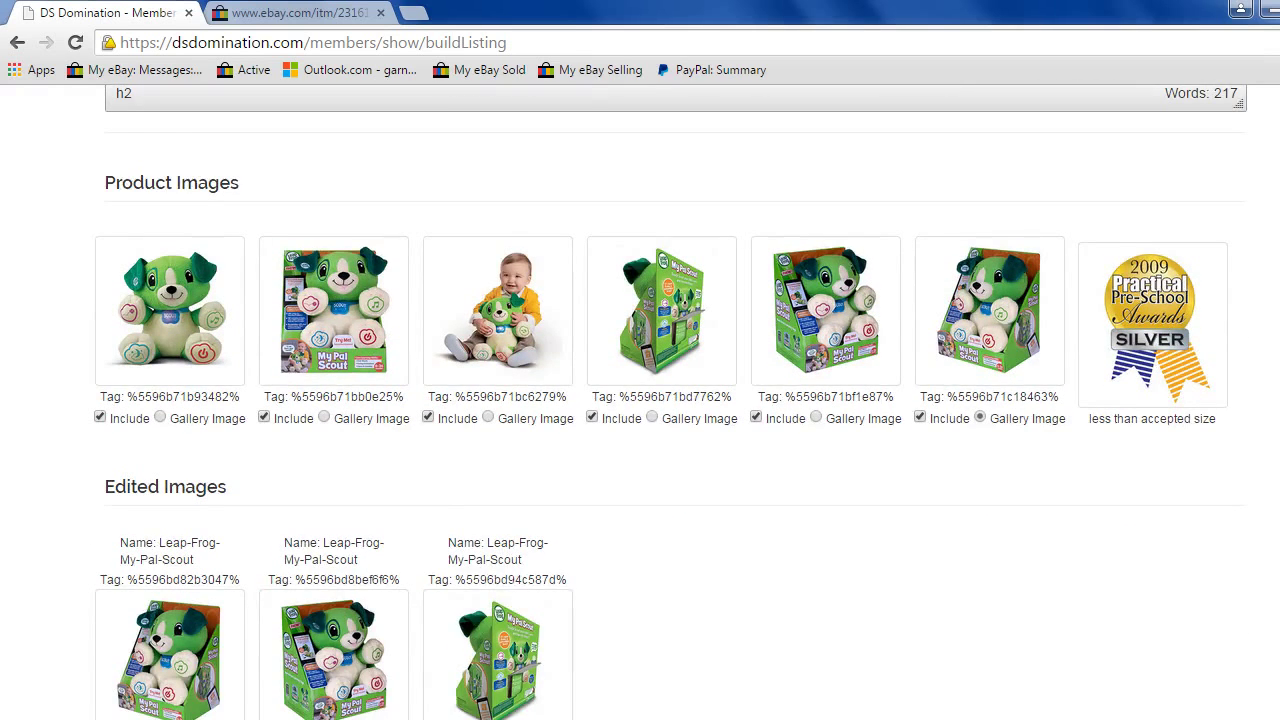
Make the first edited image the gallery image and continue to the listing's sources.
{"action": "scroll", "coordinate": [640, 400], "scroll_direction": "down", "scroll_amount": 3}
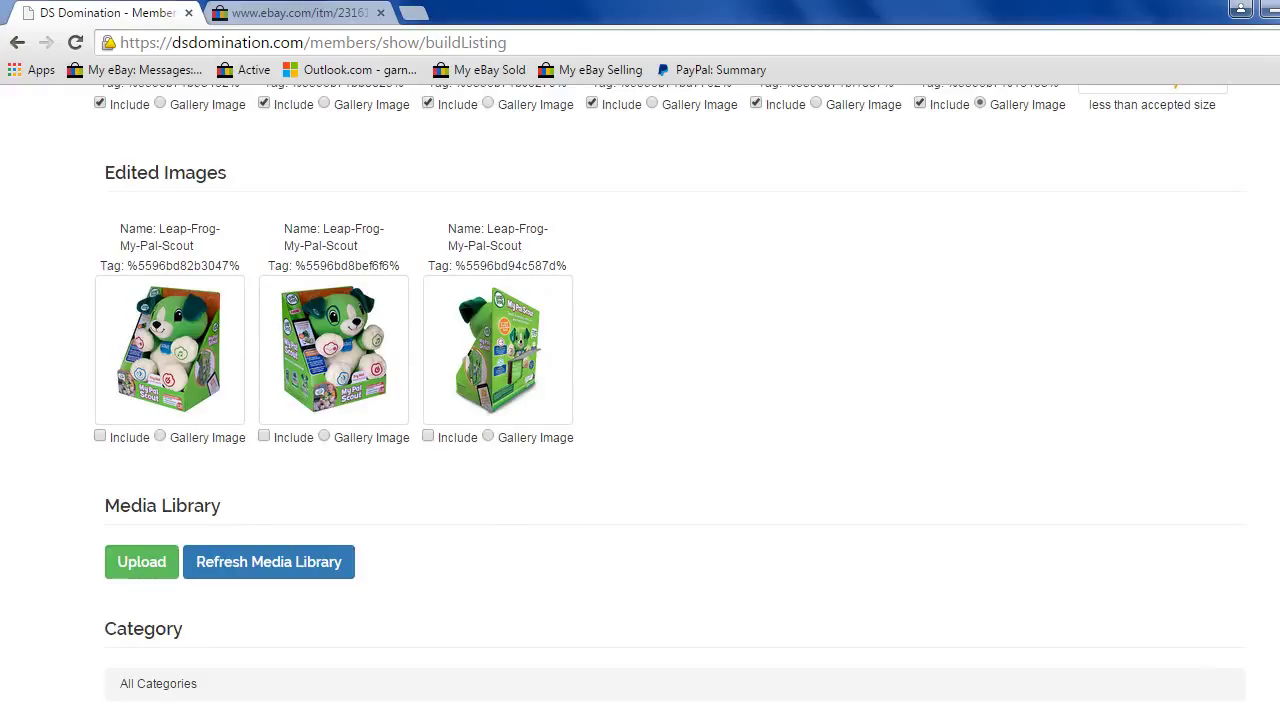
{"action": "left_click", "coordinate": [161, 438]}
{"action": "scroll", "coordinate": [640, 400], "scroll_direction": "down", "scroll_amount": 5}
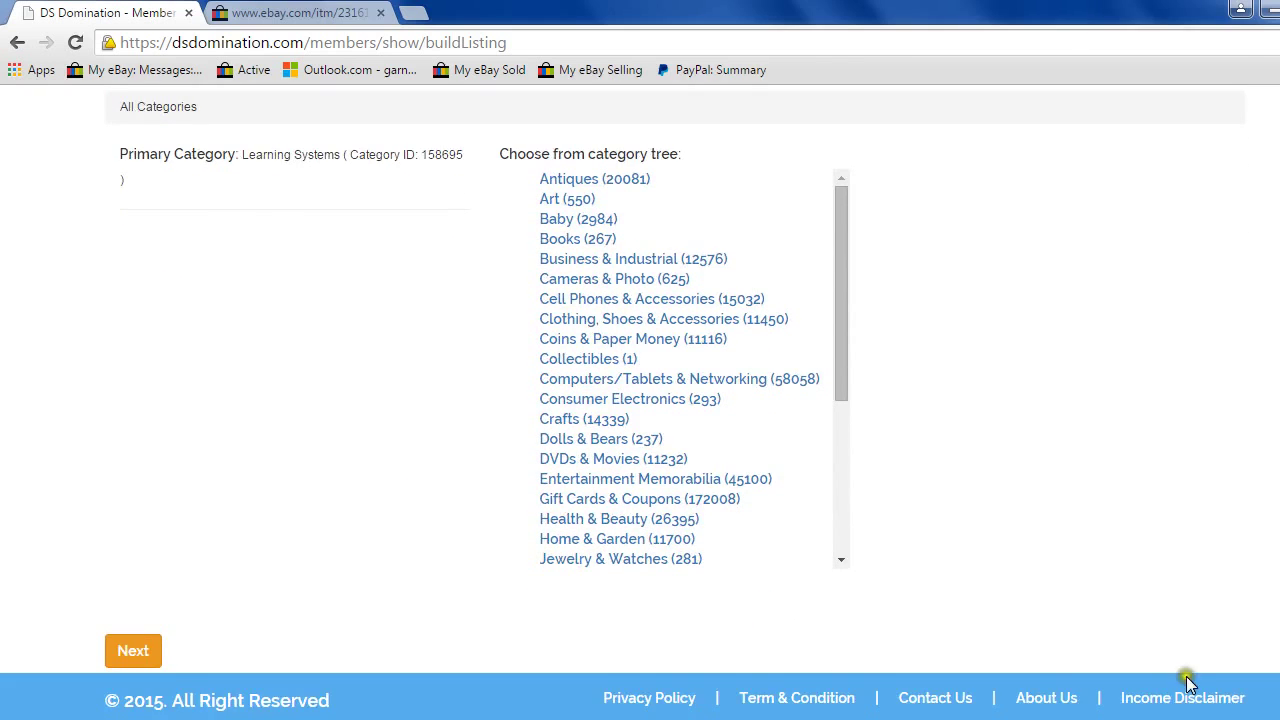
{"action": "left_click", "coordinate": [143, 657]}
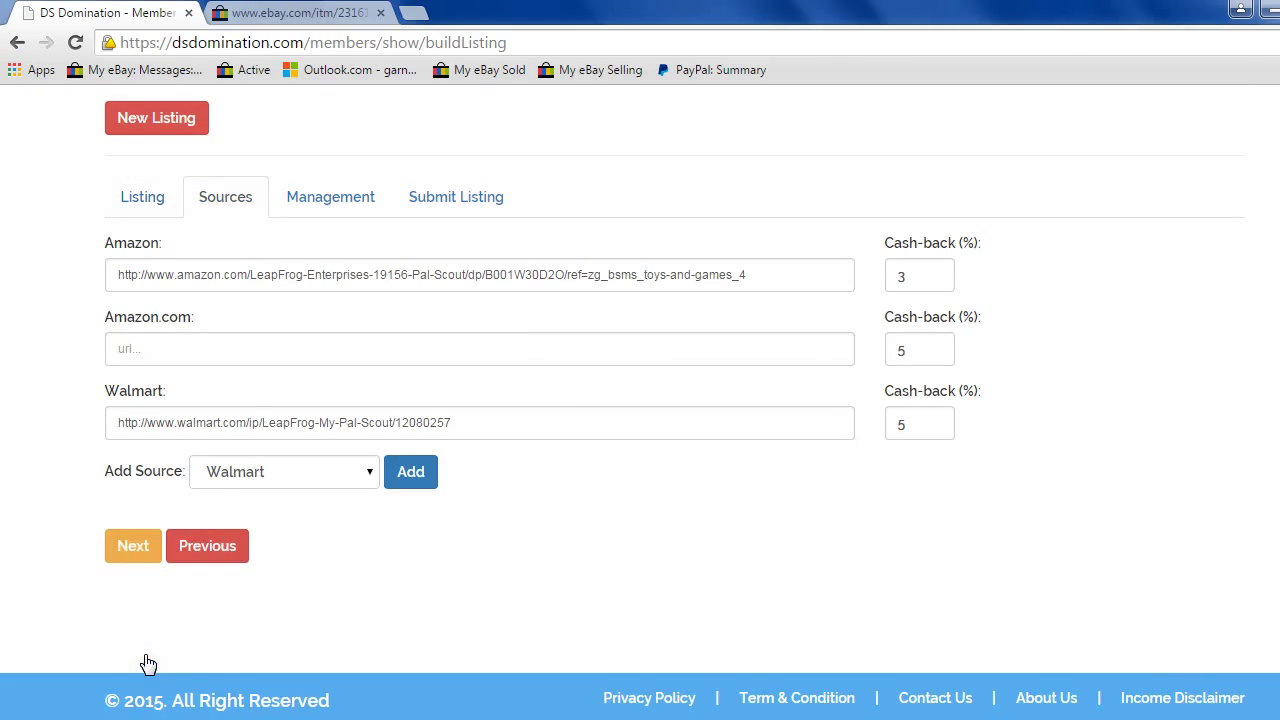
Review the Amazon and Amazon.com source entries, look at the listing's management options, and return to the sources.
{"action": "left_click", "coordinate": [120, 552]}
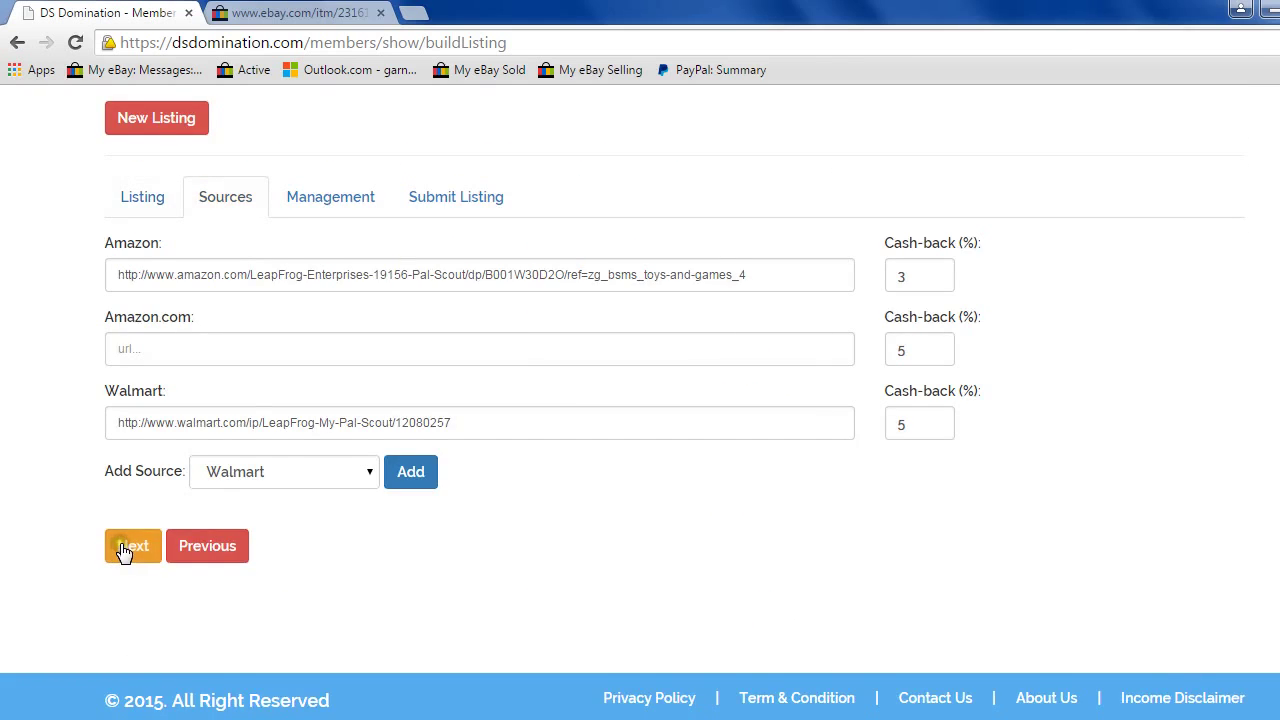
{"action": "left_click", "coordinate": [297, 283]}
{"action": "left_click", "coordinate": [297, 350]}
{"action": "left_click", "coordinate": [315, 277]}
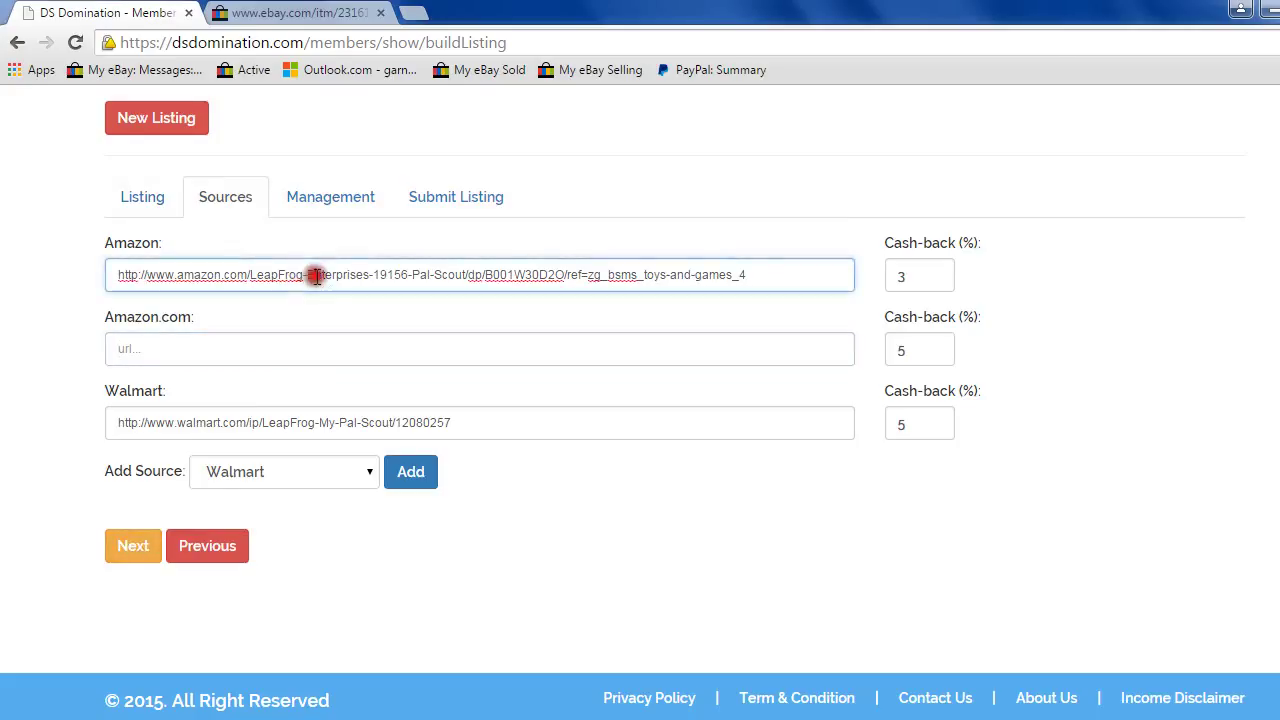
{"action": "left_click", "coordinate": [306, 351]}
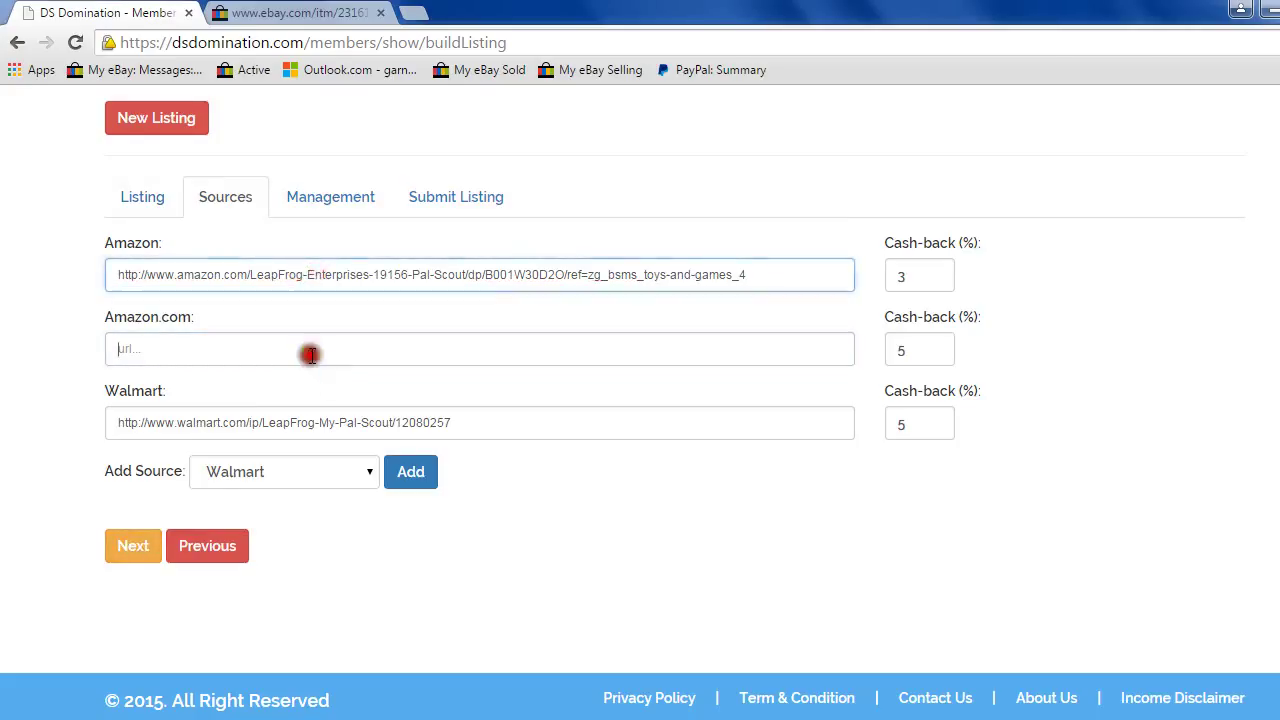
{"action": "left_click", "coordinate": [143, 549]}
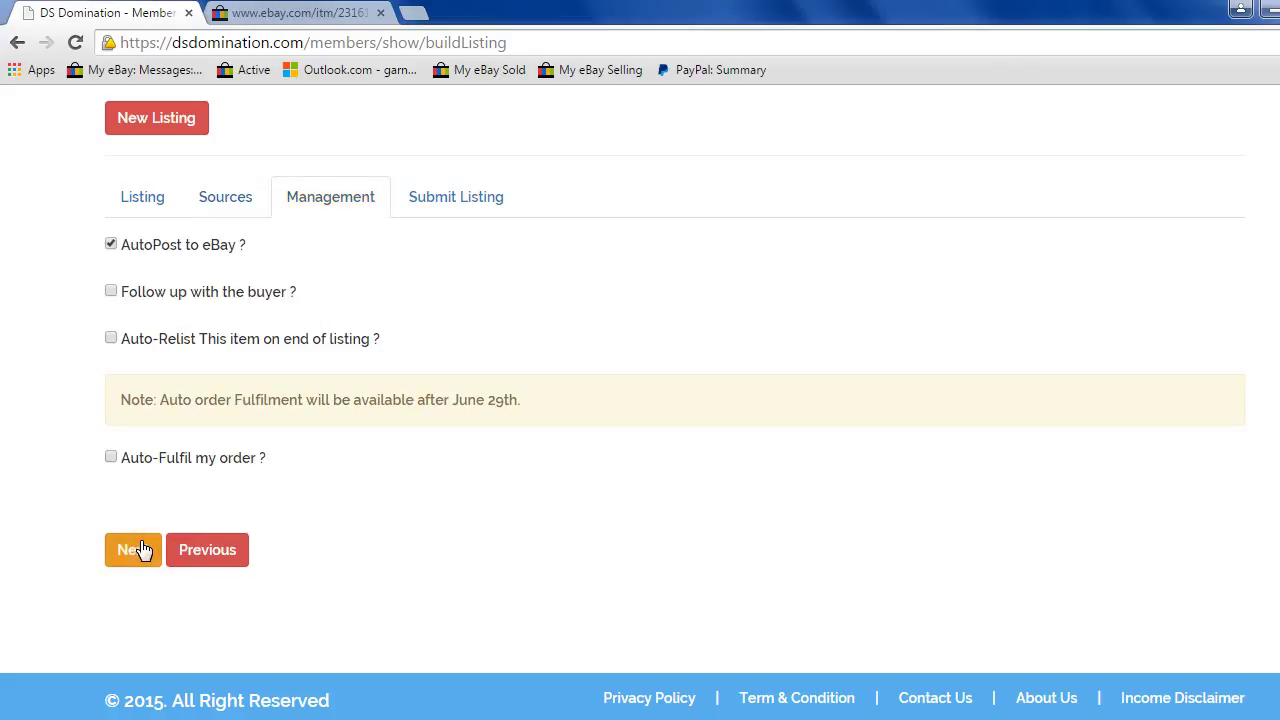
{"action": "left_click", "coordinate": [190, 547]}
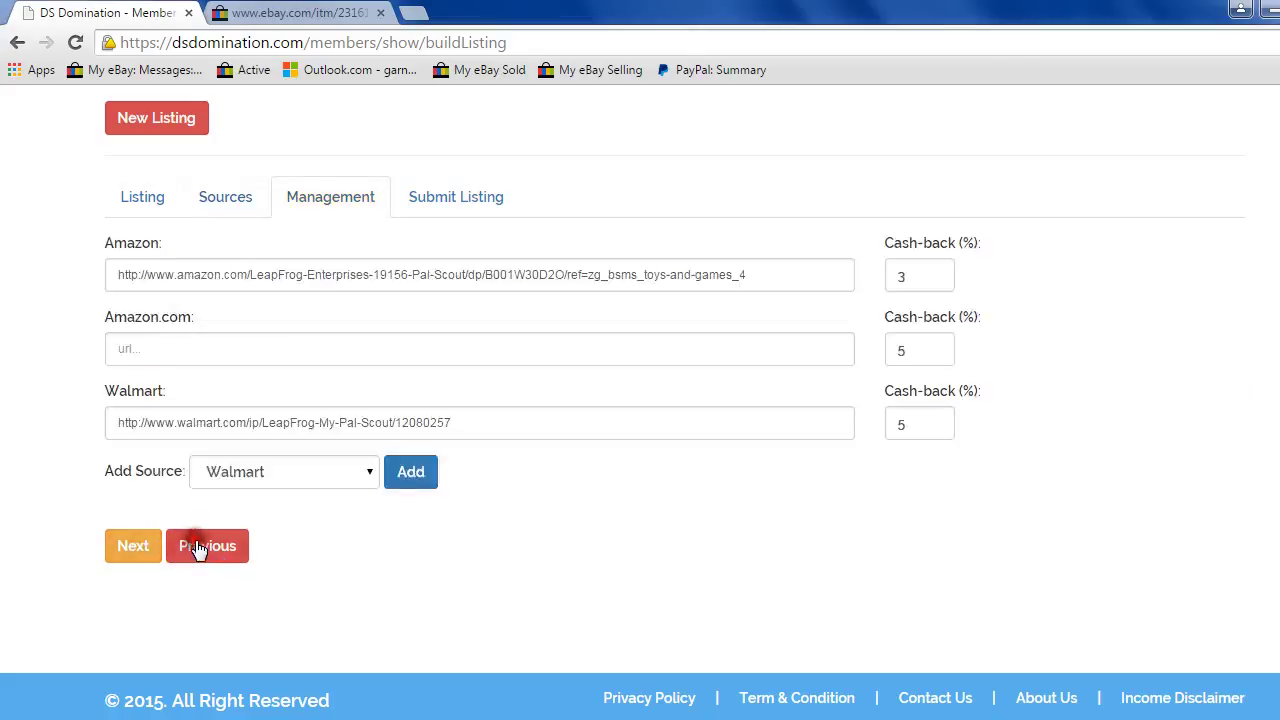
Add Toys-R-Us as a source for the listing and set its cash-back to 10%.
{"action": "left_click", "coordinate": [370, 471]}
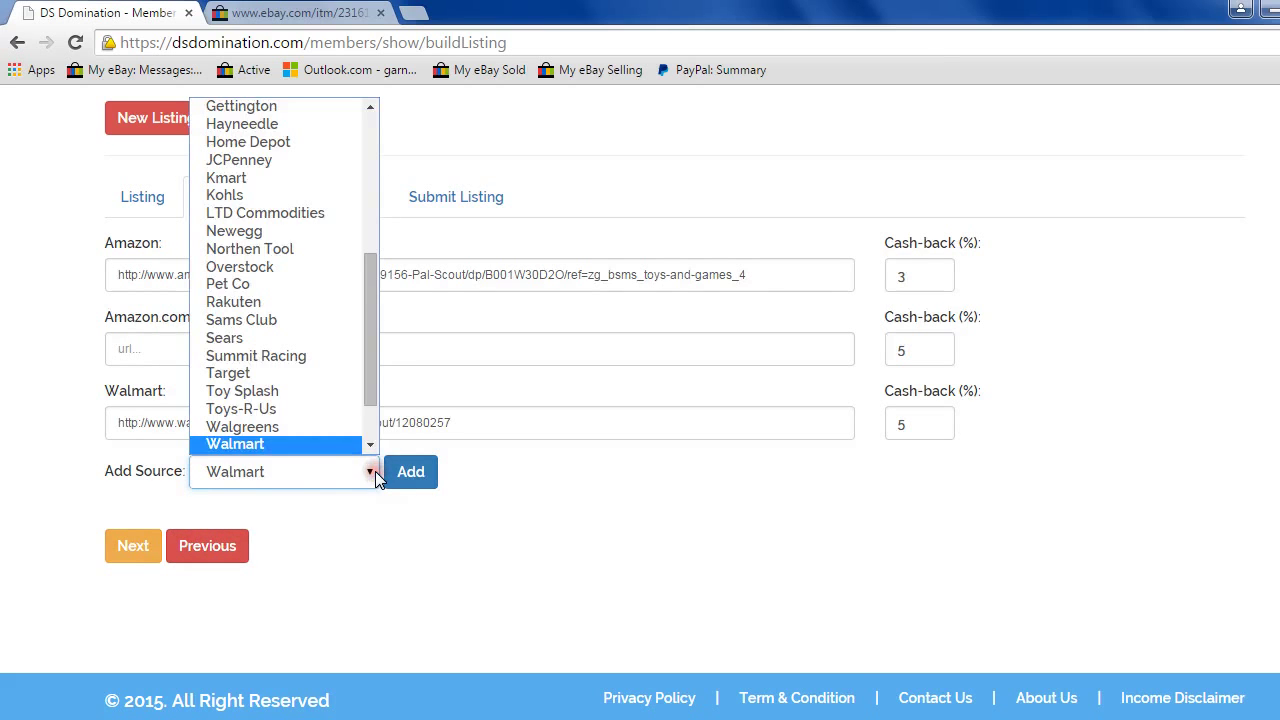
{"action": "left_click_drag", "start_coordinate": [369, 392], "coordinate": [367, 427]}
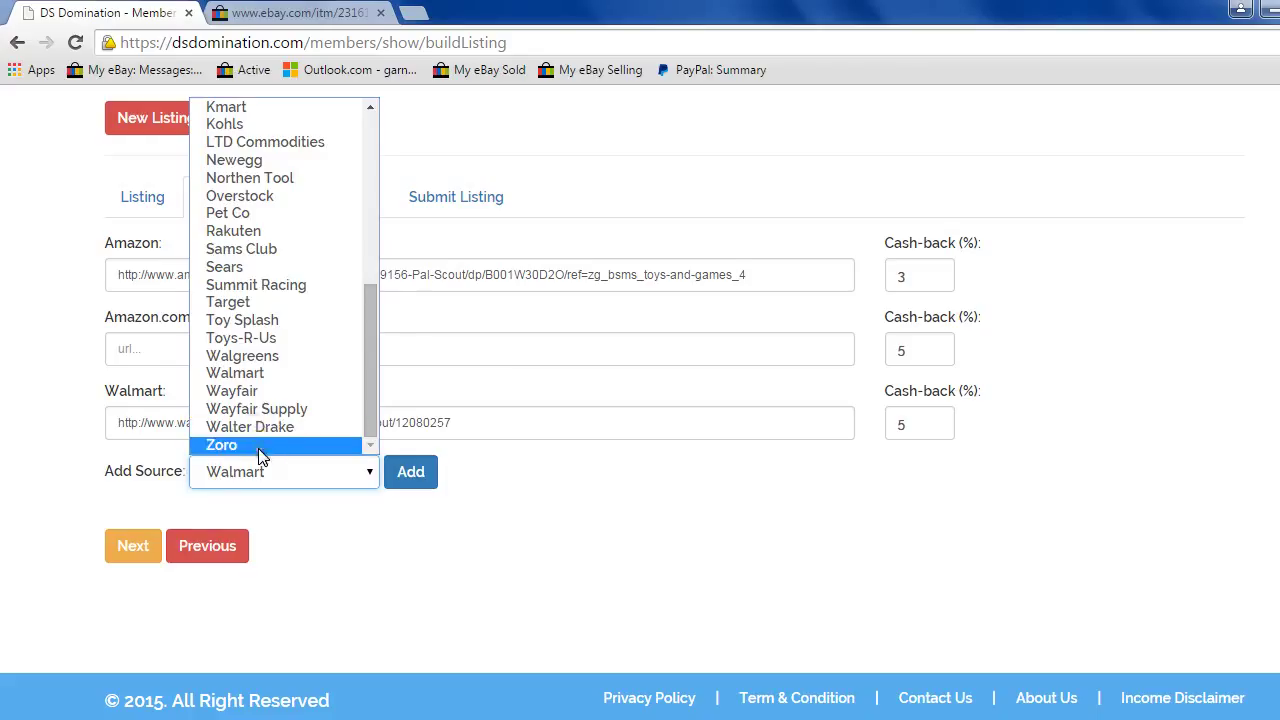
{"action": "left_click", "coordinate": [241, 338]}
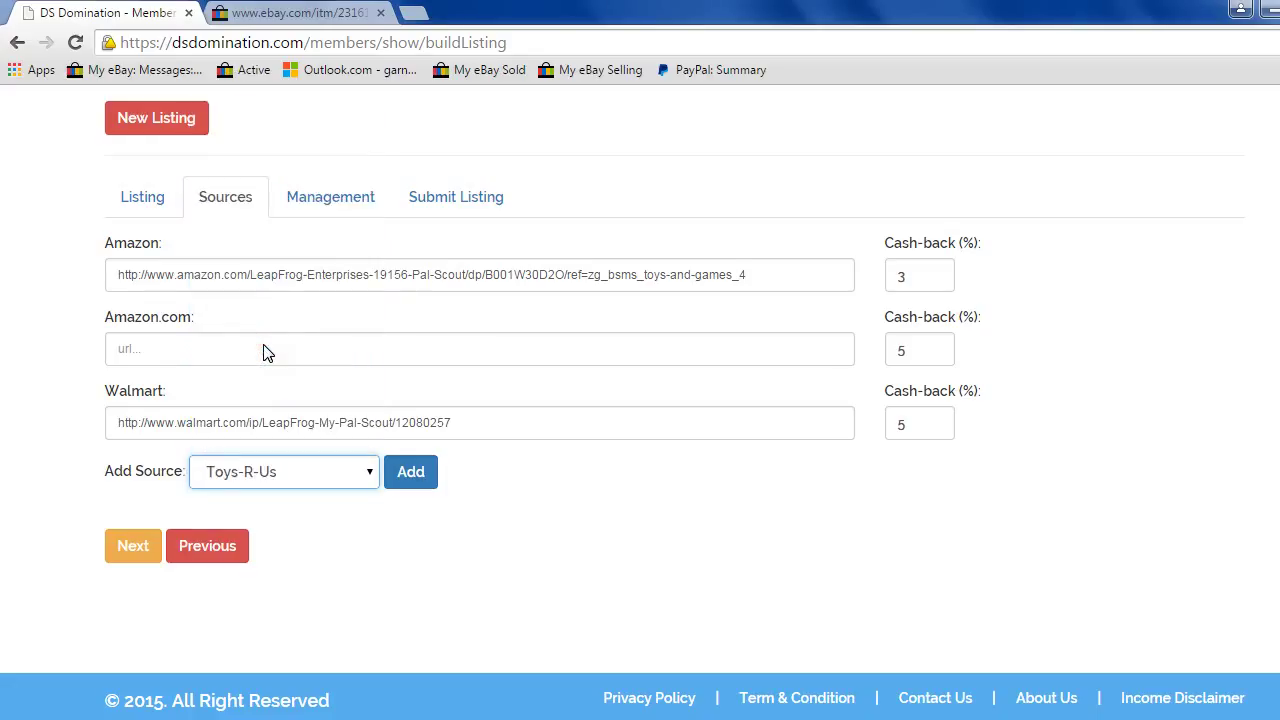
{"action": "left_click", "coordinate": [427, 477]}
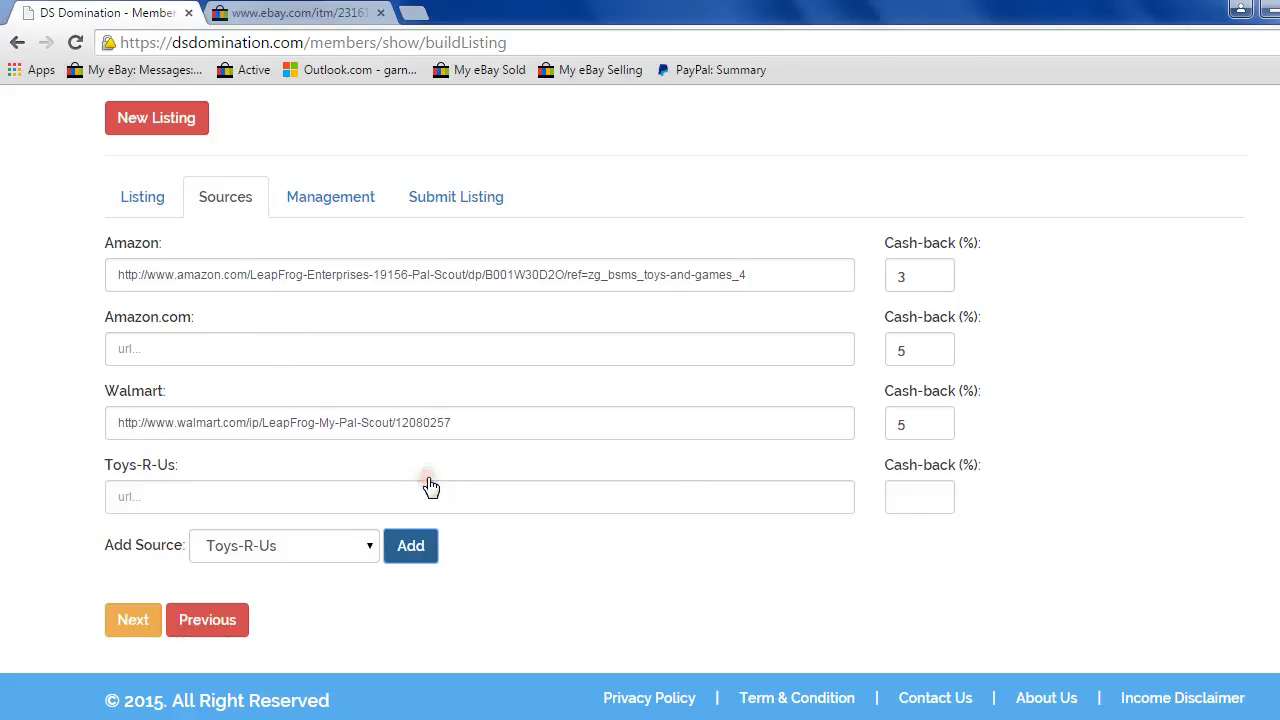
{"action": "left_click", "coordinate": [904, 499]}
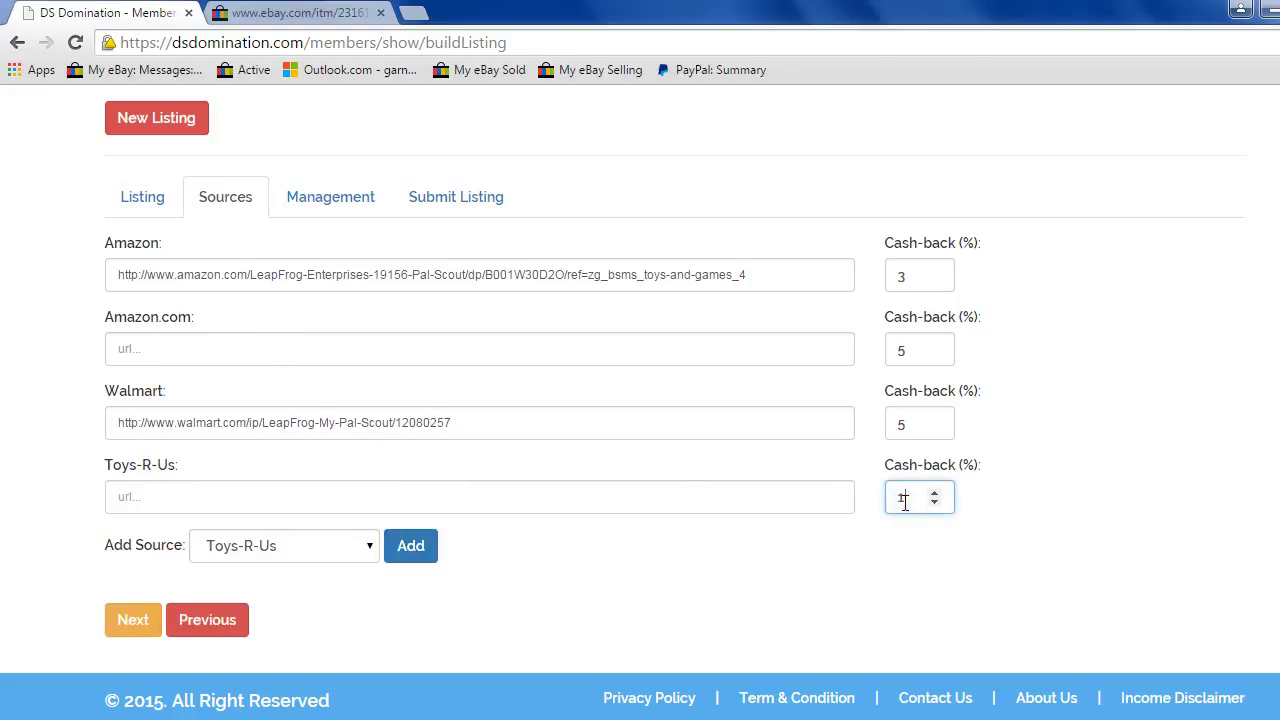
{"action": "type", "text": "10"}
{"action": "left_click", "coordinate": [720, 500]}
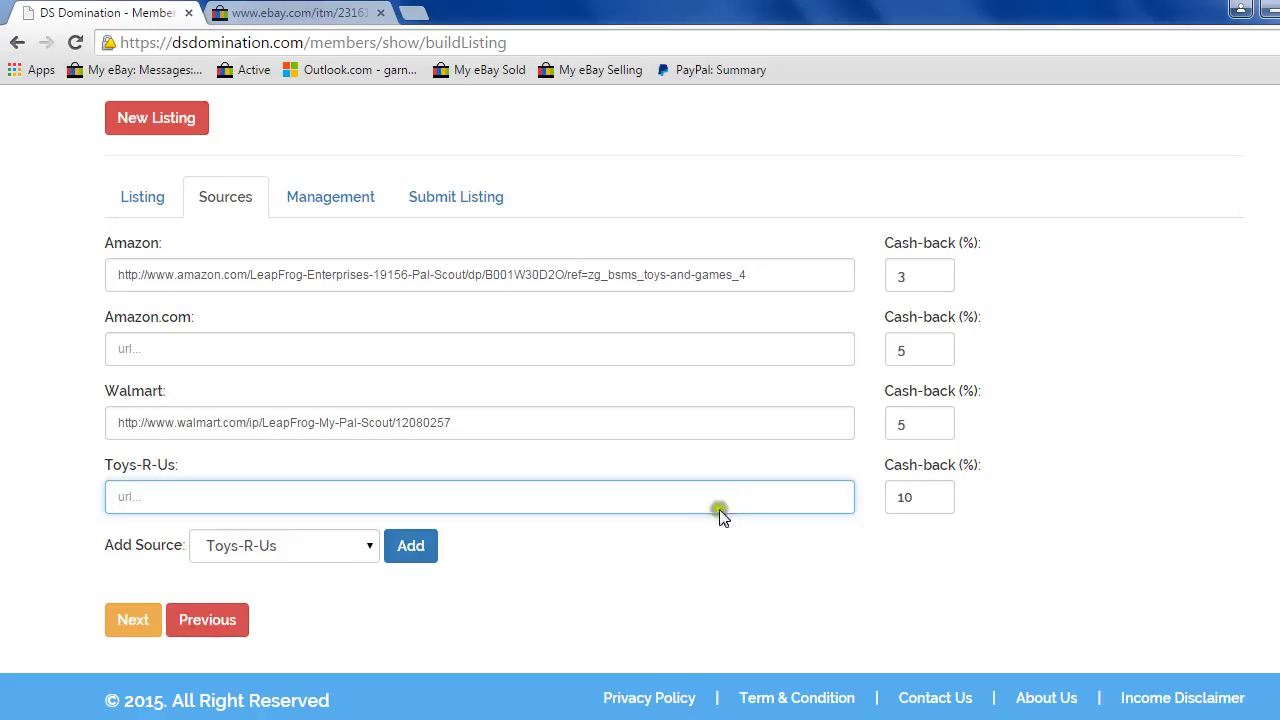
Copy the title LeapFrog My Pal Scout from the Walmart product page and compare it with the eBay listing's title.
{"action": "key", "text": "alt+Tab"}
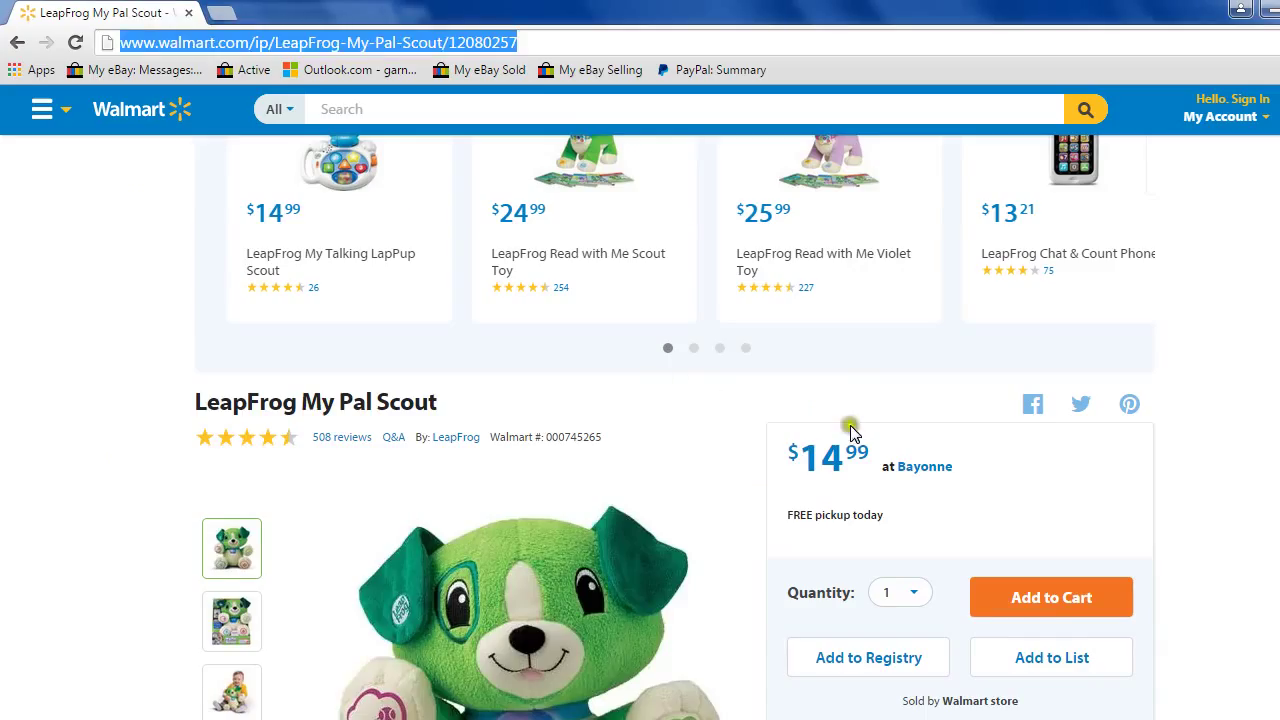
{"action": "left_click_drag", "start_coordinate": [440, 405], "coordinate": [200, 405]}
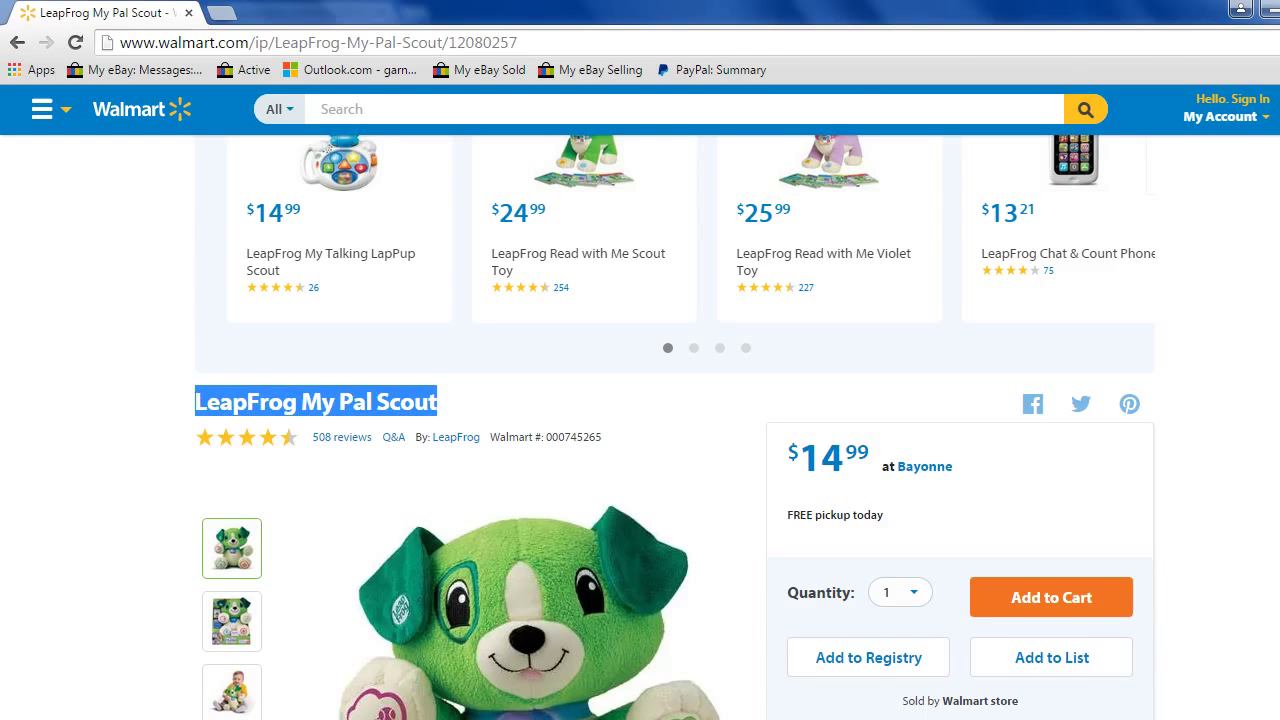
{"action": "key", "text": "alt+Tab"}
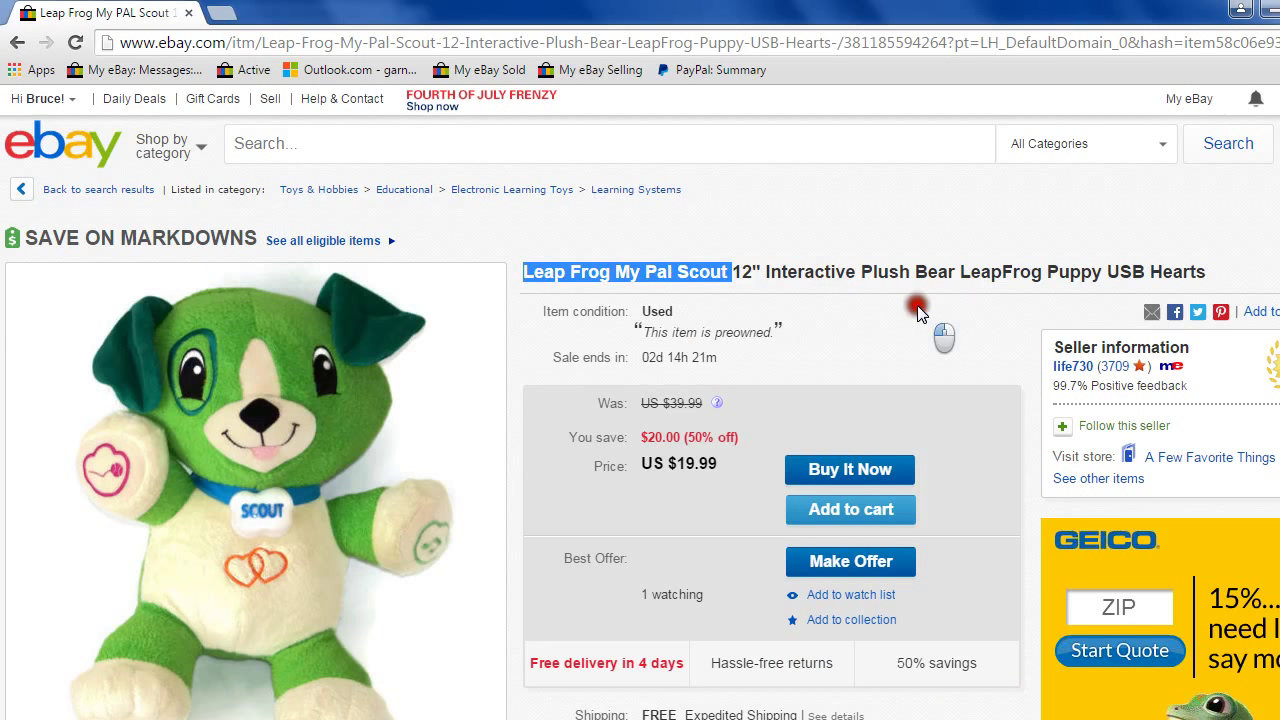
{"action": "left_click", "coordinate": [763, 294]}
{"action": "left_click_drag", "start_coordinate": [710, 272], "coordinate": [846, 273]}
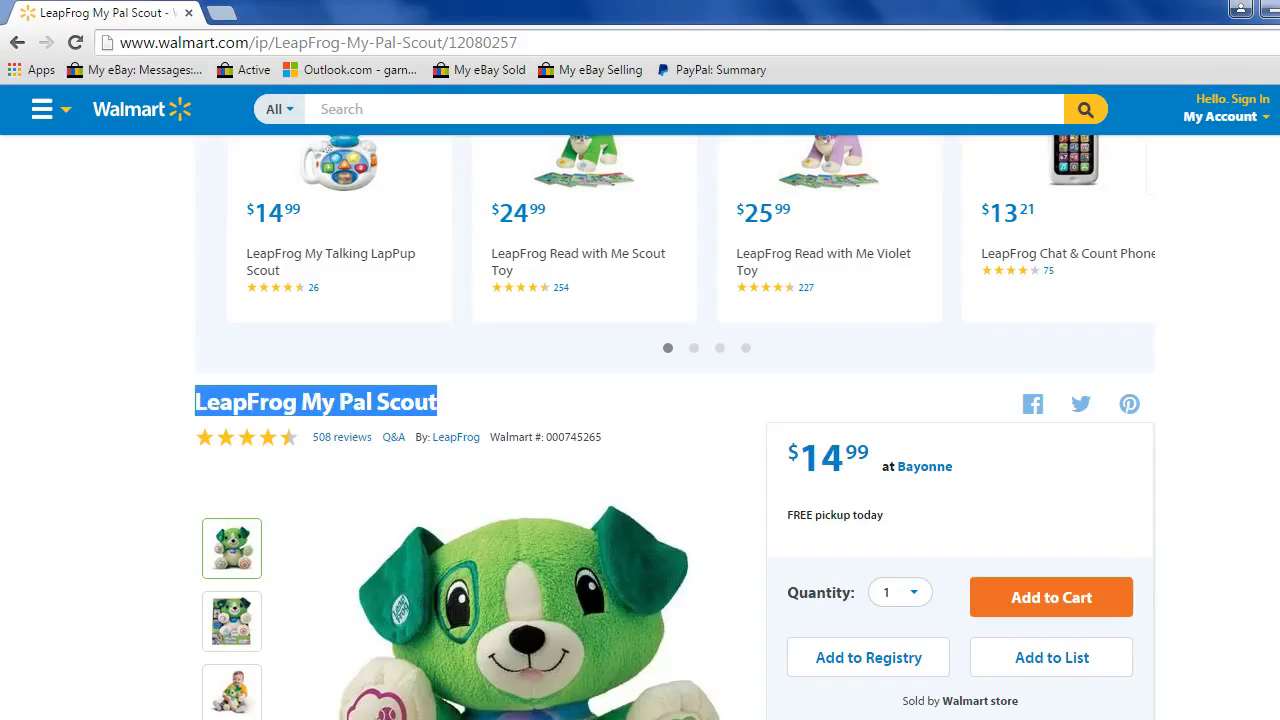
Search the web for toys r us and open the official Toys"R"Us site.
{"action": "left_click", "coordinate": [860, 47]}
{"action": "type", "text": "to"}
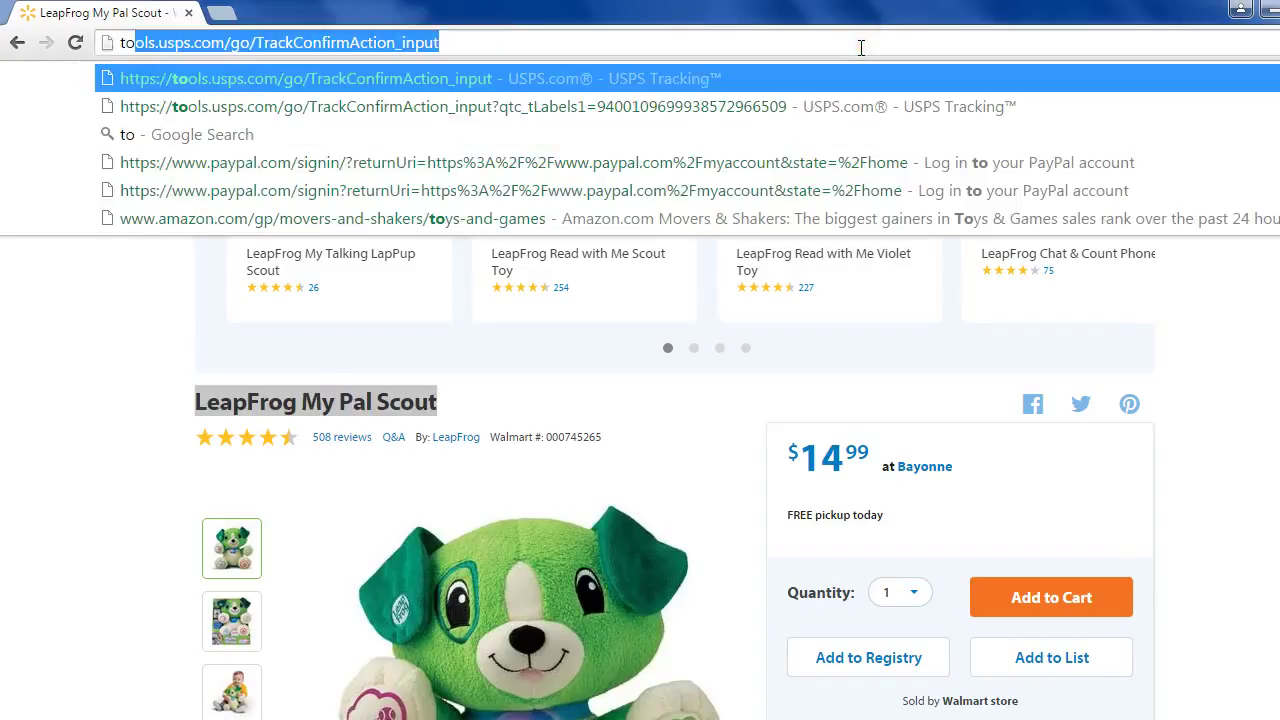
{"action": "type", "text": "ys"}
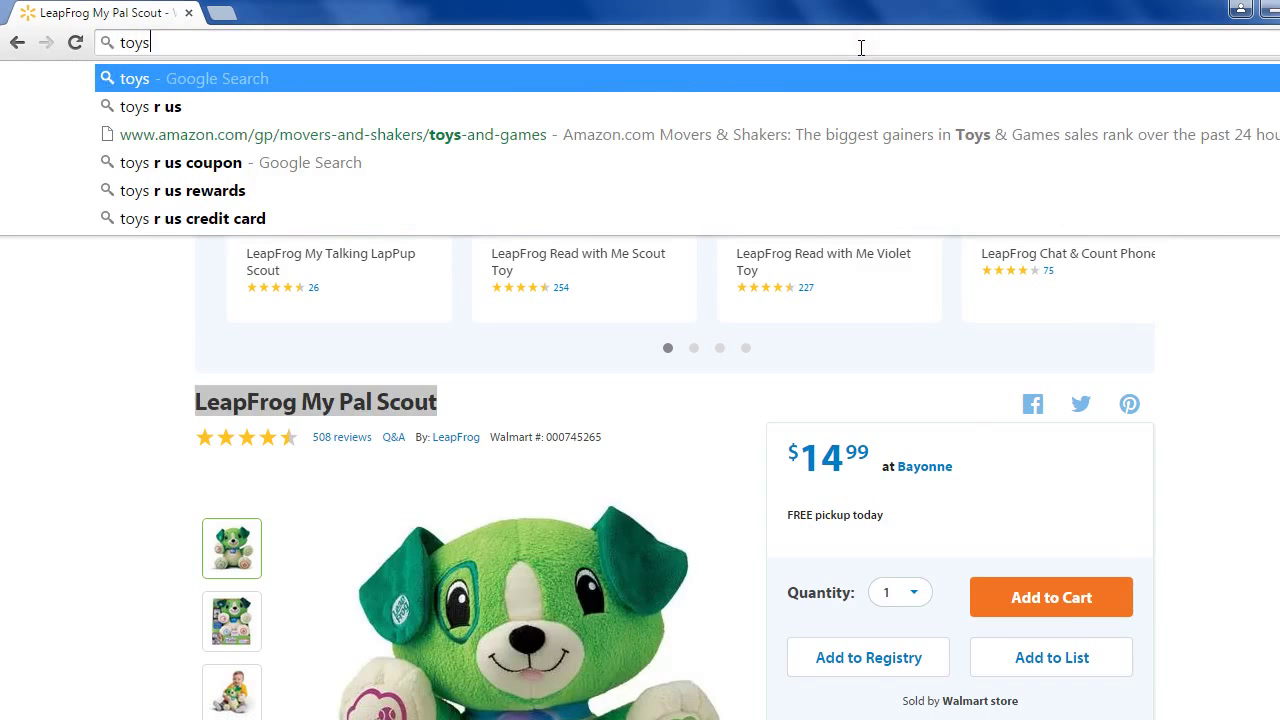
{"action": "key", "text": "Down"}
{"action": "key", "text": "Return"}
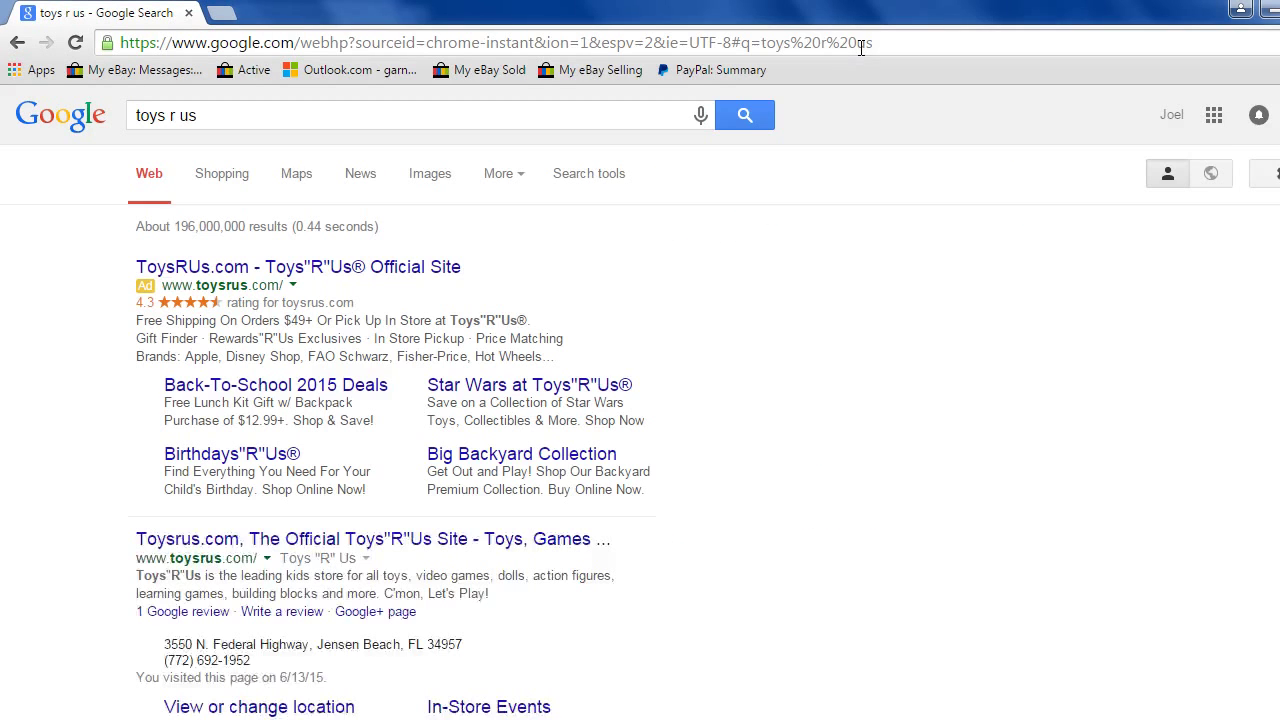
{"action": "left_click", "coordinate": [316, 540]}
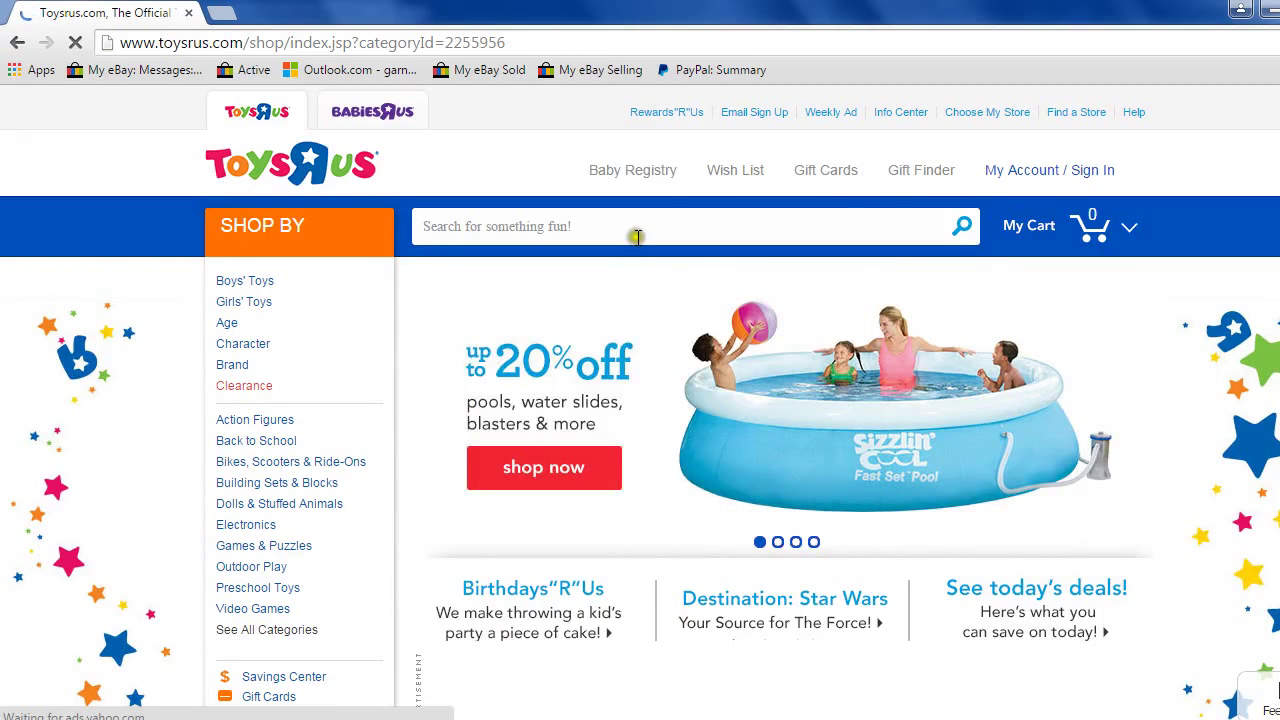
Search the store for LeapFrog My Pal Scout and open the matching product page.
{"action": "type", "text": "LeapFrog My Pal Scout"}
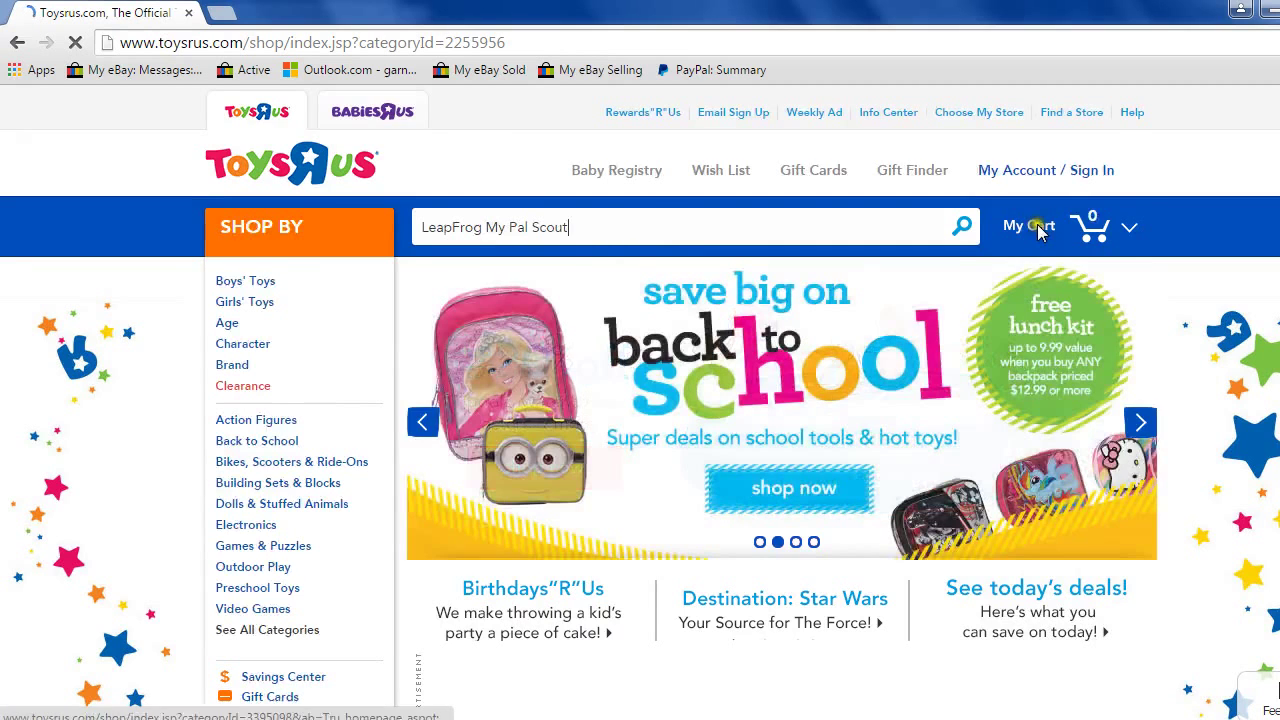
{"action": "left_click", "coordinate": [957, 236]}
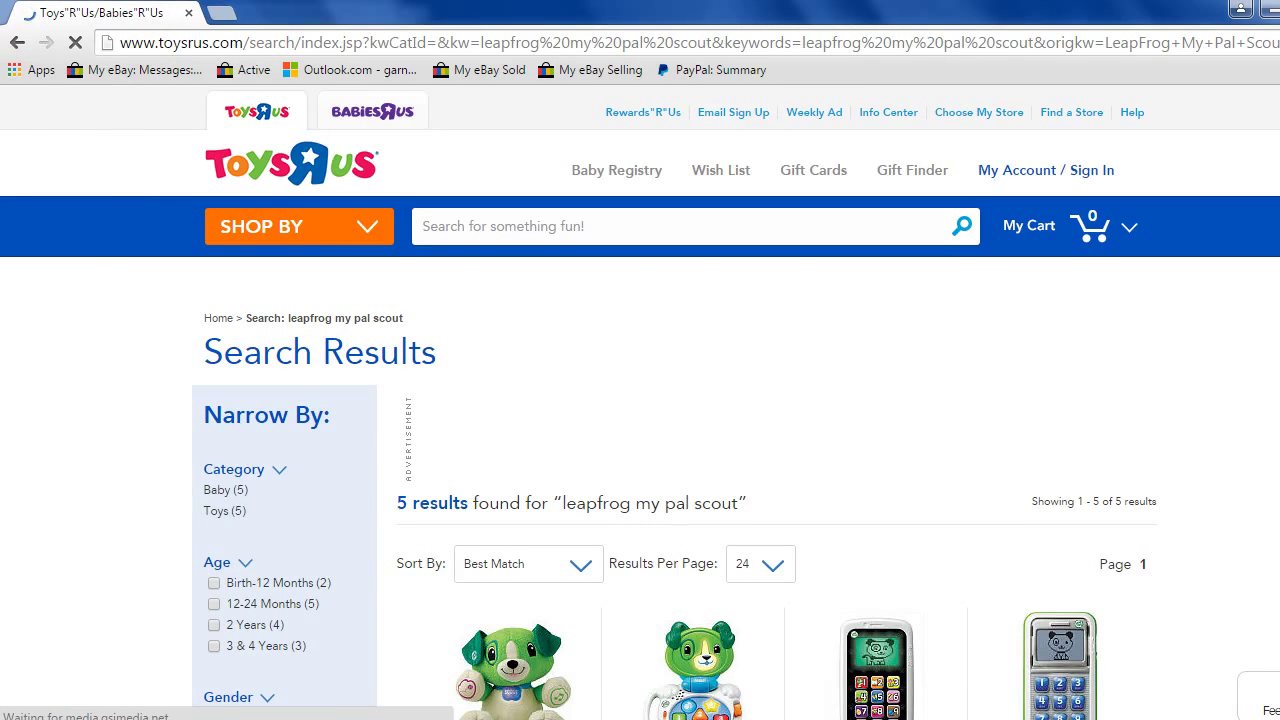
{"action": "scroll", "coordinate": [232, 650], "scroll_direction": "down", "scroll_amount": 3}
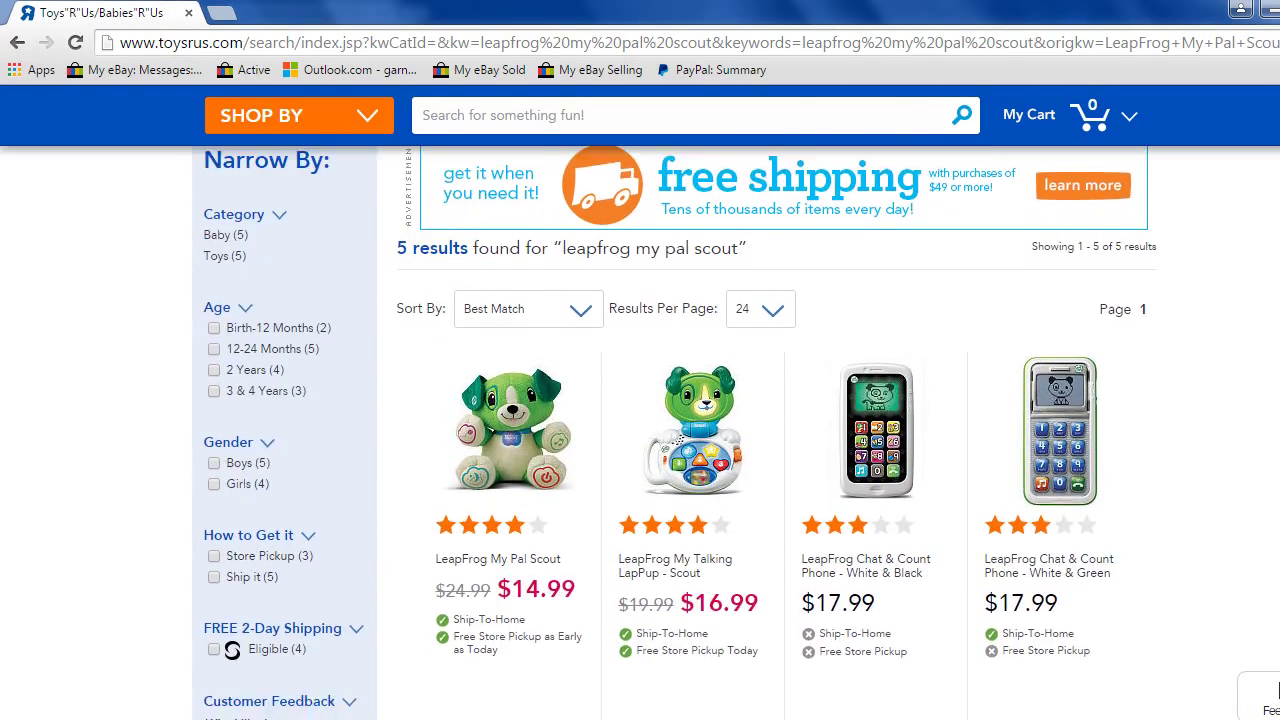
{"action": "left_click", "coordinate": [505, 352]}
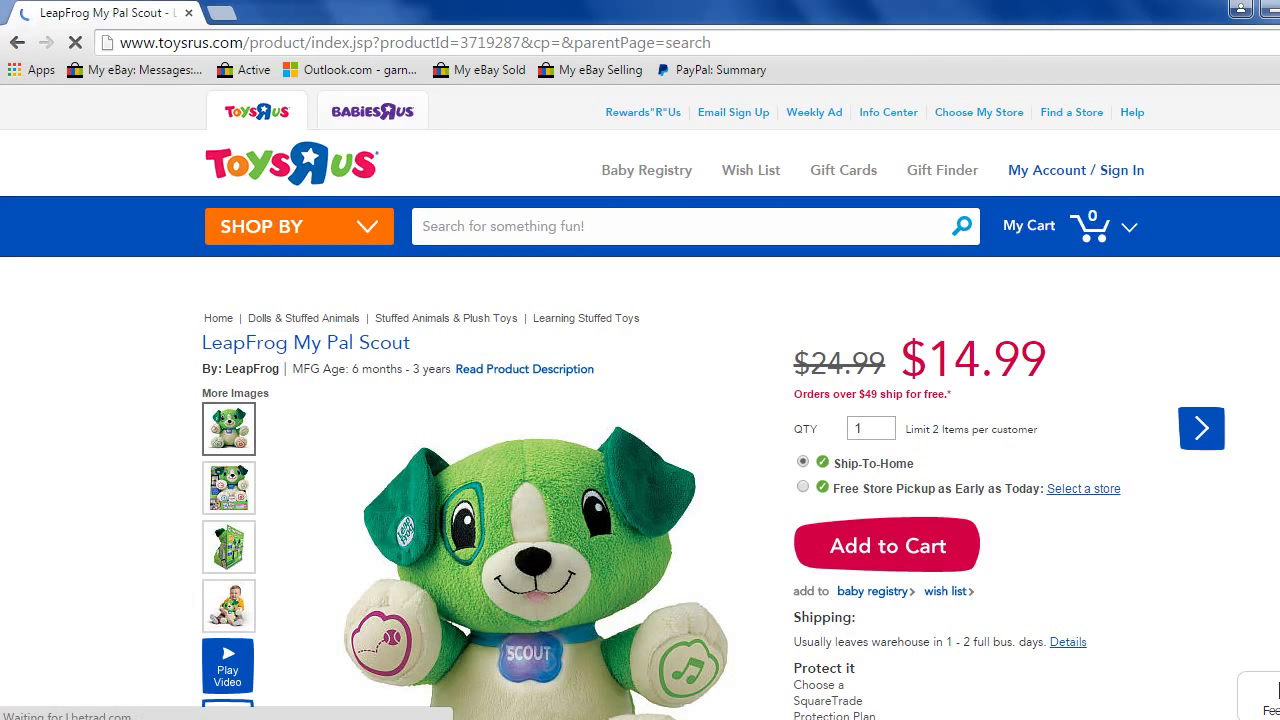
Examine the Toys"R"Us product page for the toy's images, price and shipping options.
{"action": "scroll", "coordinate": [640, 400], "scroll_direction": "down", "scroll_amount": 1}
{"action": "scroll", "coordinate": [640, 400], "scroll_direction": "down", "scroll_amount": 3}
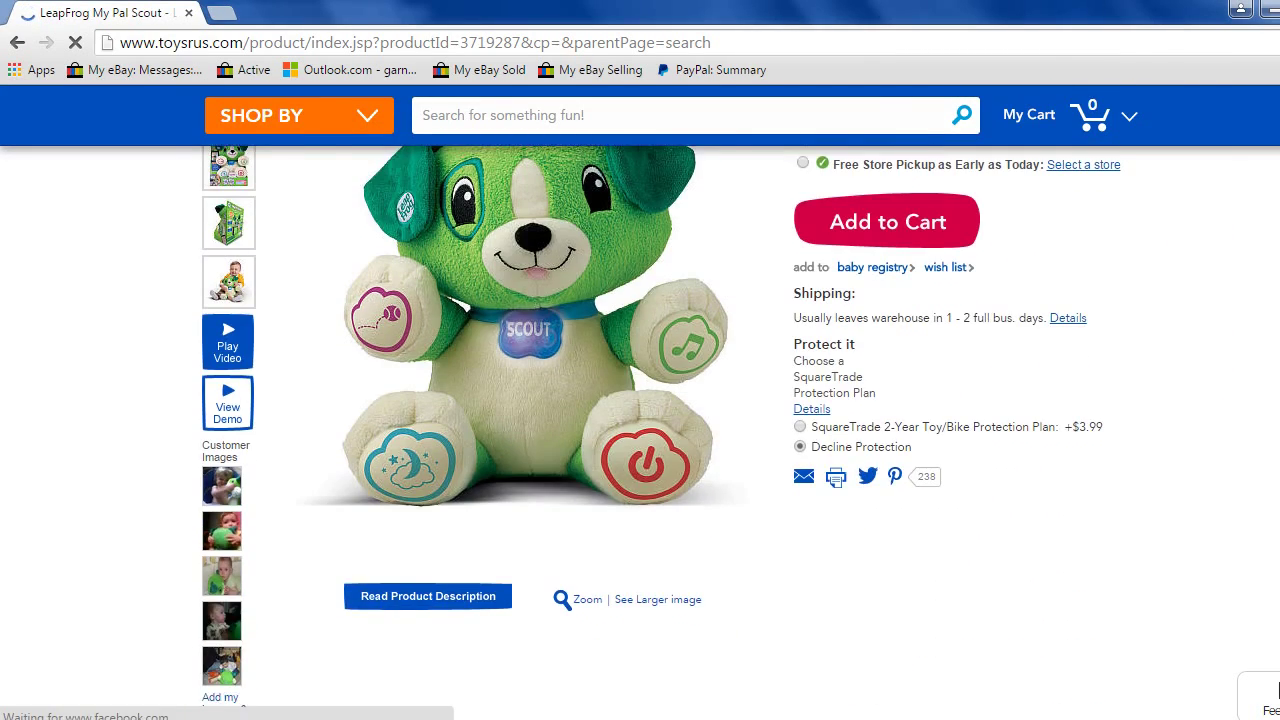
{"action": "scroll", "coordinate": [640, 400], "scroll_direction": "up", "scroll_amount": 2}
{"action": "scroll", "coordinate": [640, 400], "scroll_direction": "up", "scroll_amount": 2}
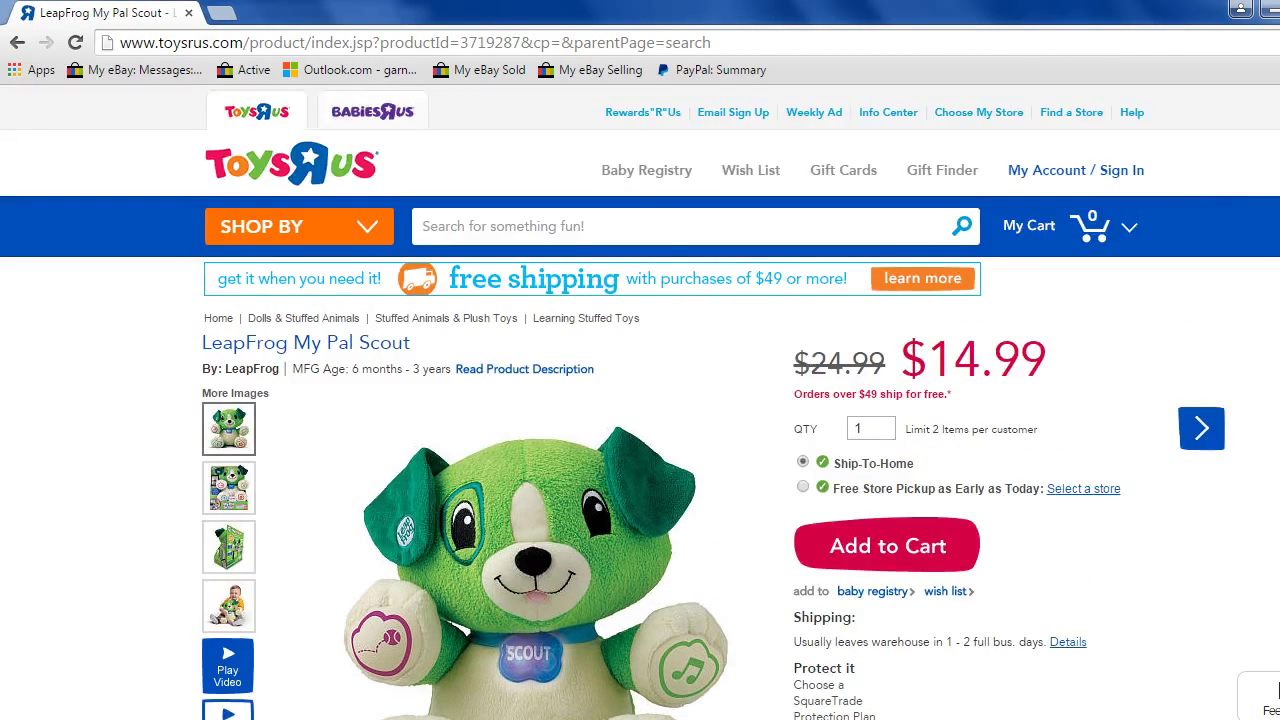
{"action": "scroll", "coordinate": [640, 400], "scroll_direction": "down", "scroll_amount": 2}
{"action": "scroll", "coordinate": [640, 400], "scroll_direction": "down", "scroll_amount": 1}
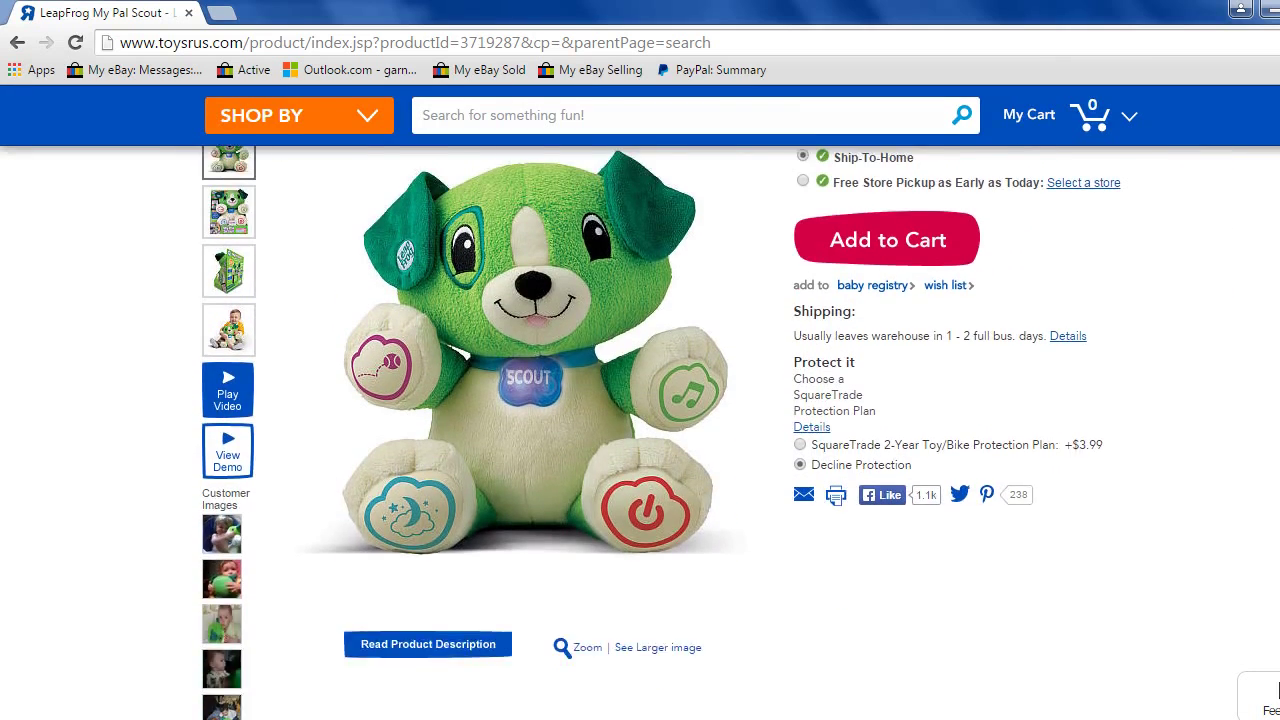
{"action": "scroll", "coordinate": [640, 400], "scroll_direction": "up", "scroll_amount": 1}
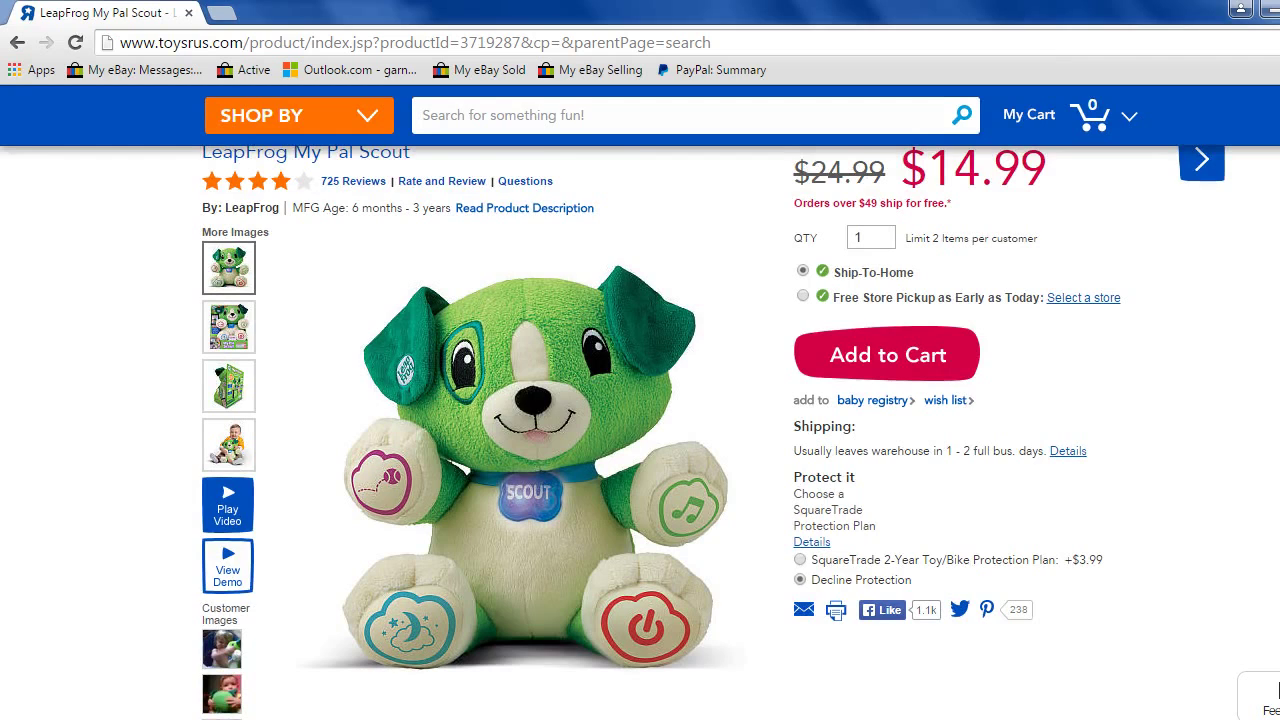
Copy the Toys"R"Us product page URL into the listing's Toys-R-Us source and continue to the management settings.
{"action": "scroll", "coordinate": [640, 400], "scroll_direction": "up", "scroll_amount": 1}
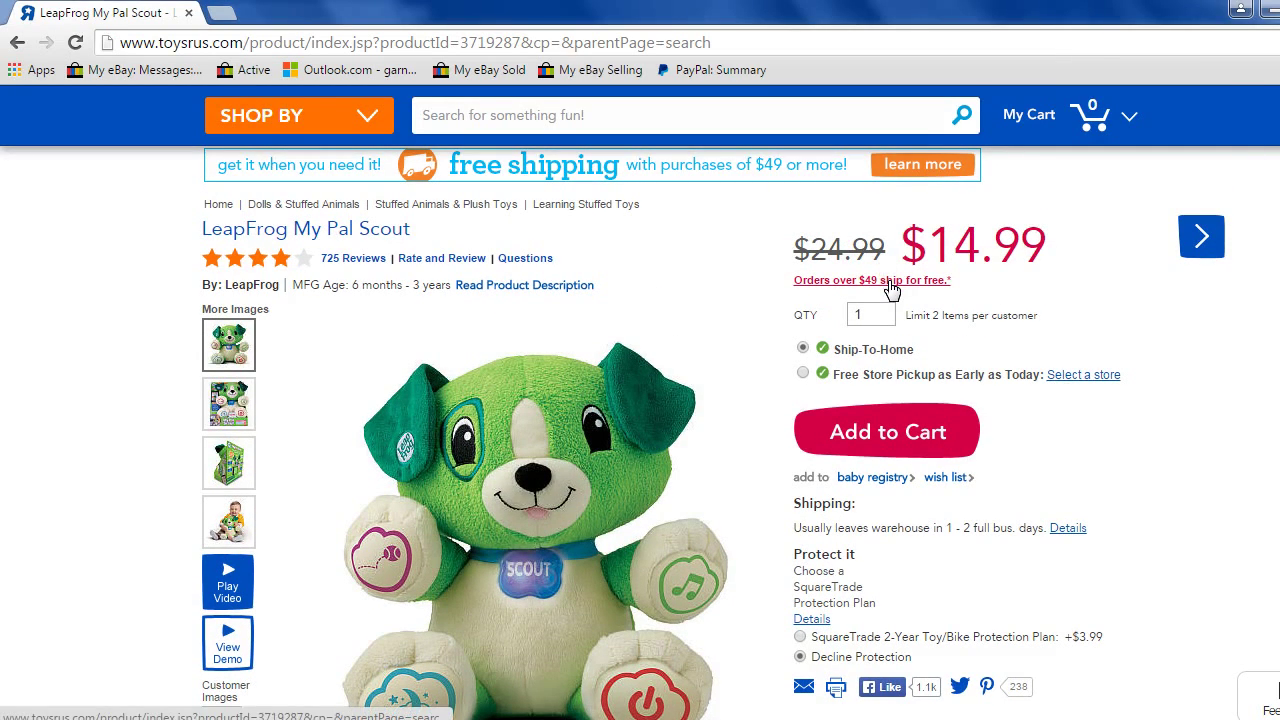
{"action": "left_click", "coordinate": [18, 44]}
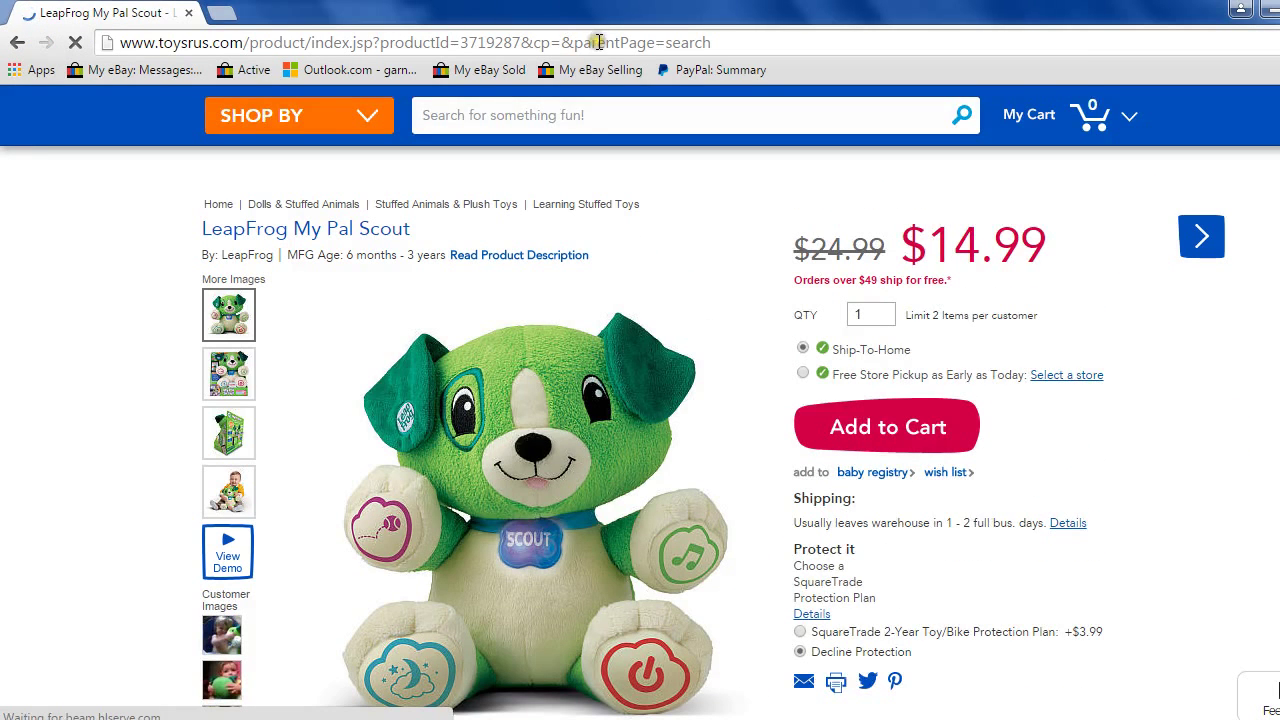
{"action": "left_click", "coordinate": [598, 42]}
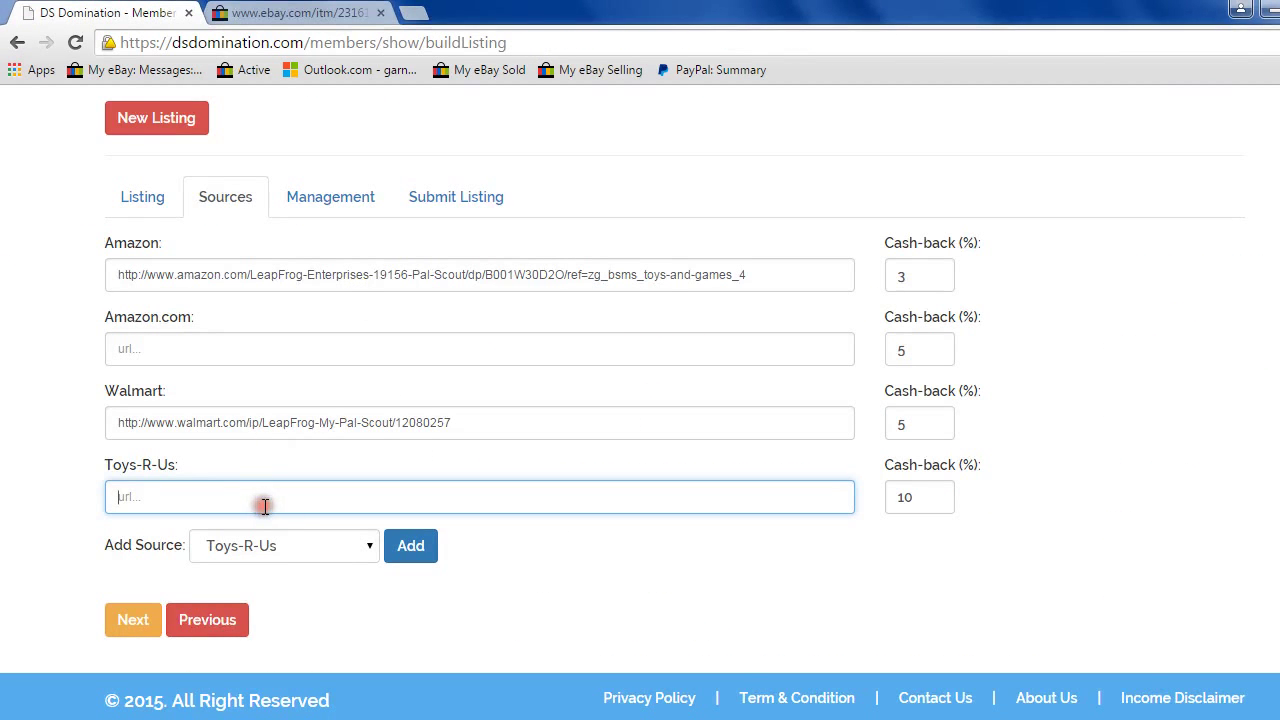
{"action": "type", "text": "http://www.toysrus.com/product/index.jsp?productId=3719287&cp=&parentPage=search"}
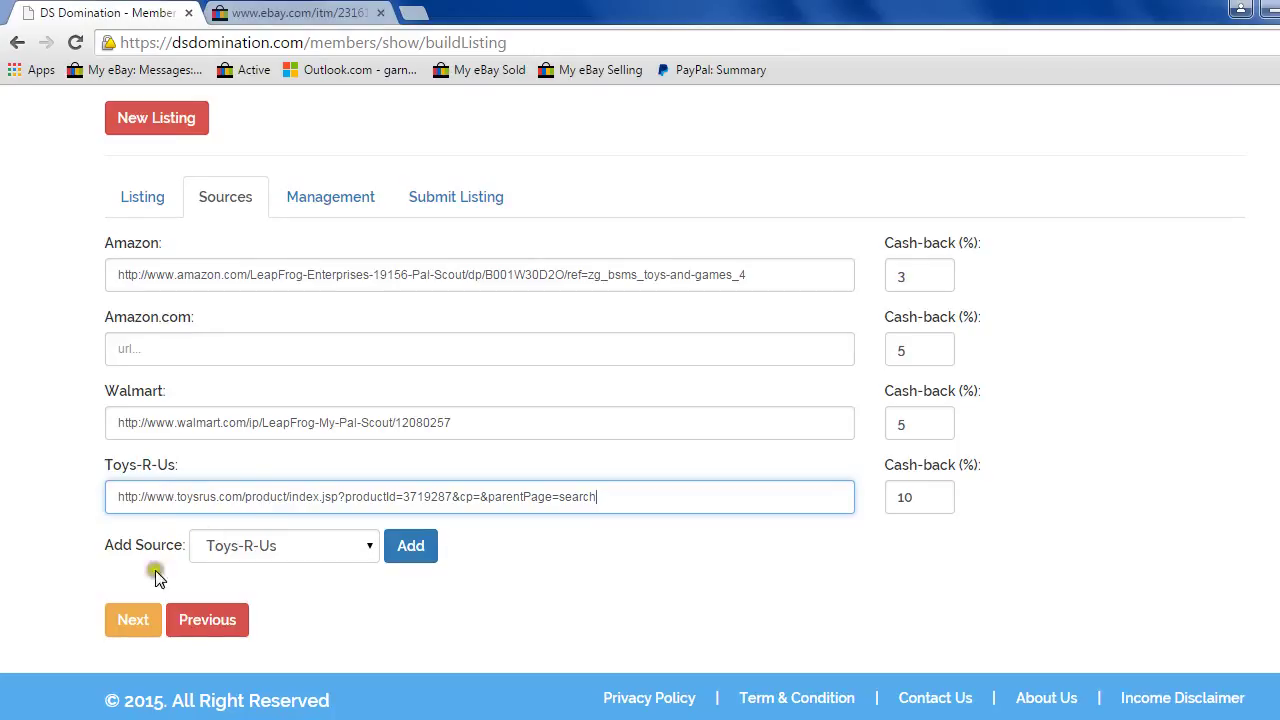
{"action": "left_click", "coordinate": [136, 621]}
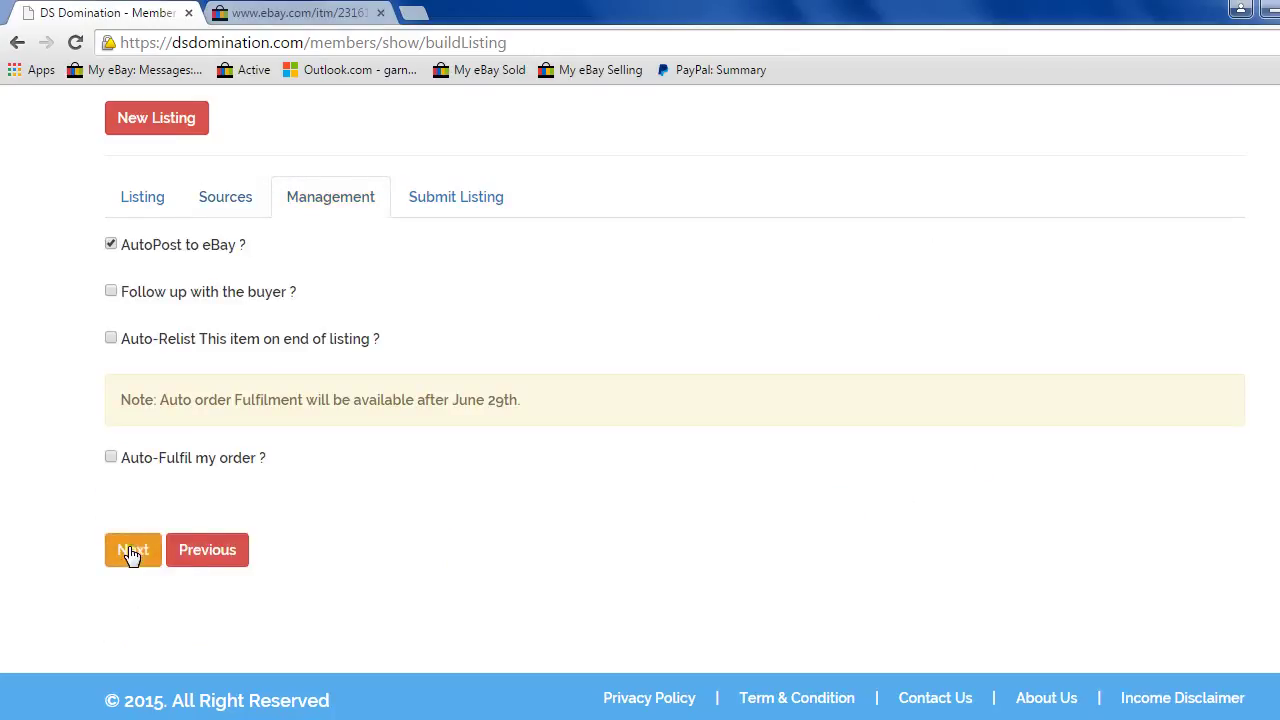
{"action": "left_click", "coordinate": [208, 551]}
{"action": "left_click", "coordinate": [132, 618]}
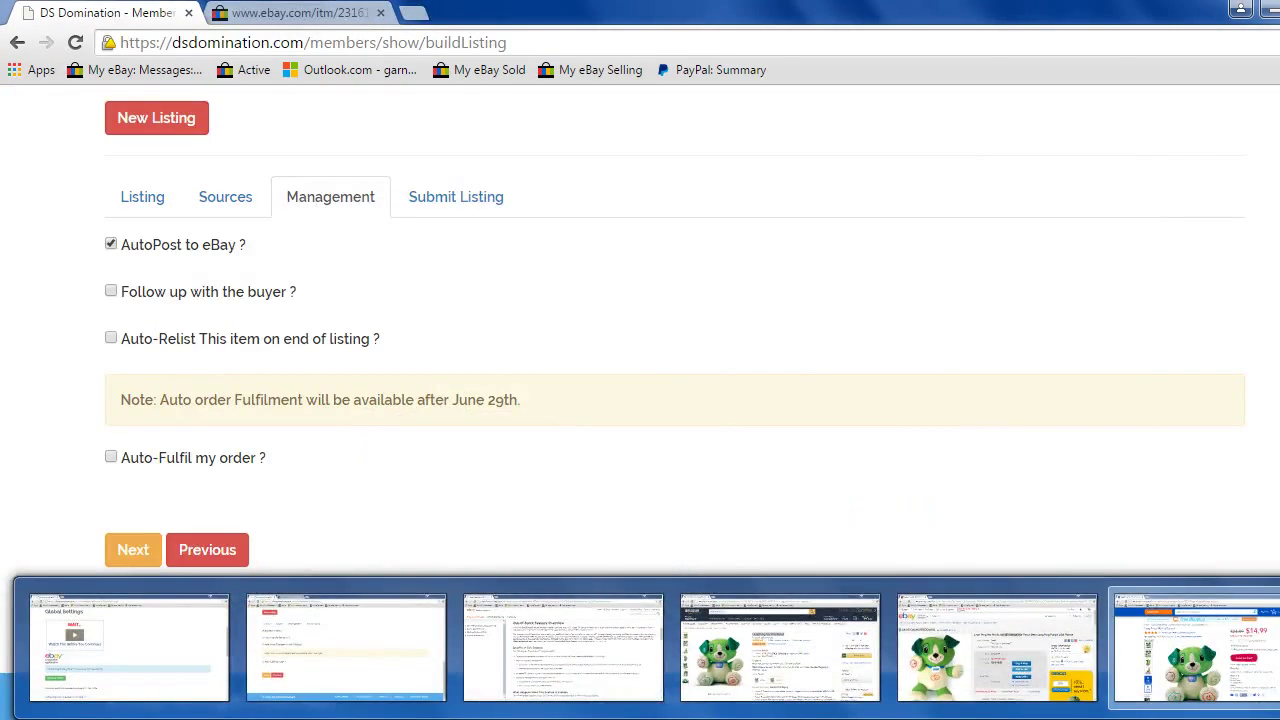
Compare the toy's price and shipping terms across the Toys"R"Us, eBay and Amazon product pages and return to the DS Domination listing.
{"action": "left_click", "coordinate": [1195, 648]}
{"action": "left_click", "coordinate": [1274, 9]}
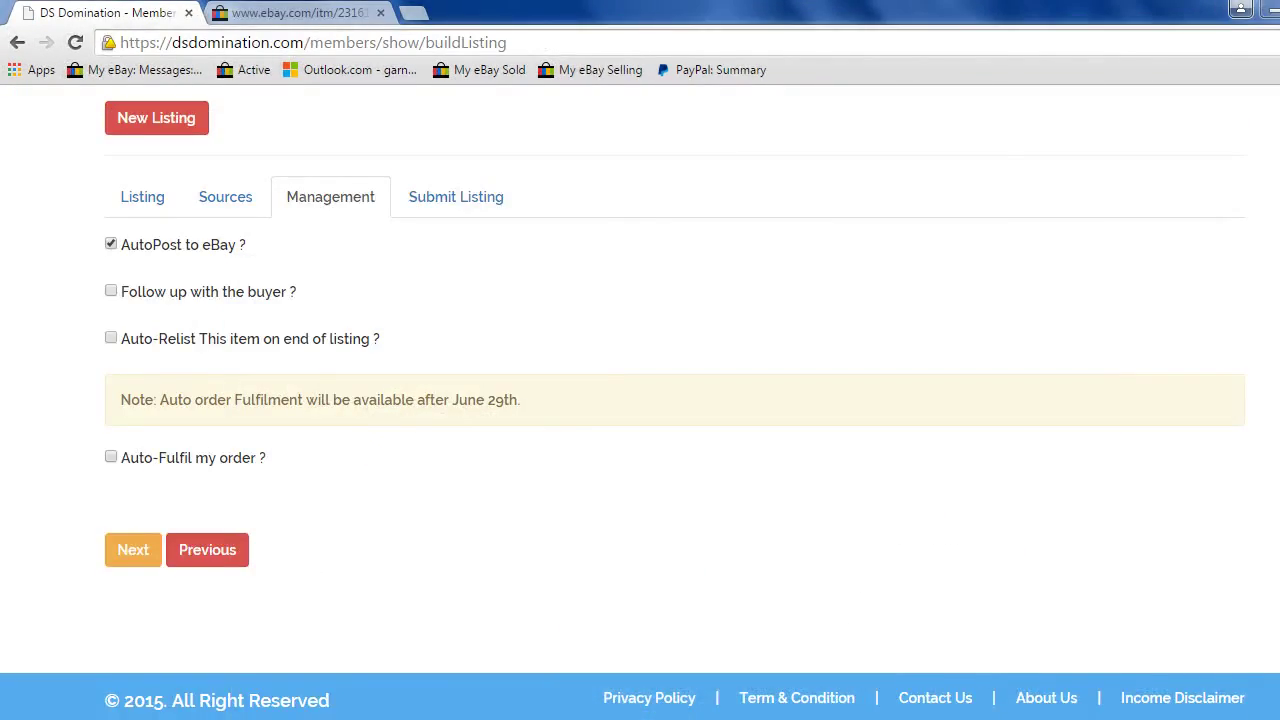
{"action": "key", "text": "alt+Tab"}
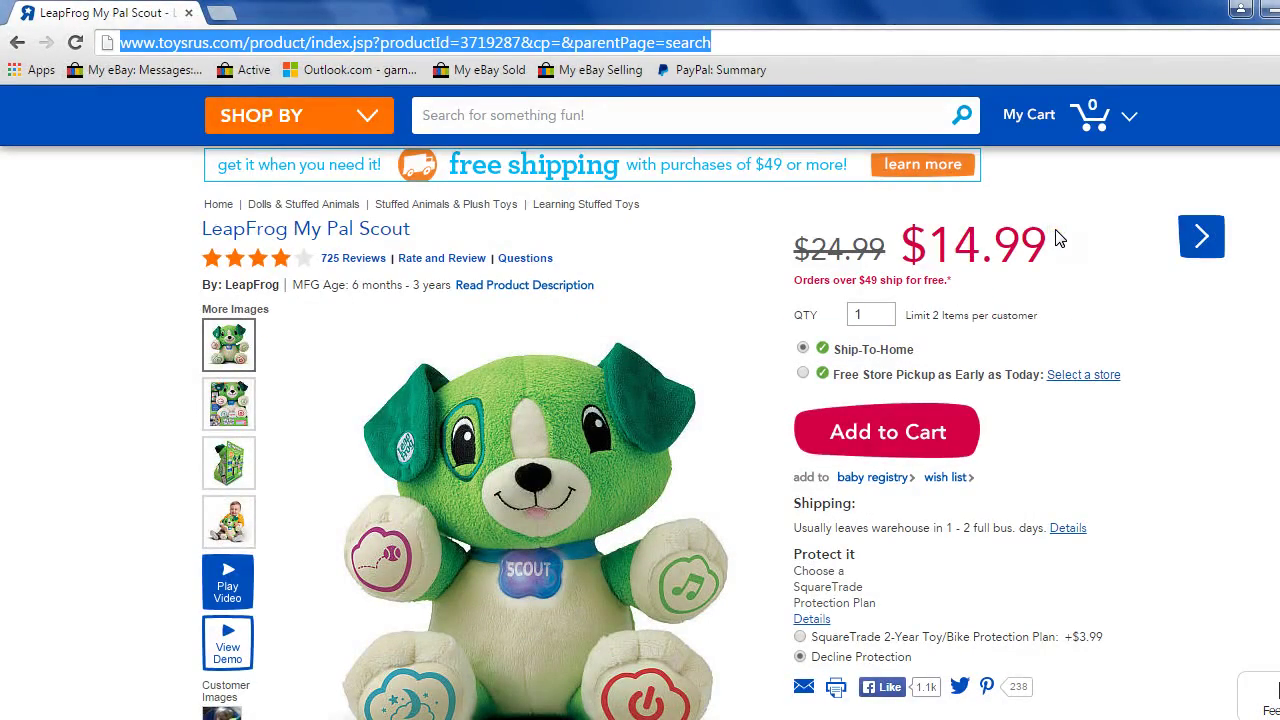
{"action": "key", "text": "alt+Tab"}
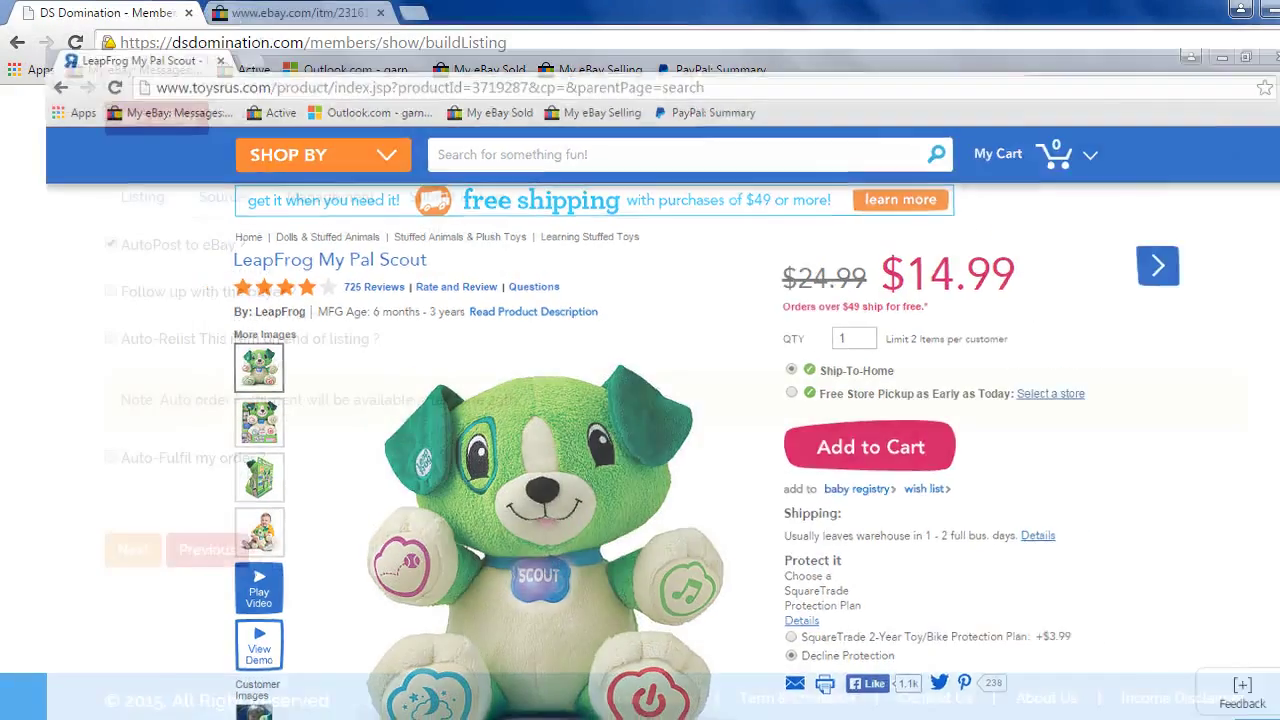
{"action": "key", "text": "alt+Tab"}
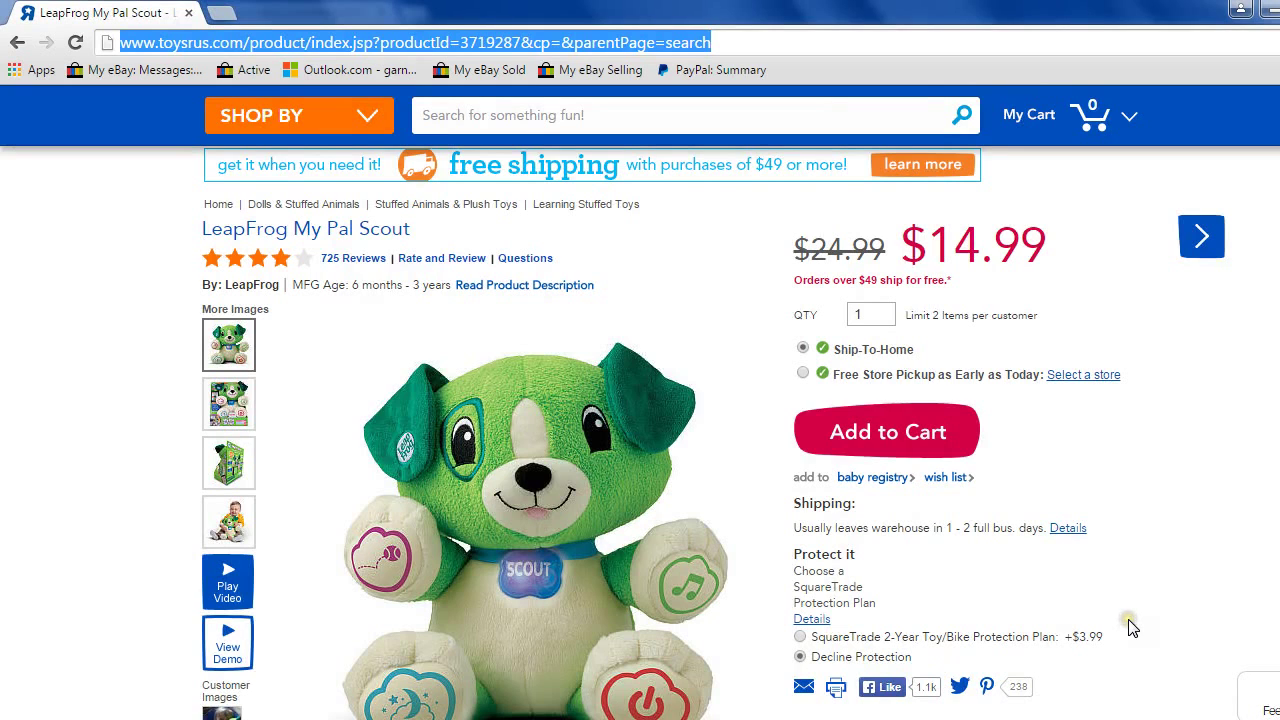
{"action": "key", "text": "alt+Tab"}
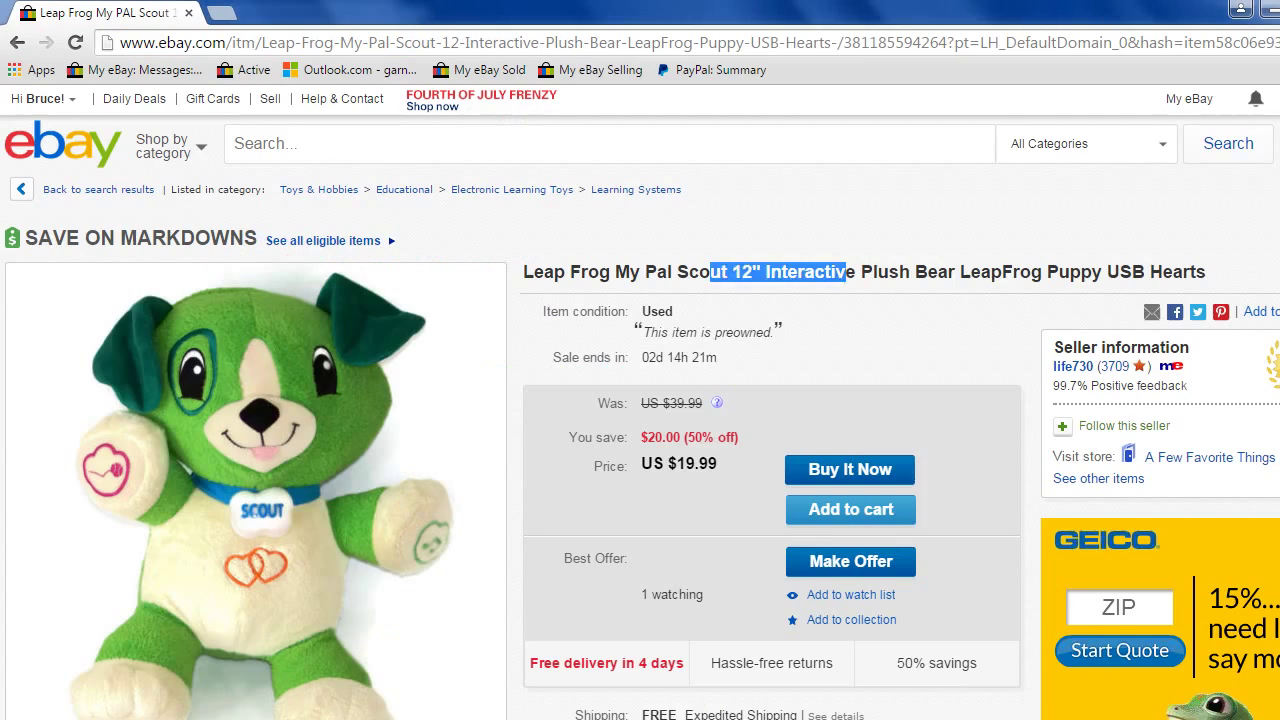
{"action": "key", "text": "alt+Tab"}
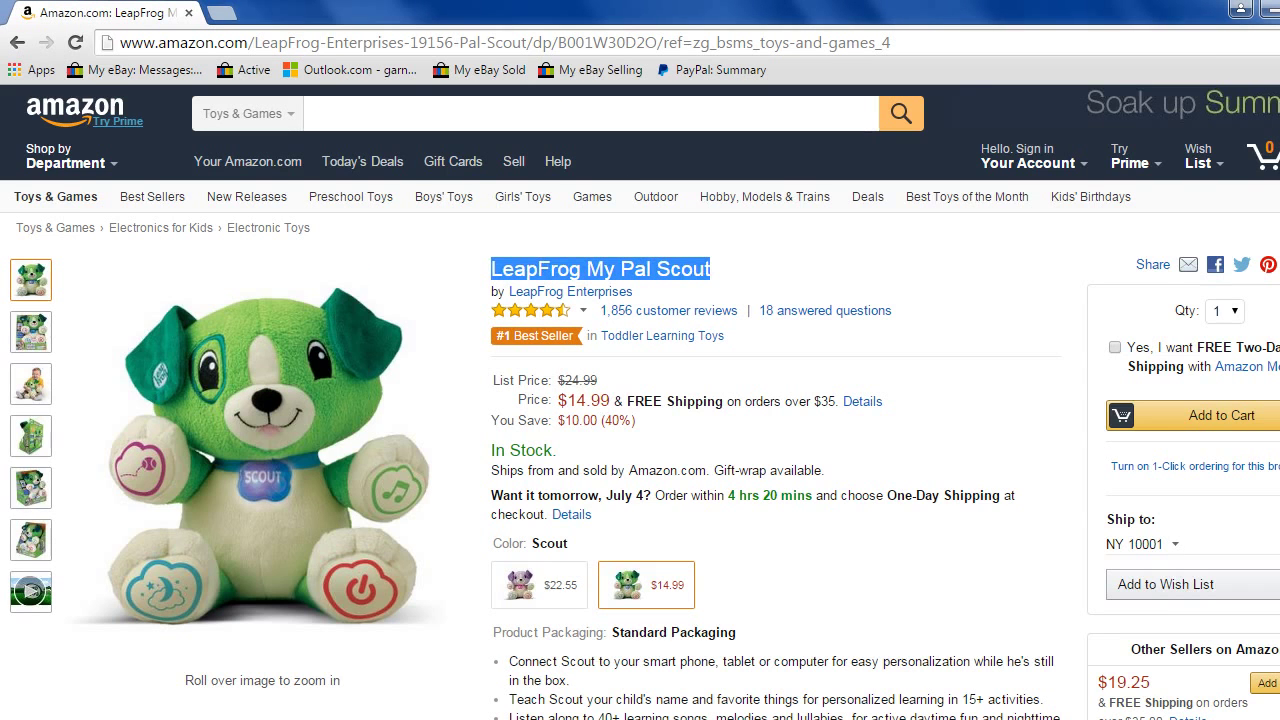
{"action": "key", "text": "alt+Tab"}
{"action": "key", "text": "alt+Tab"}
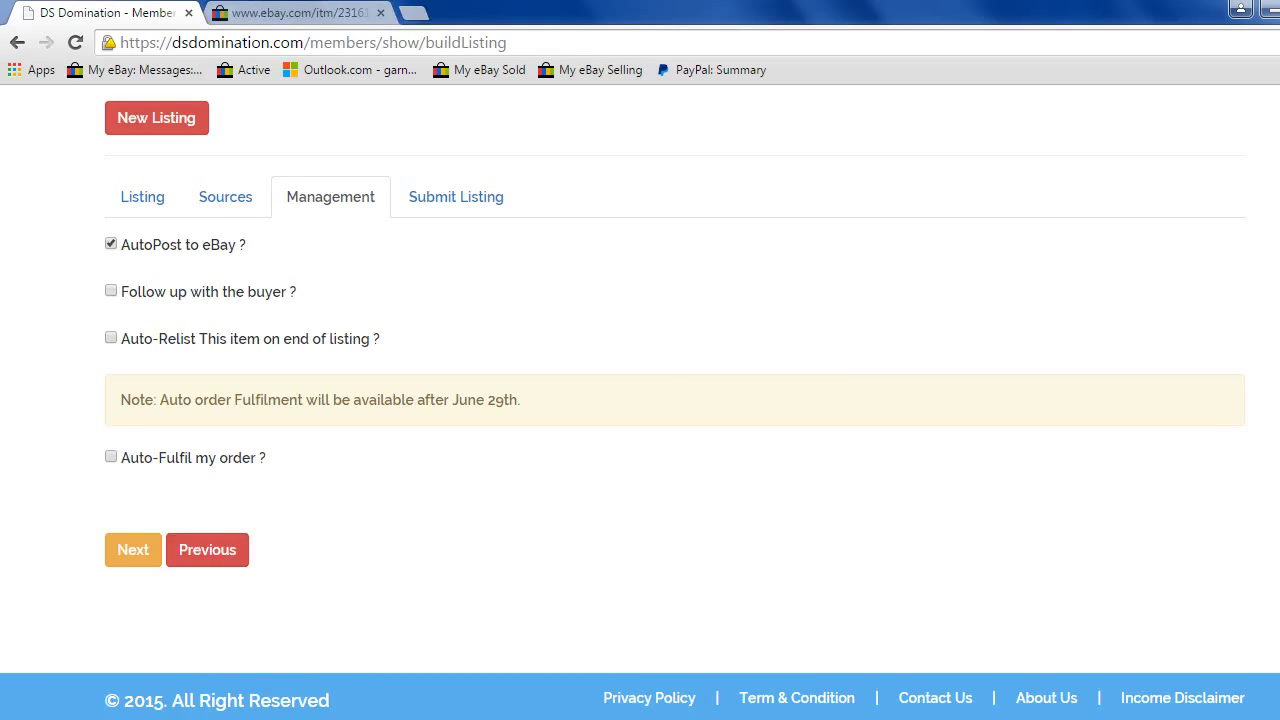
{"action": "key", "text": "alt+Tab"}
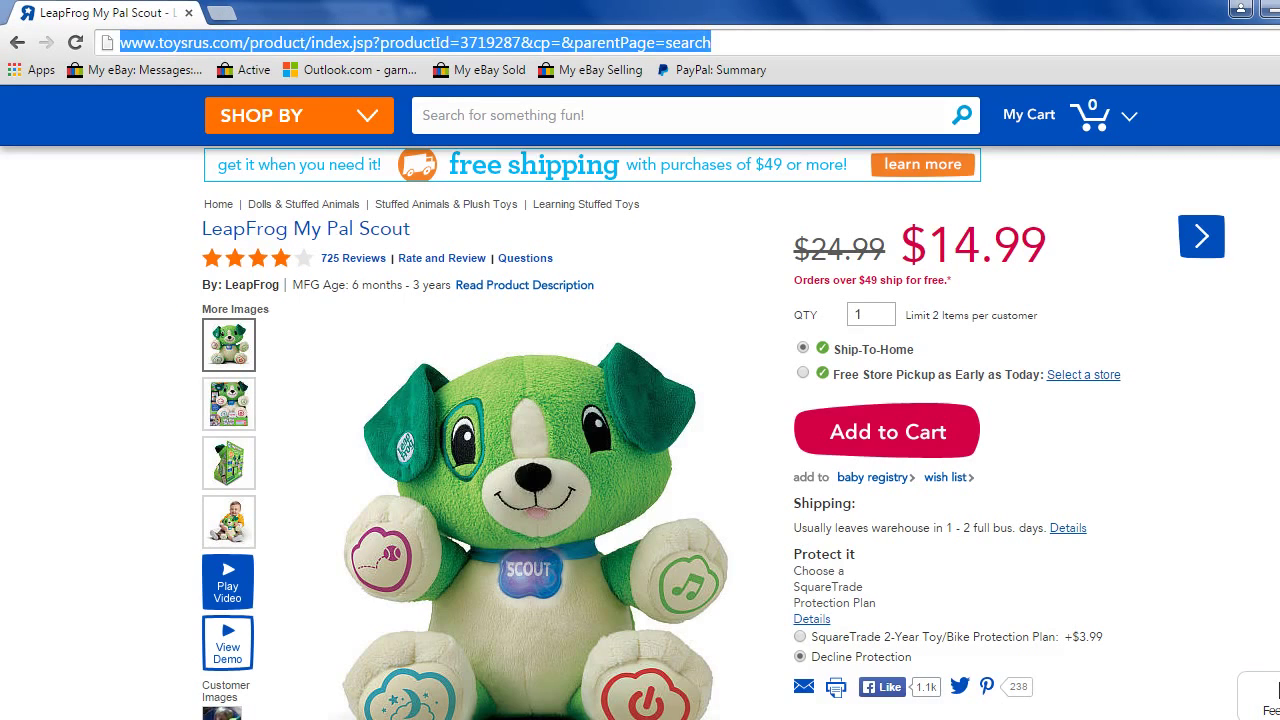
{"action": "key", "text": "alt+Tab"}
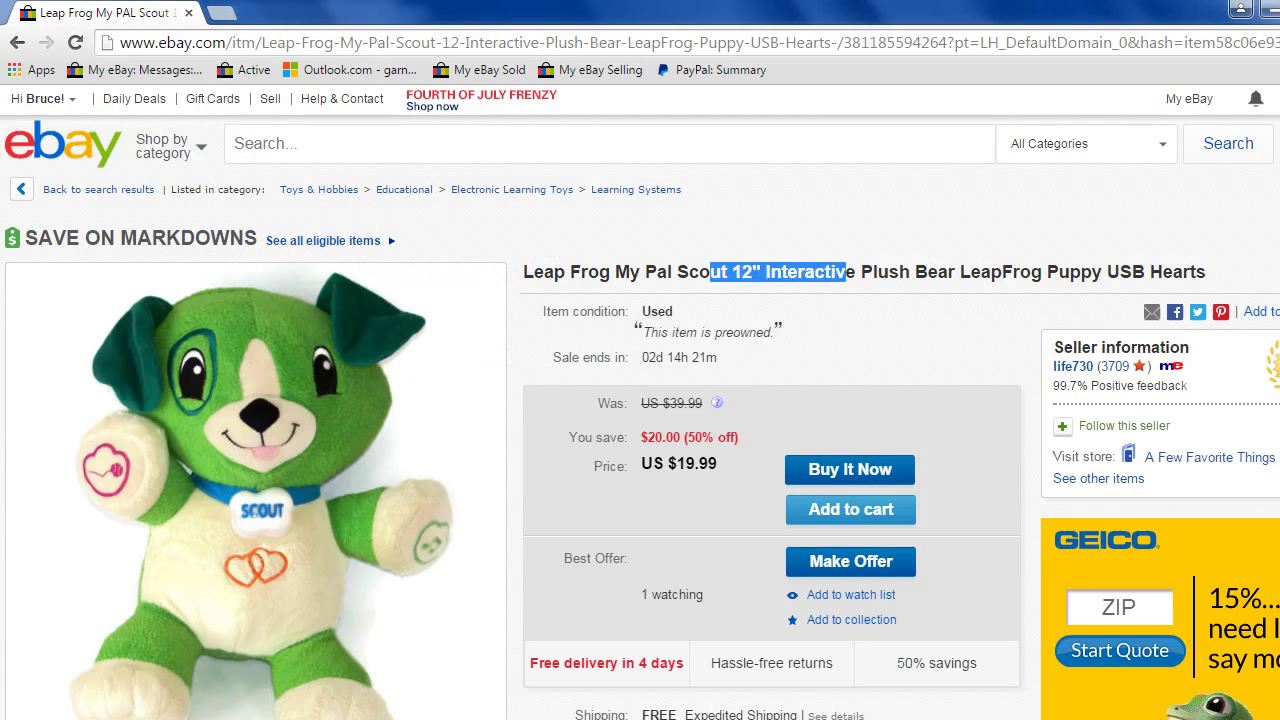
{"action": "key", "text": "alt+Tab"}
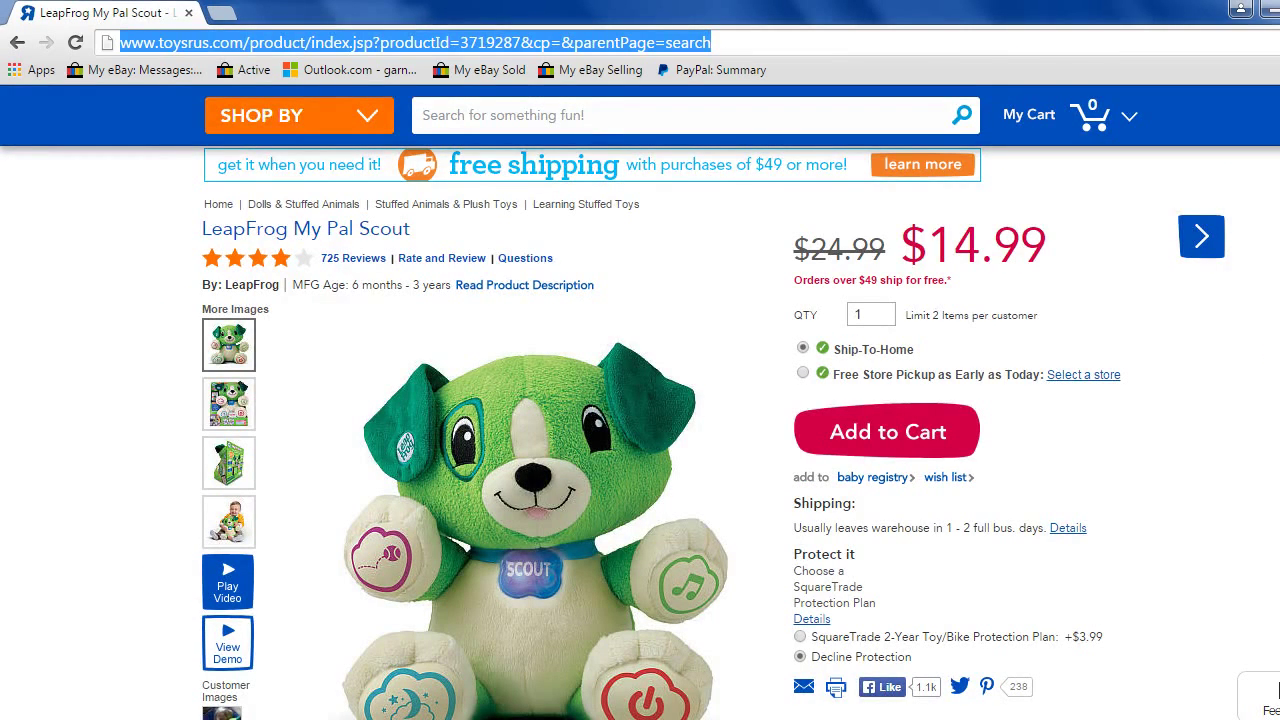
{"action": "key", "text": "alt+Tab"}
{"action": "key", "text": "alt+Tab"}
{"action": "key", "text": "alt+Tab"}
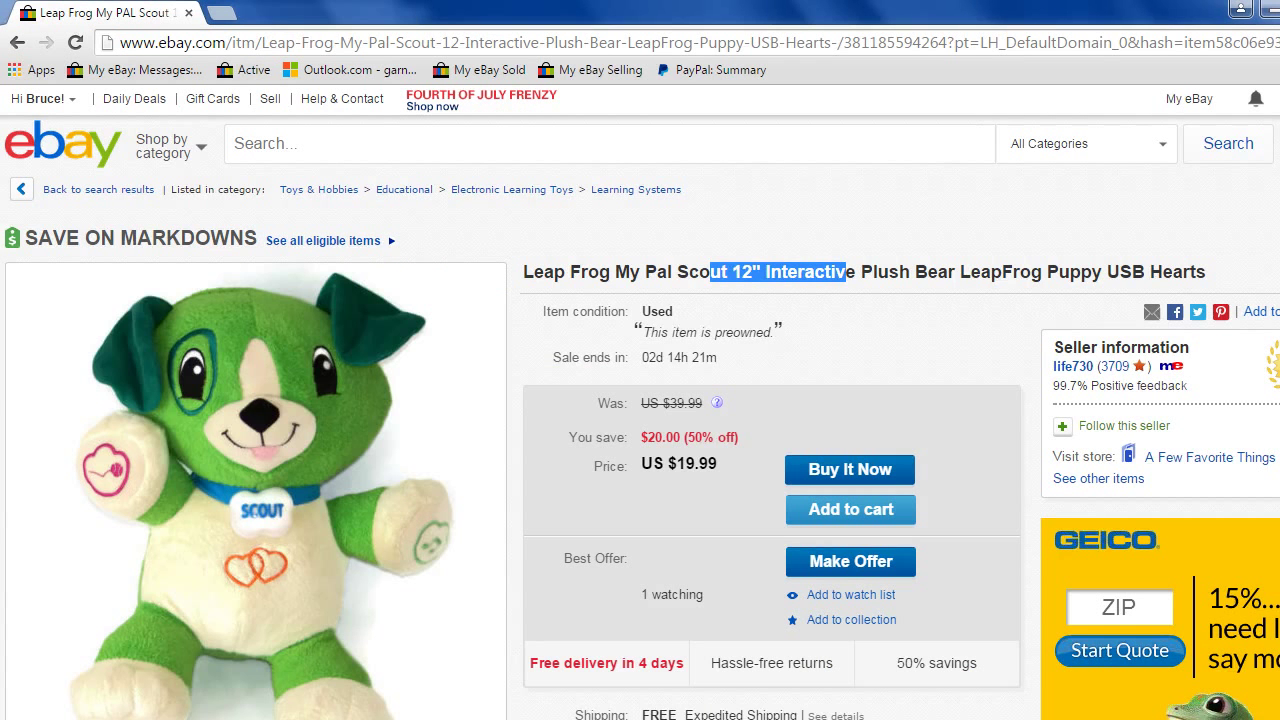
{"action": "key", "text": "alt+Tab"}
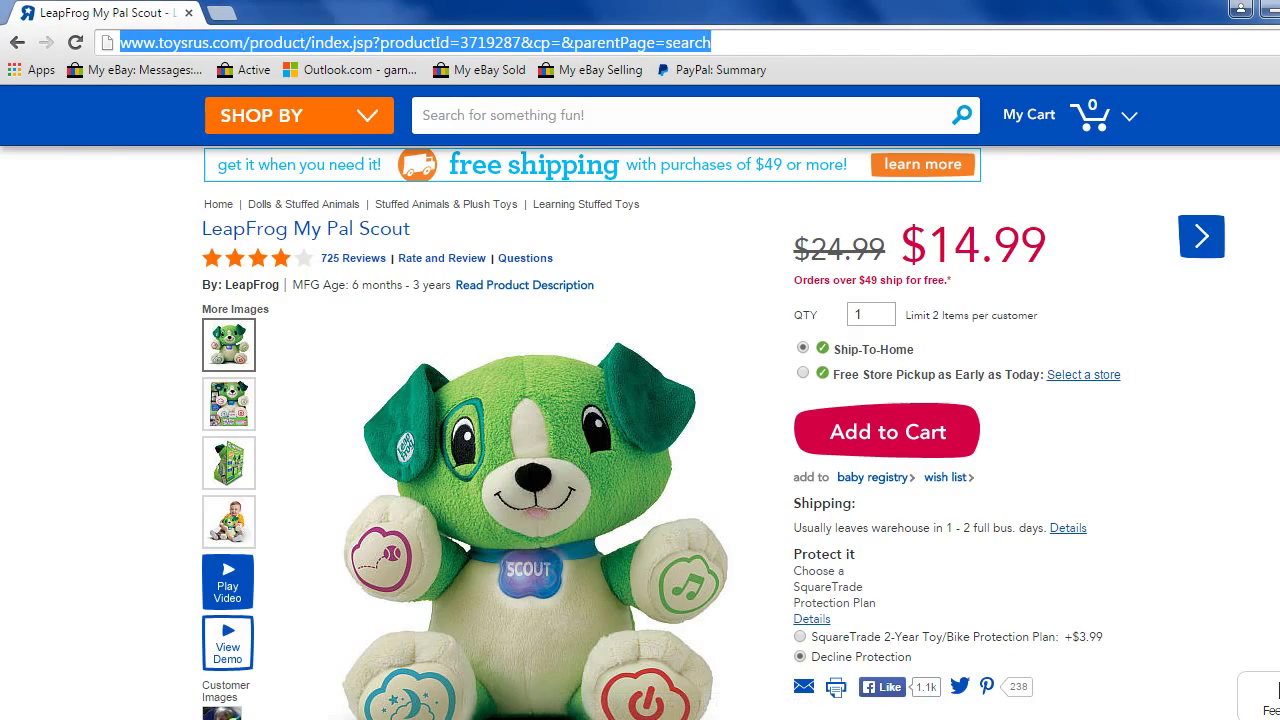
{"action": "key", "text": "alt+Tab"}
{"action": "key", "text": "alt+Tab"}
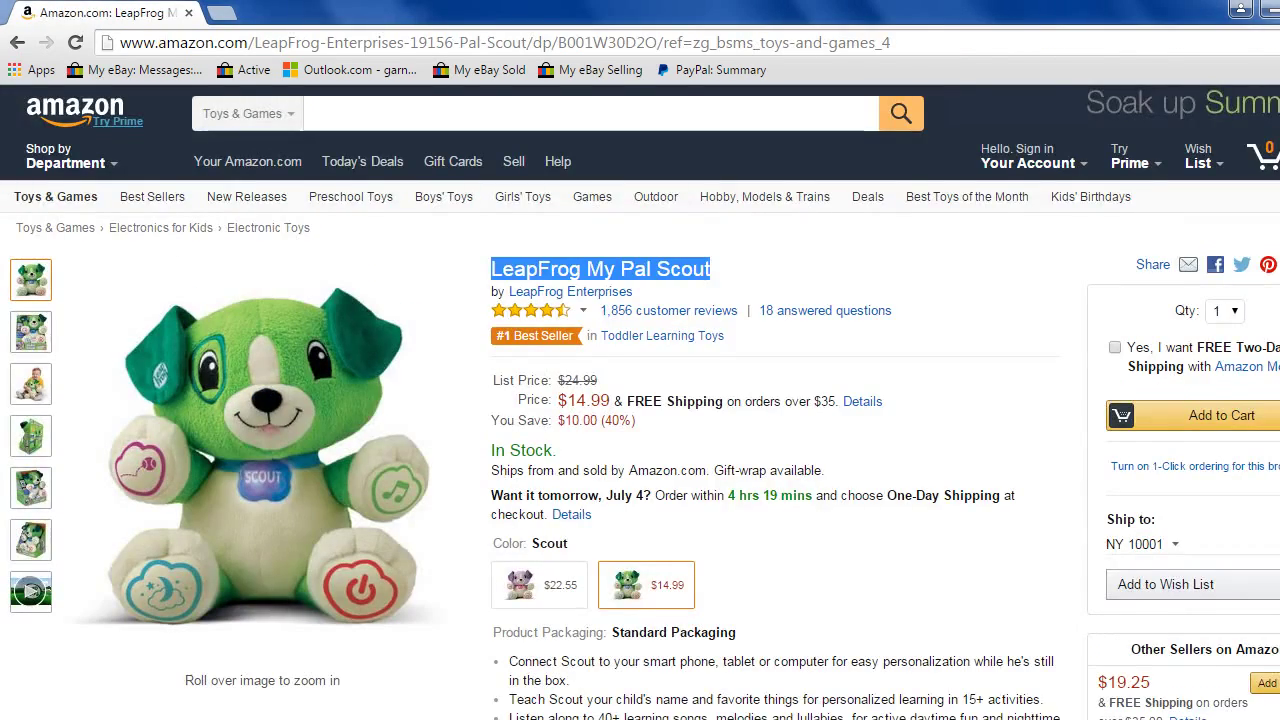
{"action": "key", "text": "alt+Tab"}
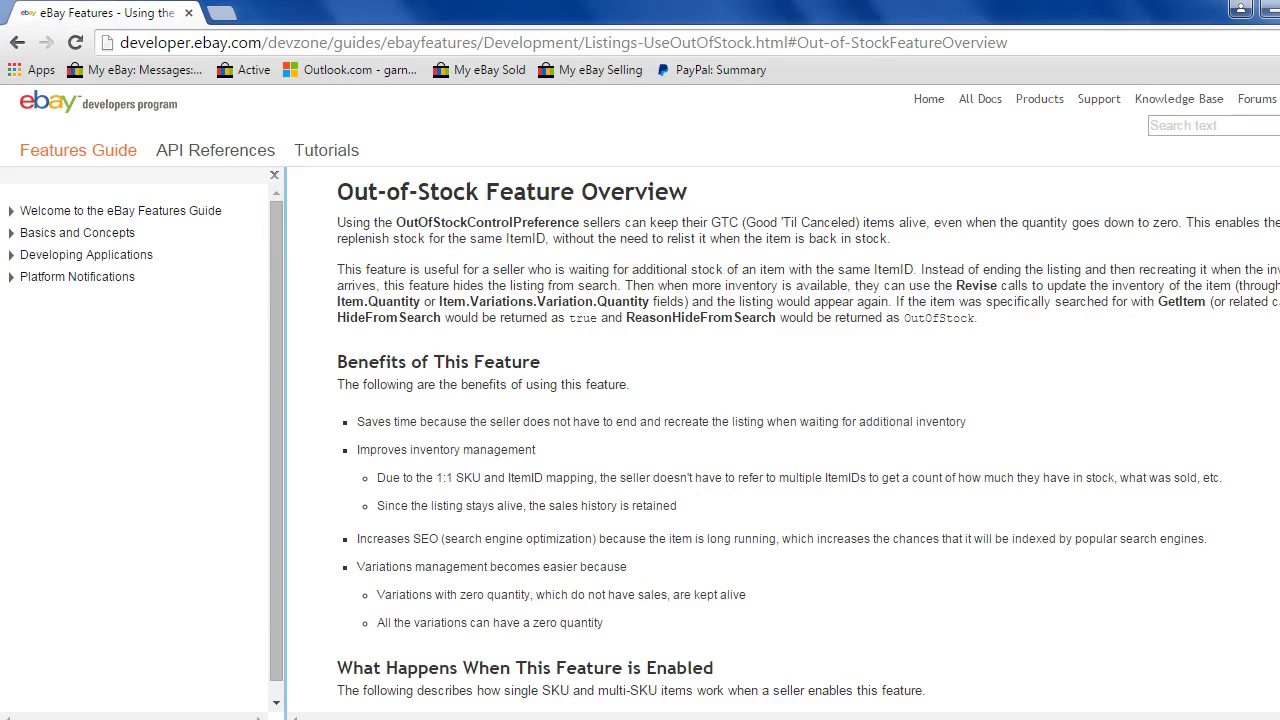
{"action": "key", "text": "alt+Tab"}
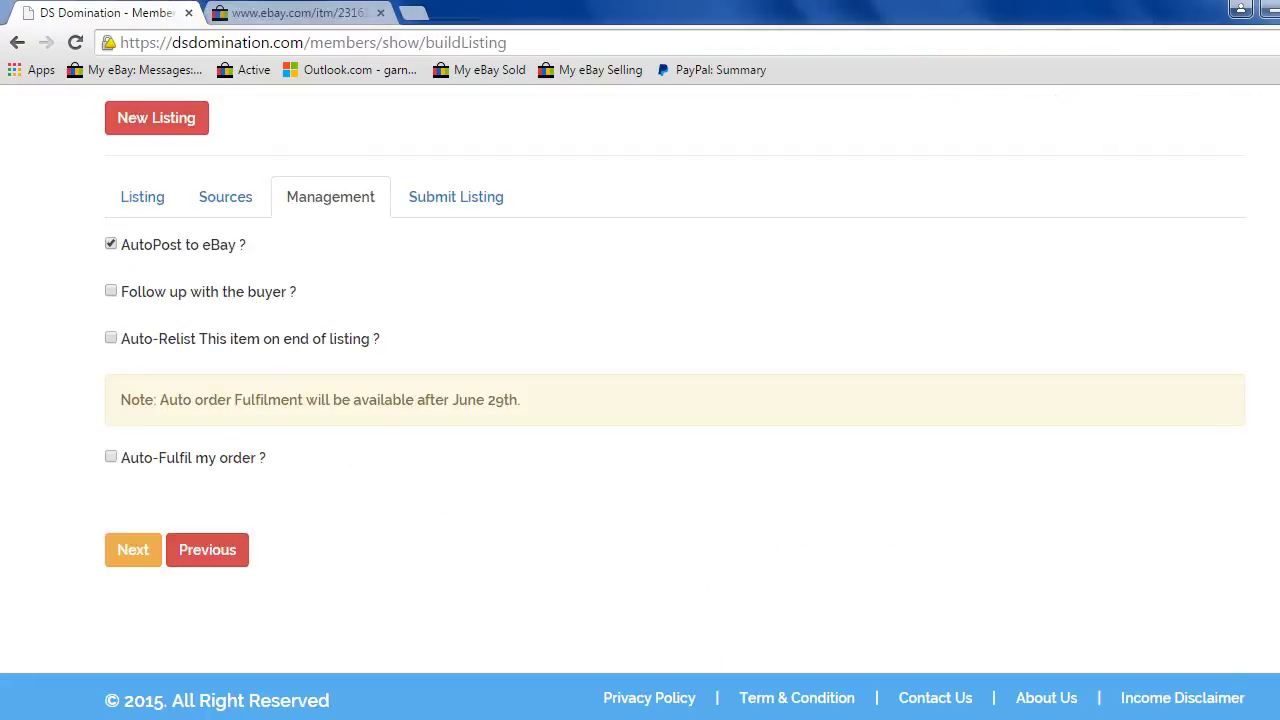
Save the listing, submit it to eBay, and open the newly published item page.
{"action": "left_click", "coordinate": [126, 552]}
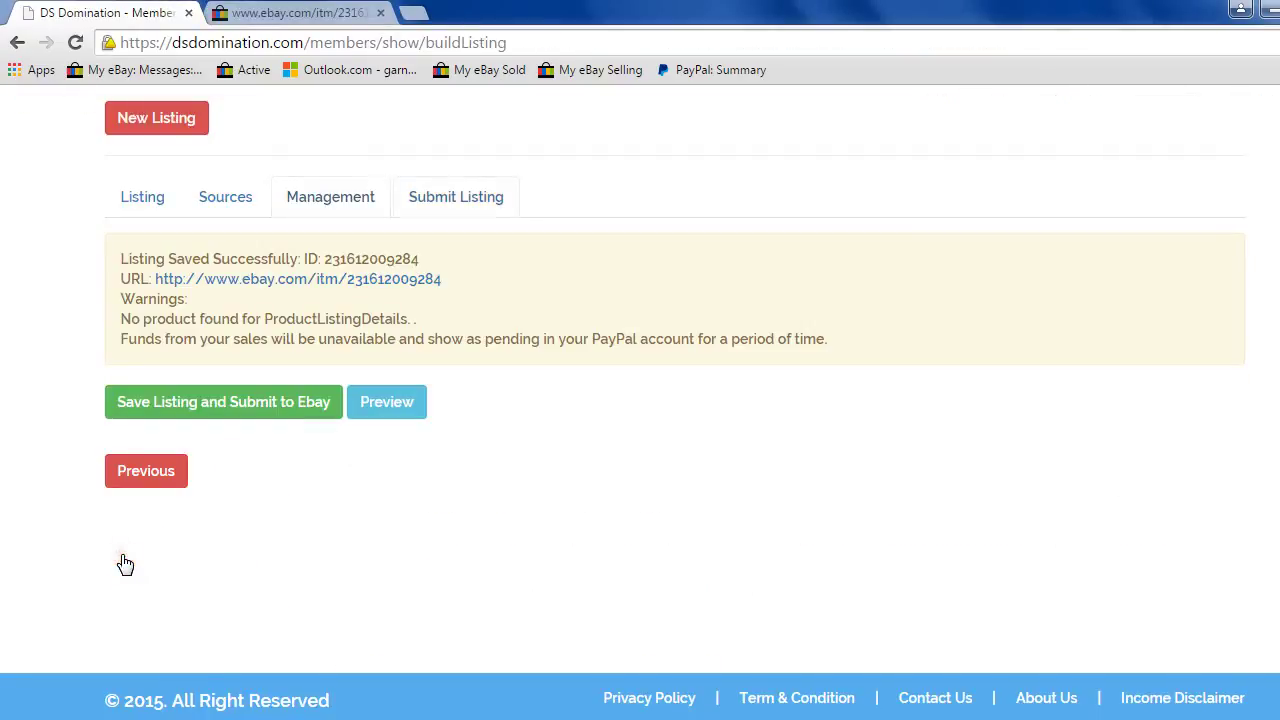
{"action": "left_click", "coordinate": [255, 410]}
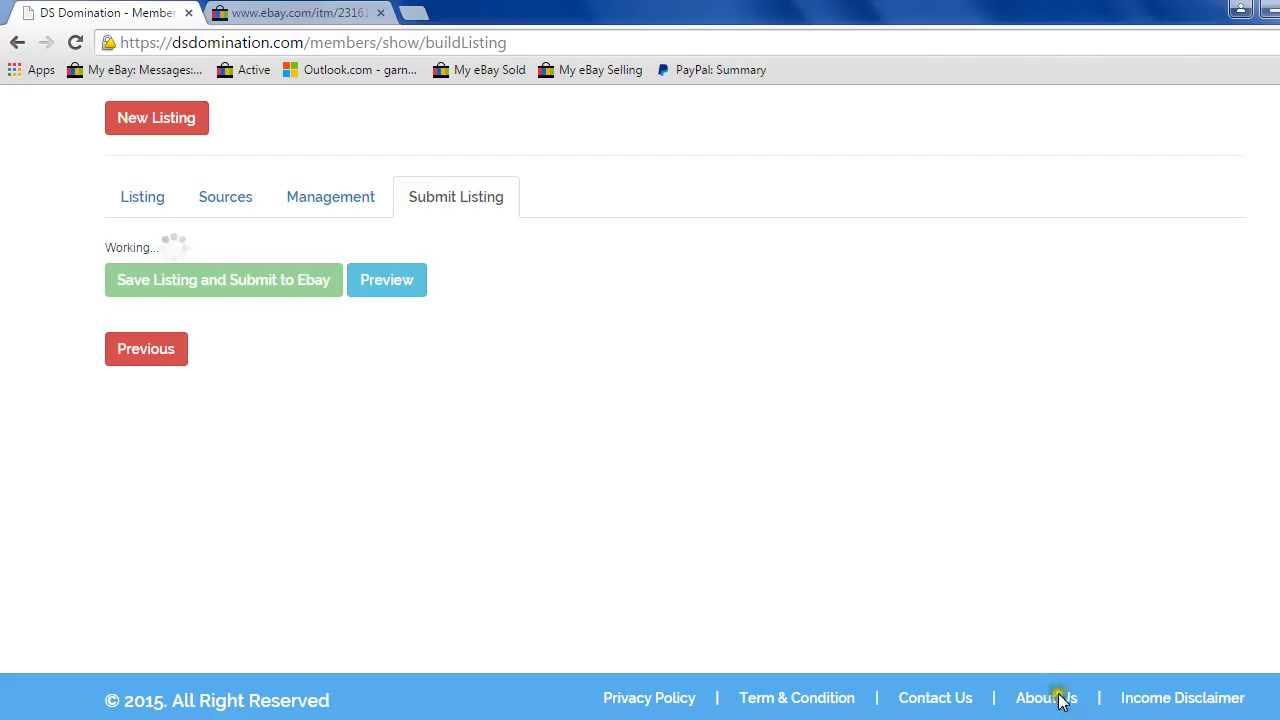
{"action": "left_click", "coordinate": [485, 590]}
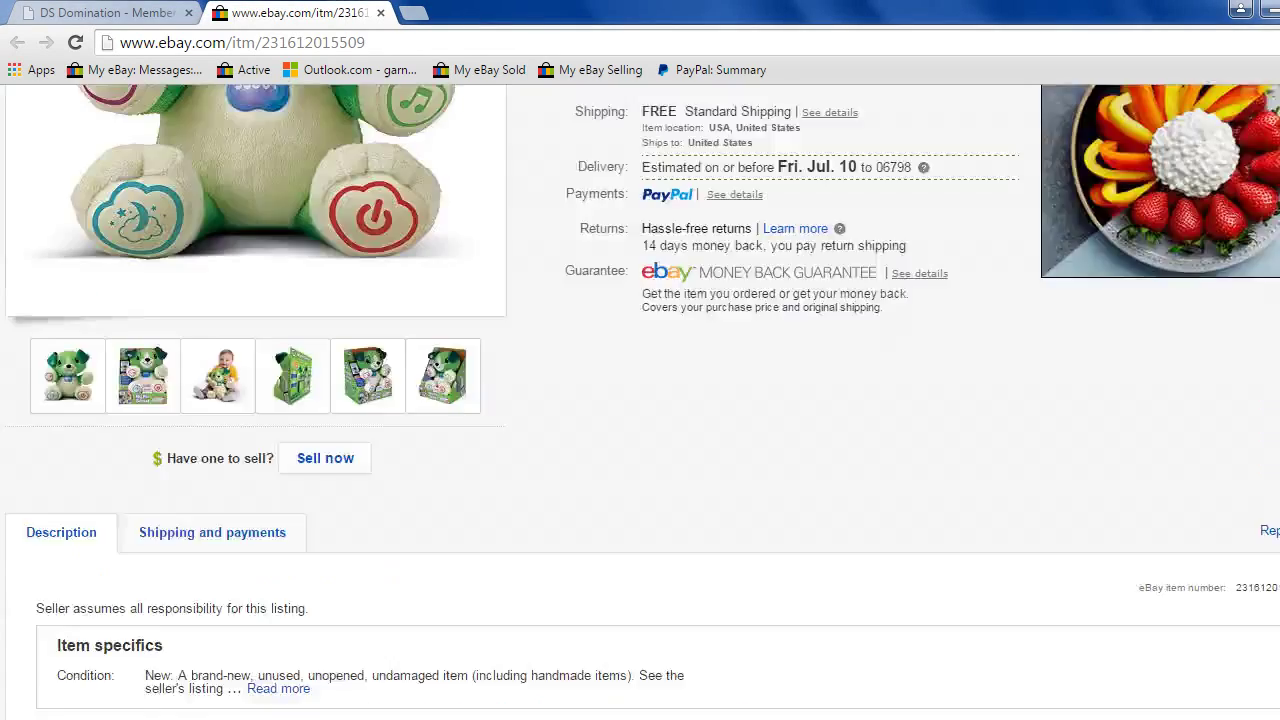
Review the published eBay listing's title, price, images, product description, features and shipping and return policies.
{"action": "scroll", "coordinate": [640, 400], "scroll_direction": "up", "scroll_amount": 5}
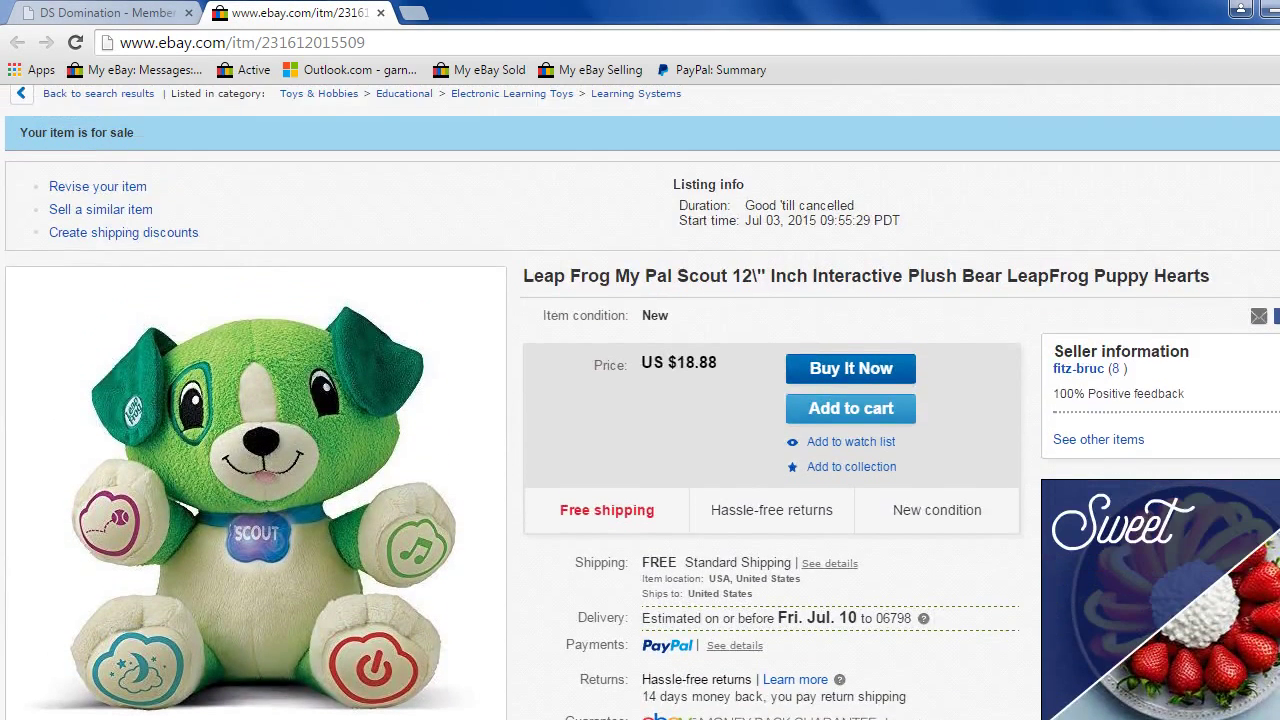
{"action": "double_click", "coordinate": [745, 276]}
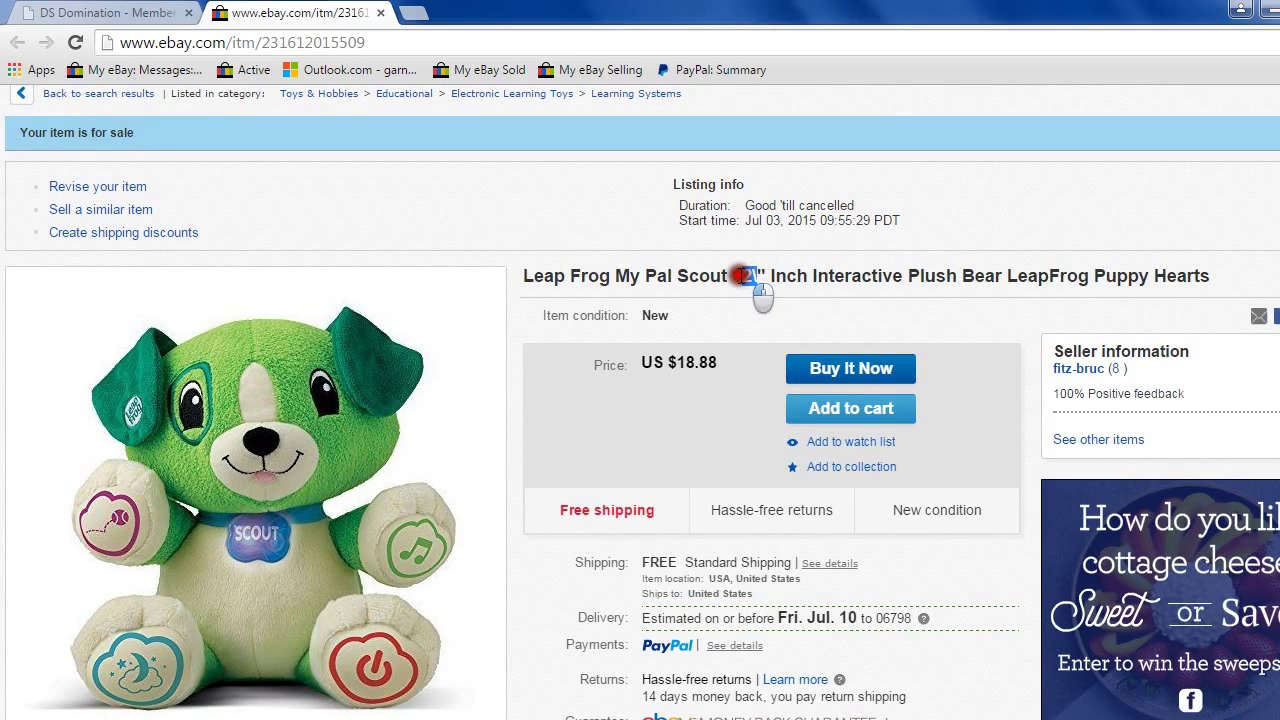
{"action": "scroll", "coordinate": [974, 251], "scroll_direction": "down", "scroll_amount": 2}
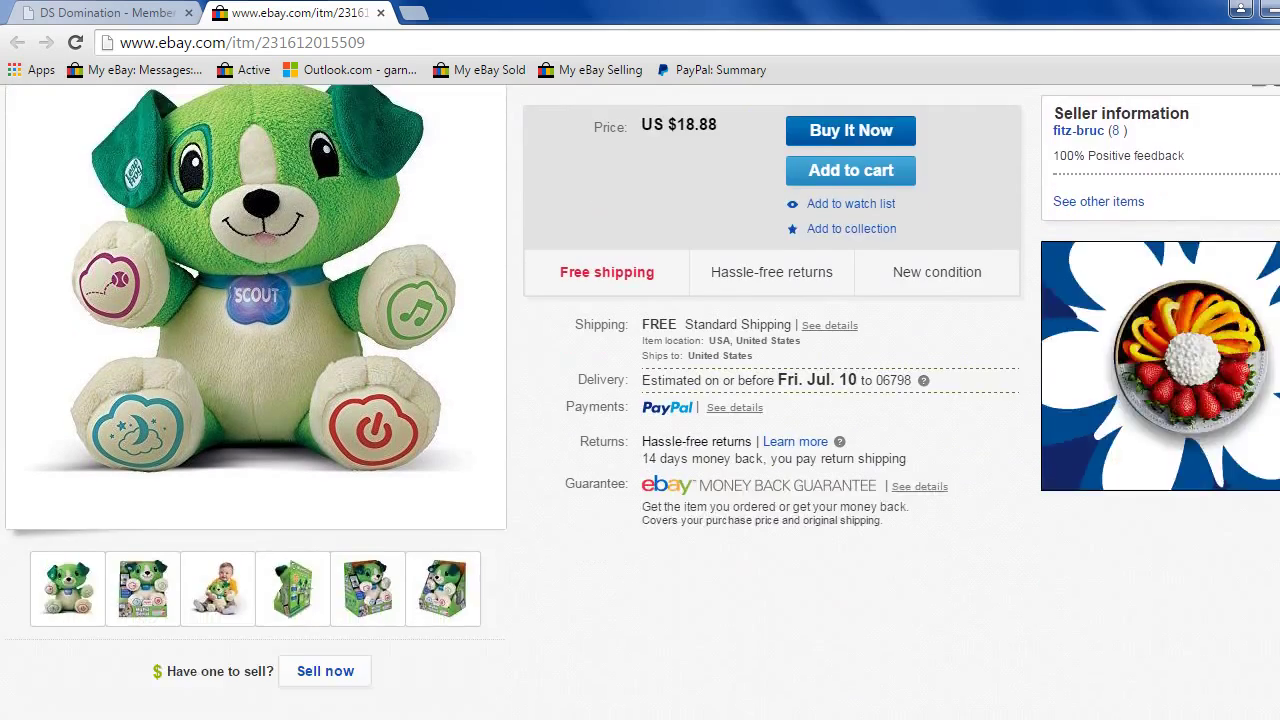
{"action": "scroll", "coordinate": [640, 400], "scroll_direction": "down", "scroll_amount": 7}
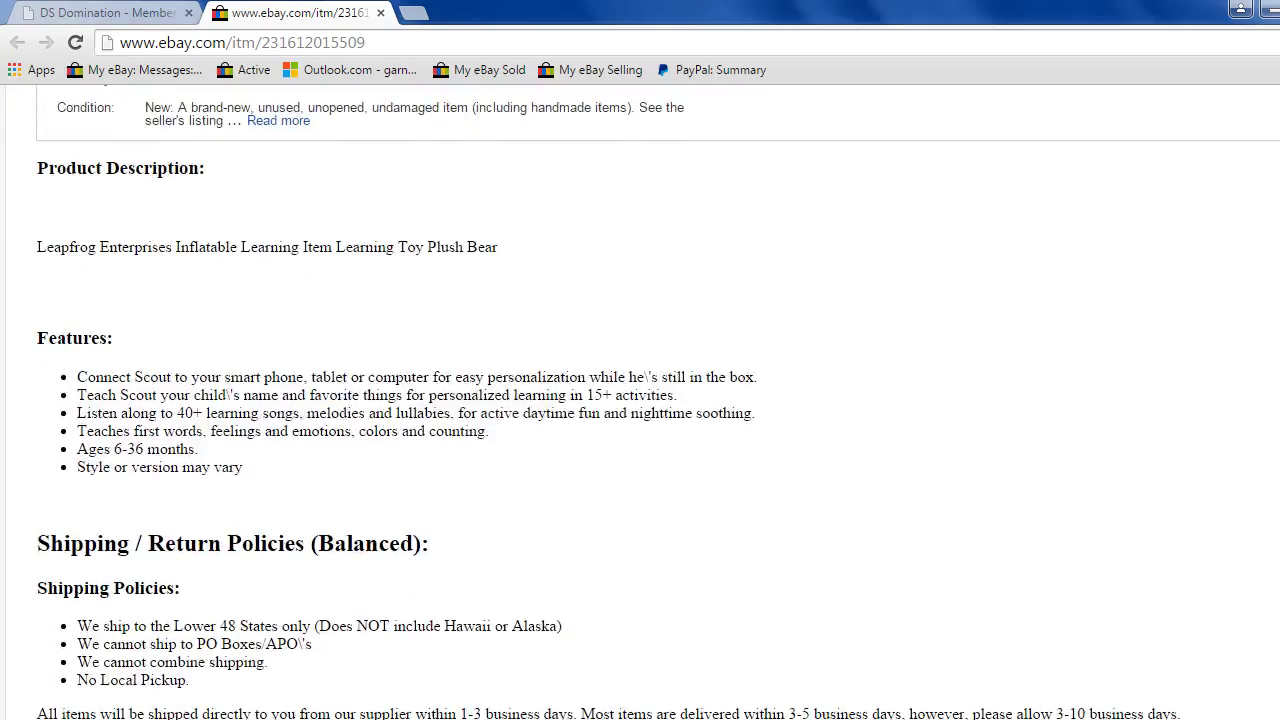
{"action": "scroll", "coordinate": [640, 400], "scroll_direction": "down", "scroll_amount": 5}
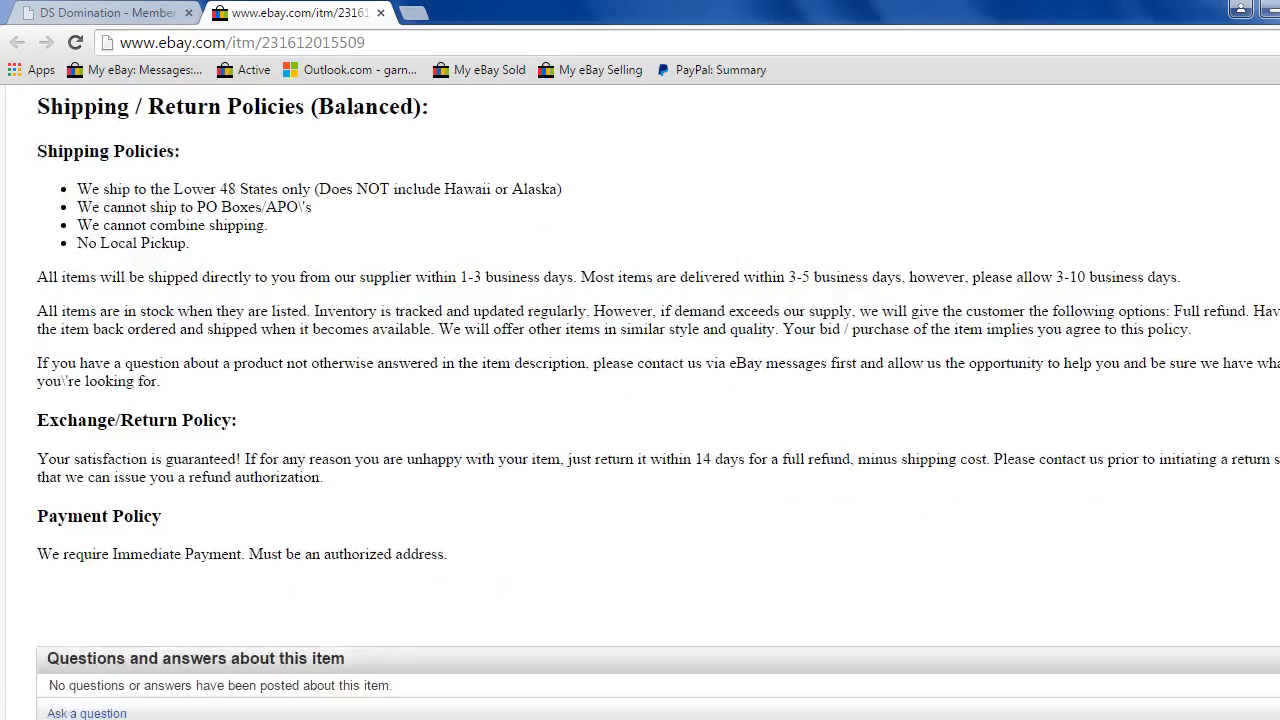
{"action": "scroll", "coordinate": [640, 400], "scroll_direction": "up", "scroll_amount": 2}
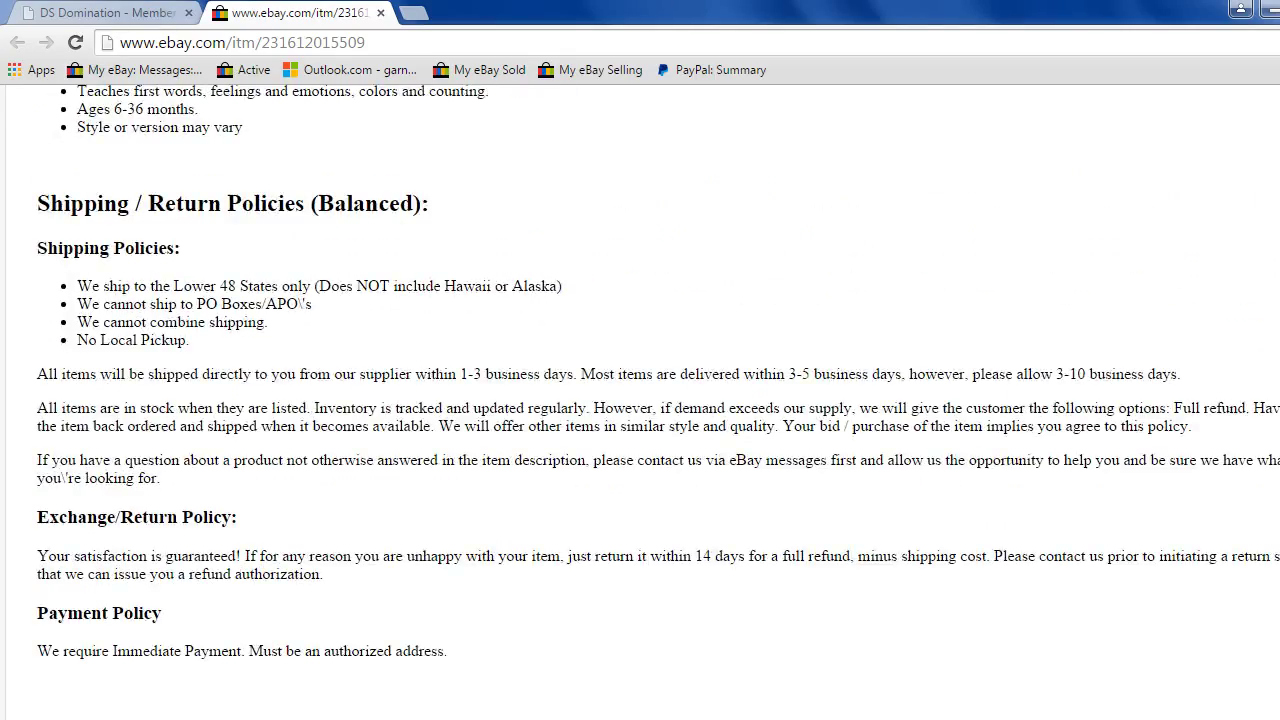
{"action": "scroll", "coordinate": [640, 400], "scroll_direction": "up", "scroll_amount": 1}
{"action": "scroll", "coordinate": [640, 400], "scroll_direction": "up", "scroll_amount": 2}
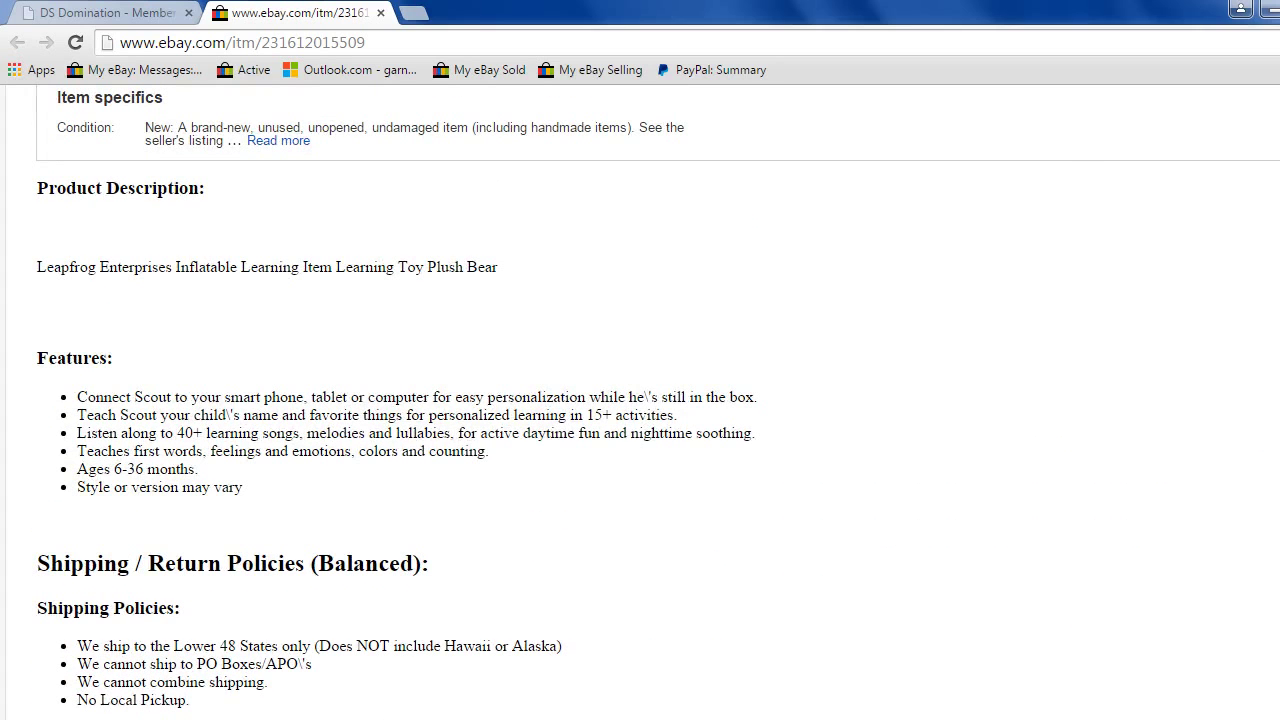
{"action": "left_click_drag", "start_coordinate": [102, 267], "coordinate": [471, 303]}
{"action": "left_click", "coordinate": [1077, 394]}
{"action": "scroll", "coordinate": [748, 300], "scroll_direction": "up", "scroll_amount": 15}
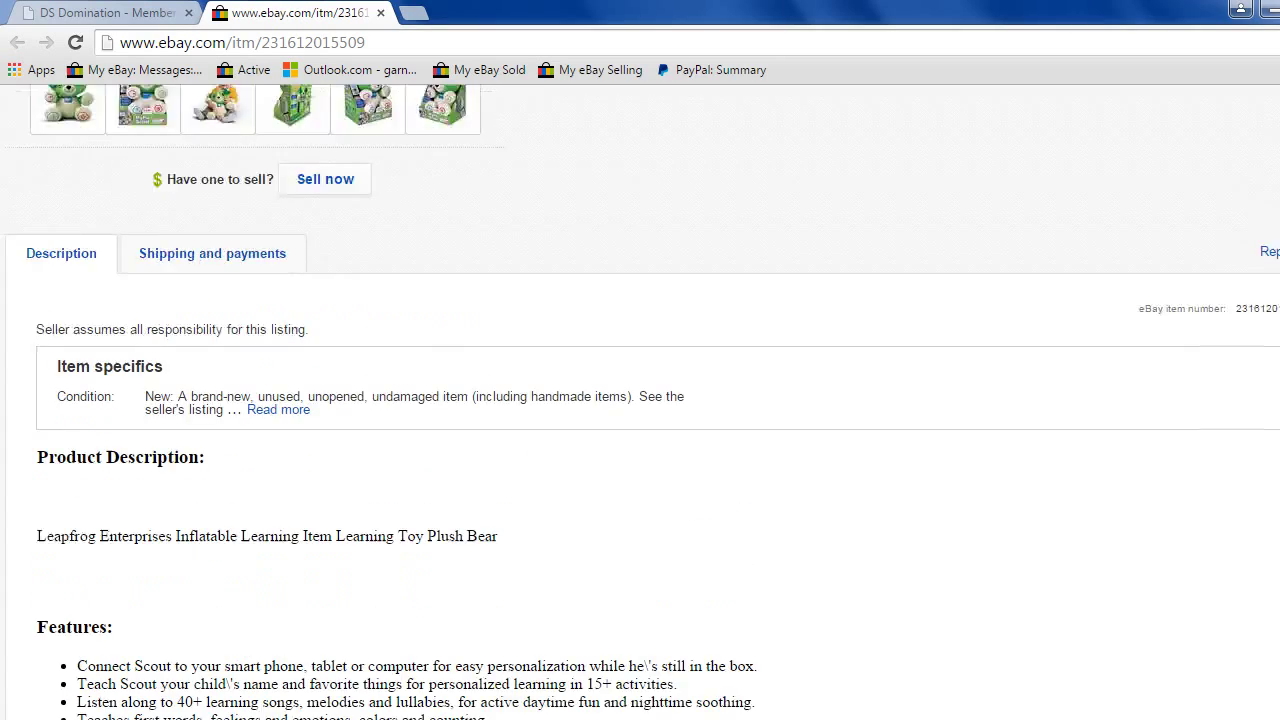
{"action": "scroll", "coordinate": [748, 300], "scroll_direction": "up", "scroll_amount": 2}
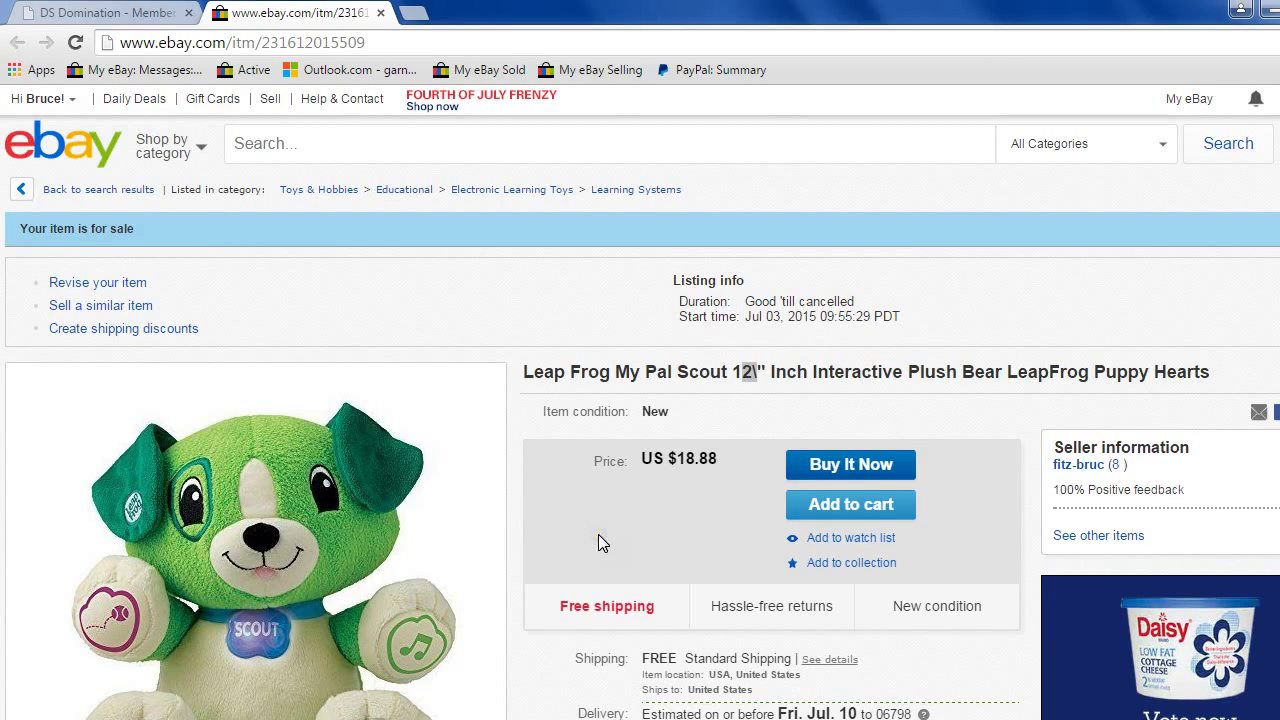
Open the published listing for revision and remove the stray backslash after 12 in its title.
{"action": "left_click", "coordinate": [90, 290]}
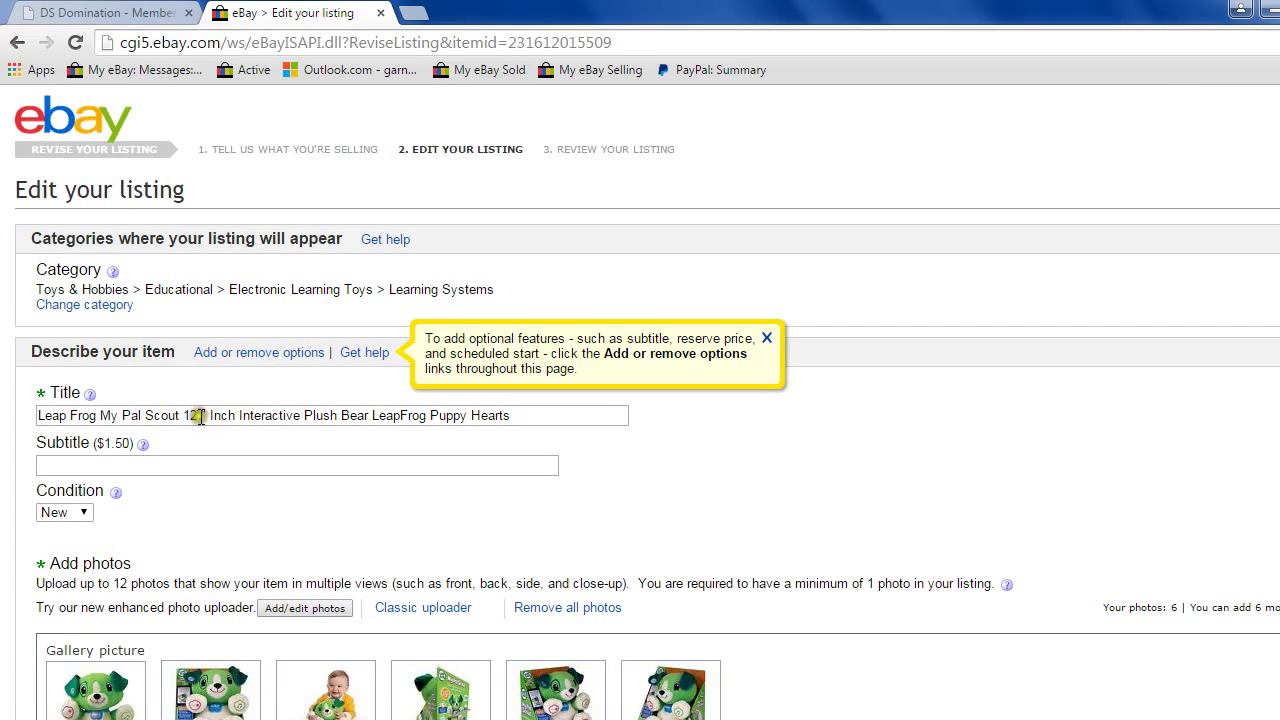
{"action": "left_click", "coordinate": [200, 416]}
{"action": "key", "text": "BackSpace"}
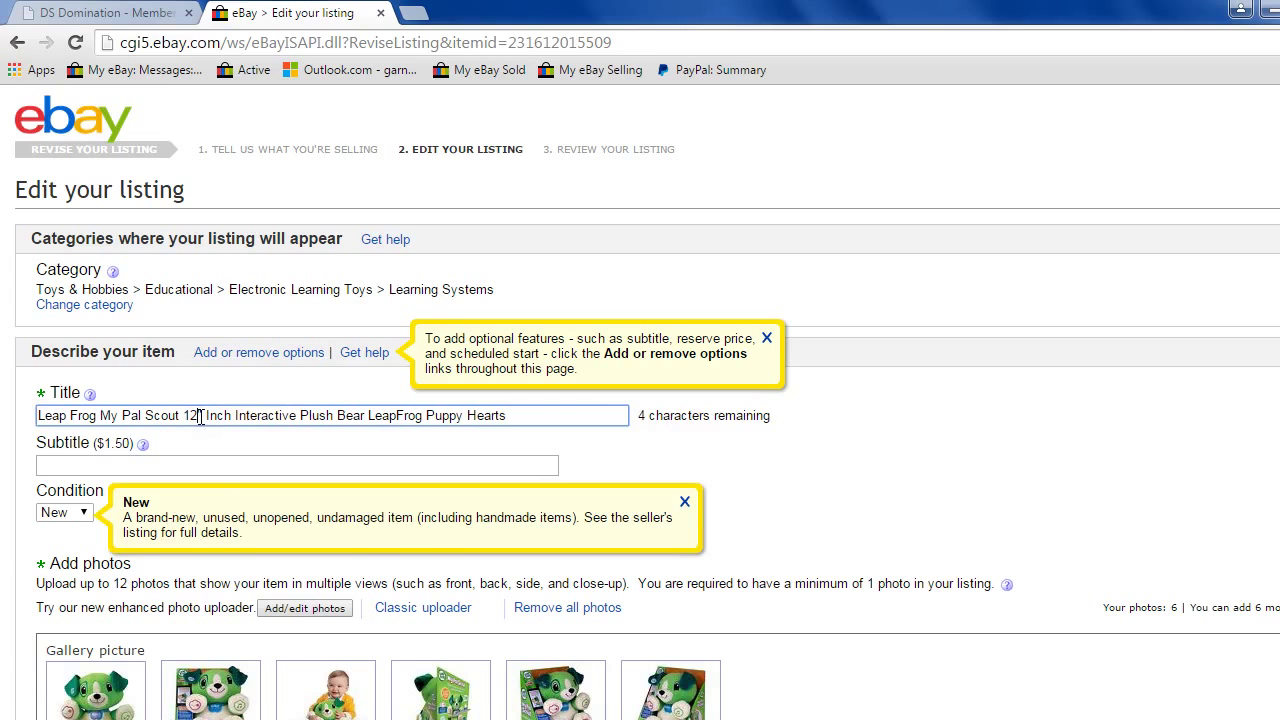
Put an inch mark after 12 in the listing title, continue to the listing review and submit the revisions.
{"action": "type", "text": "\""}
{"action": "scroll", "coordinate": [640, 400], "scroll_direction": "down", "scroll_amount": 20}
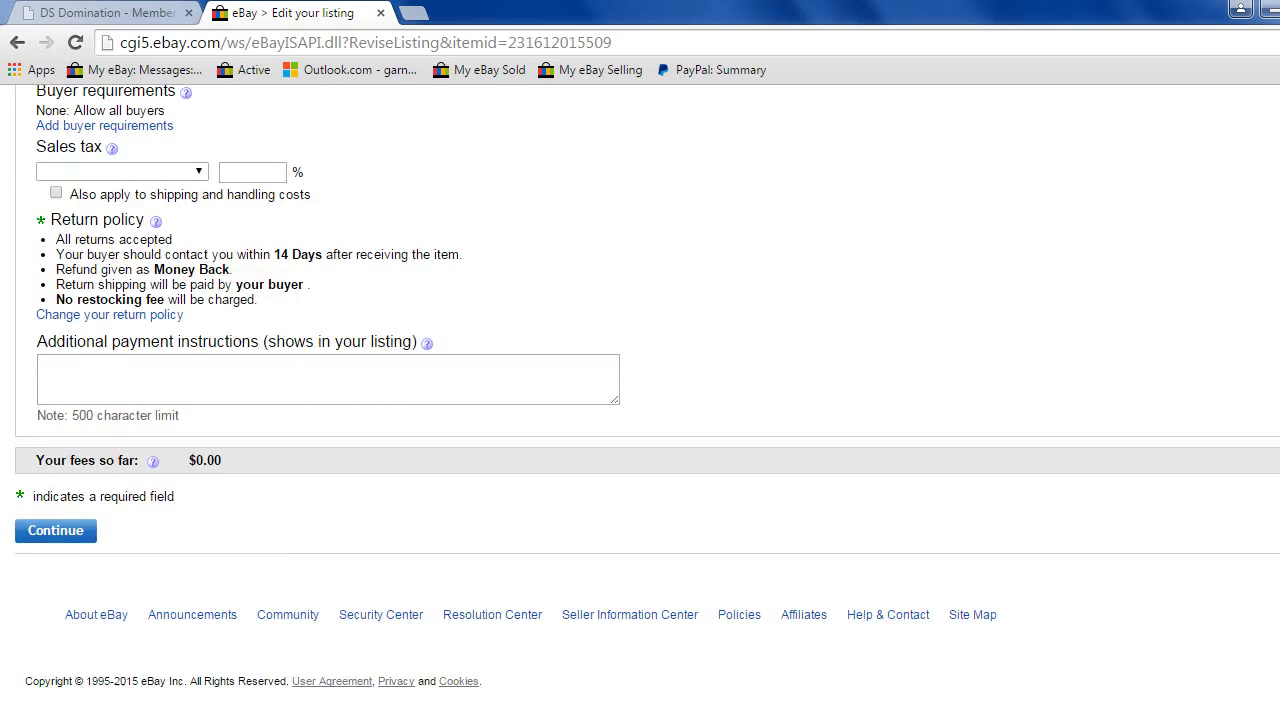
{"action": "left_click", "coordinate": [70, 534]}
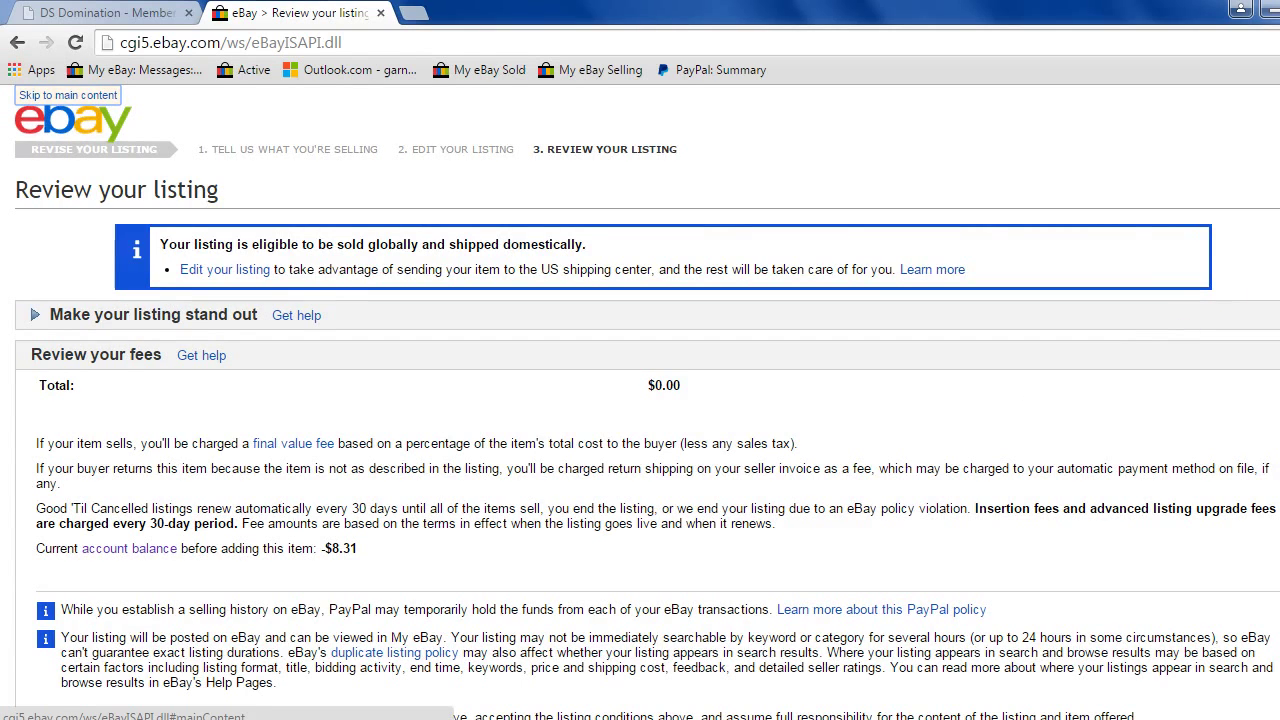
{"action": "scroll", "coordinate": [215, 300], "scroll_direction": "down", "scroll_amount": 3}
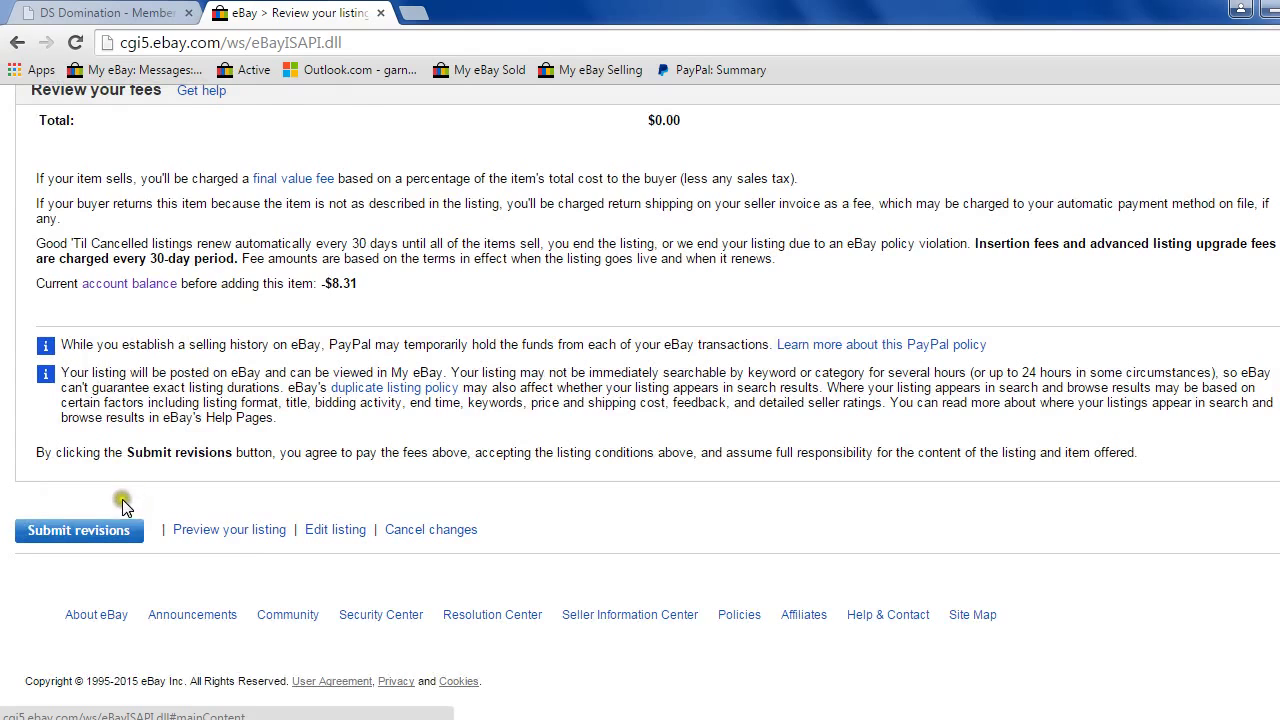
{"action": "left_click", "coordinate": [110, 535]}
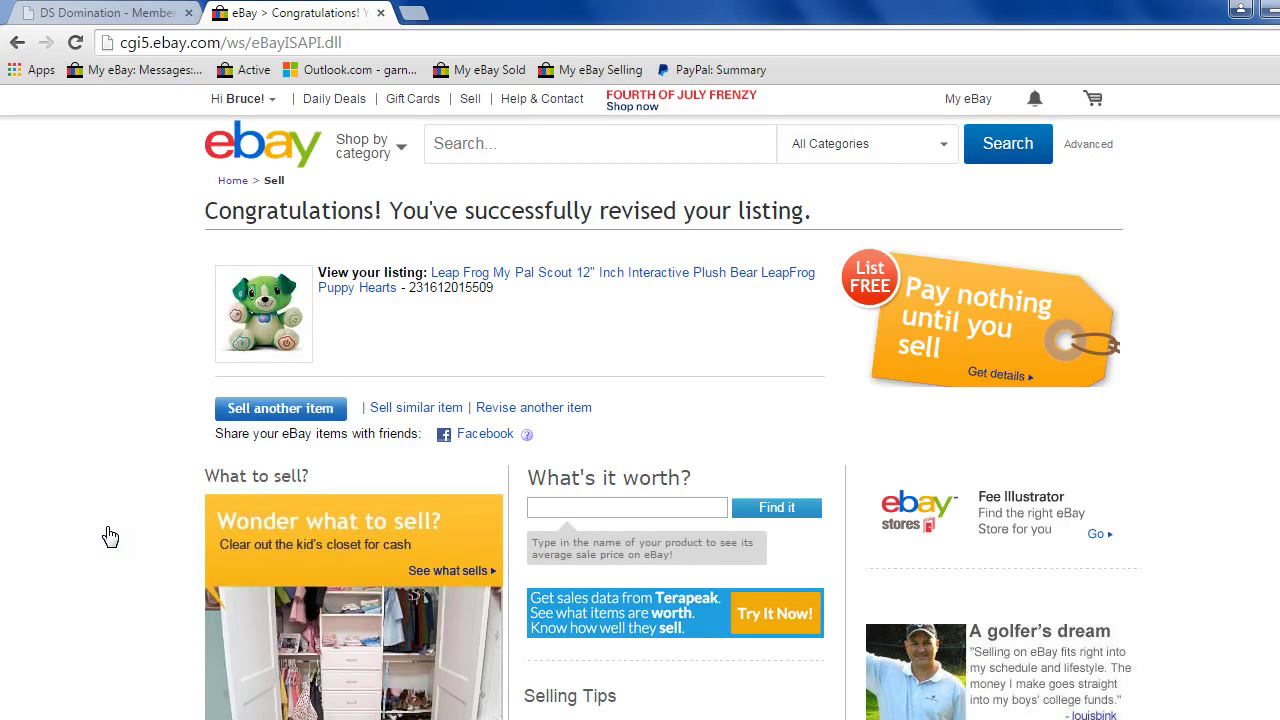
{"action": "left_click", "coordinate": [104, 517]}
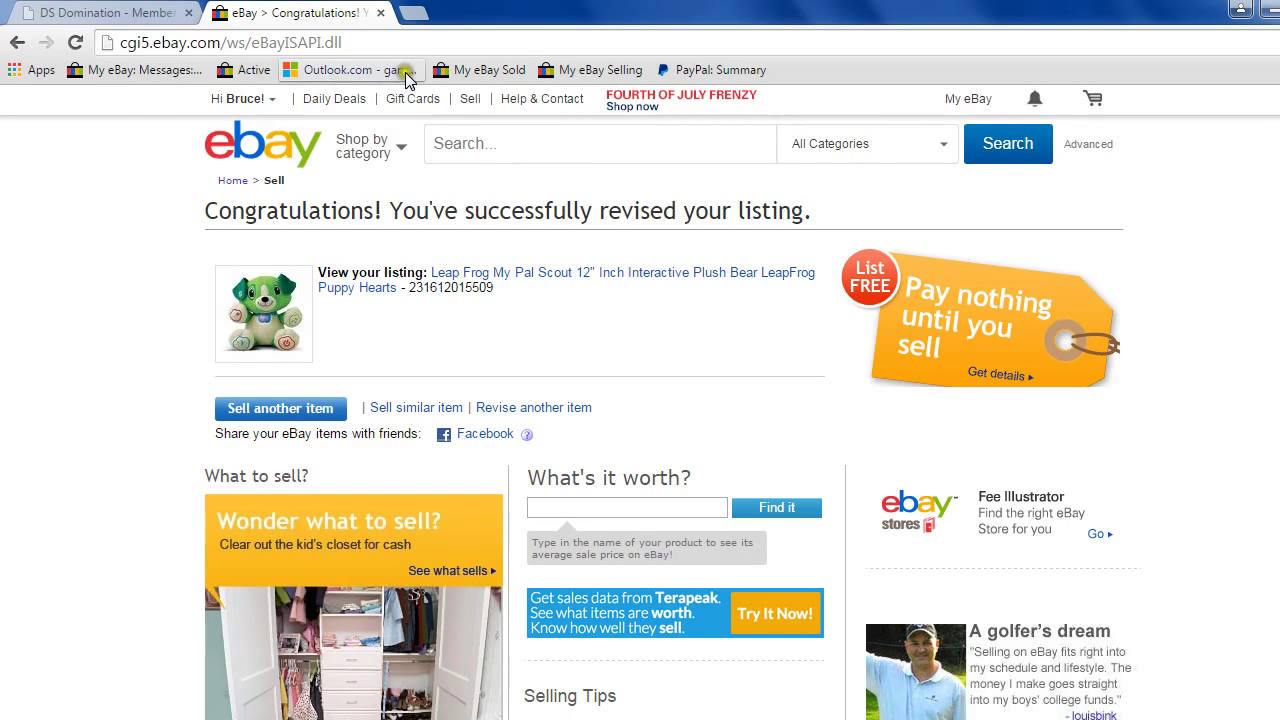
Open the active eBay listings and examine their titles, views, prices and shipping, including the New Balance shoes' price.
{"action": "left_click", "coordinate": [242, 72]}
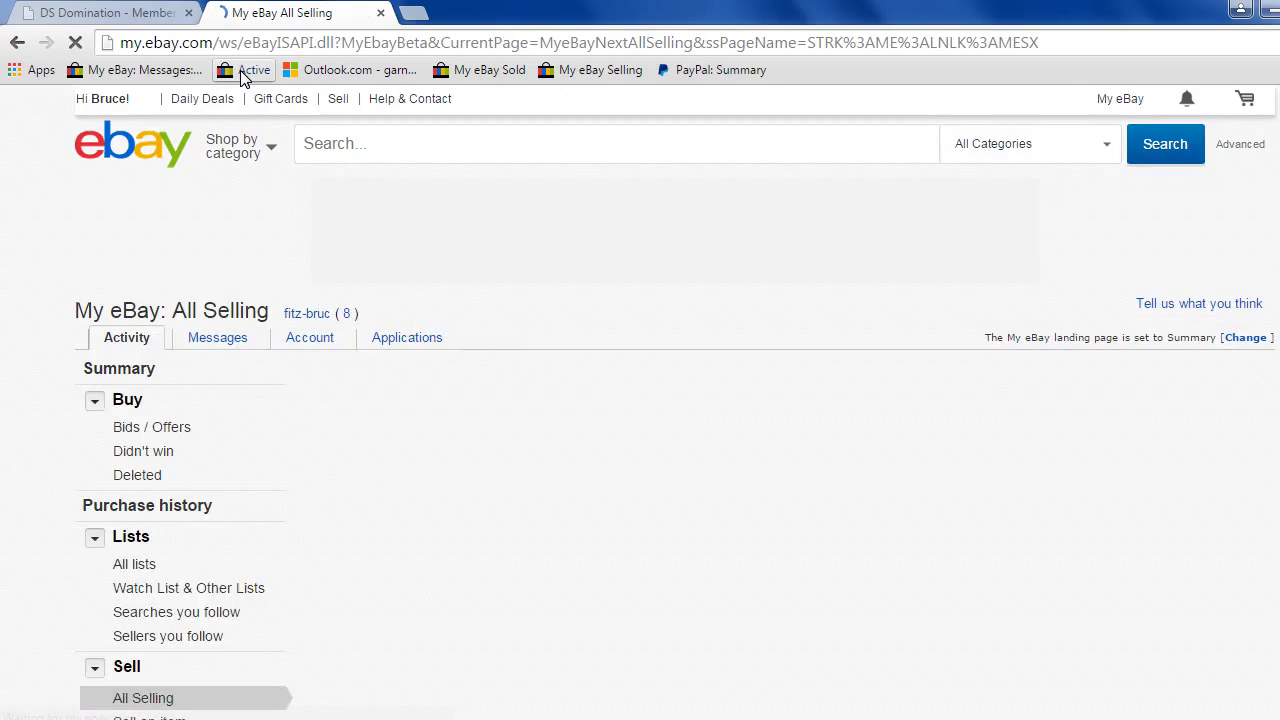
{"action": "scroll", "coordinate": [640, 400], "scroll_direction": "down", "scroll_amount": 10}
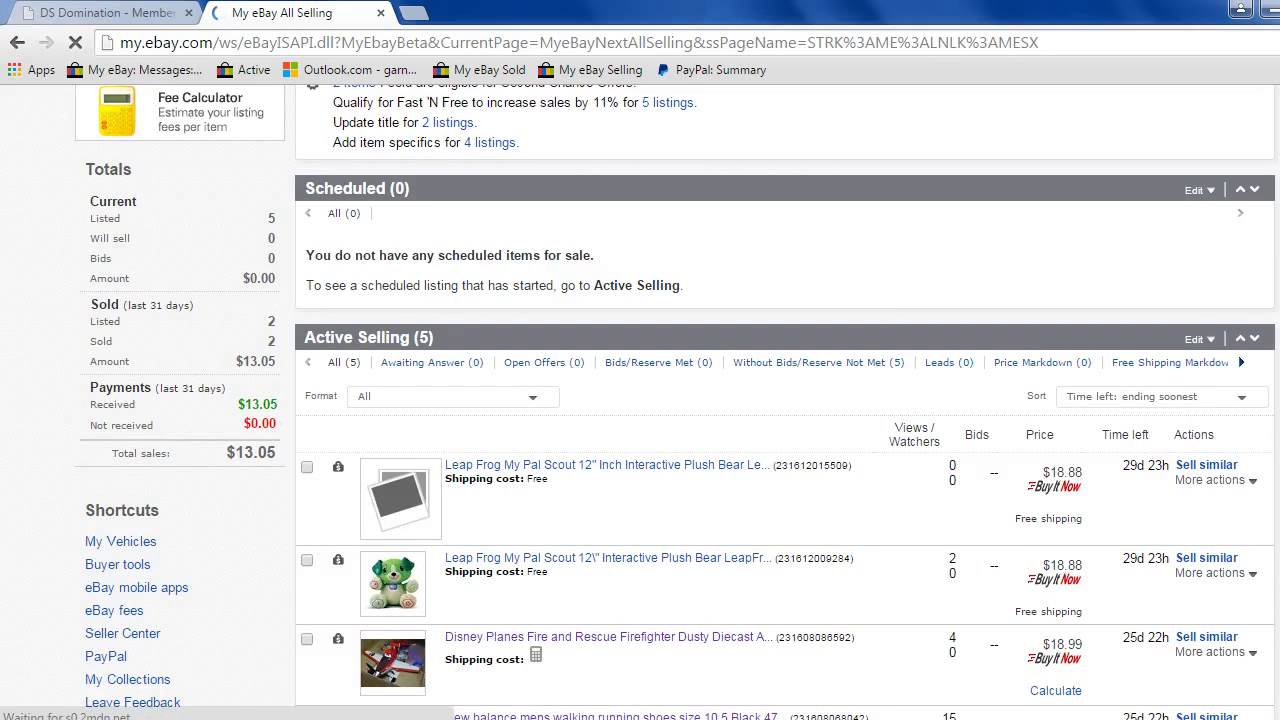
{"action": "scroll", "coordinate": [640, 400], "scroll_direction": "down", "scroll_amount": 2}
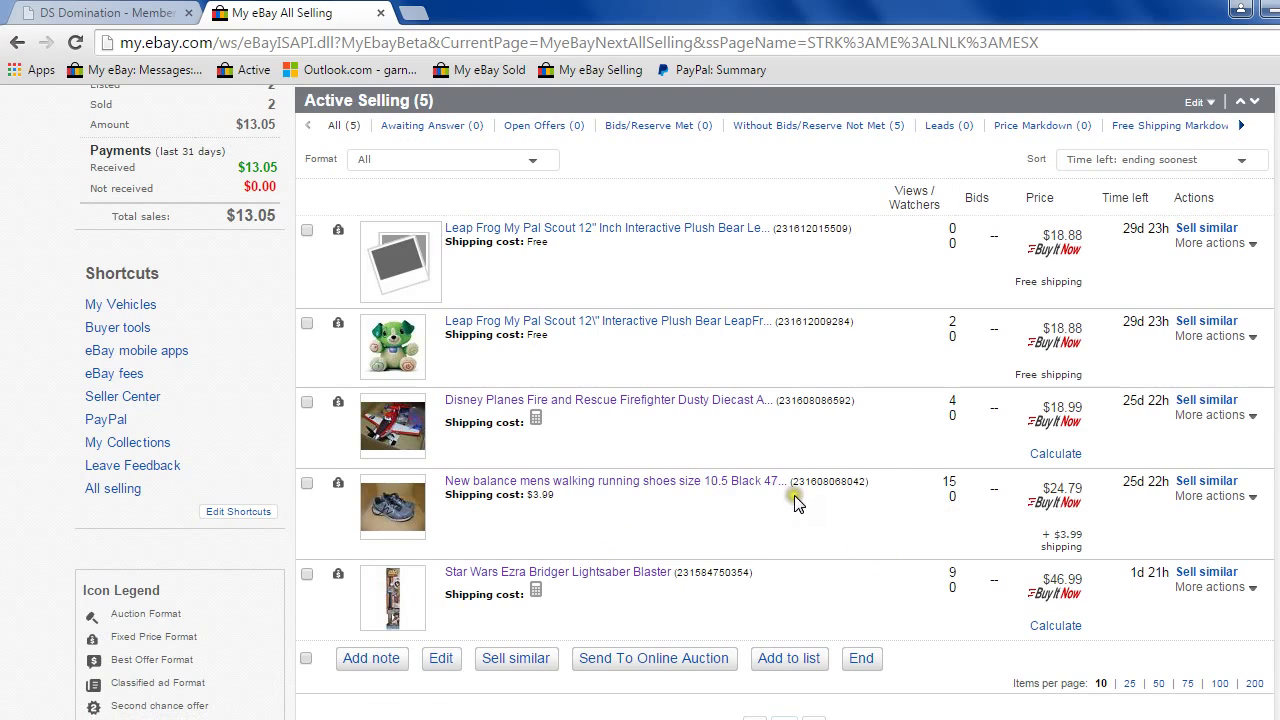
{"action": "triple_click", "coordinate": [1070, 488]}
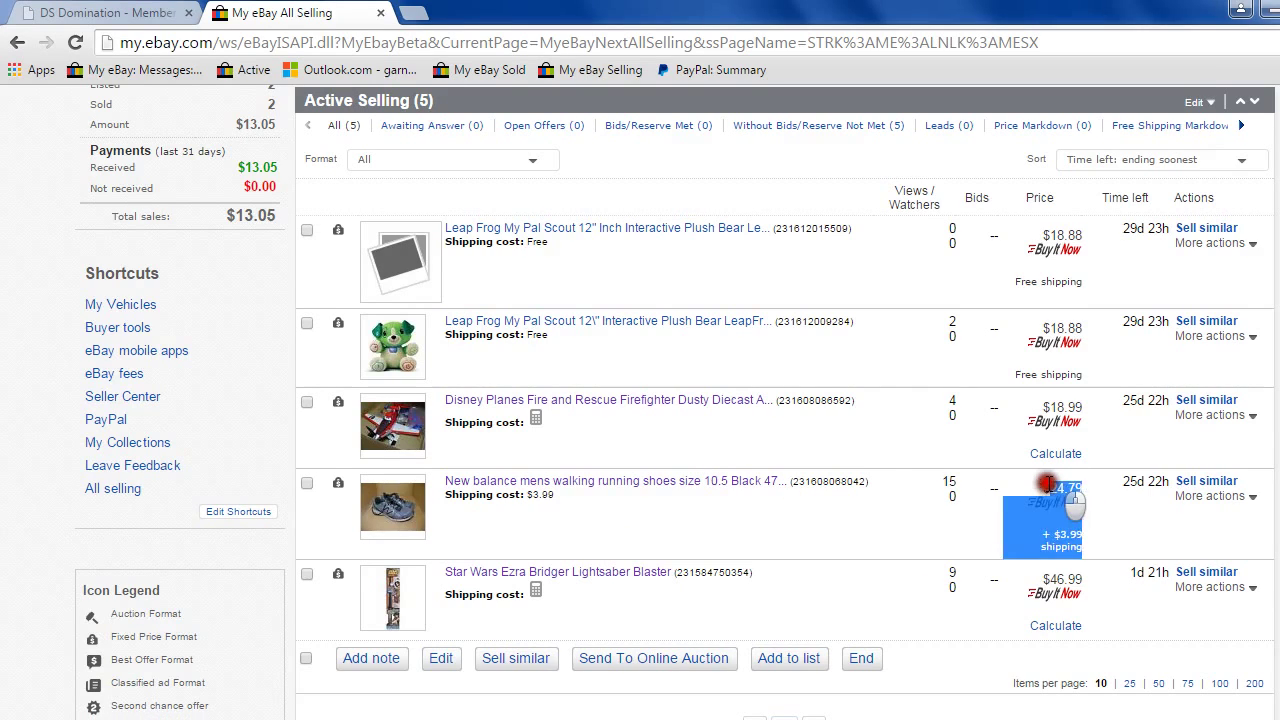
{"action": "left_click", "coordinate": [1040, 484]}
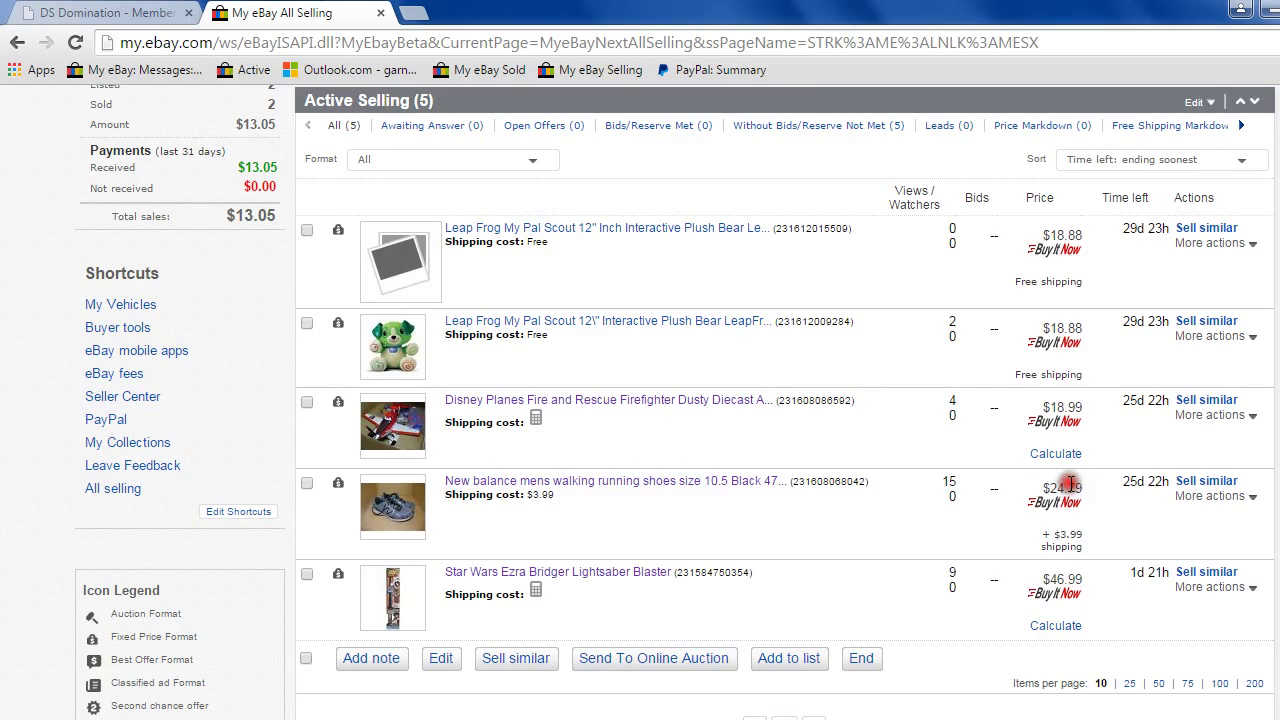
{"action": "left_click", "coordinate": [742, 516]}
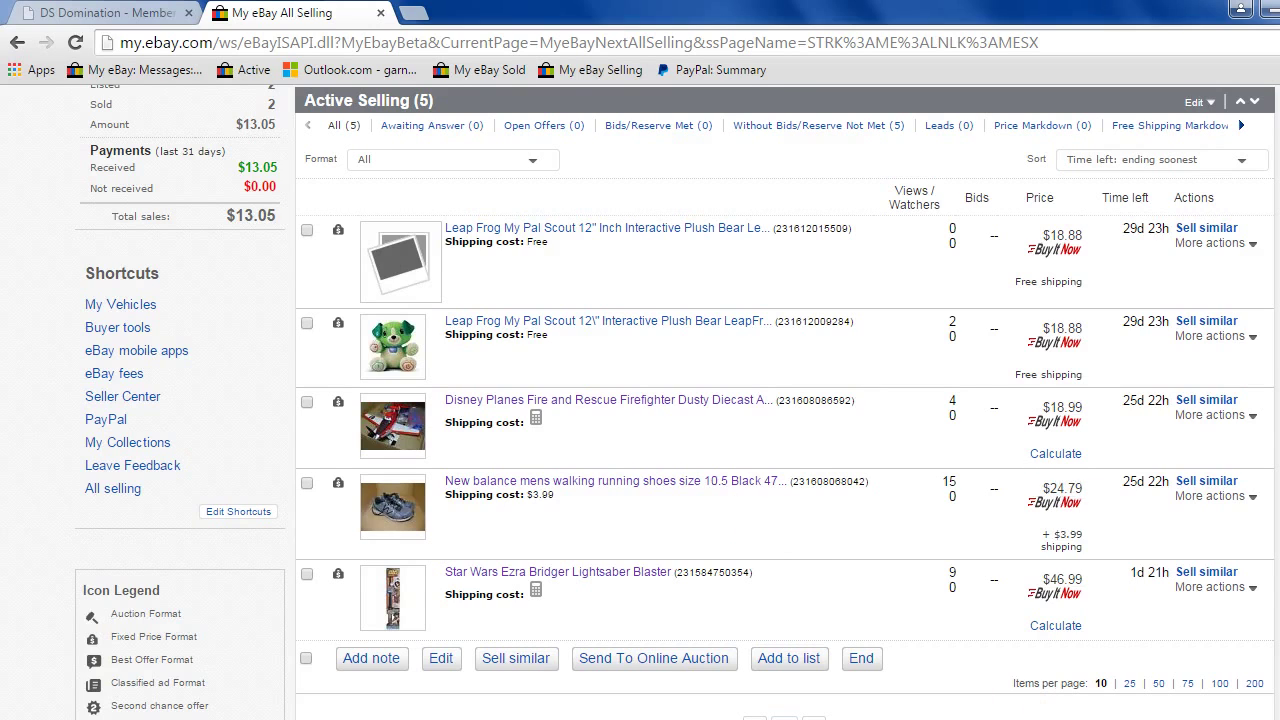